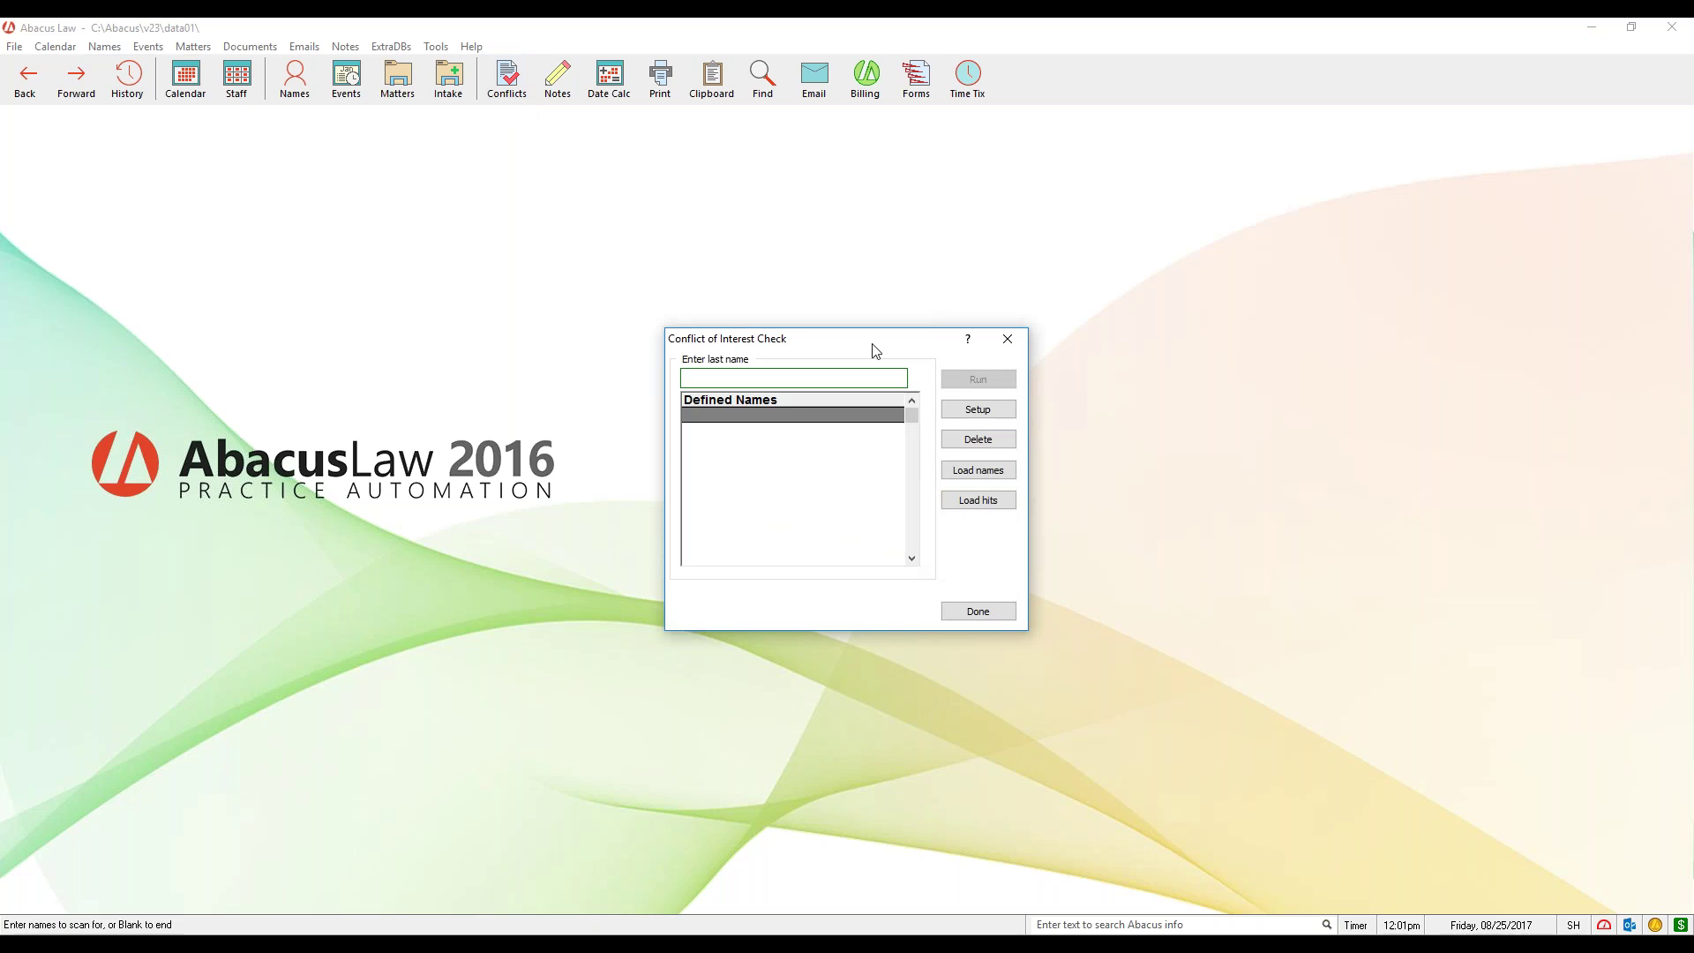
Step: Add three last names to the conflict of interest check and run it
drag(871, 339, 854, 299)
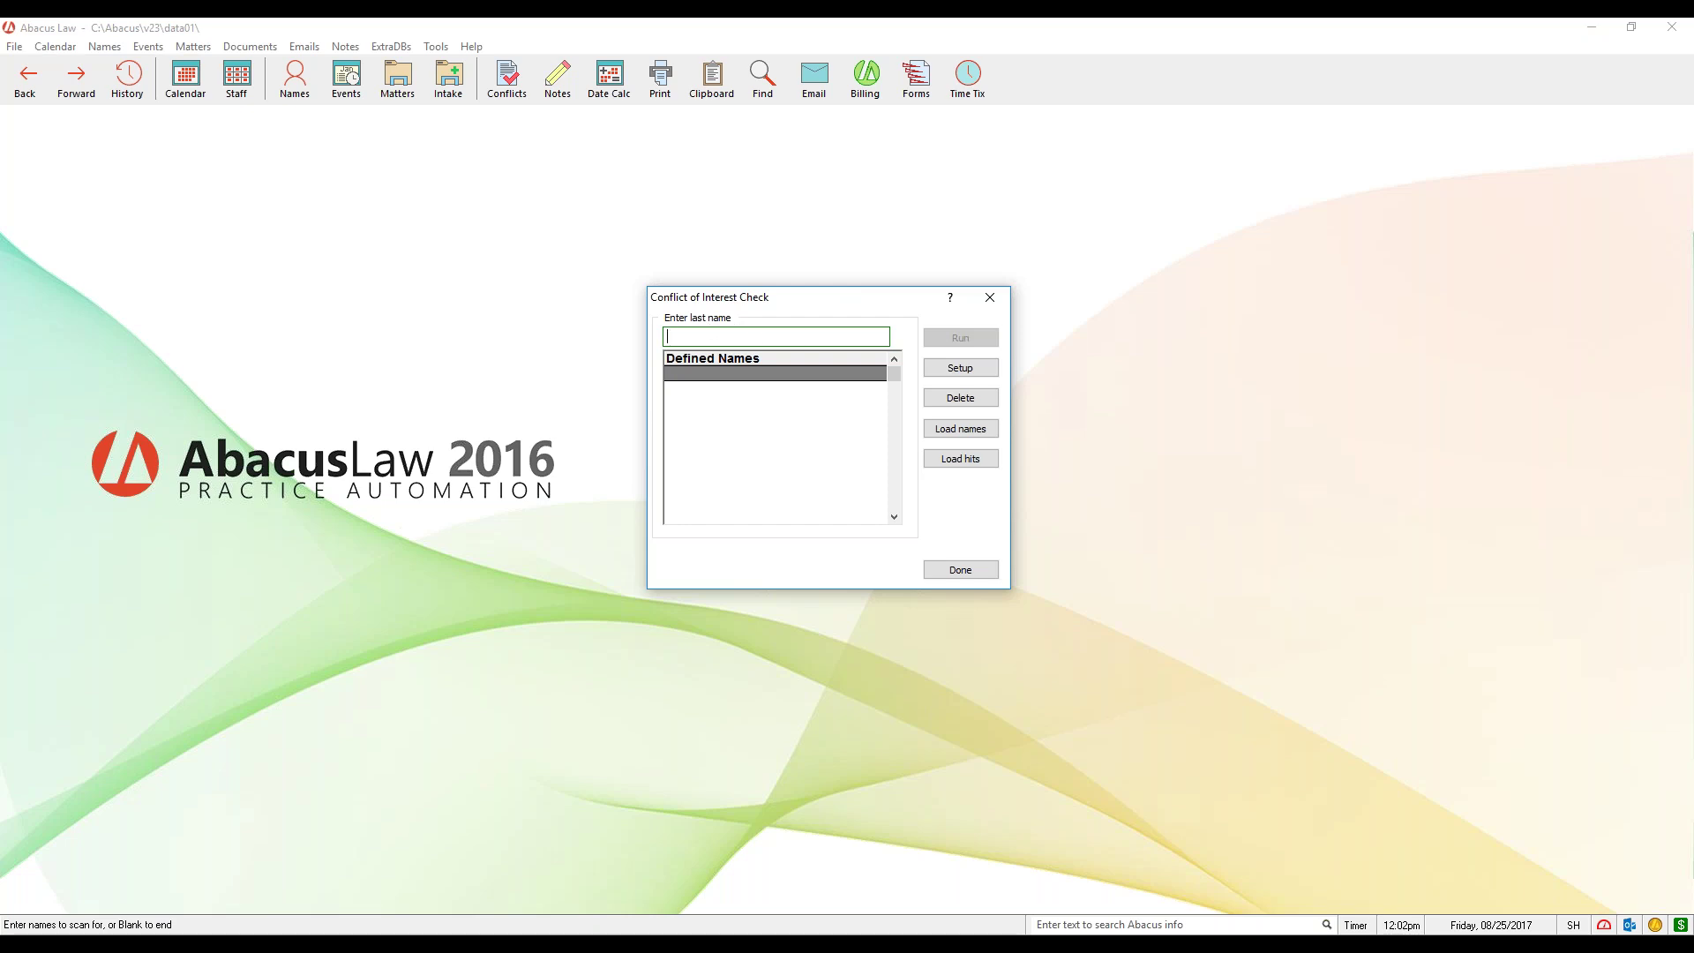
text(SMITH)
key(Return)
text(ADAMS)
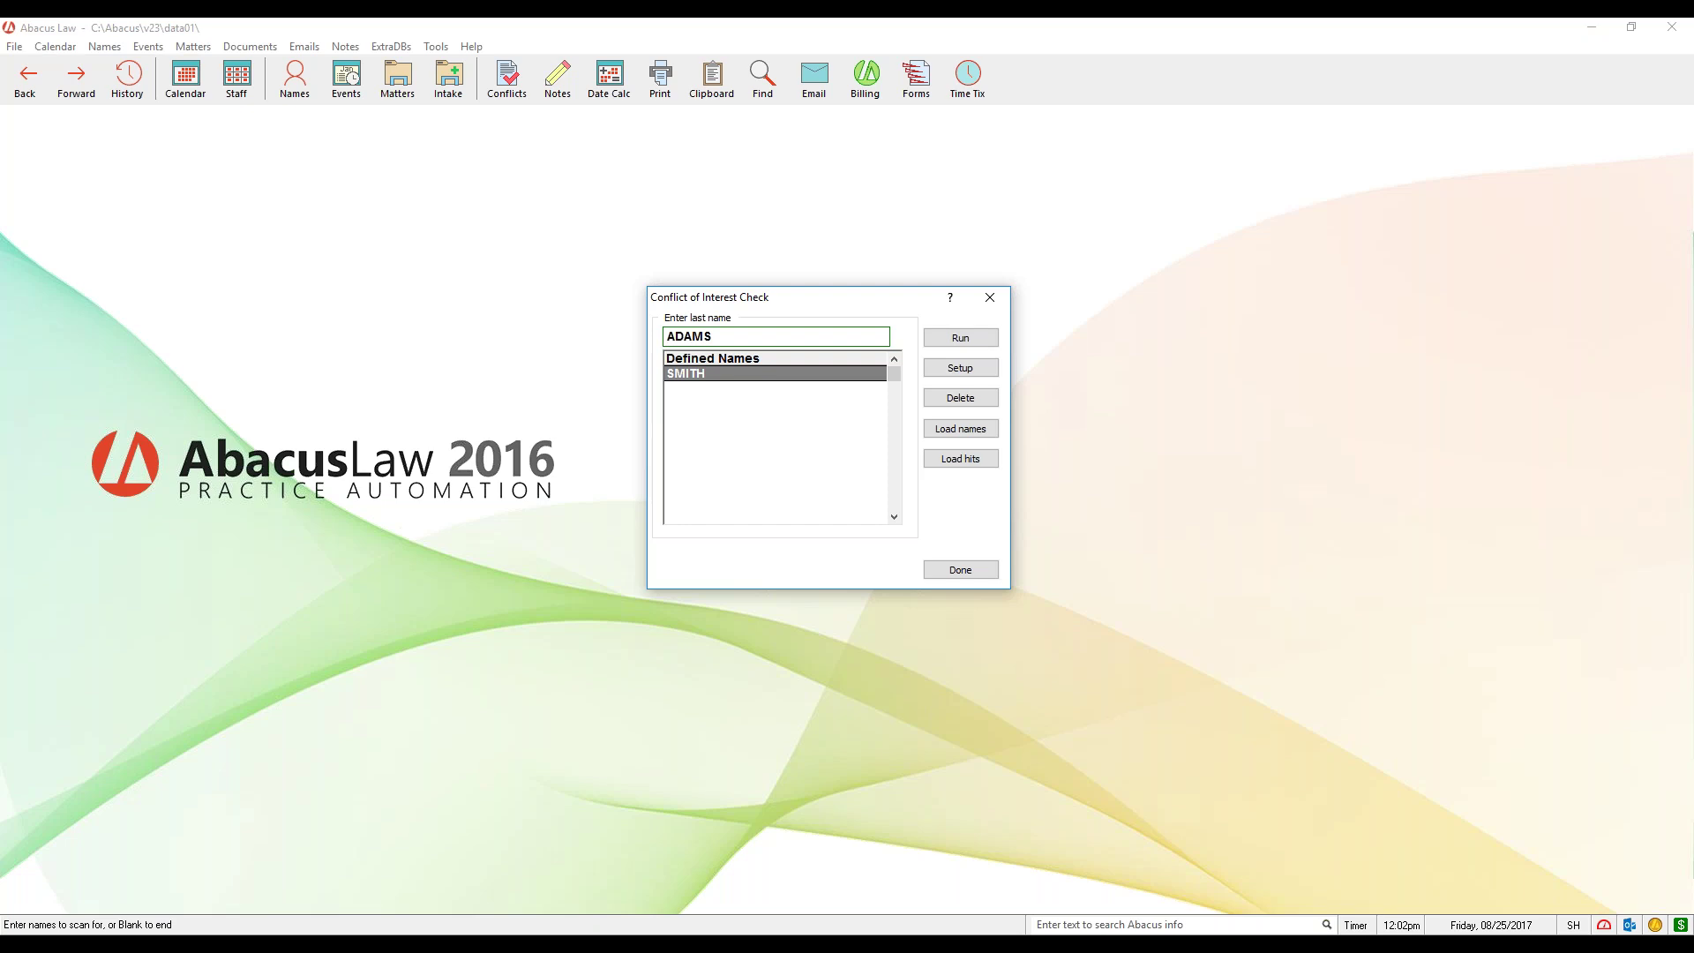
key(Return)
text(JONES)
key(Return)
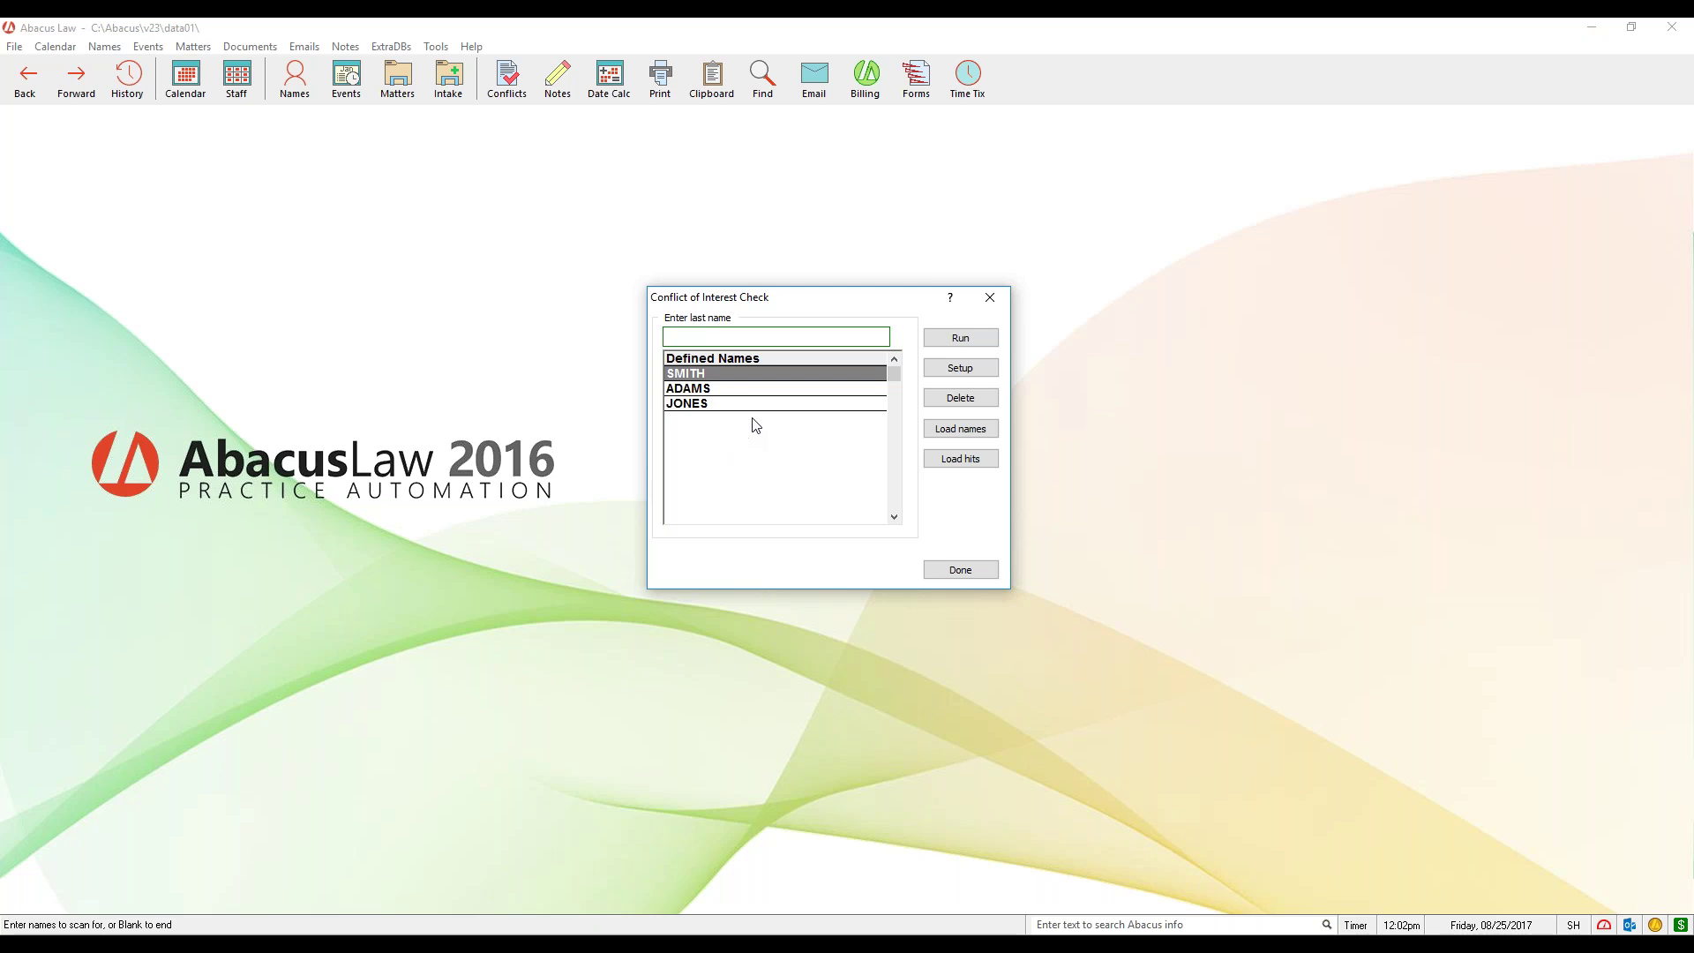
click(993, 343)
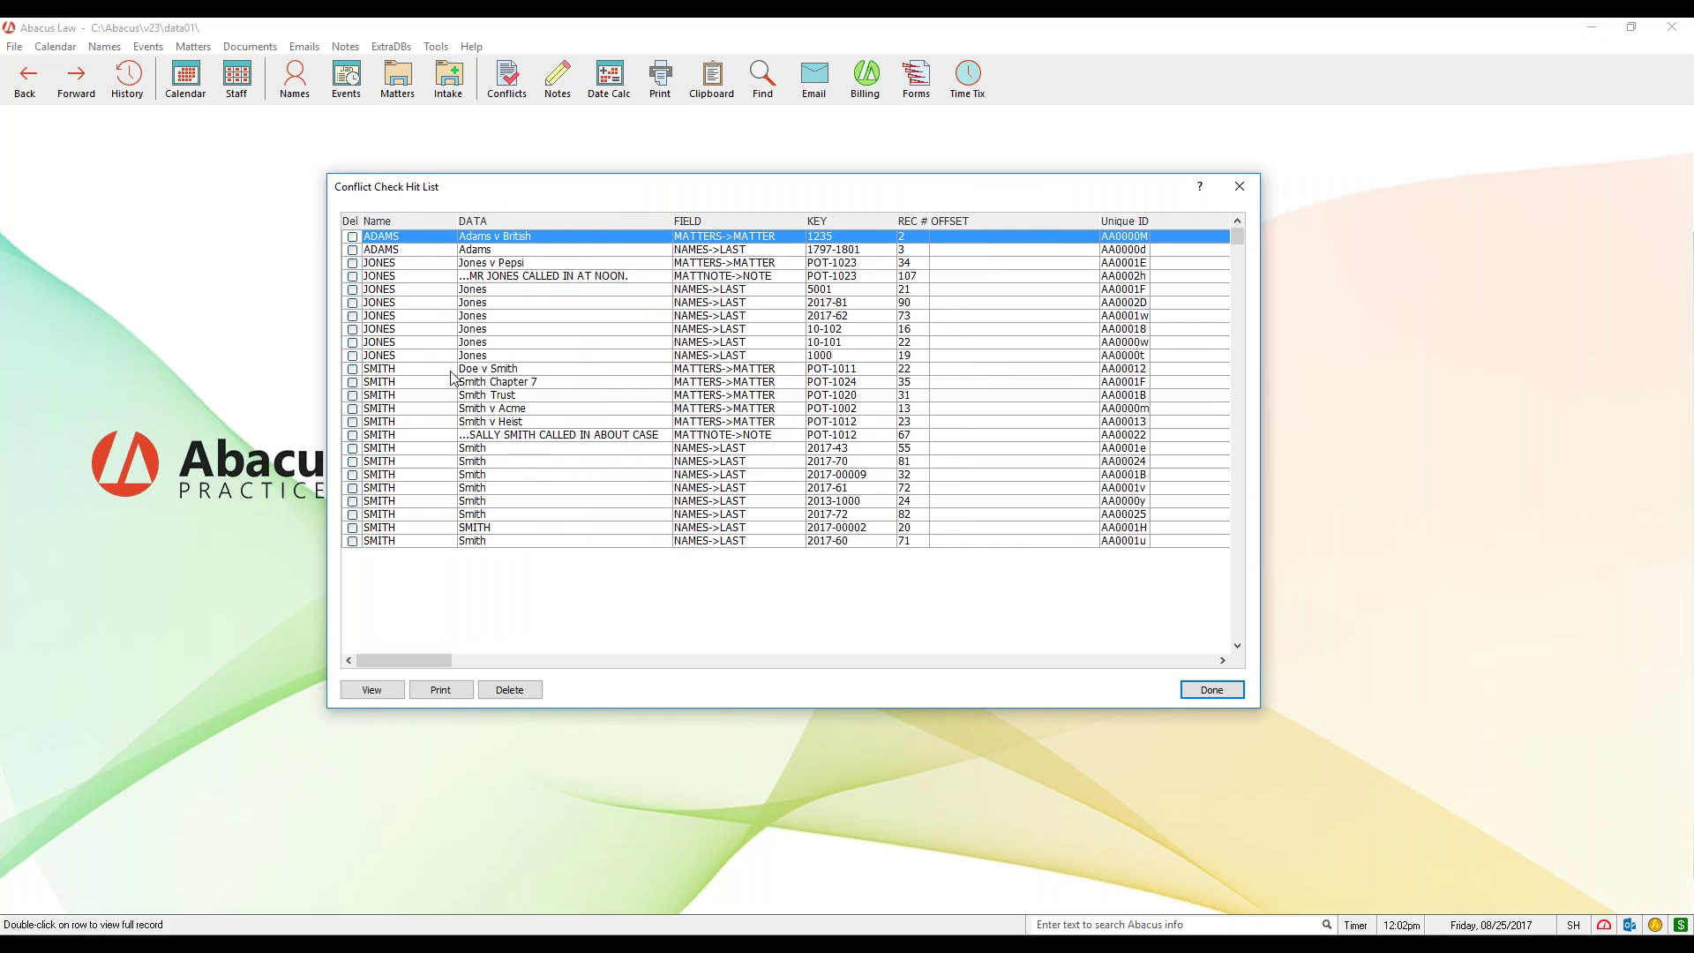
Step: Examine the conflict hit list entry by entry across all three searched last names
drag(929, 226, 950, 227)
drag(842, 201, 902, 225)
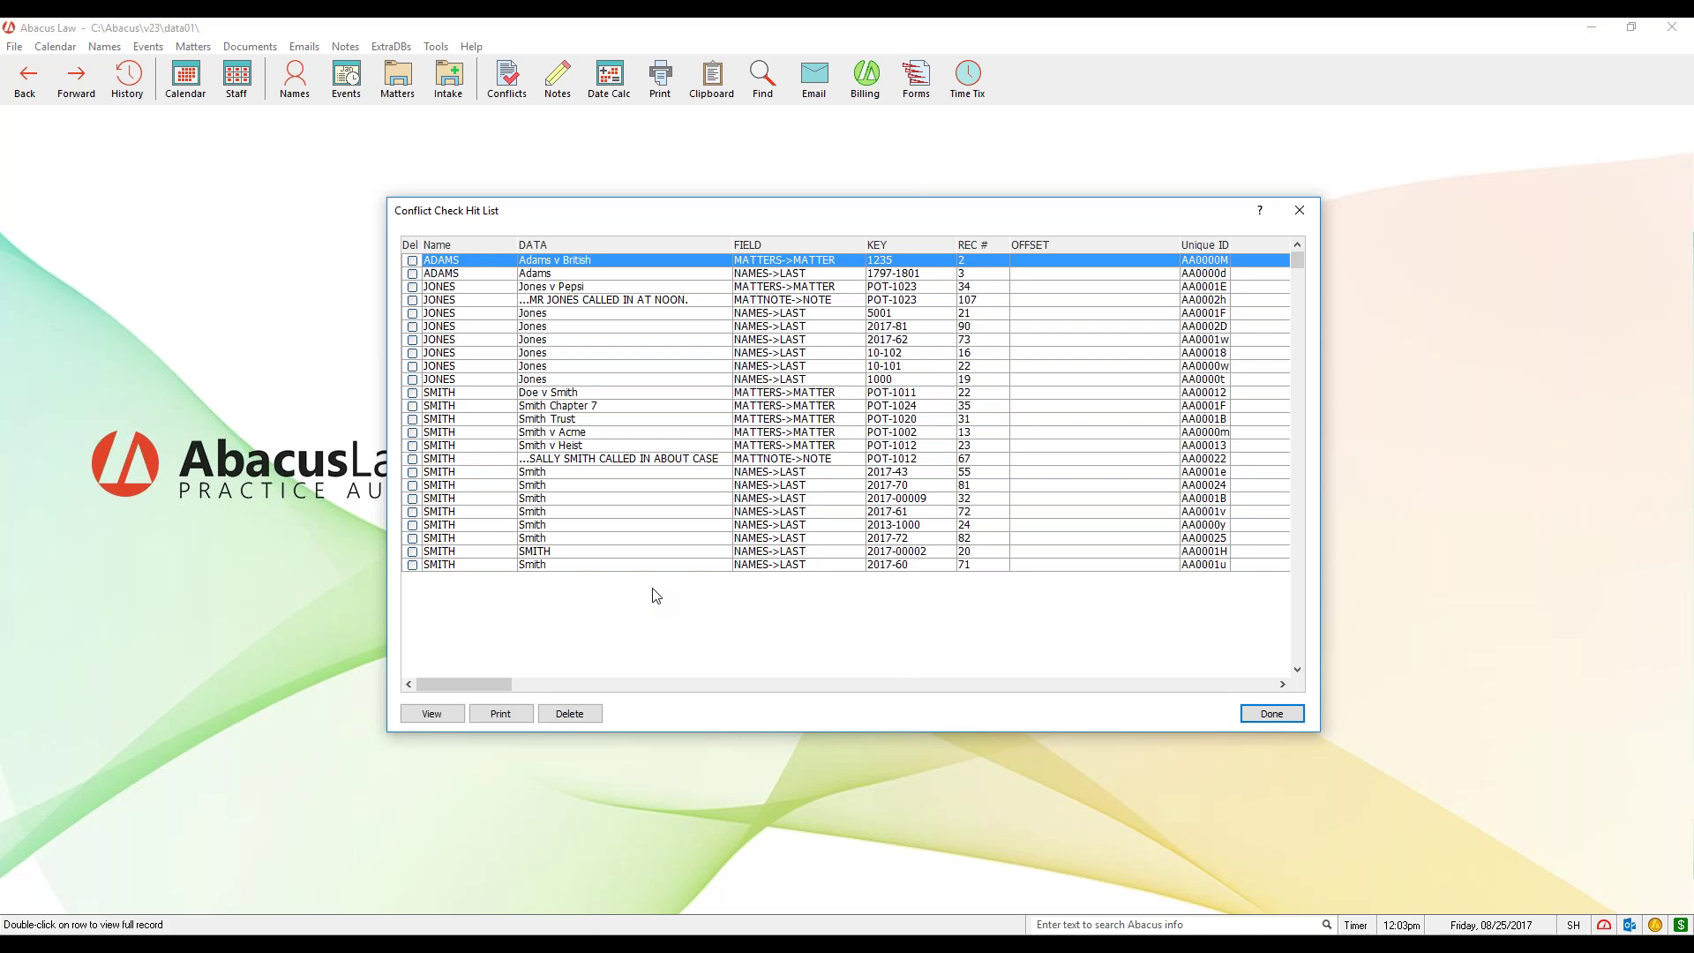
click(464, 274)
key(Up)
click(465, 301)
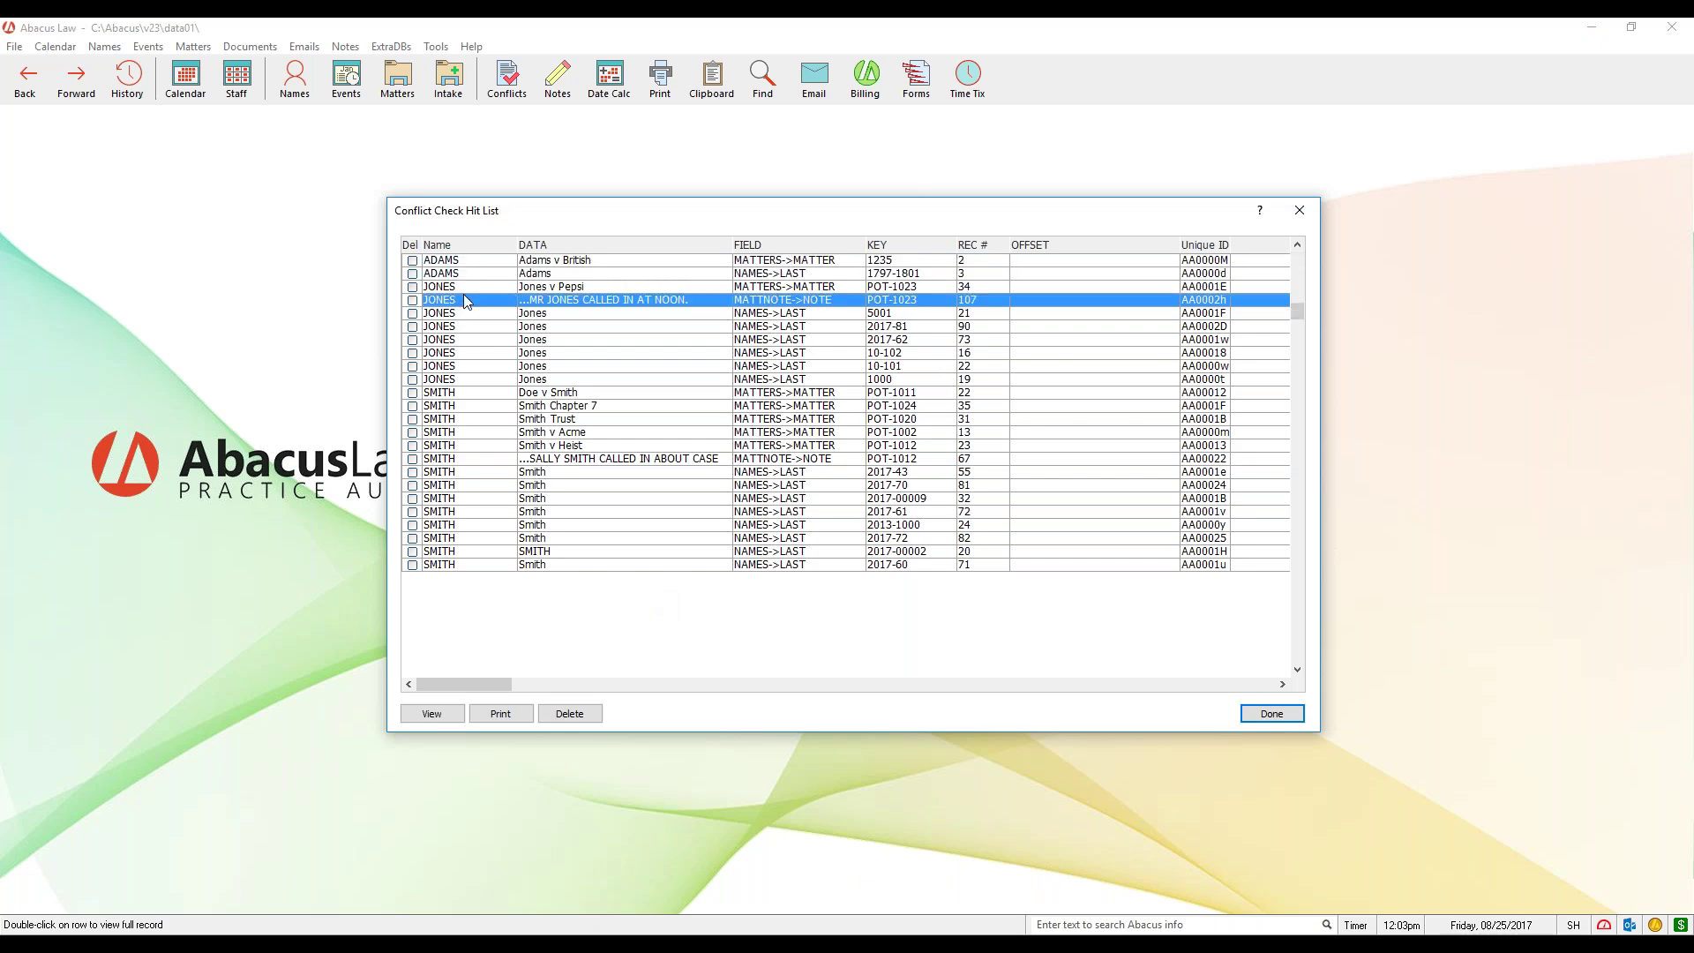
click(462, 314)
click(459, 351)
click(460, 367)
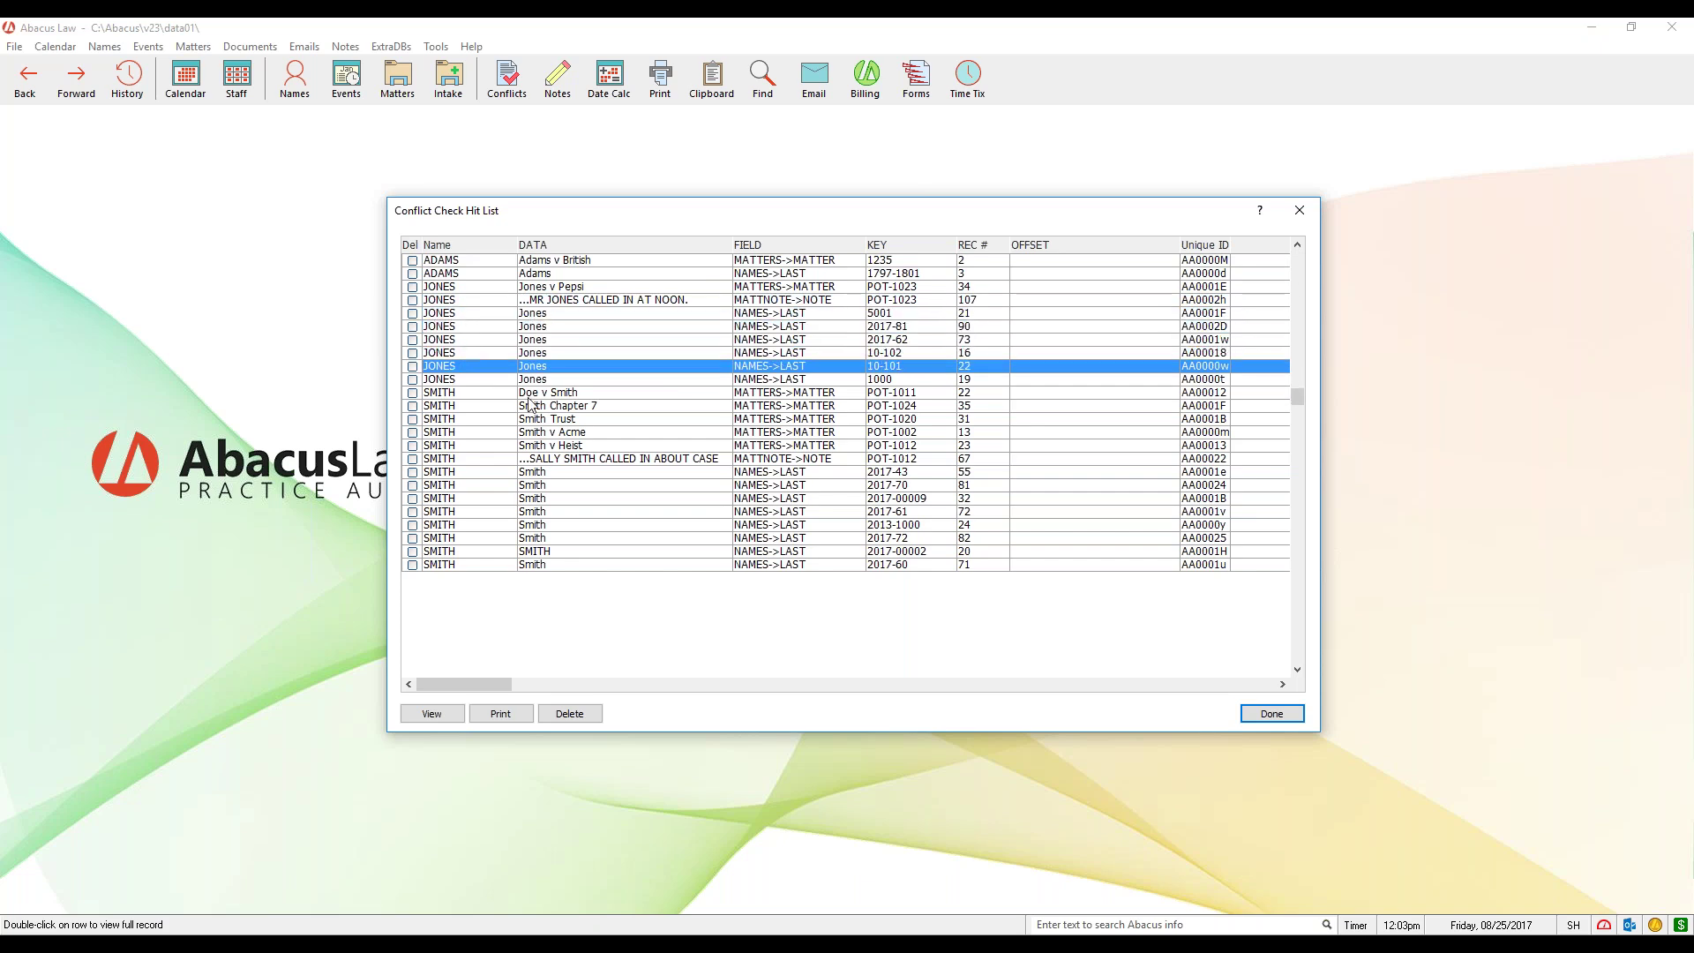
click(478, 407)
click(472, 472)
click(474, 498)
click(475, 525)
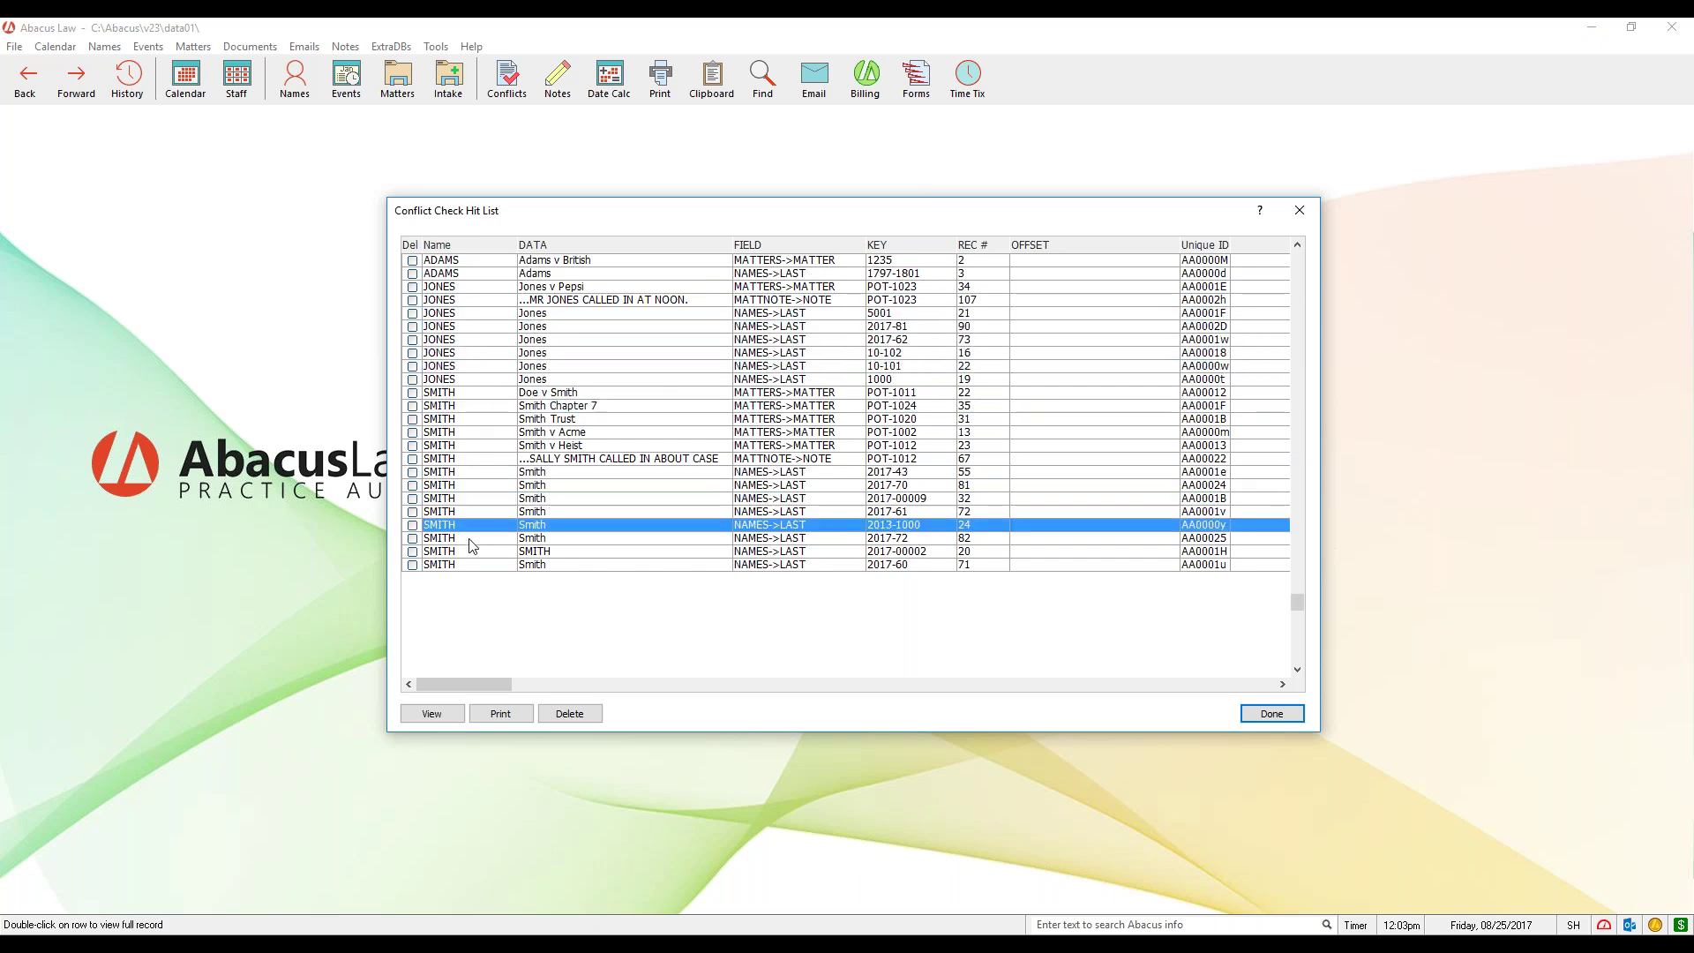
click(477, 498)
click(476, 446)
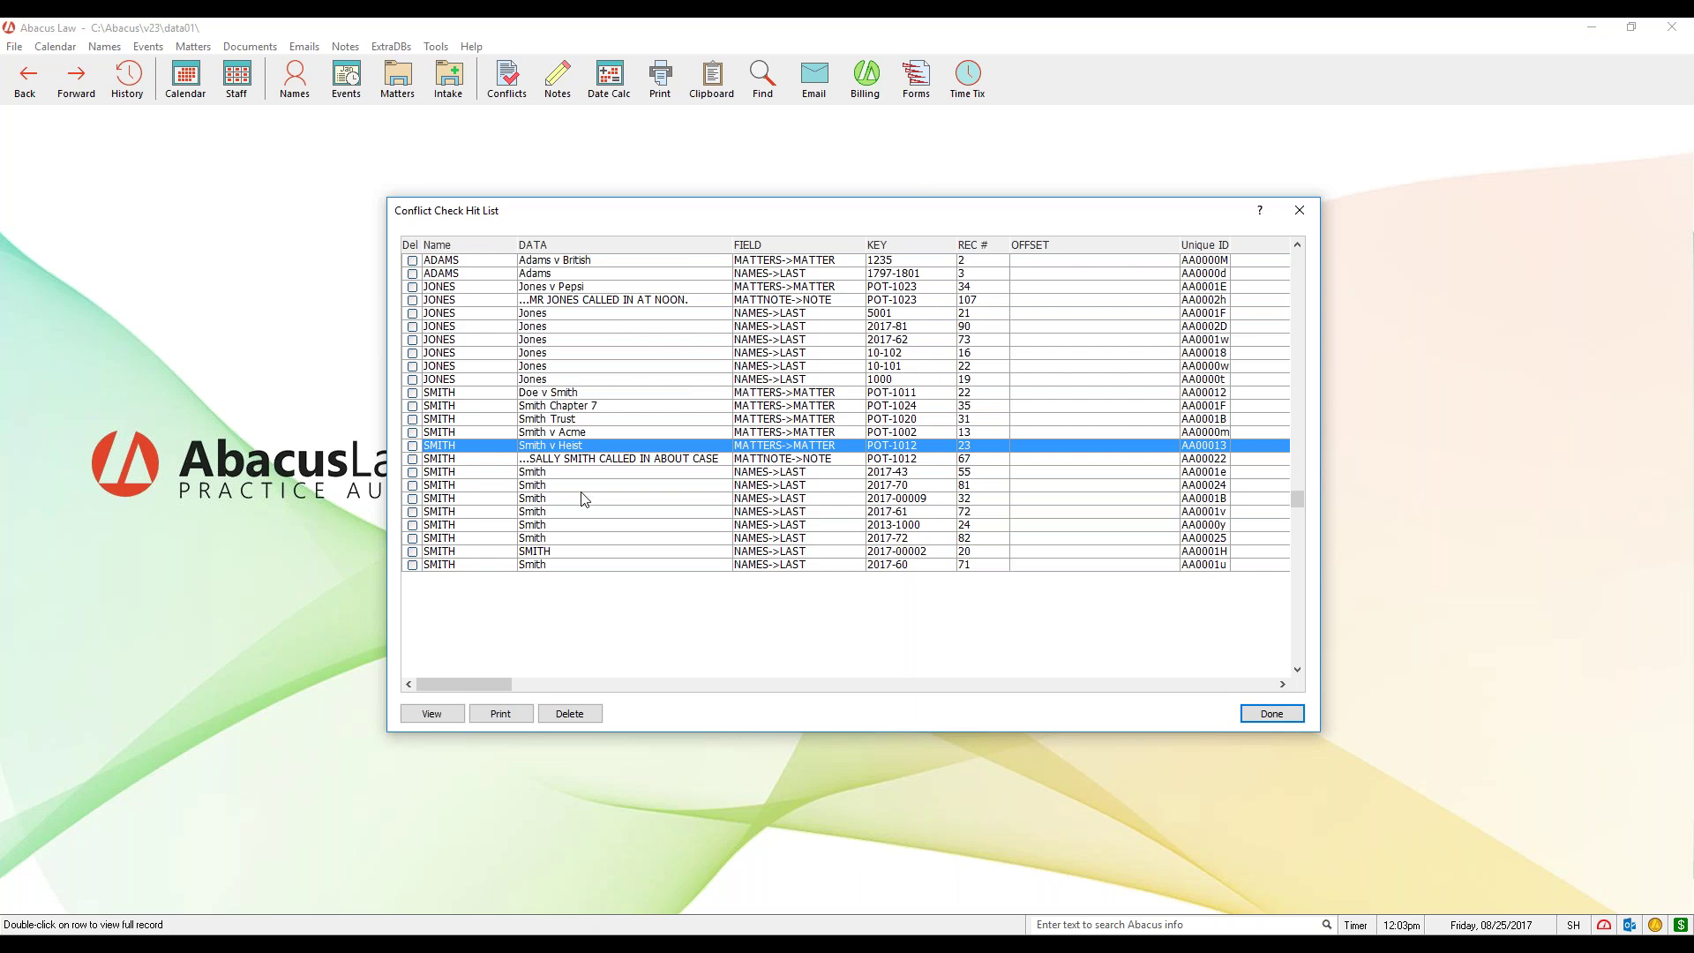
Step: Narrow the DATA column and check which database field the first matter and name hits come from
click(494, 264)
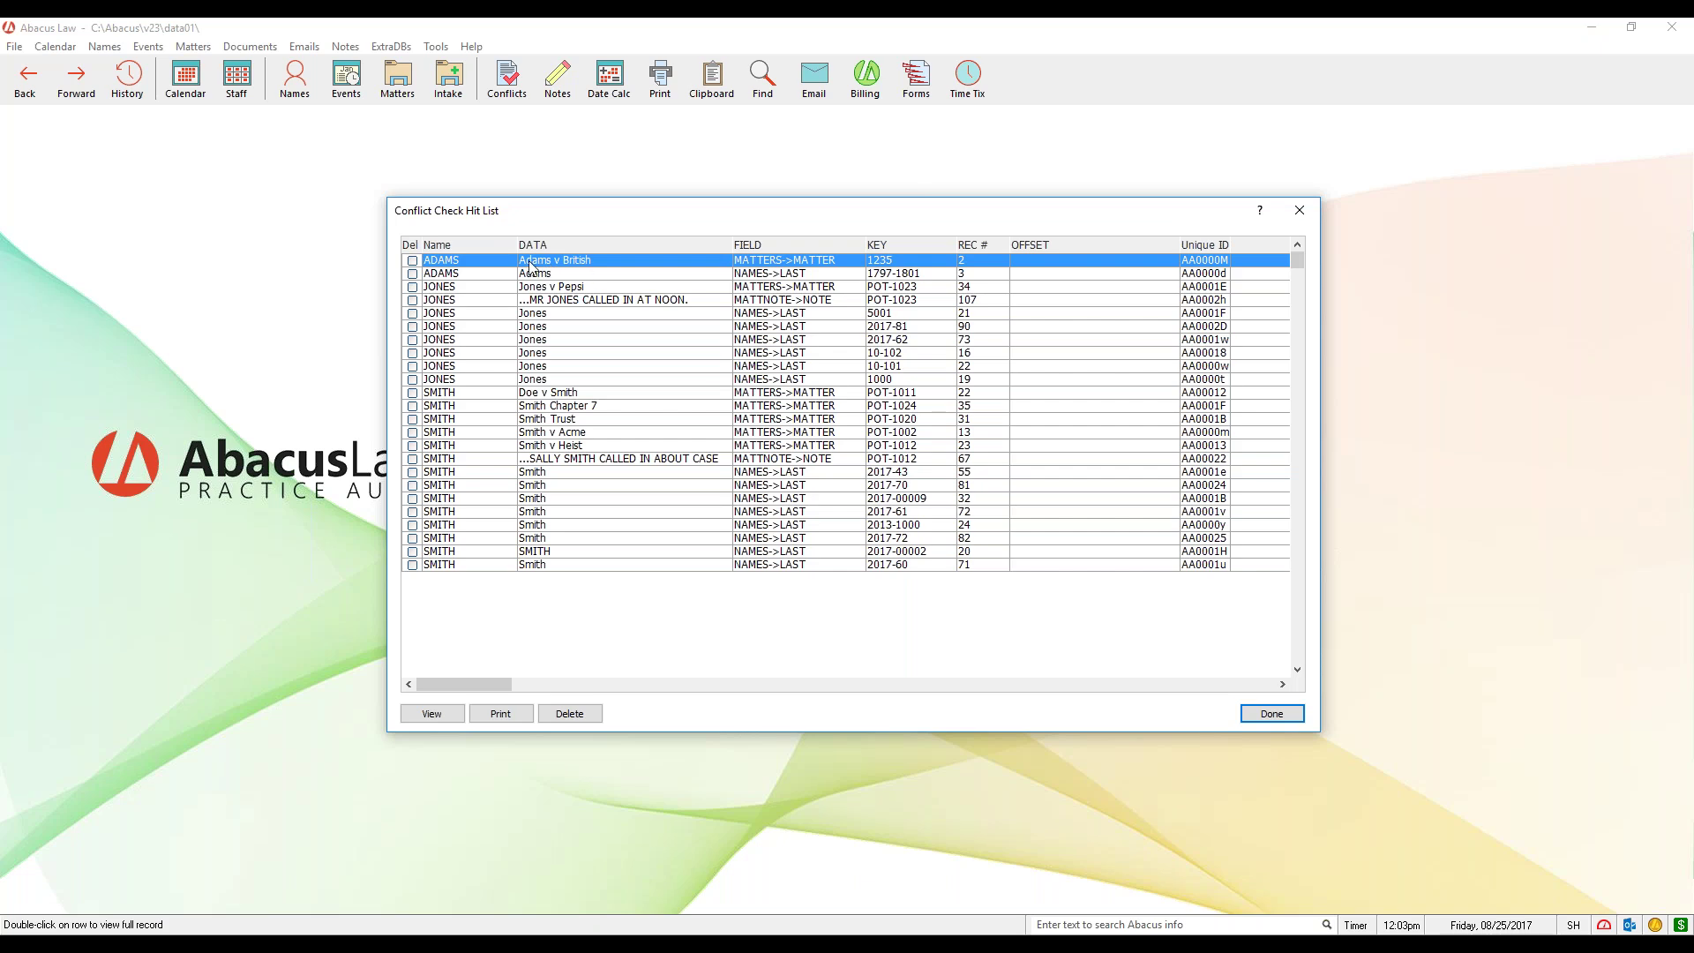
click(487, 292)
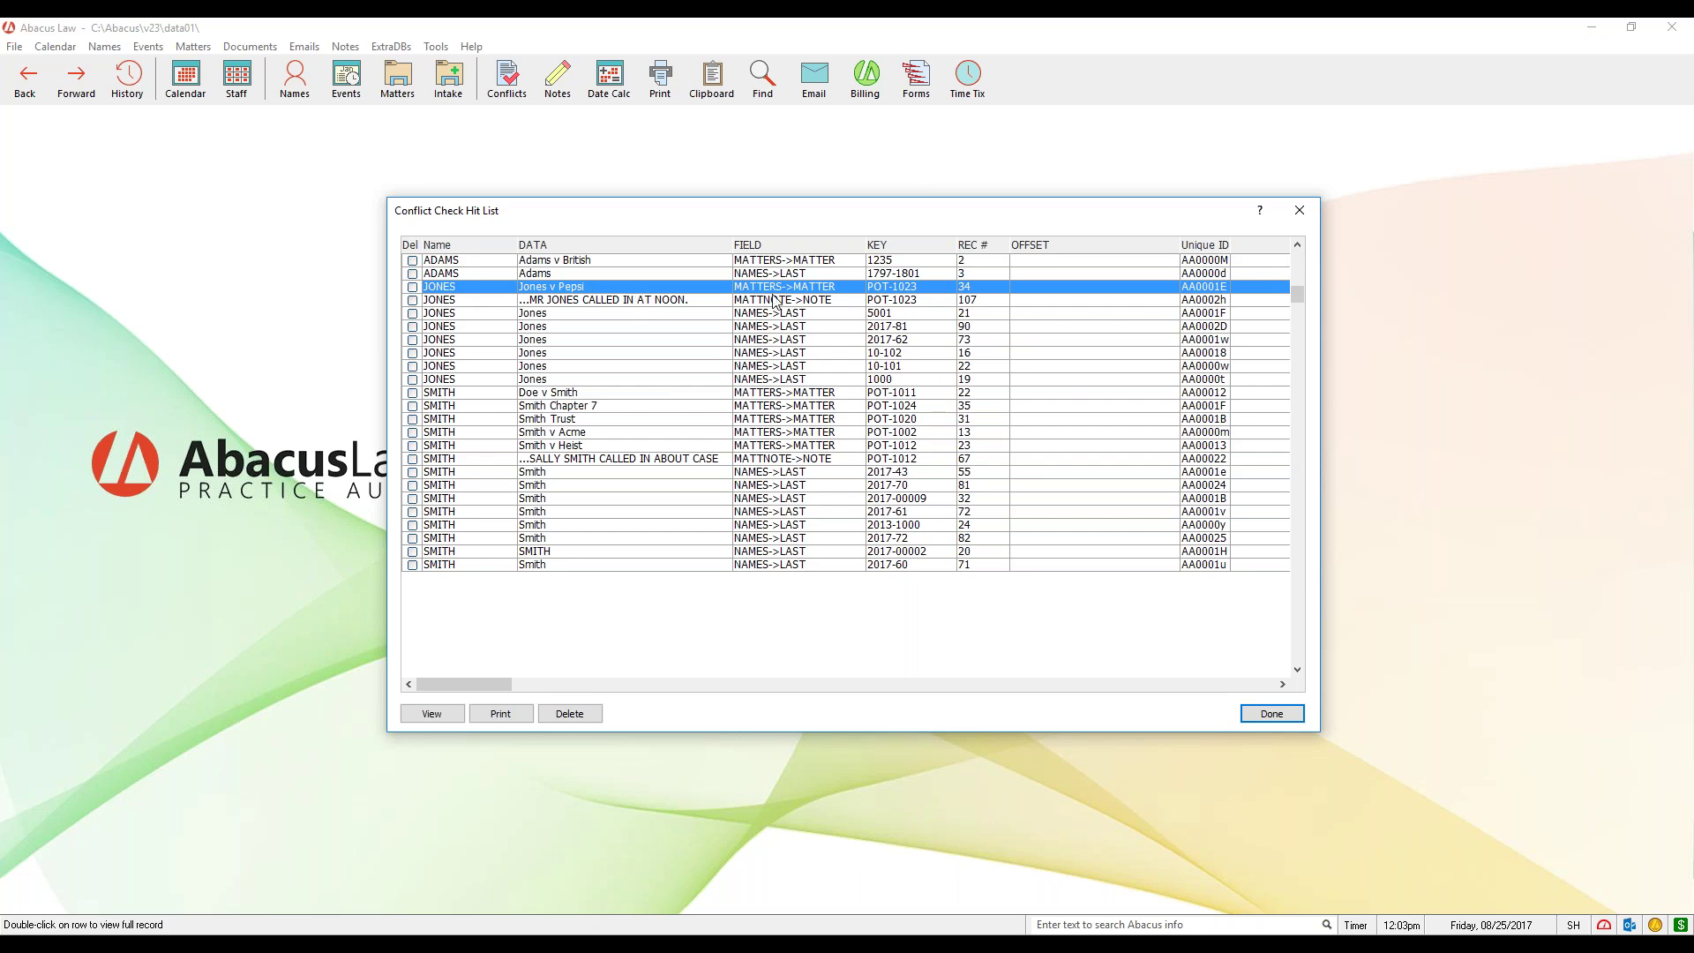
drag(732, 245, 697, 244)
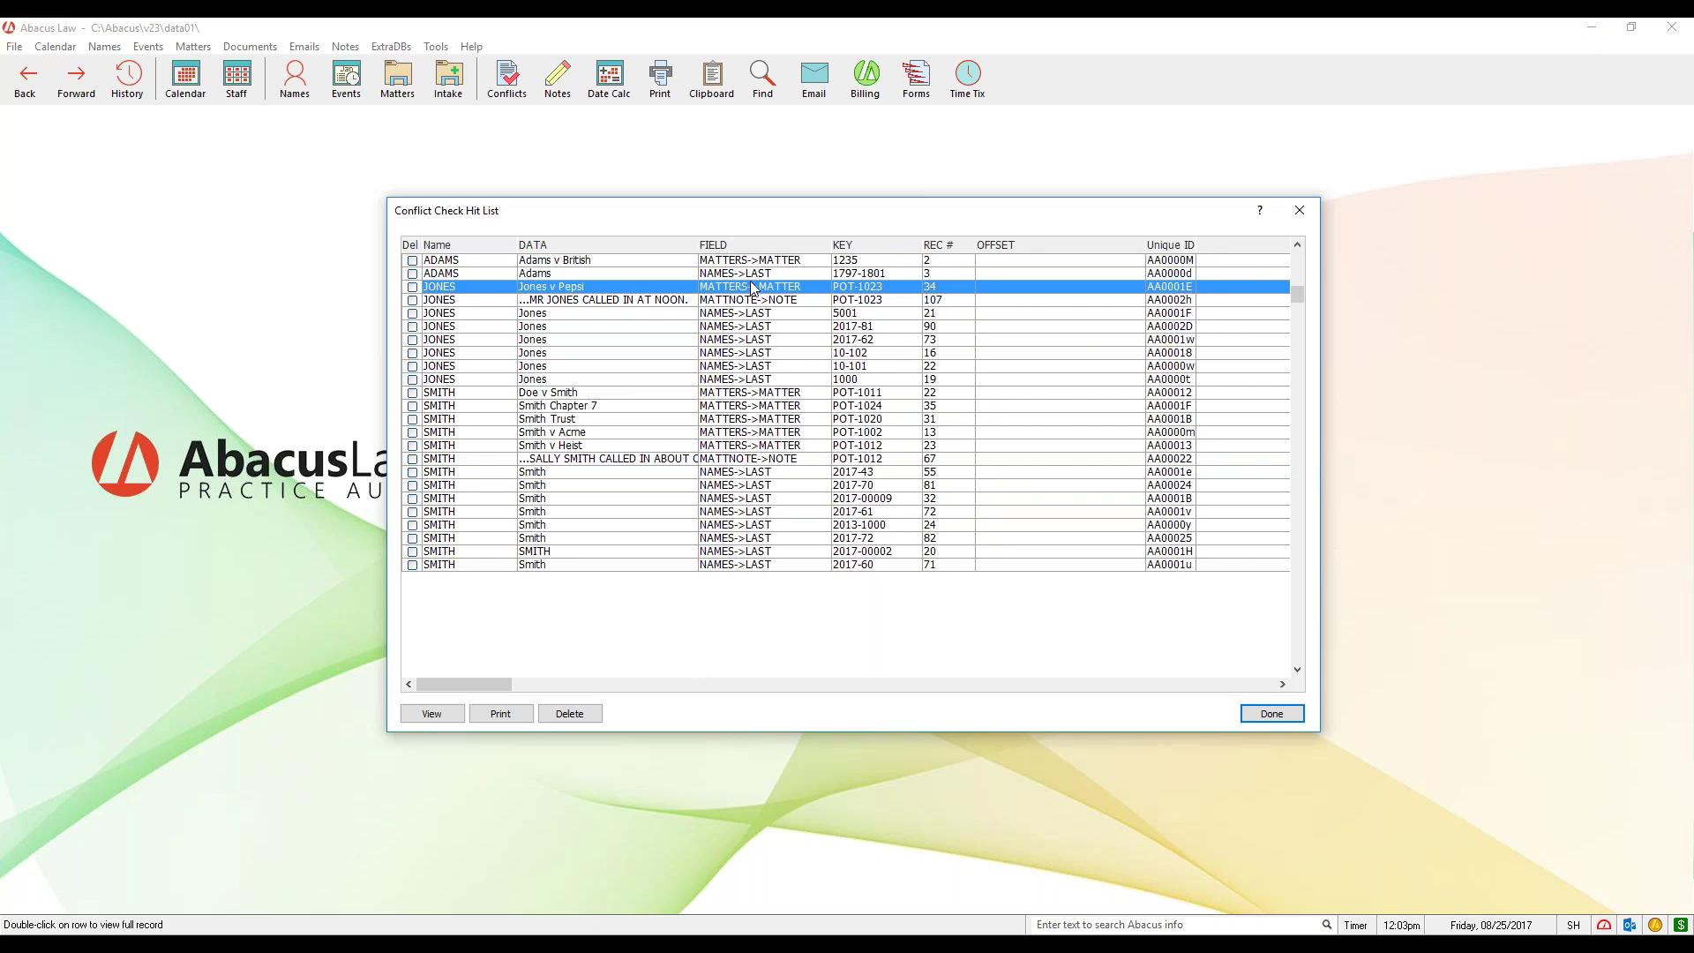
click(763, 261)
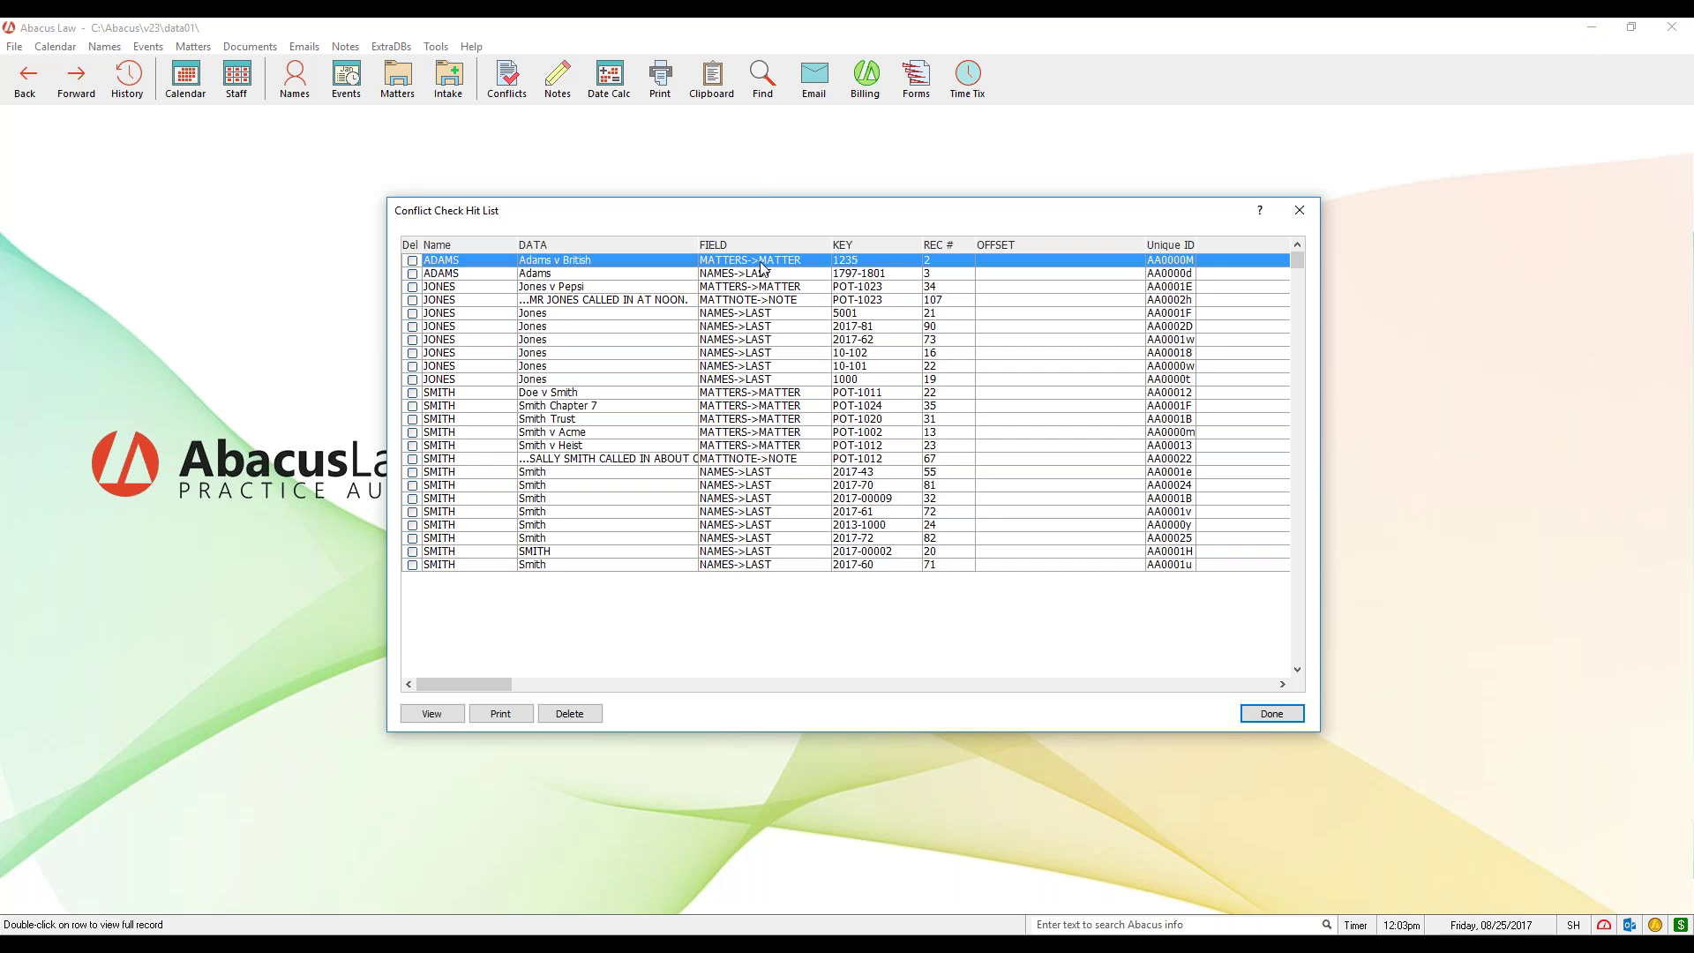
click(601, 276)
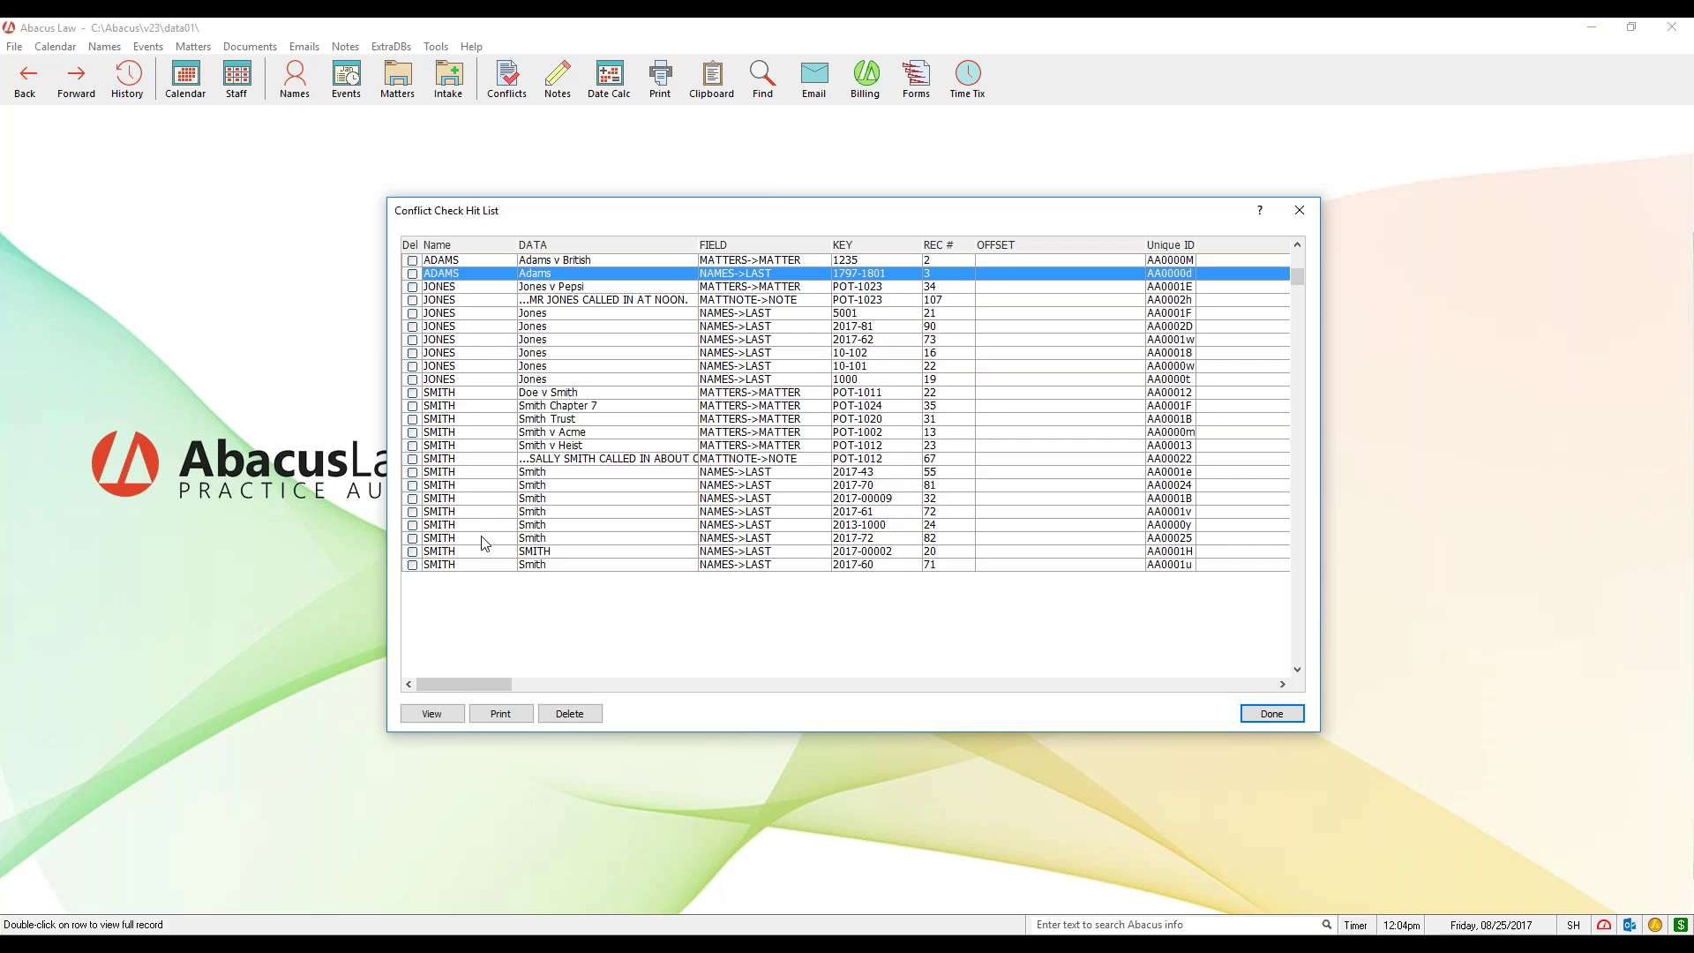
Step: Remove the first and third matter hits of the last surname group from the conflict hit list
click(418, 394)
click(413, 392)
click(413, 406)
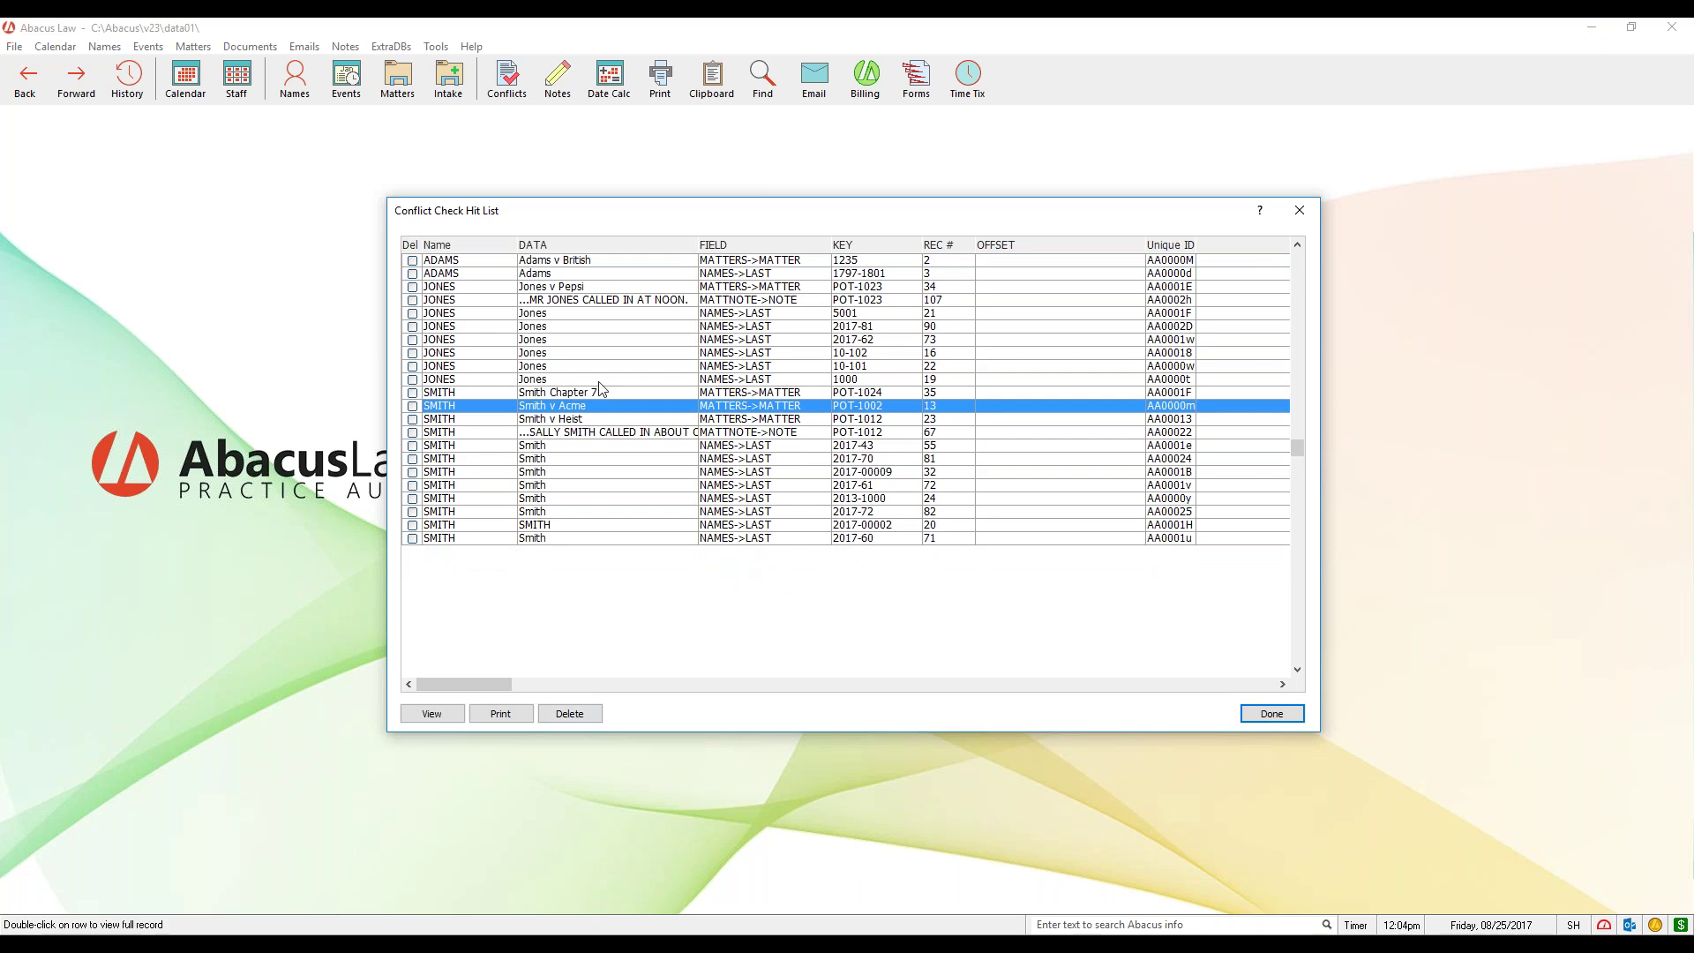
Step: View the full Matters record of the first hit in the list and close it
click(594, 262)
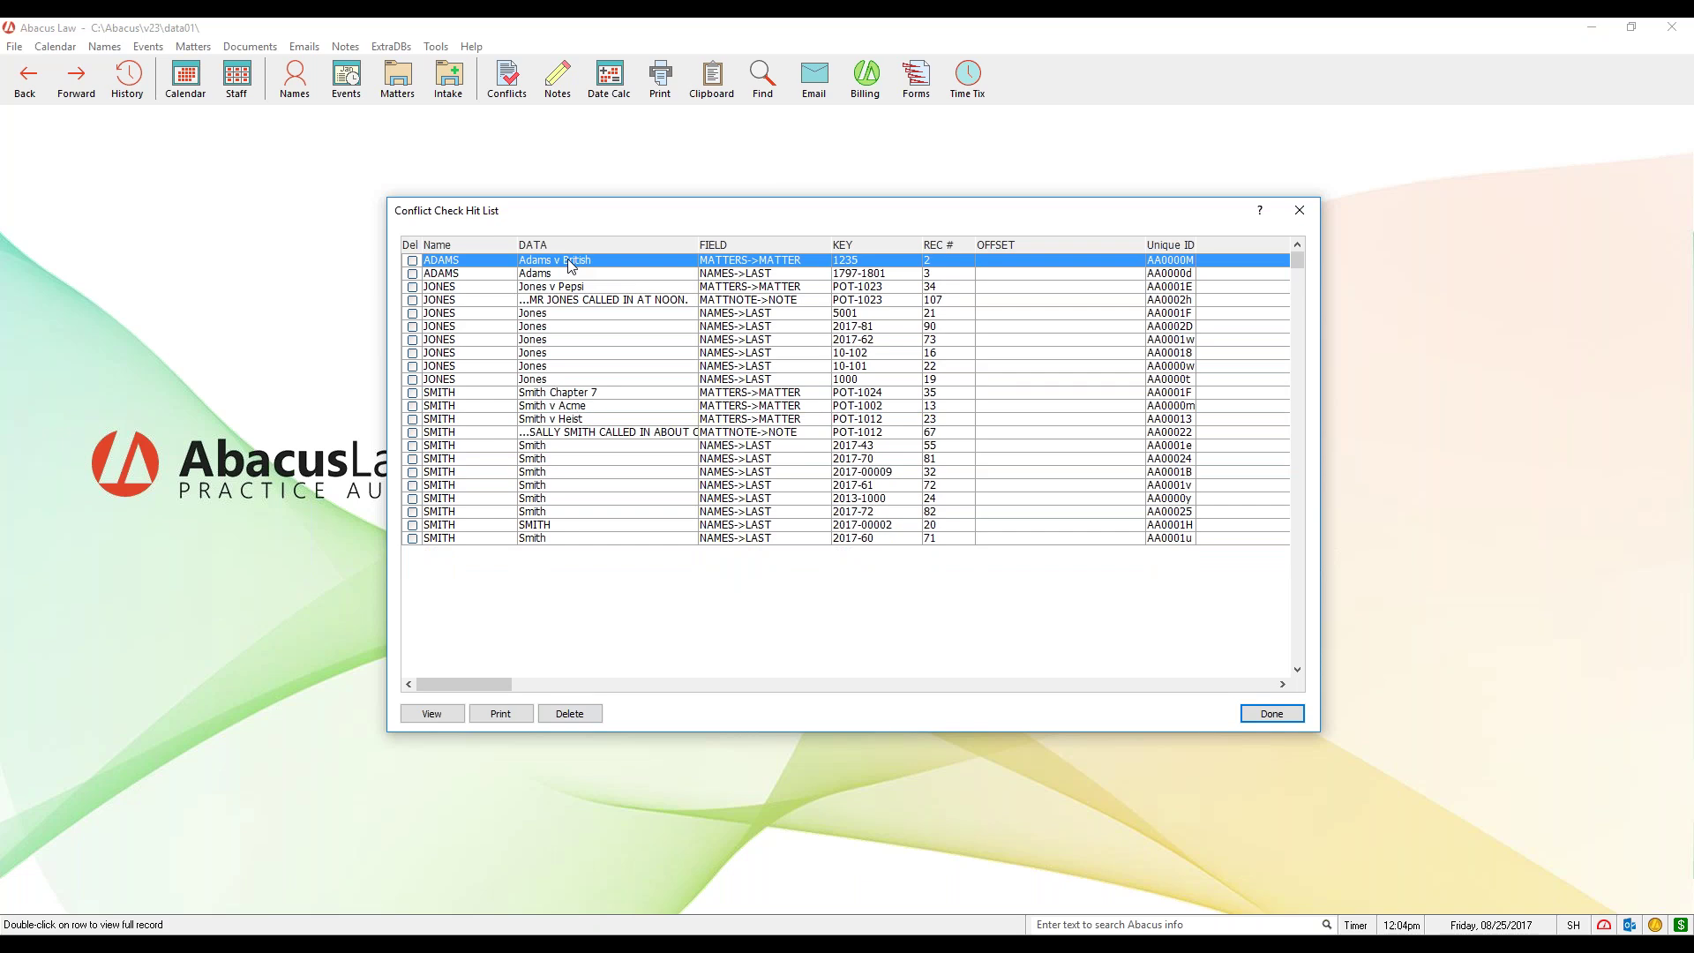
double_click(571, 262)
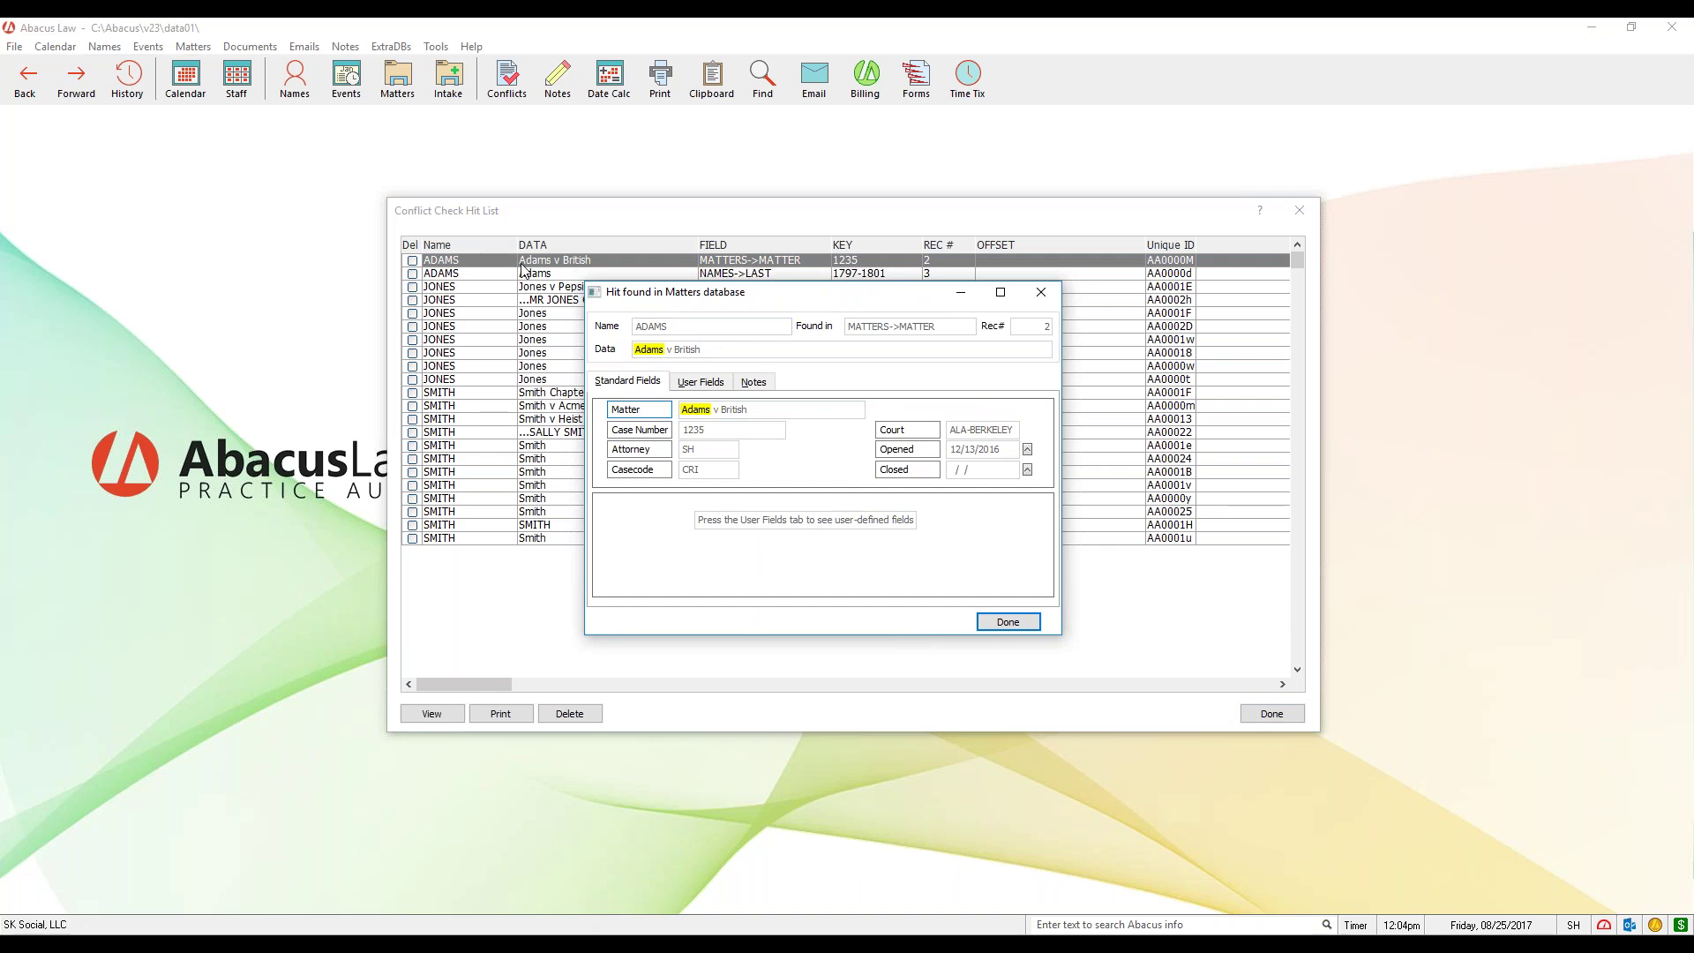
click(710, 350)
click(1041, 292)
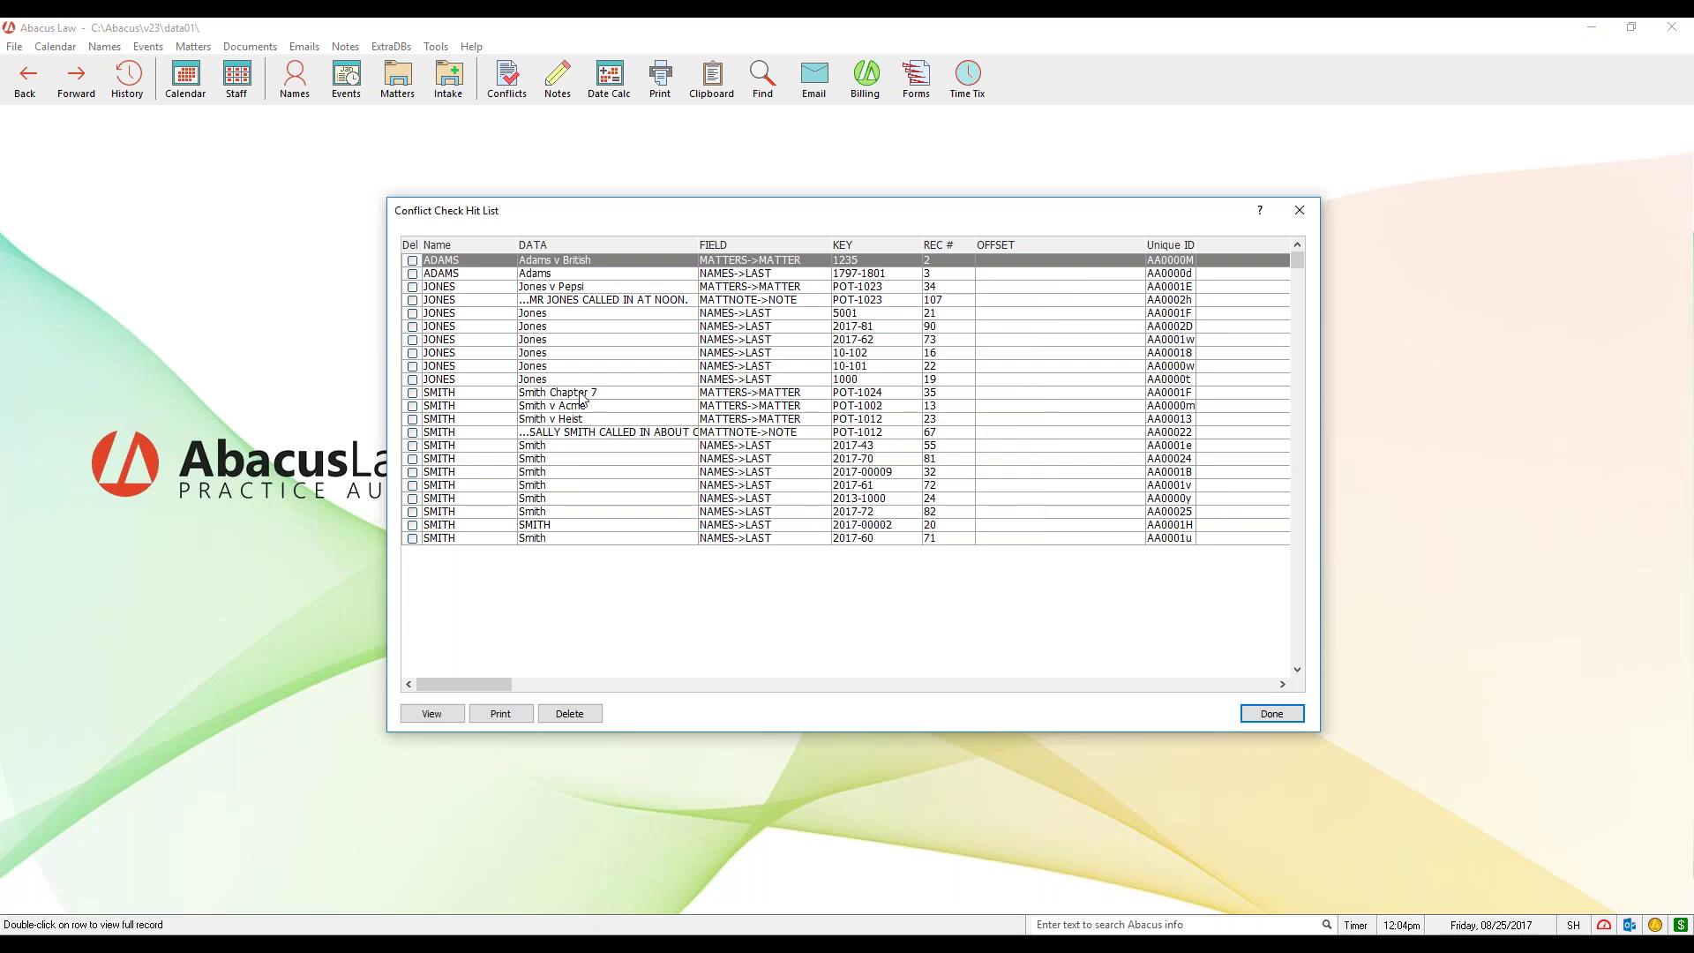
Step: View the full record of the first Names hit in the second surname group, and close the conflict check
click(497, 315)
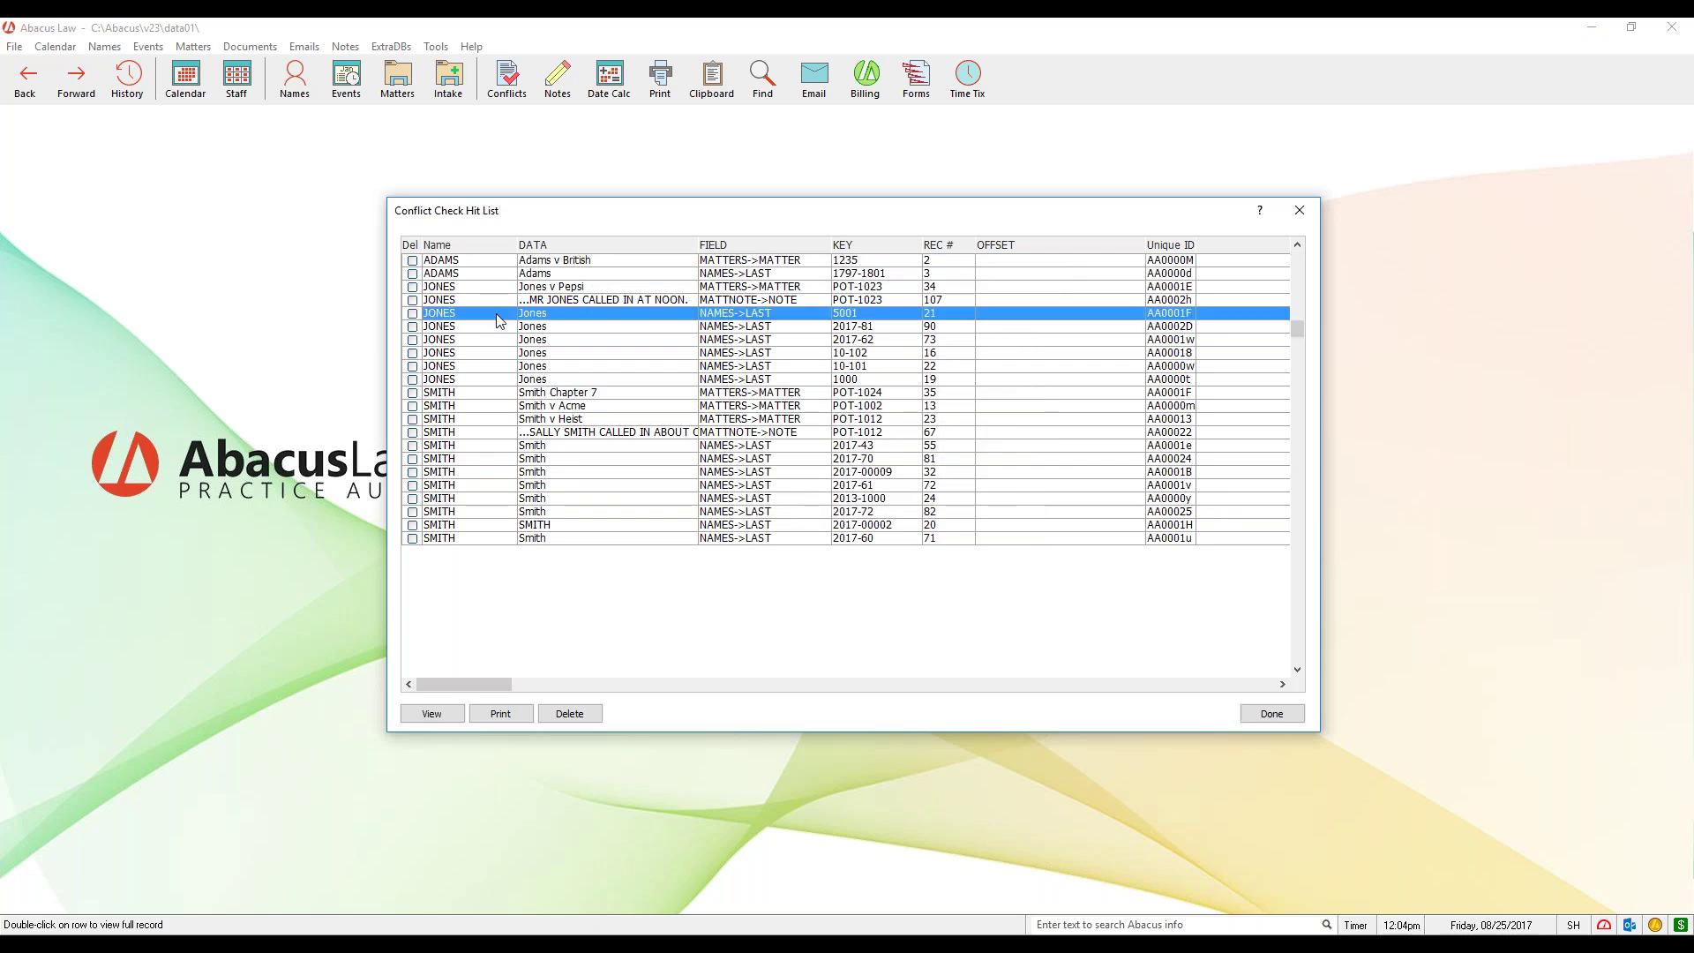
double_click(553, 315)
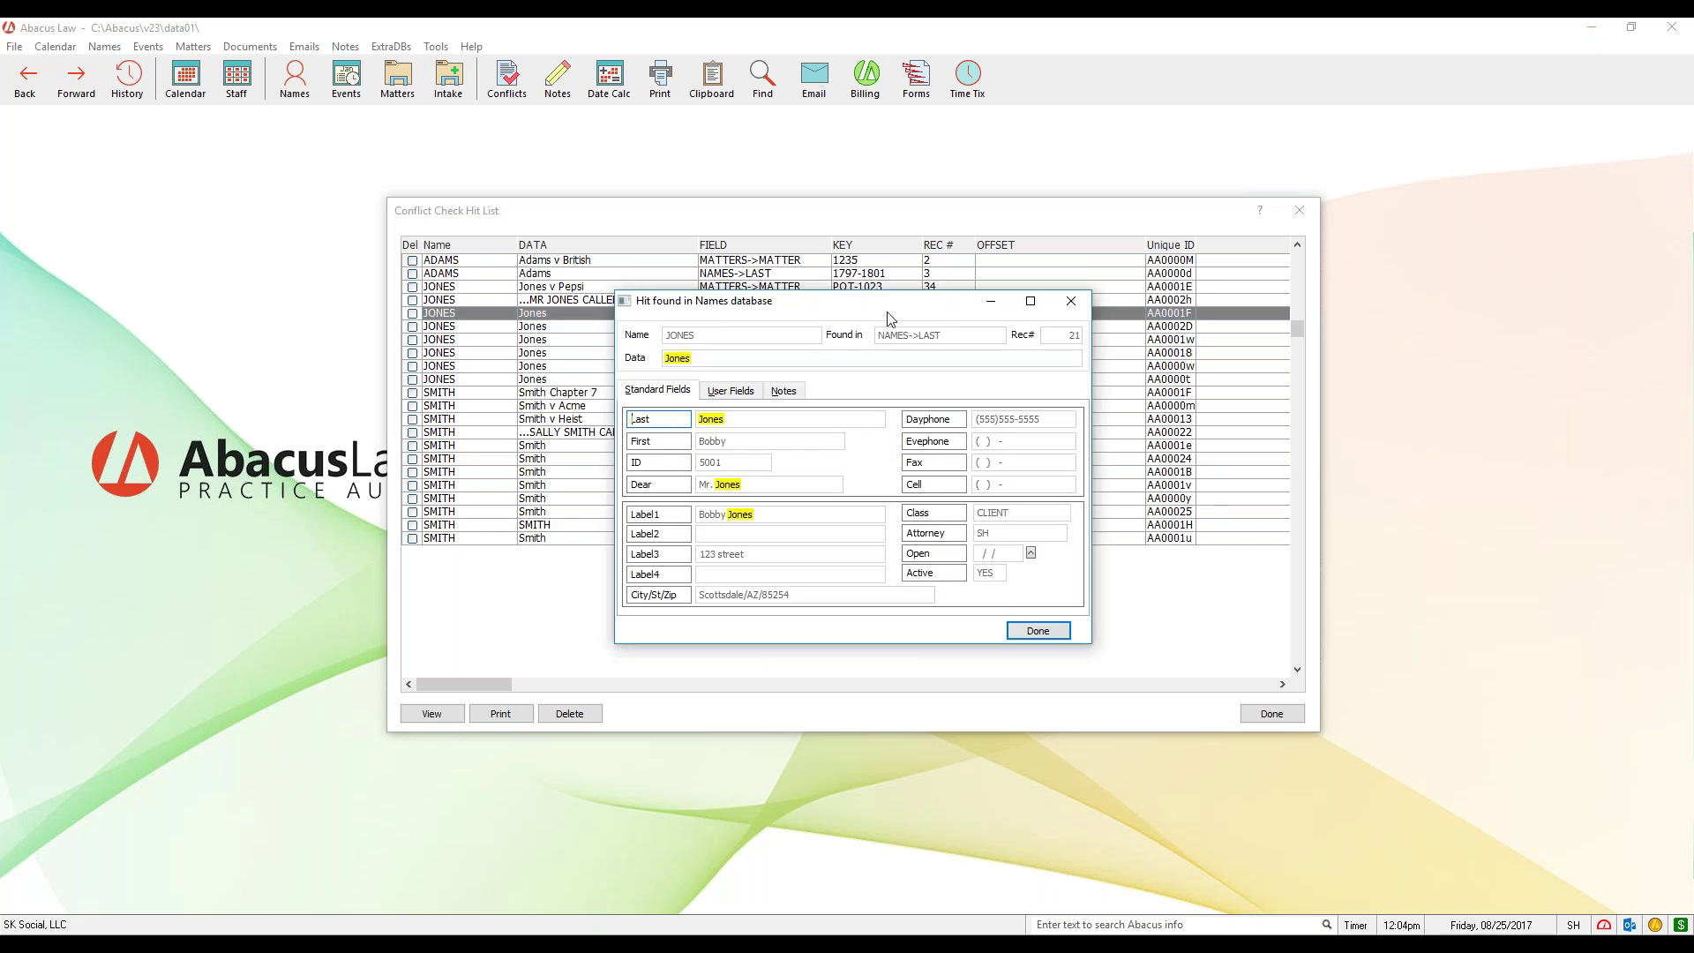
drag(889, 311, 857, 311)
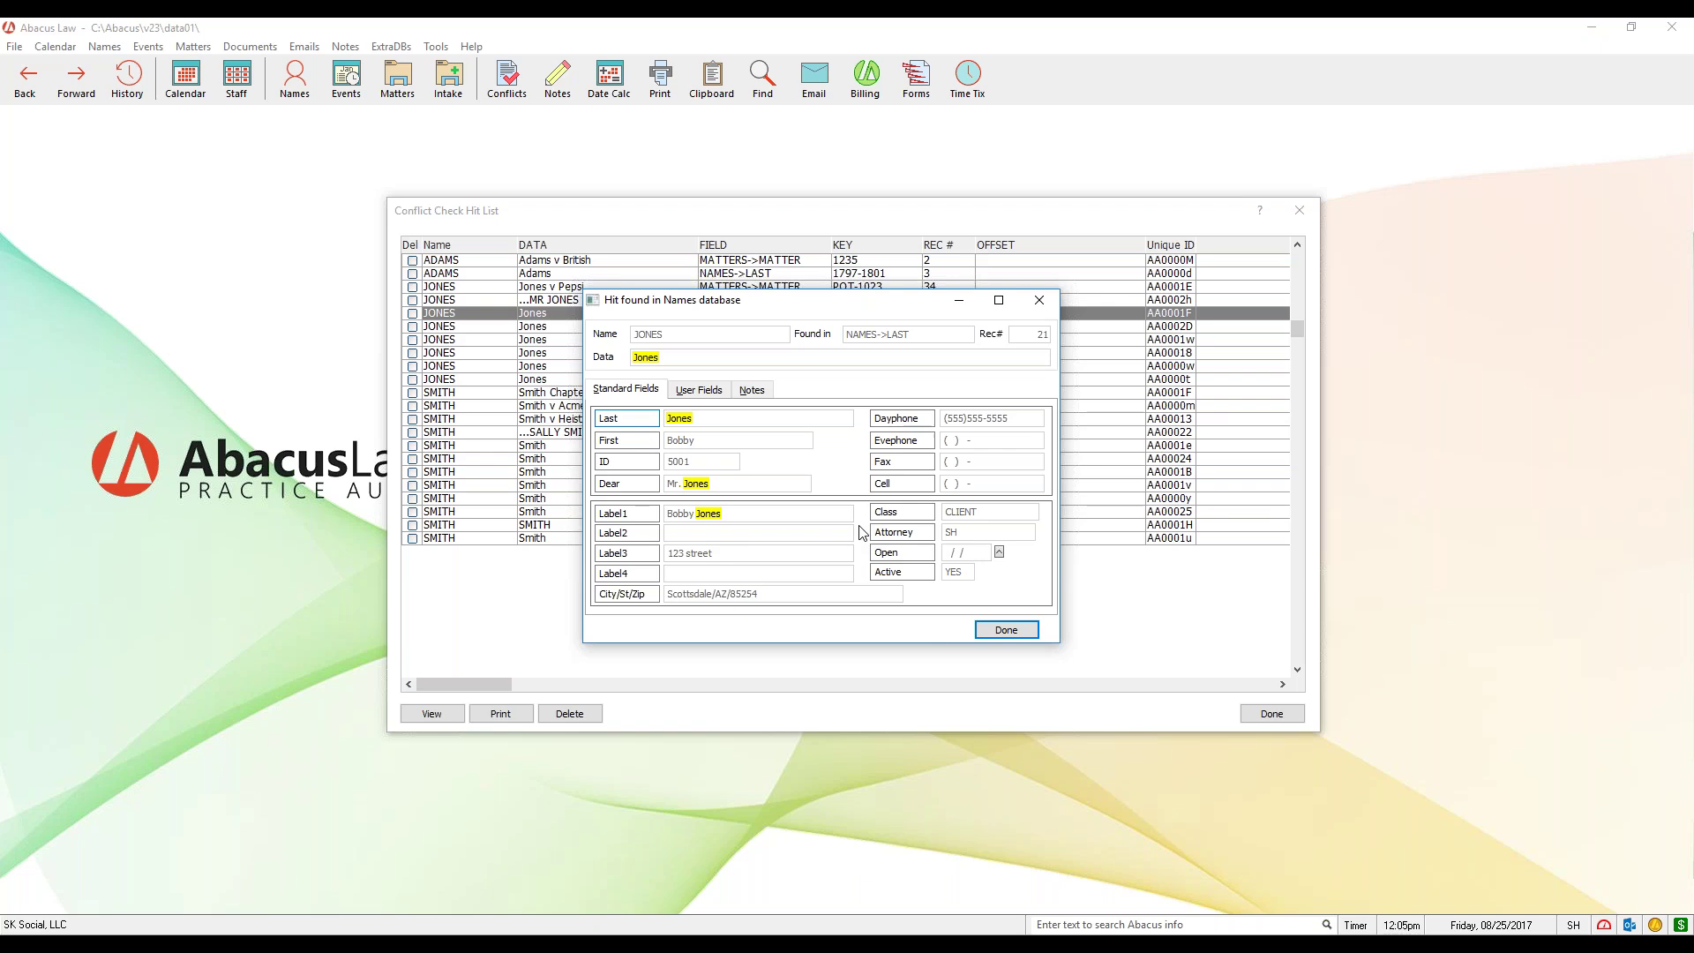
click(1049, 301)
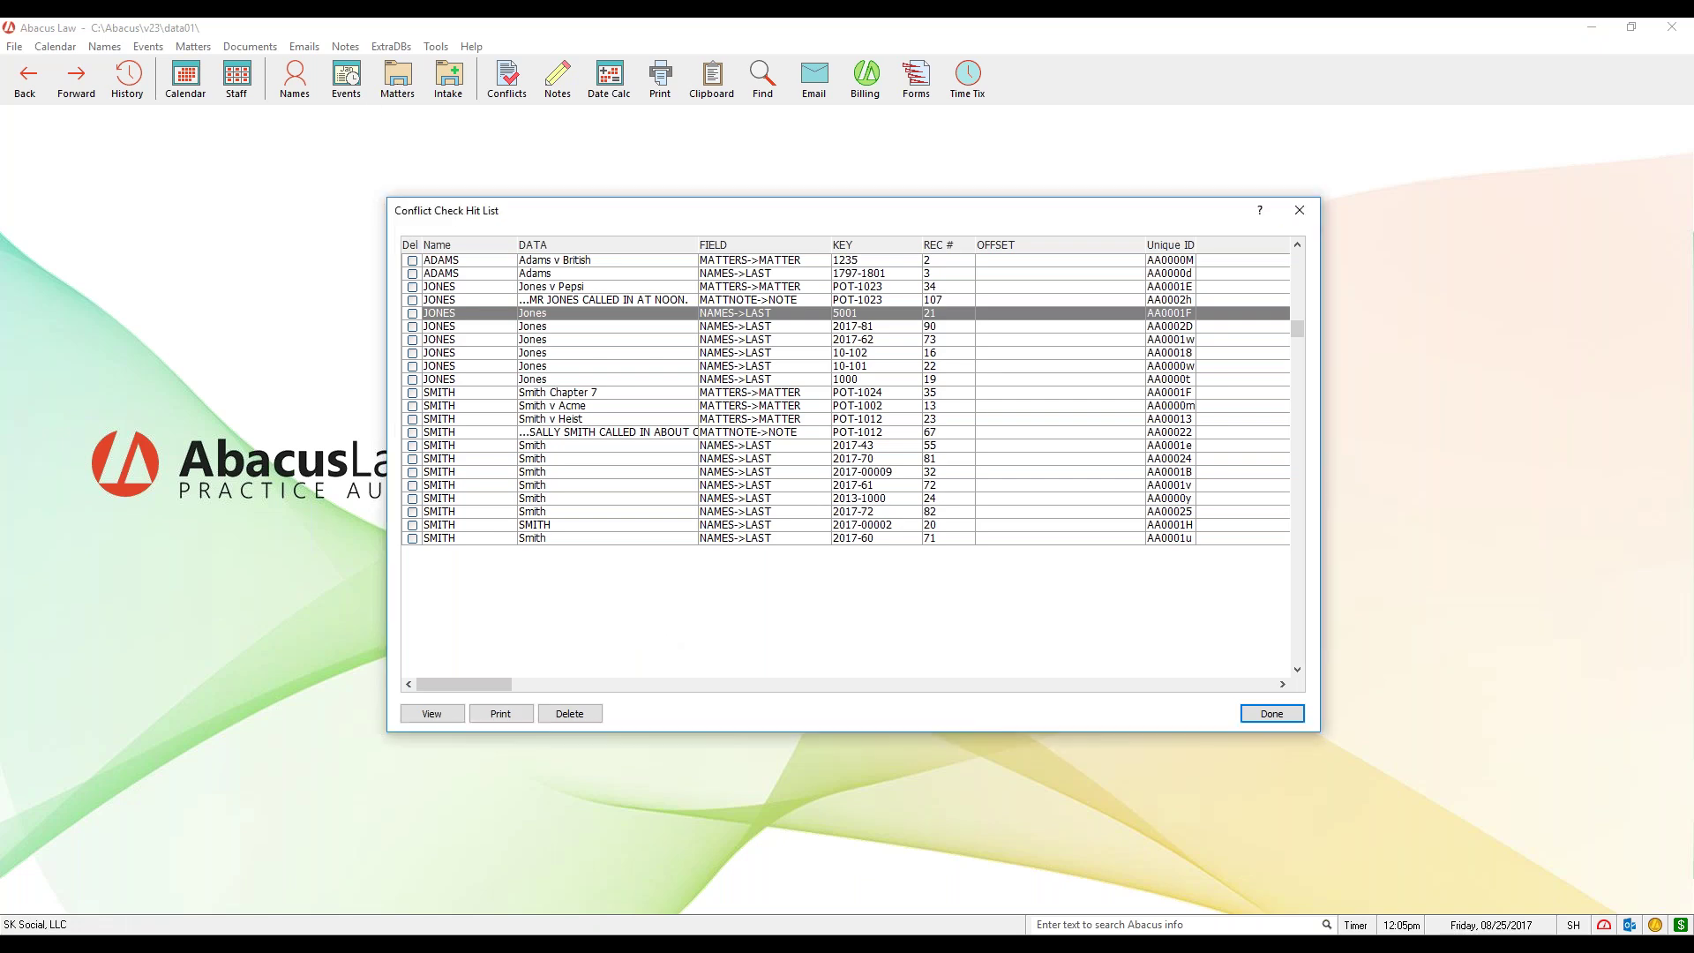
click(1300, 210)
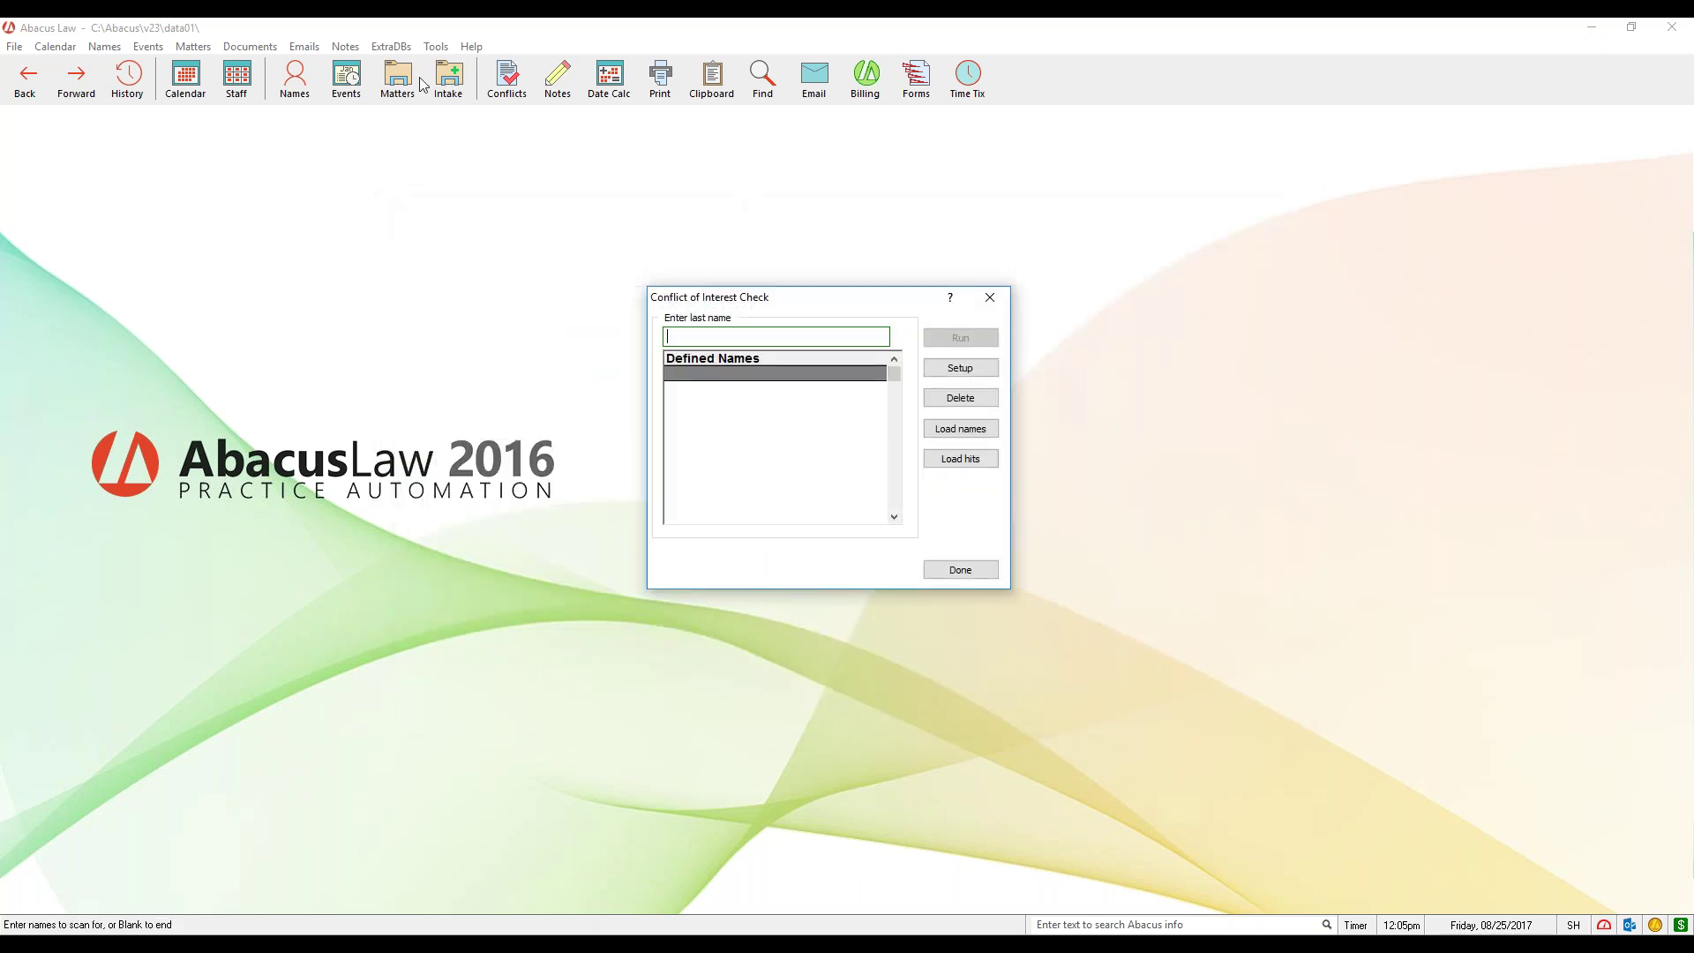
click(990, 297)
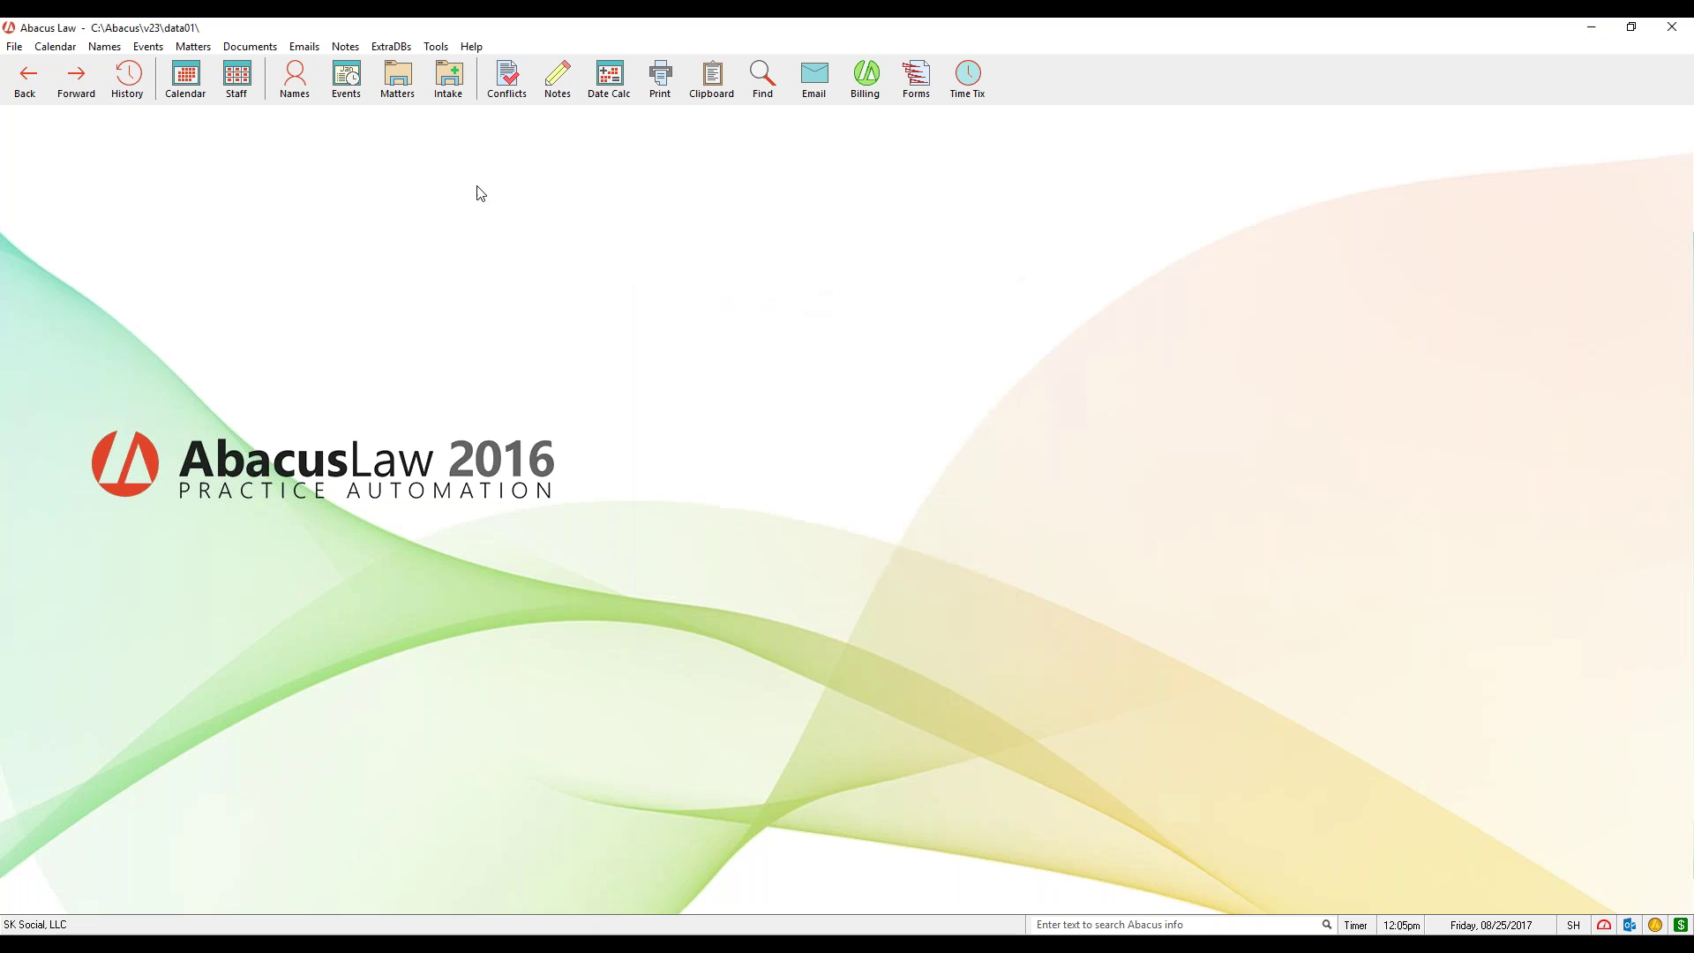
Step: Open the divorce matter highest in the Matters list whose title ends in Divorce, review its documents, and close it
click(397, 76)
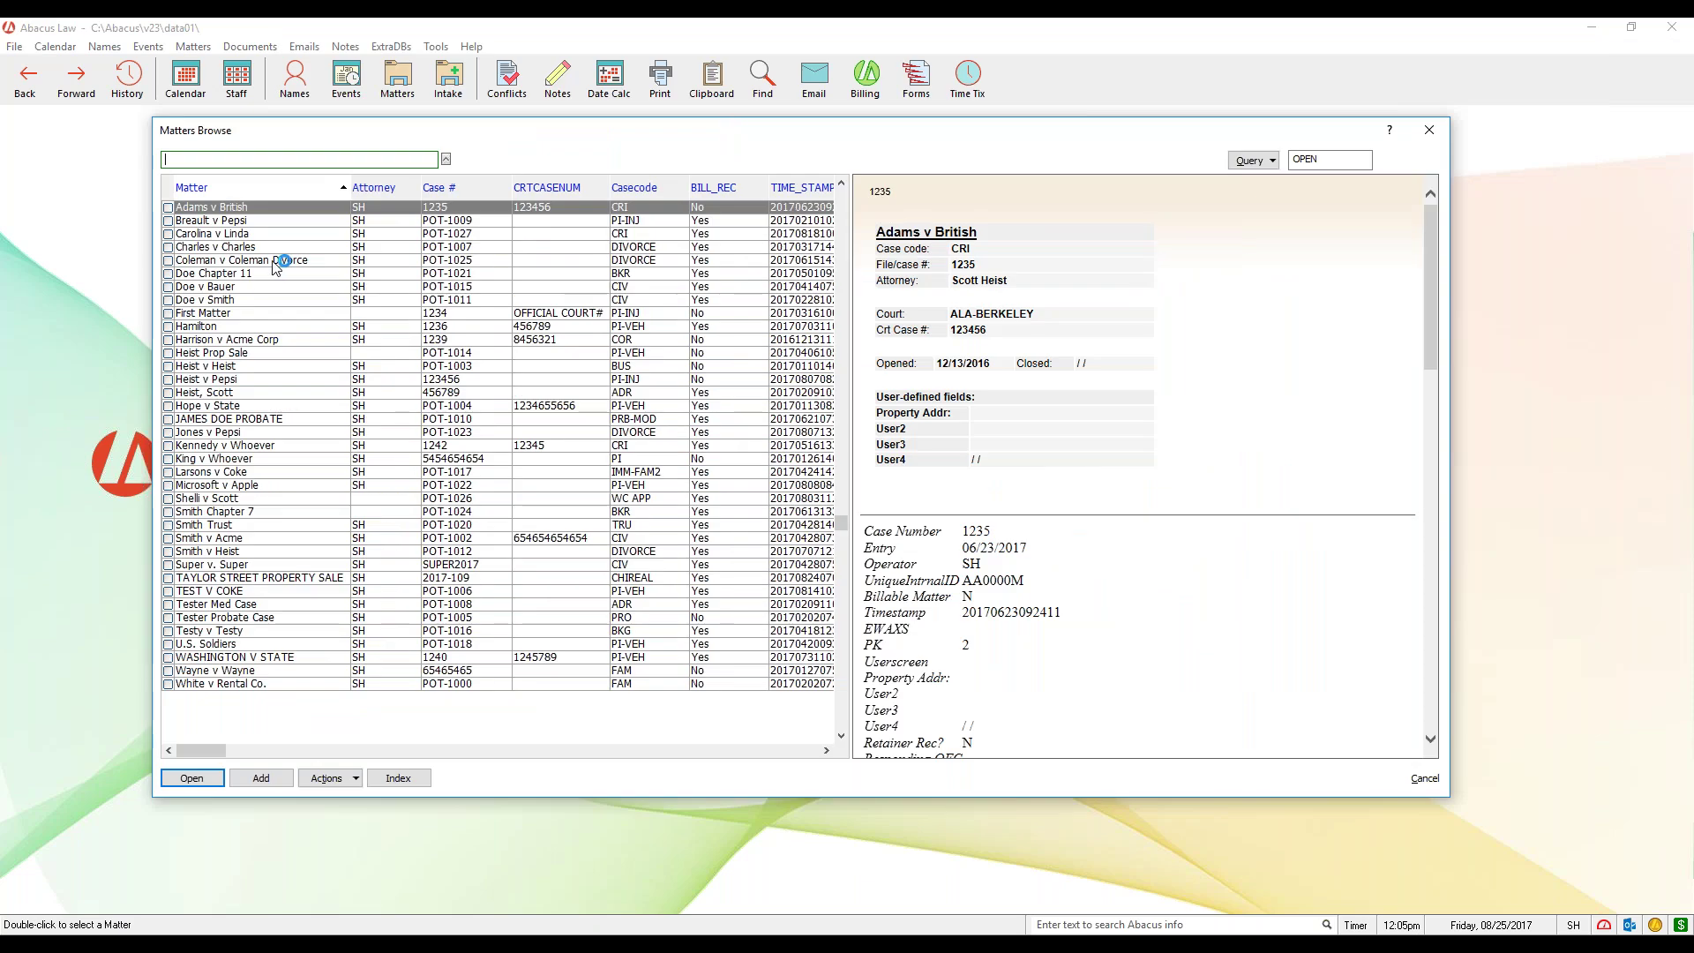
click(275, 262)
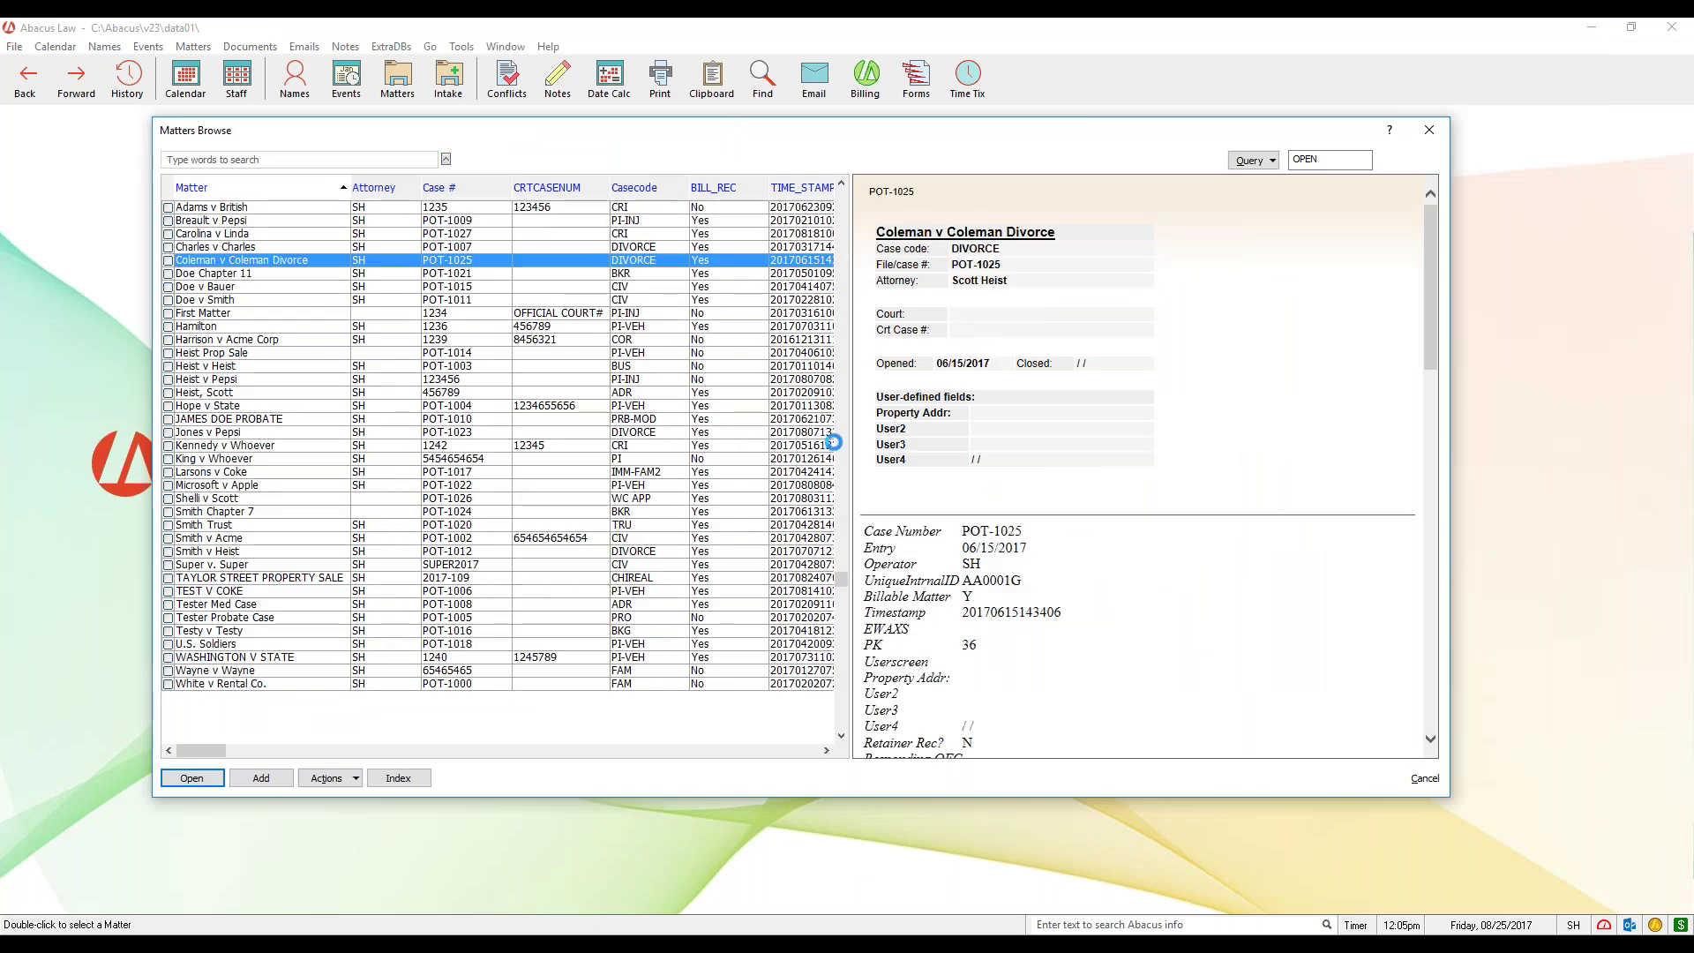
double_click(273, 262)
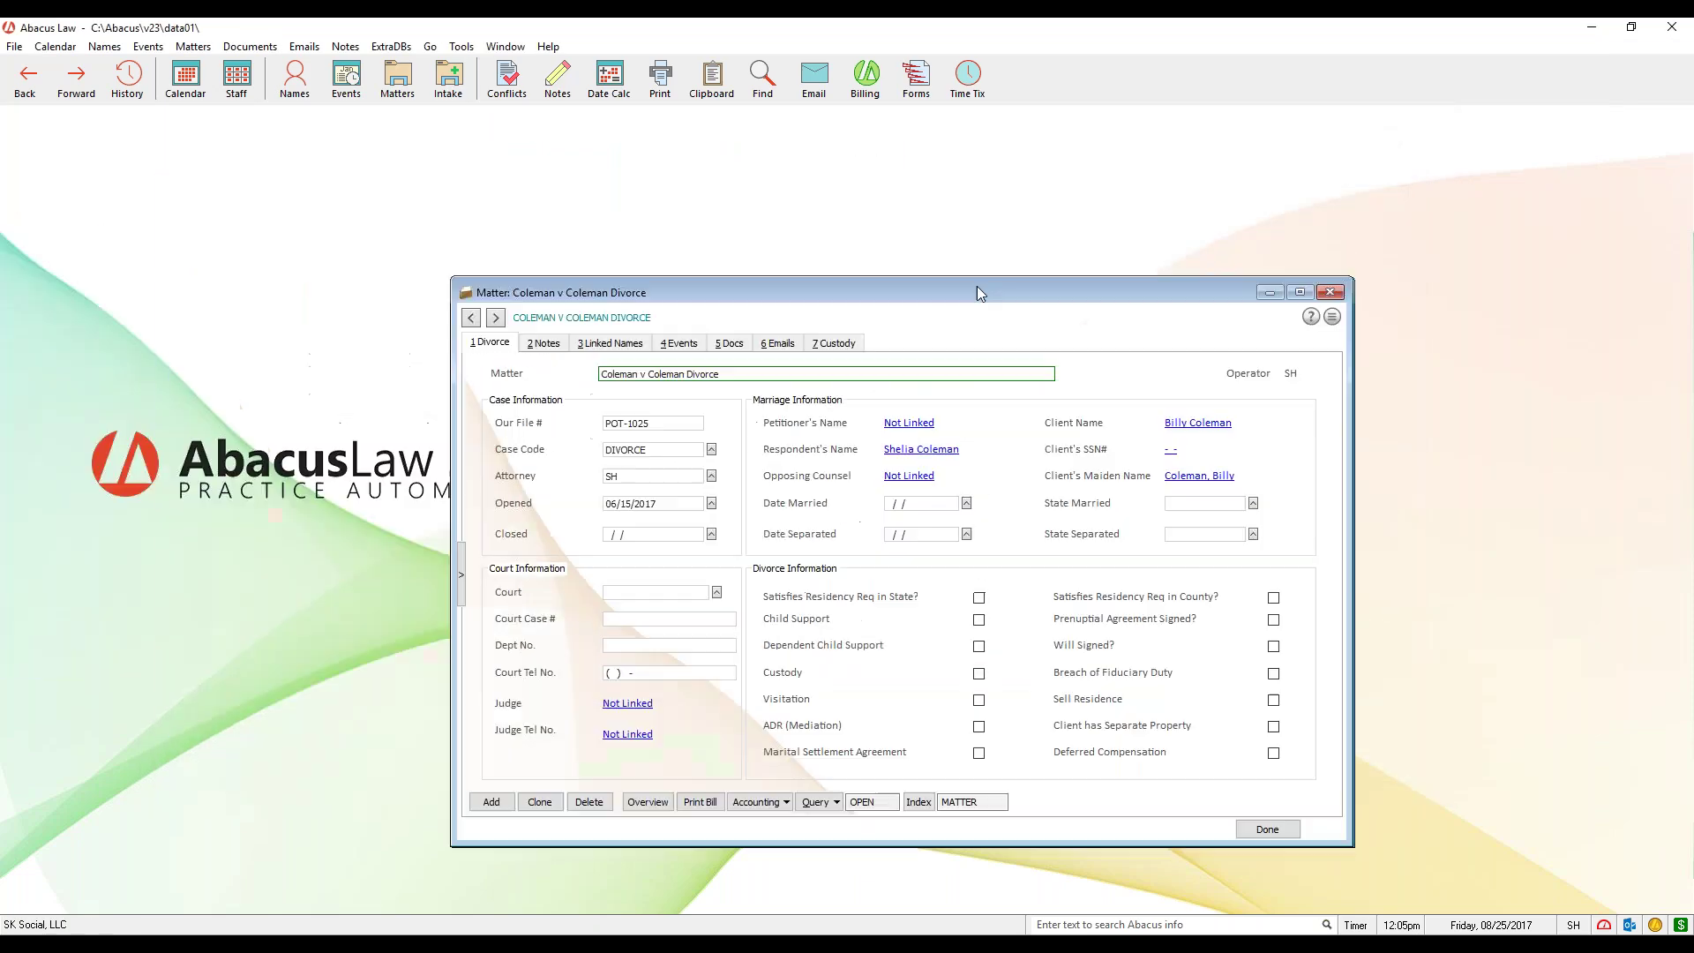
click(737, 343)
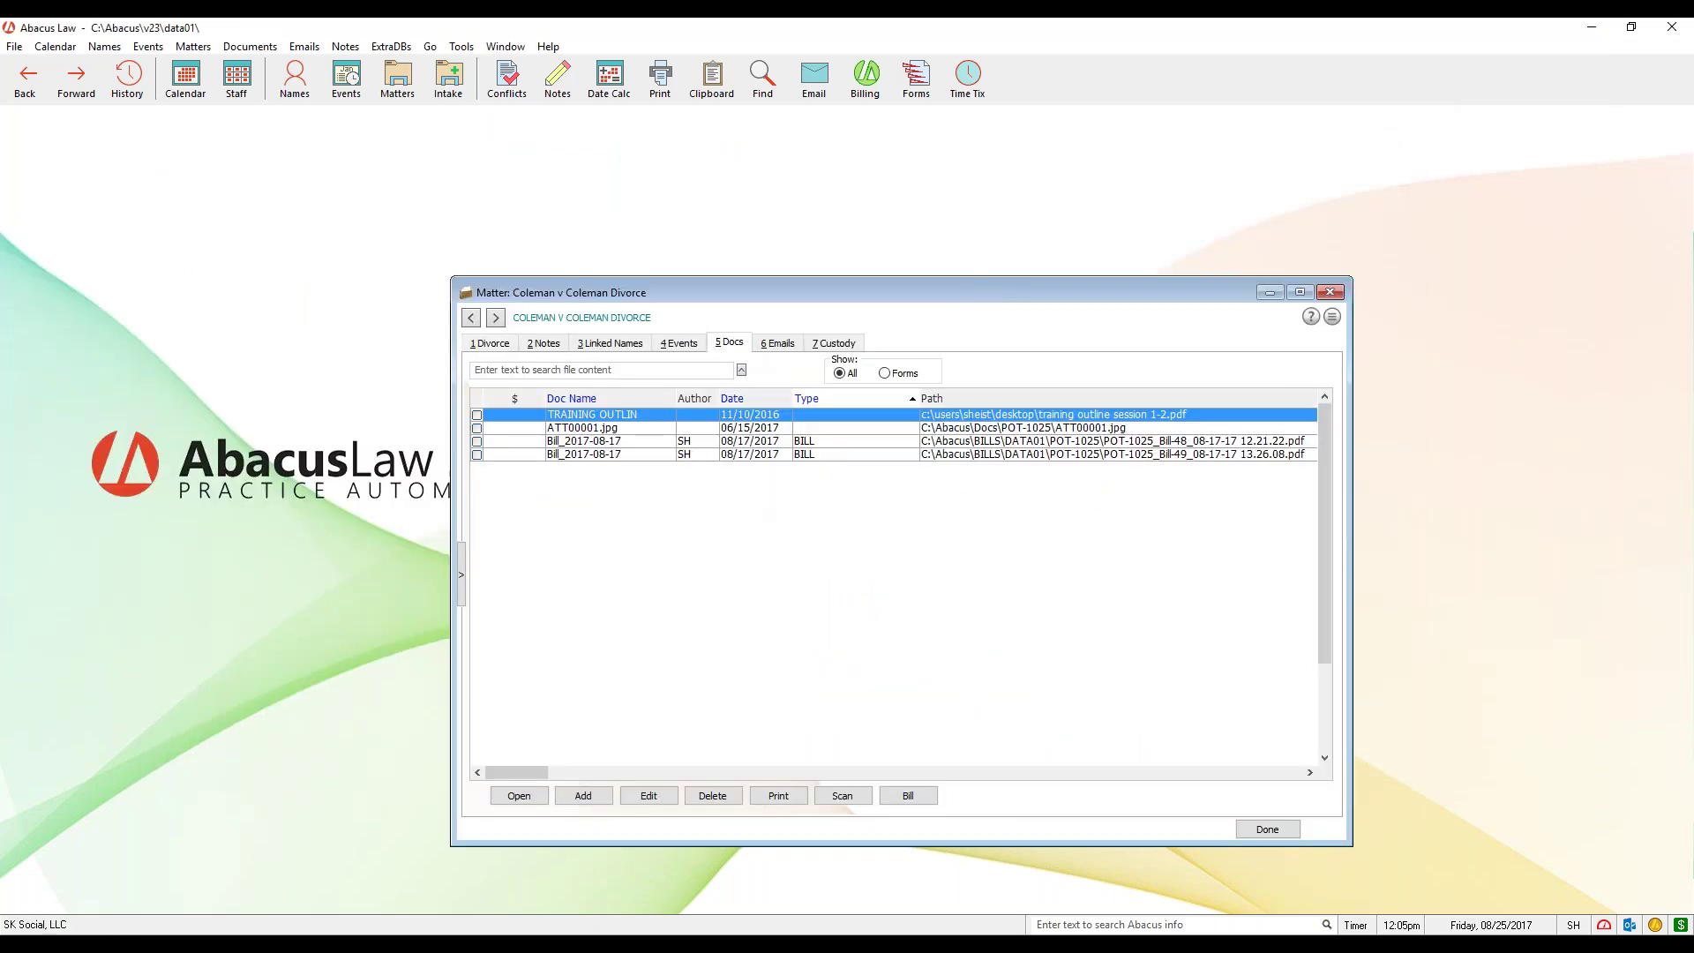
drag(976, 292, 974, 202)
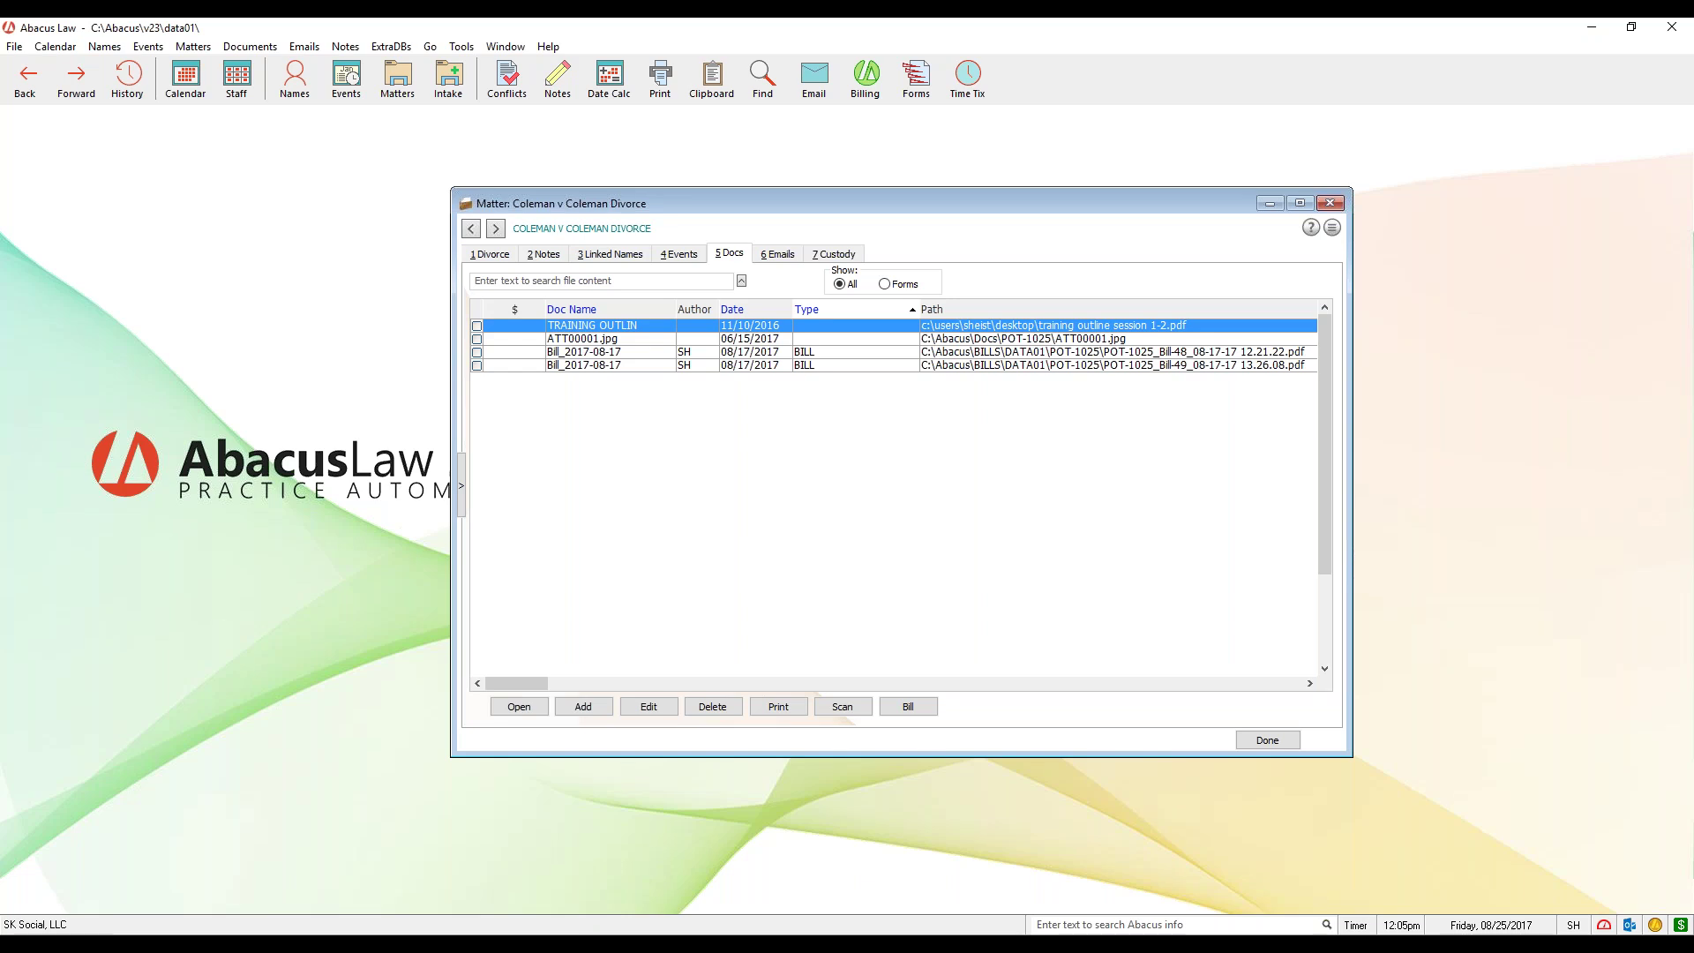
click(491, 255)
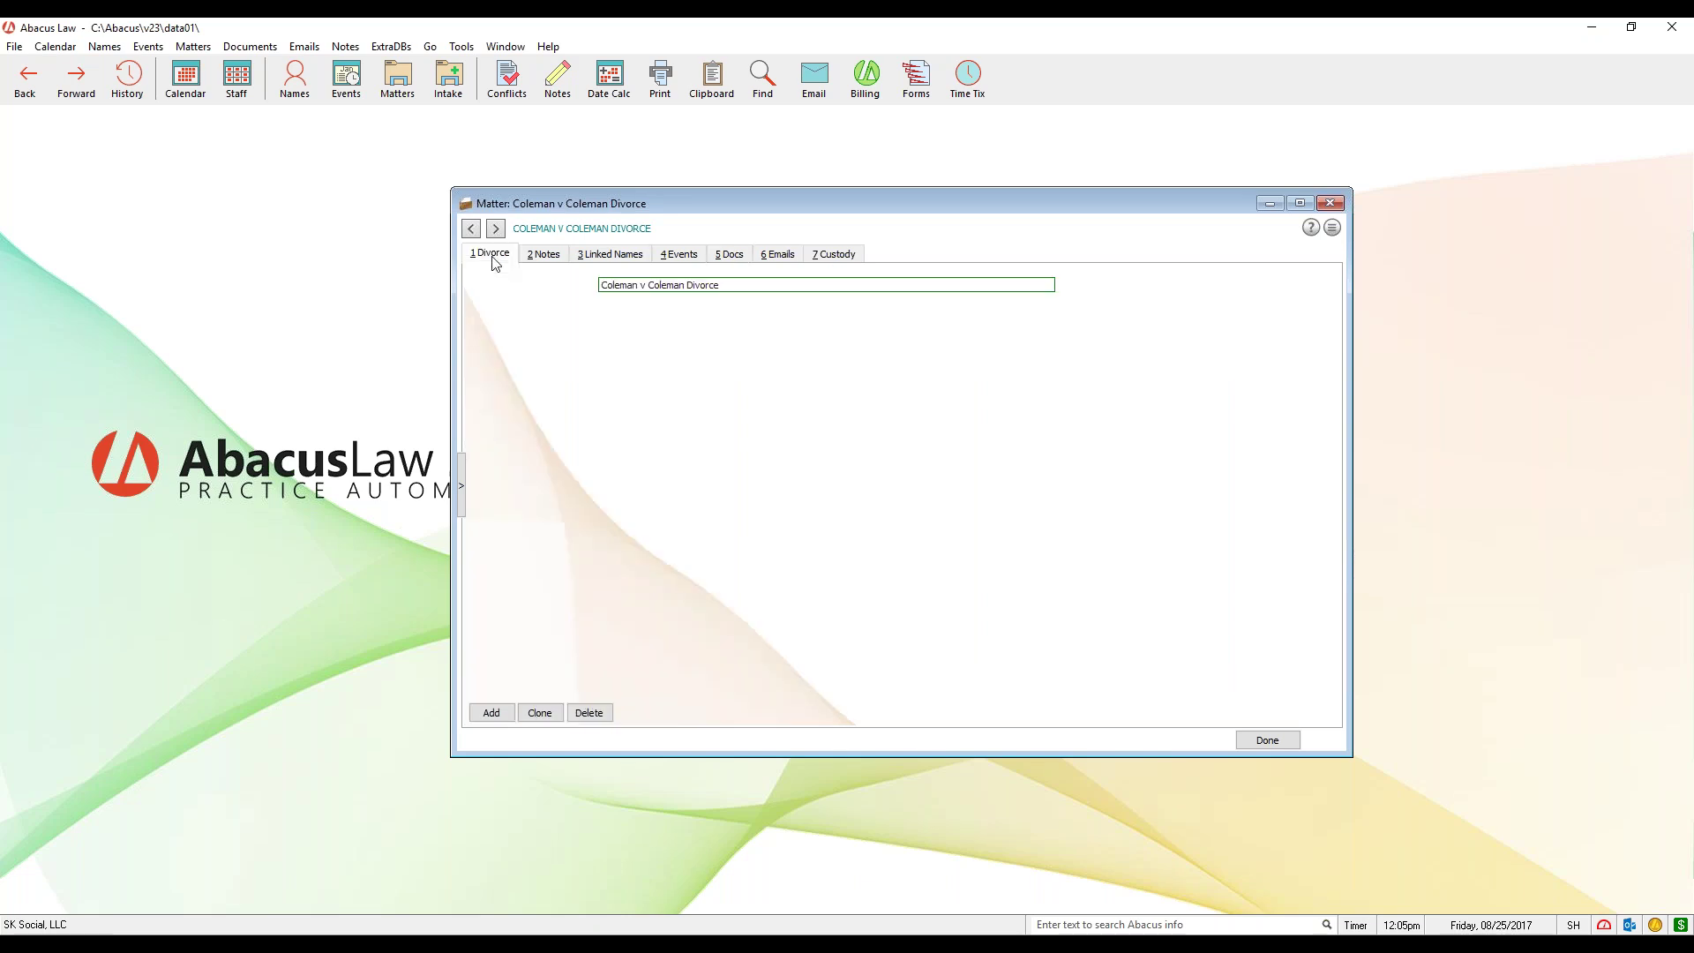
click(1329, 203)
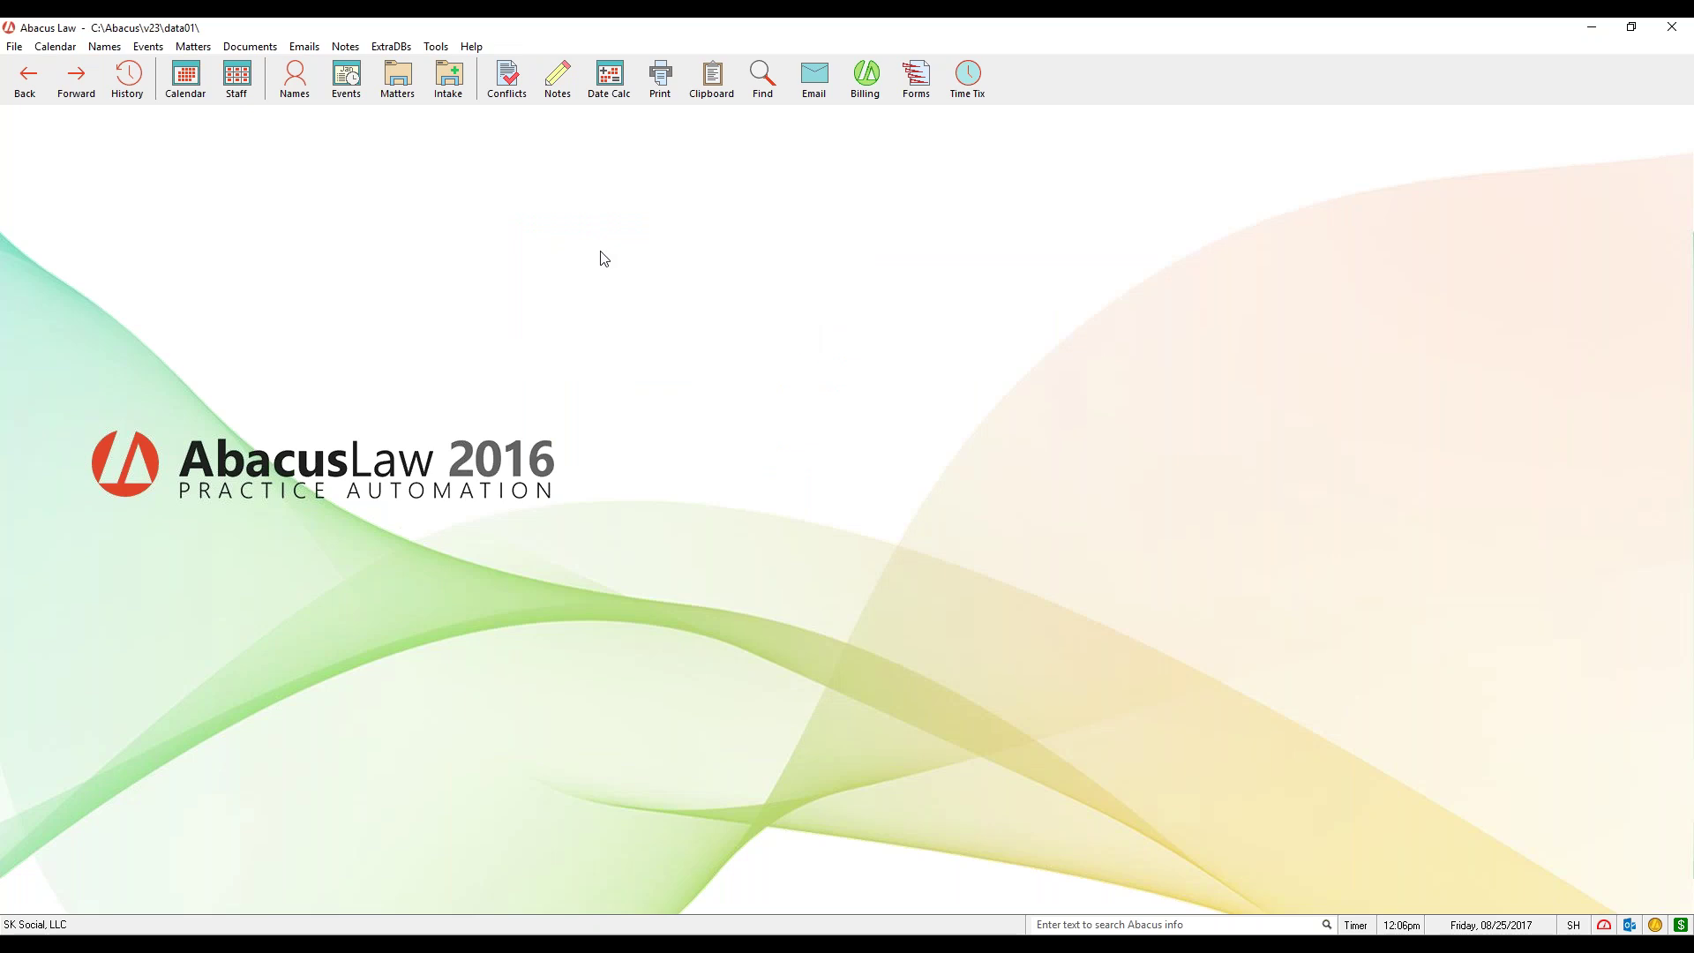
Step: Run a new conflict of interest check on two last names
click(501, 79)
drag(869, 345, 845, 312)
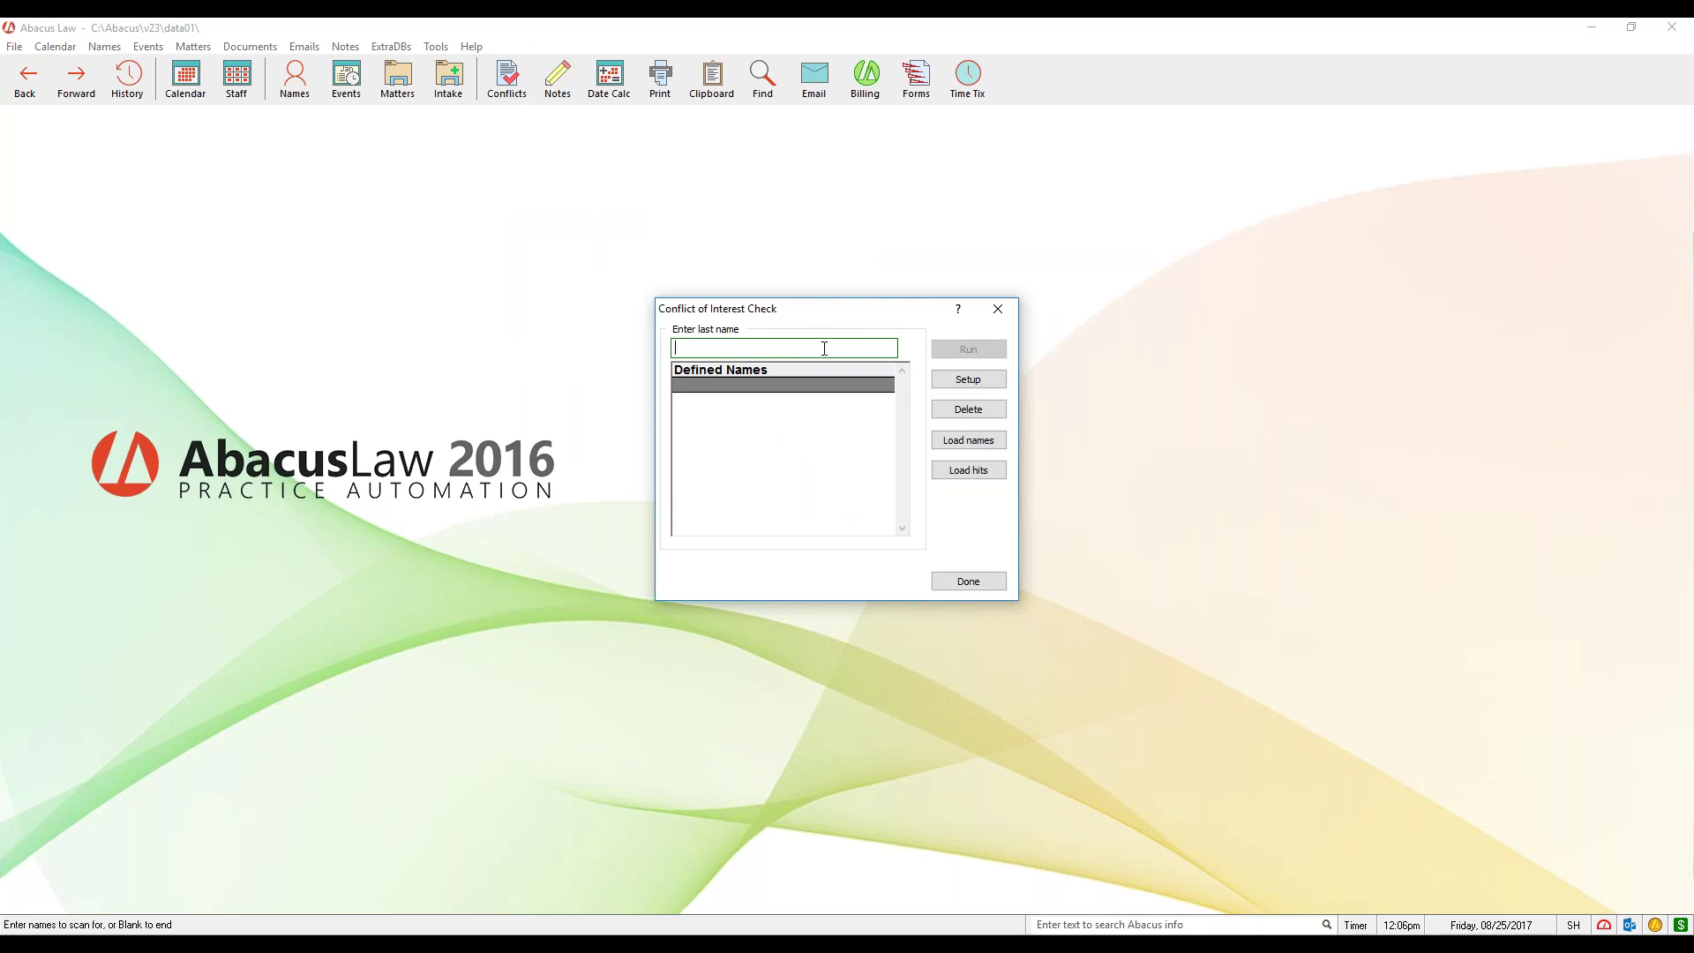
text(SMITH)
key(Return)
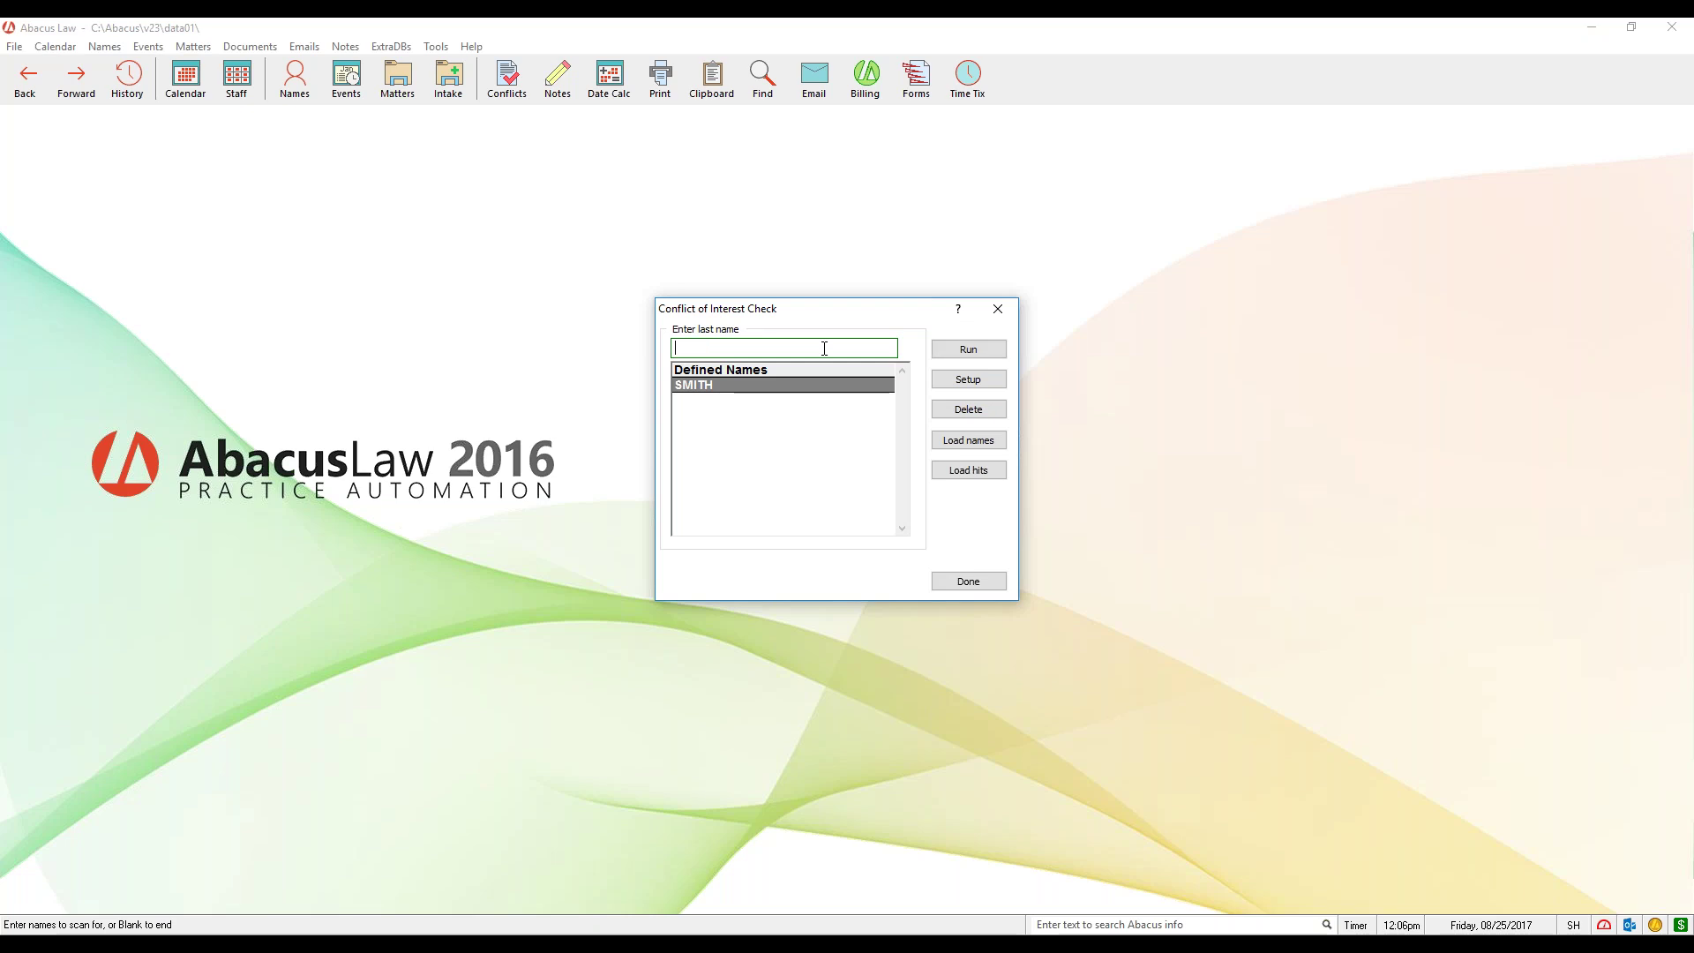
text(JONES)
key(Return)
click(1000, 350)
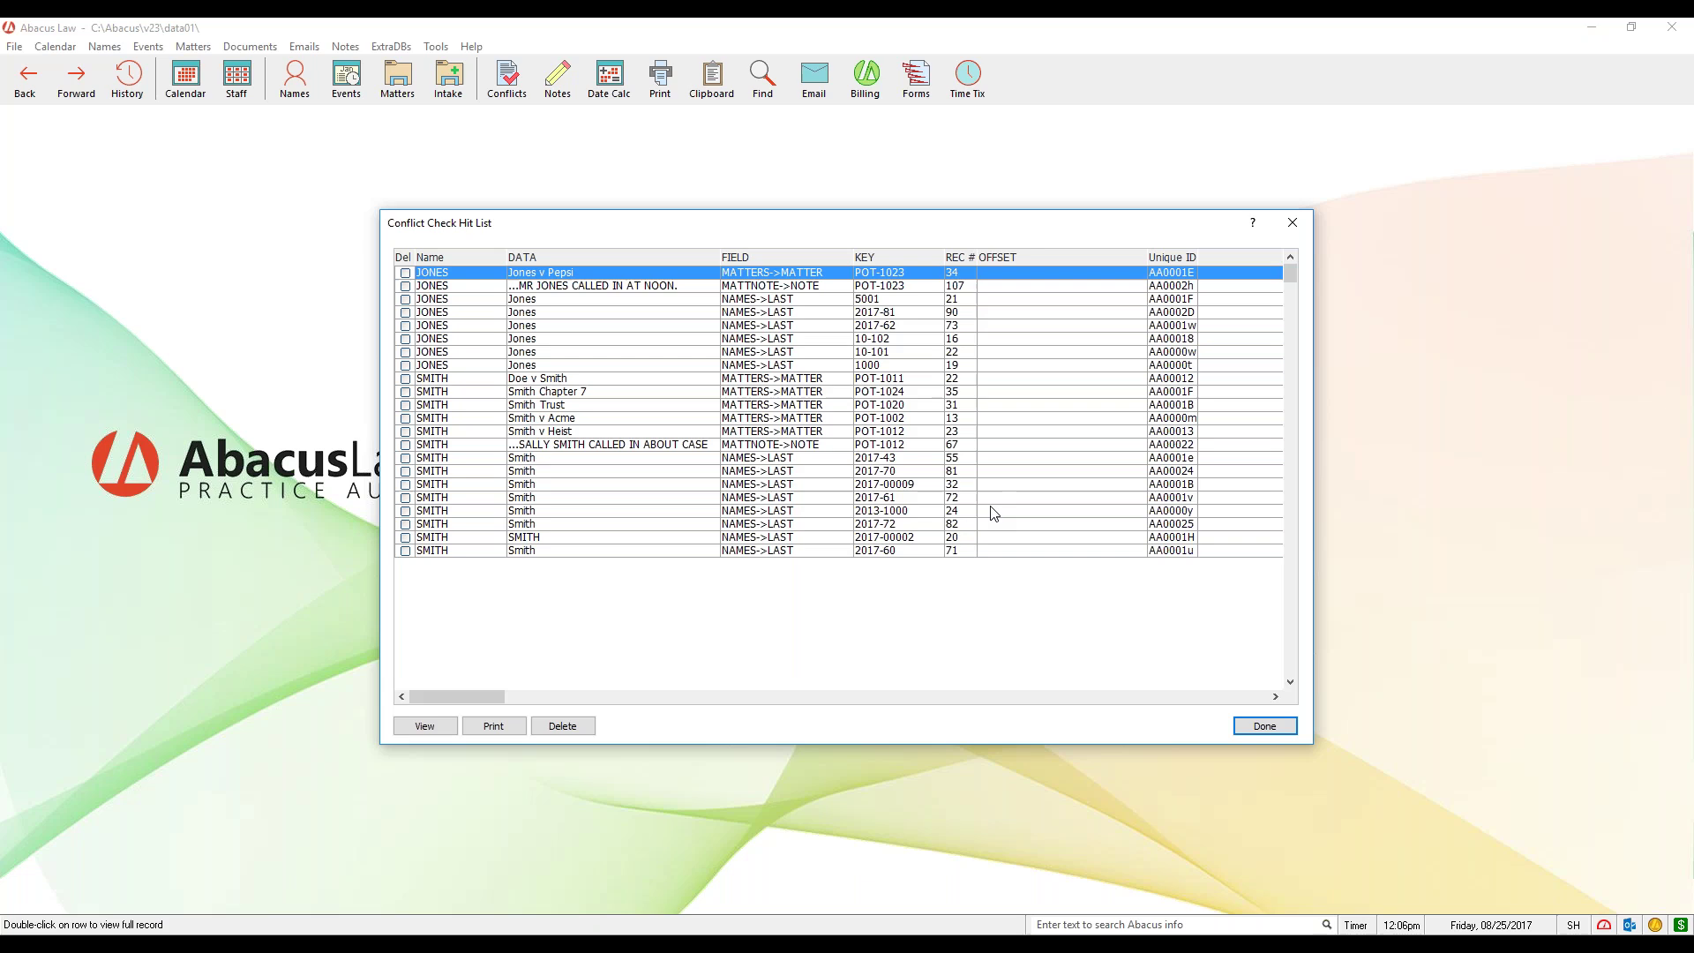
Step: Open the full record of the third Names hit in the first surname group
click(573, 326)
double_click(571, 325)
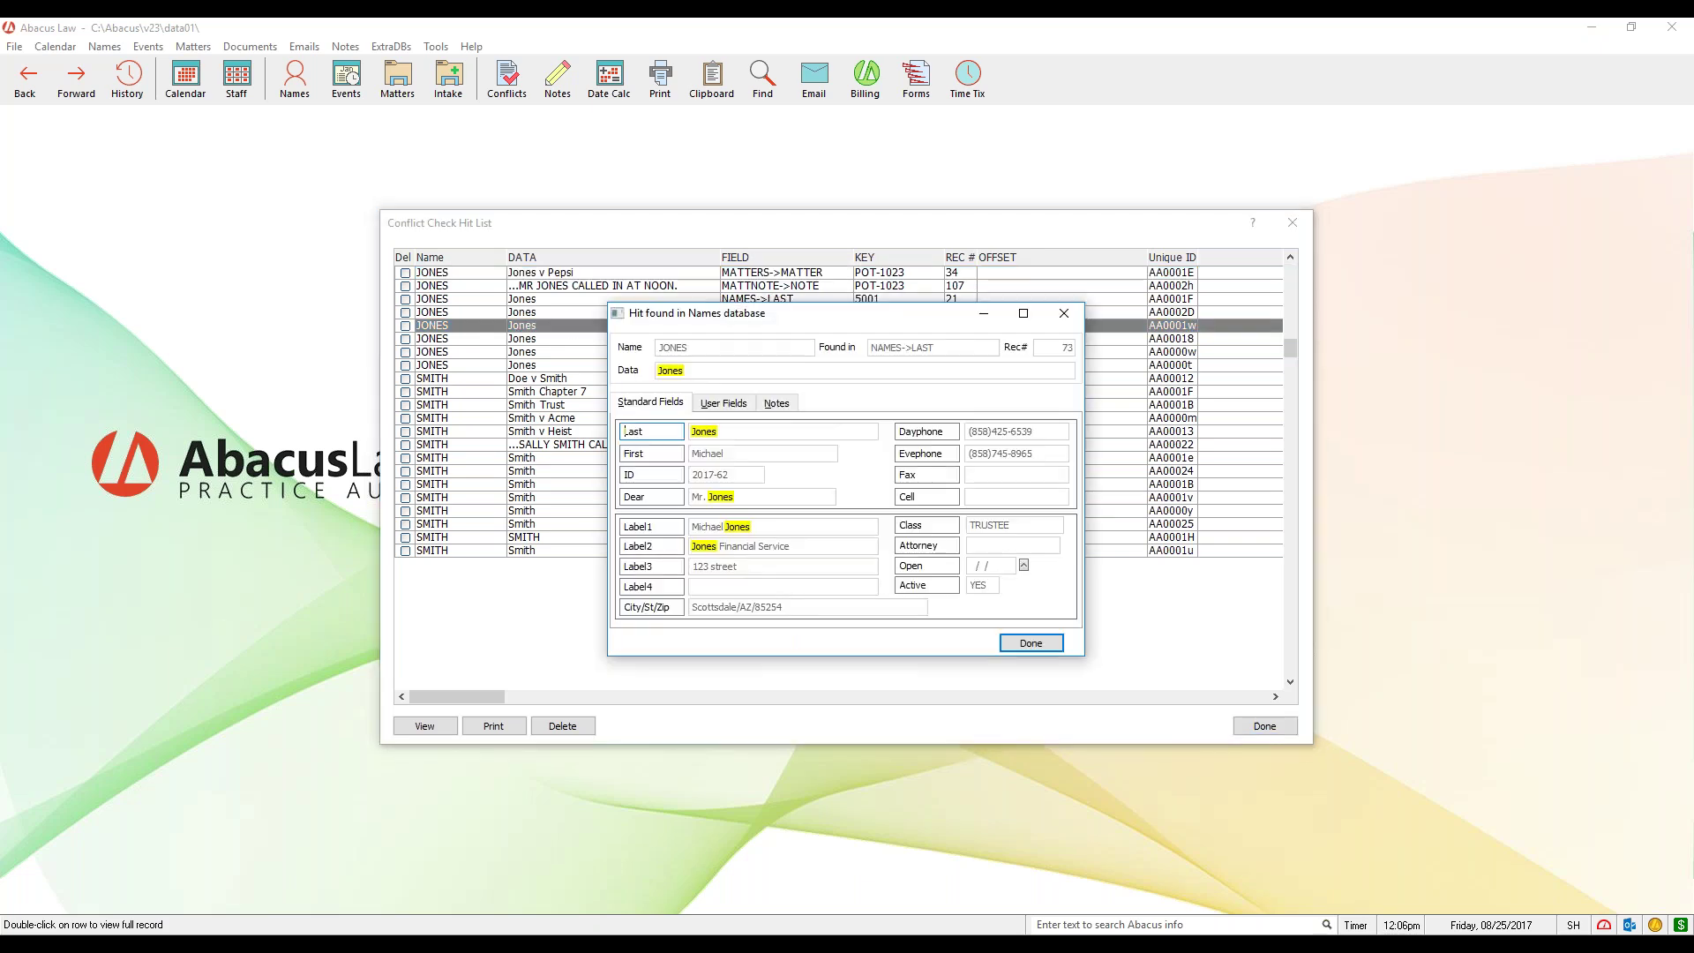
Step: Close the full record and the hit list, and load the previously checked names into the conflict check
click(1063, 313)
click(1291, 222)
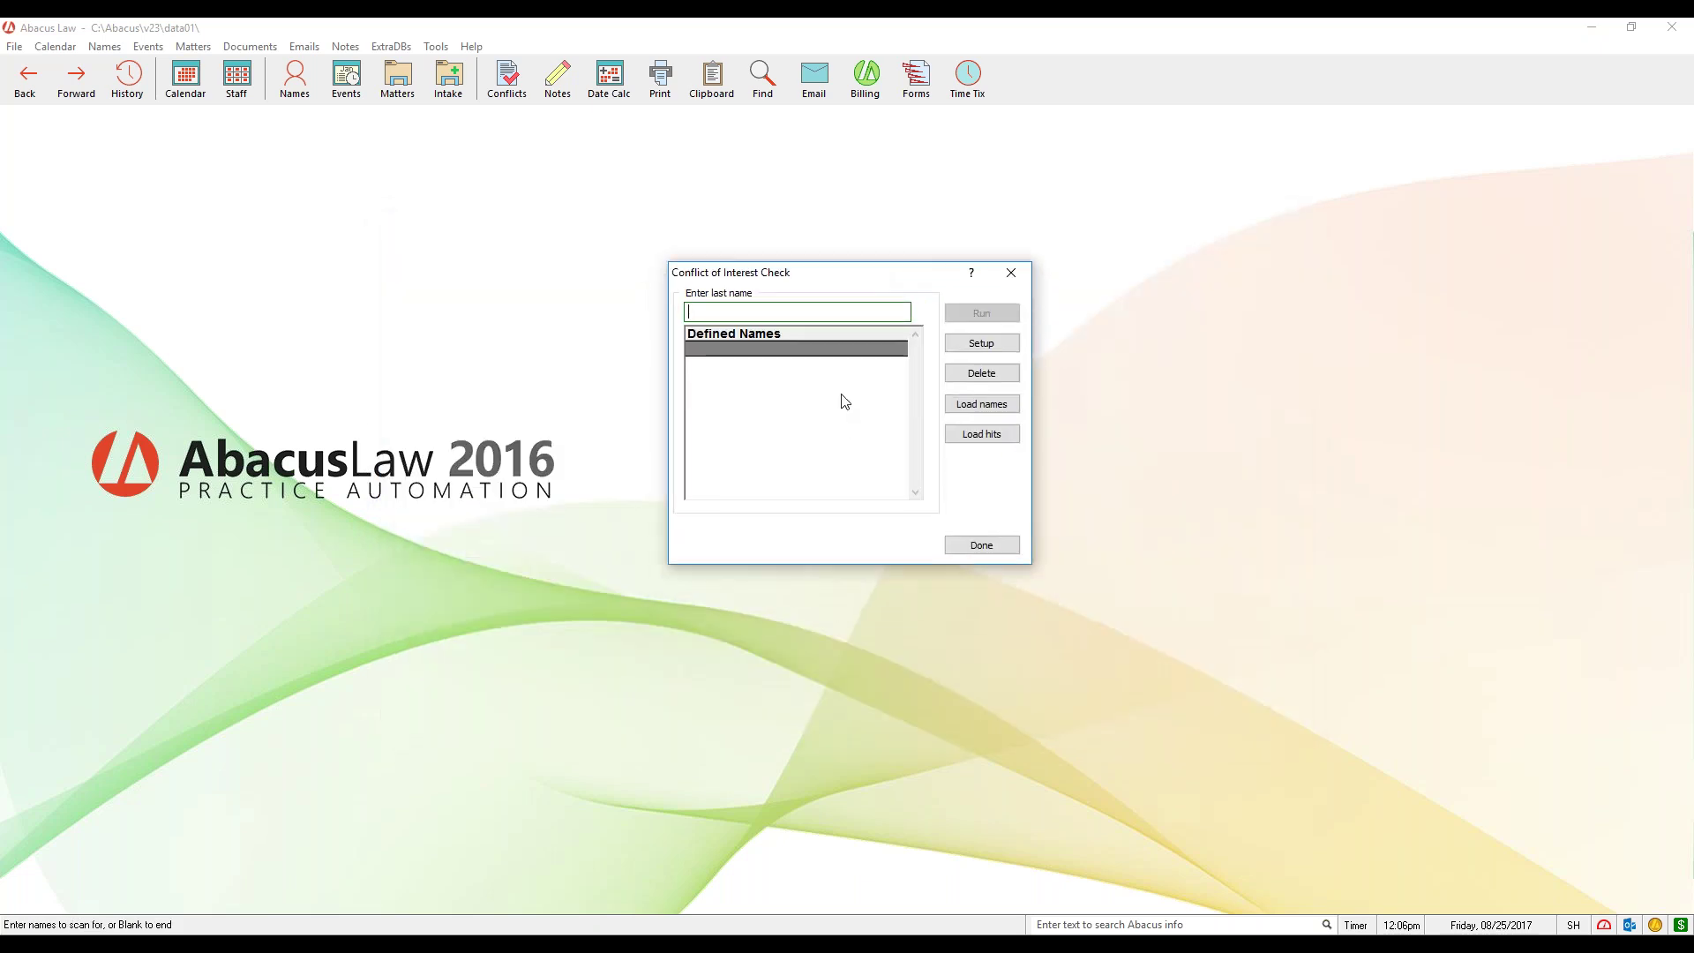
click(1004, 404)
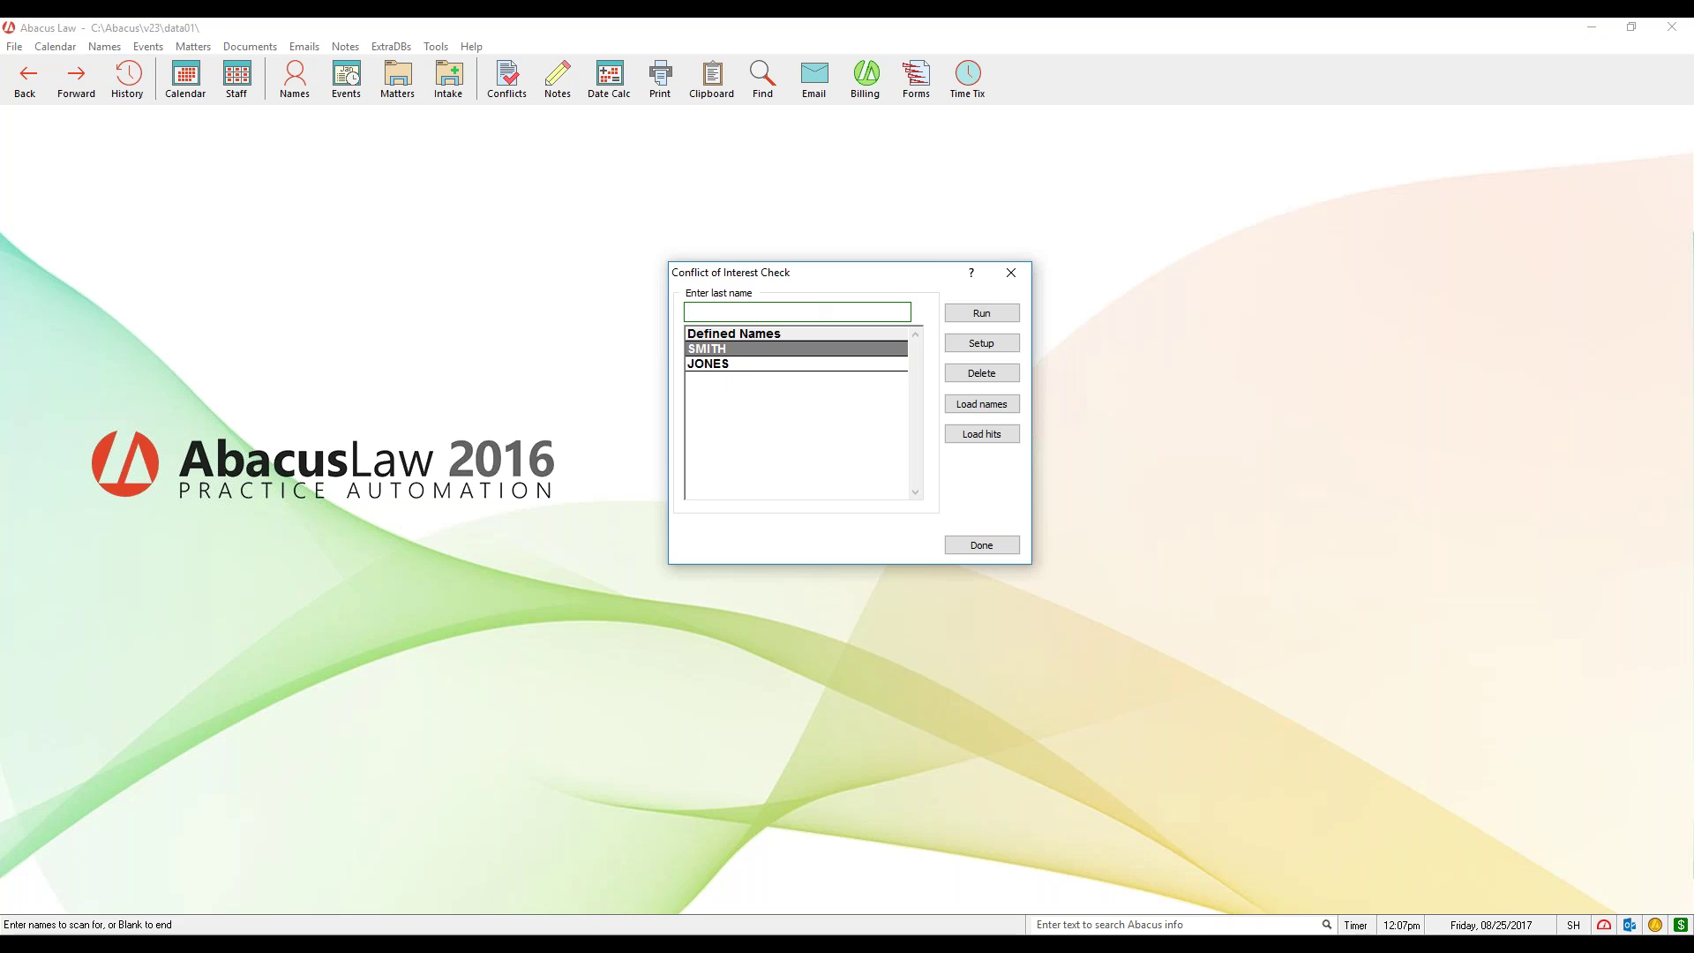
Step: Delete both loaded last names from the Defined Names list
click(820, 349)
click(968, 374)
click(968, 374)
drag(853, 277, 853, 257)
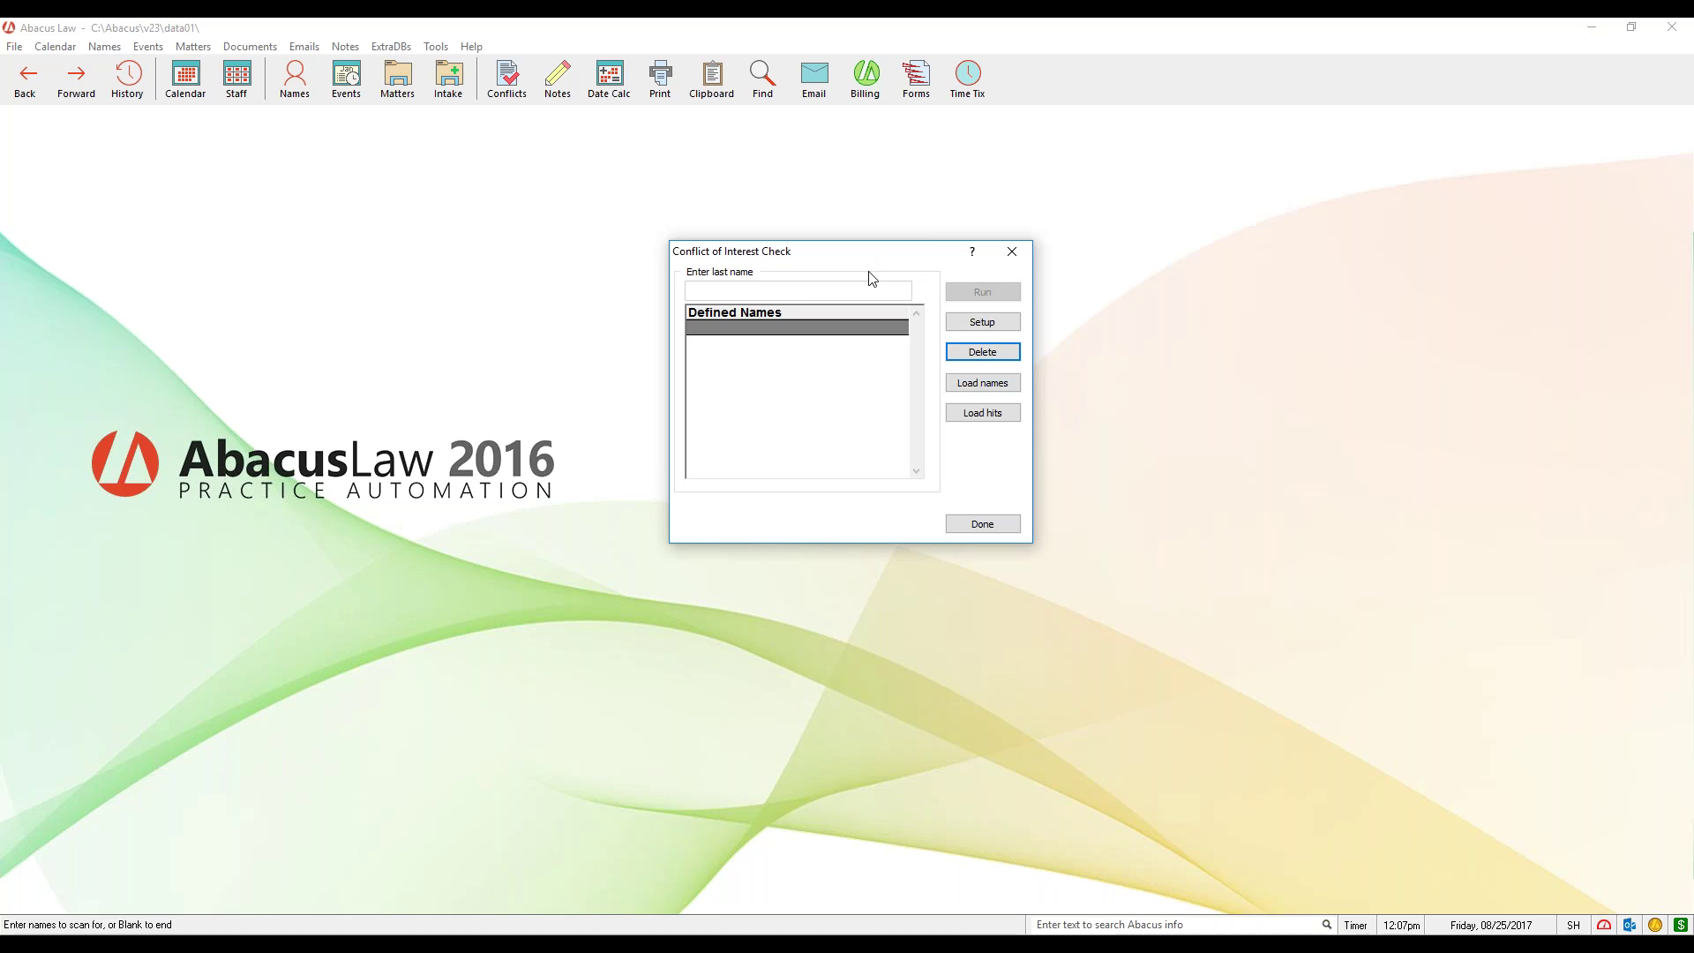
Step: Open the conflict check setup and review the NAMES->LAST and MATTERS->MATTER fields with their search types
click(999, 323)
drag(825, 257, 829, 265)
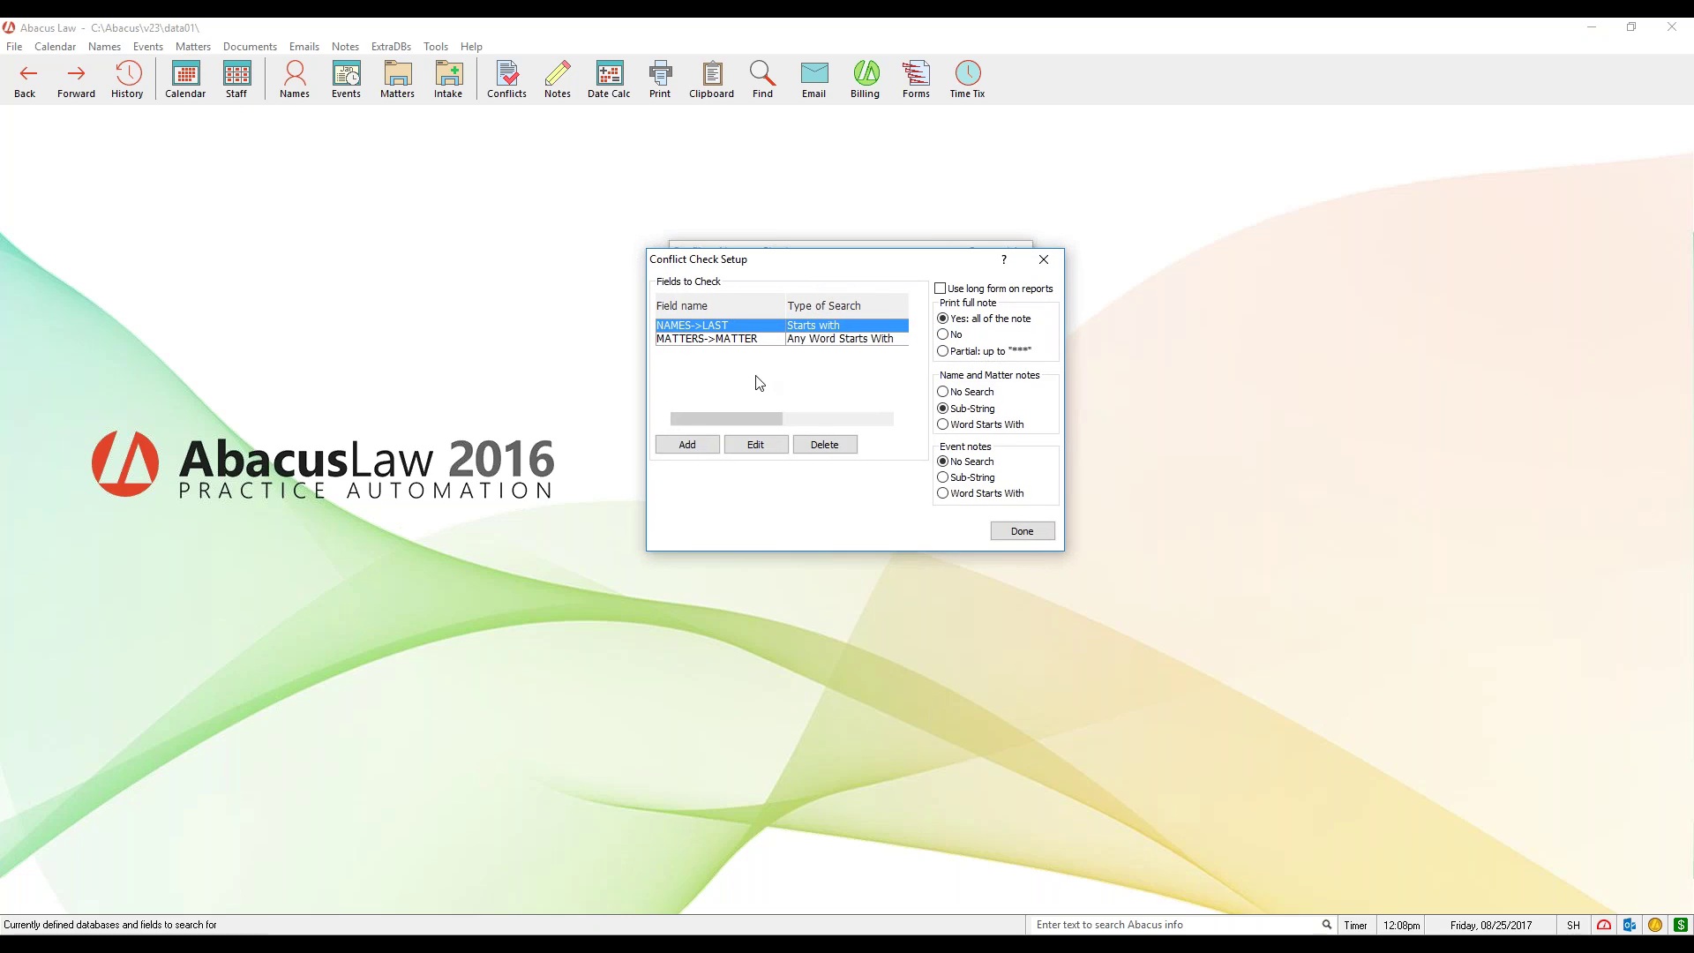
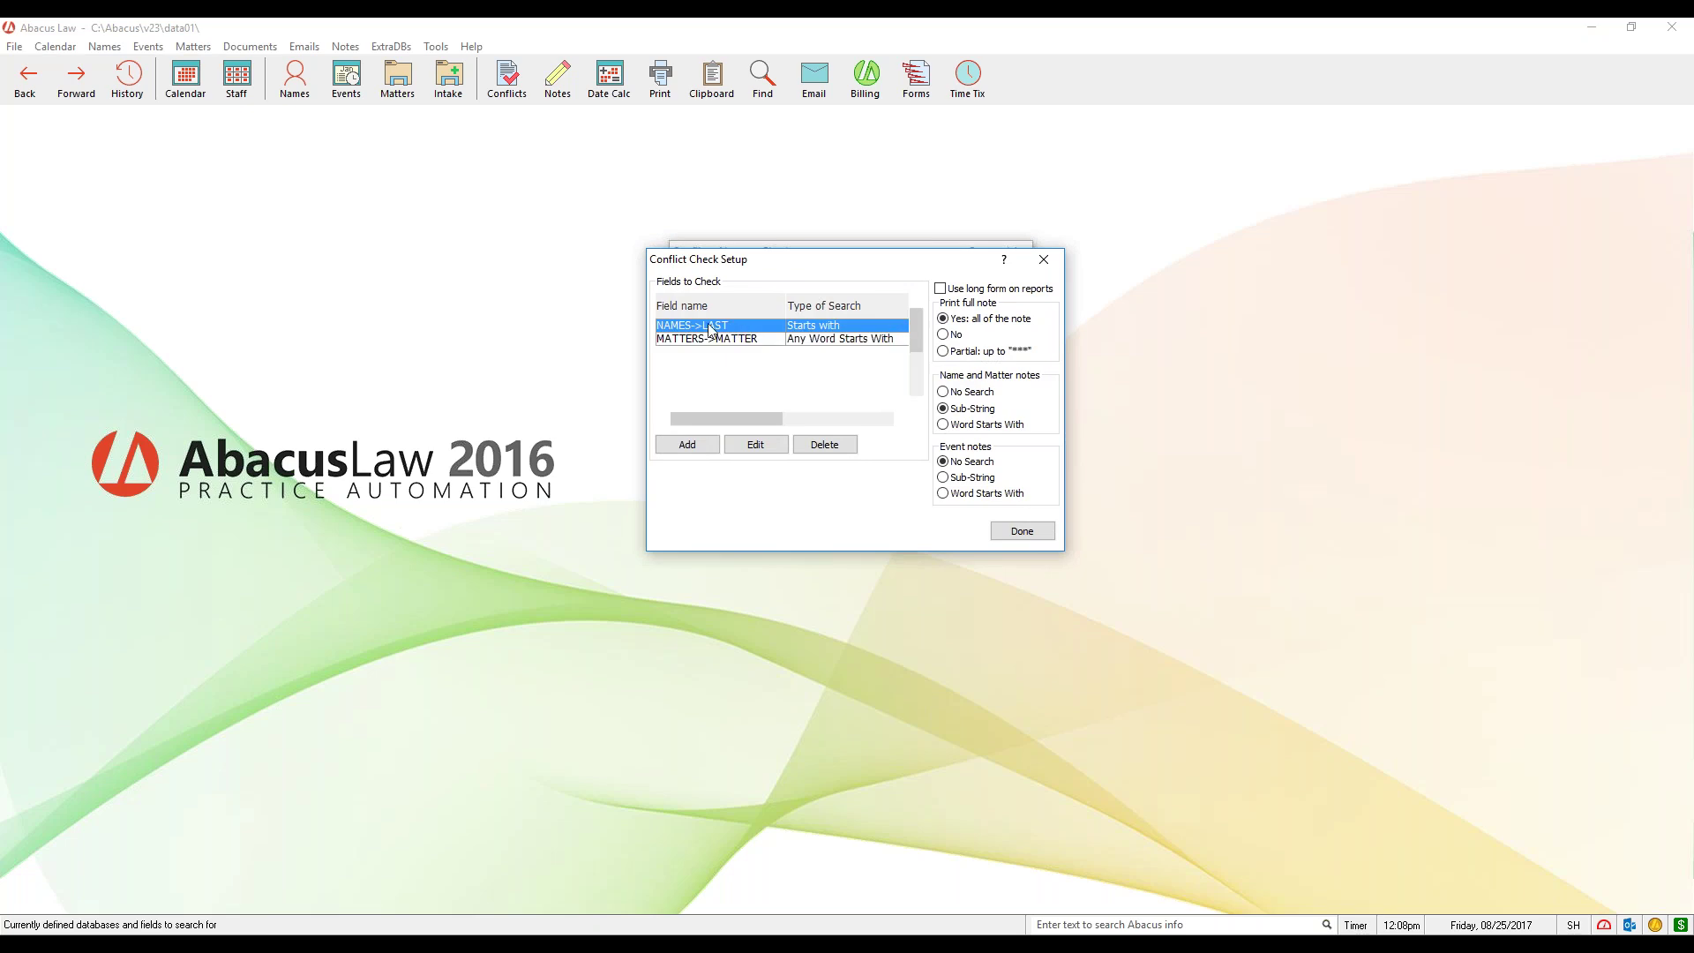
click(722, 340)
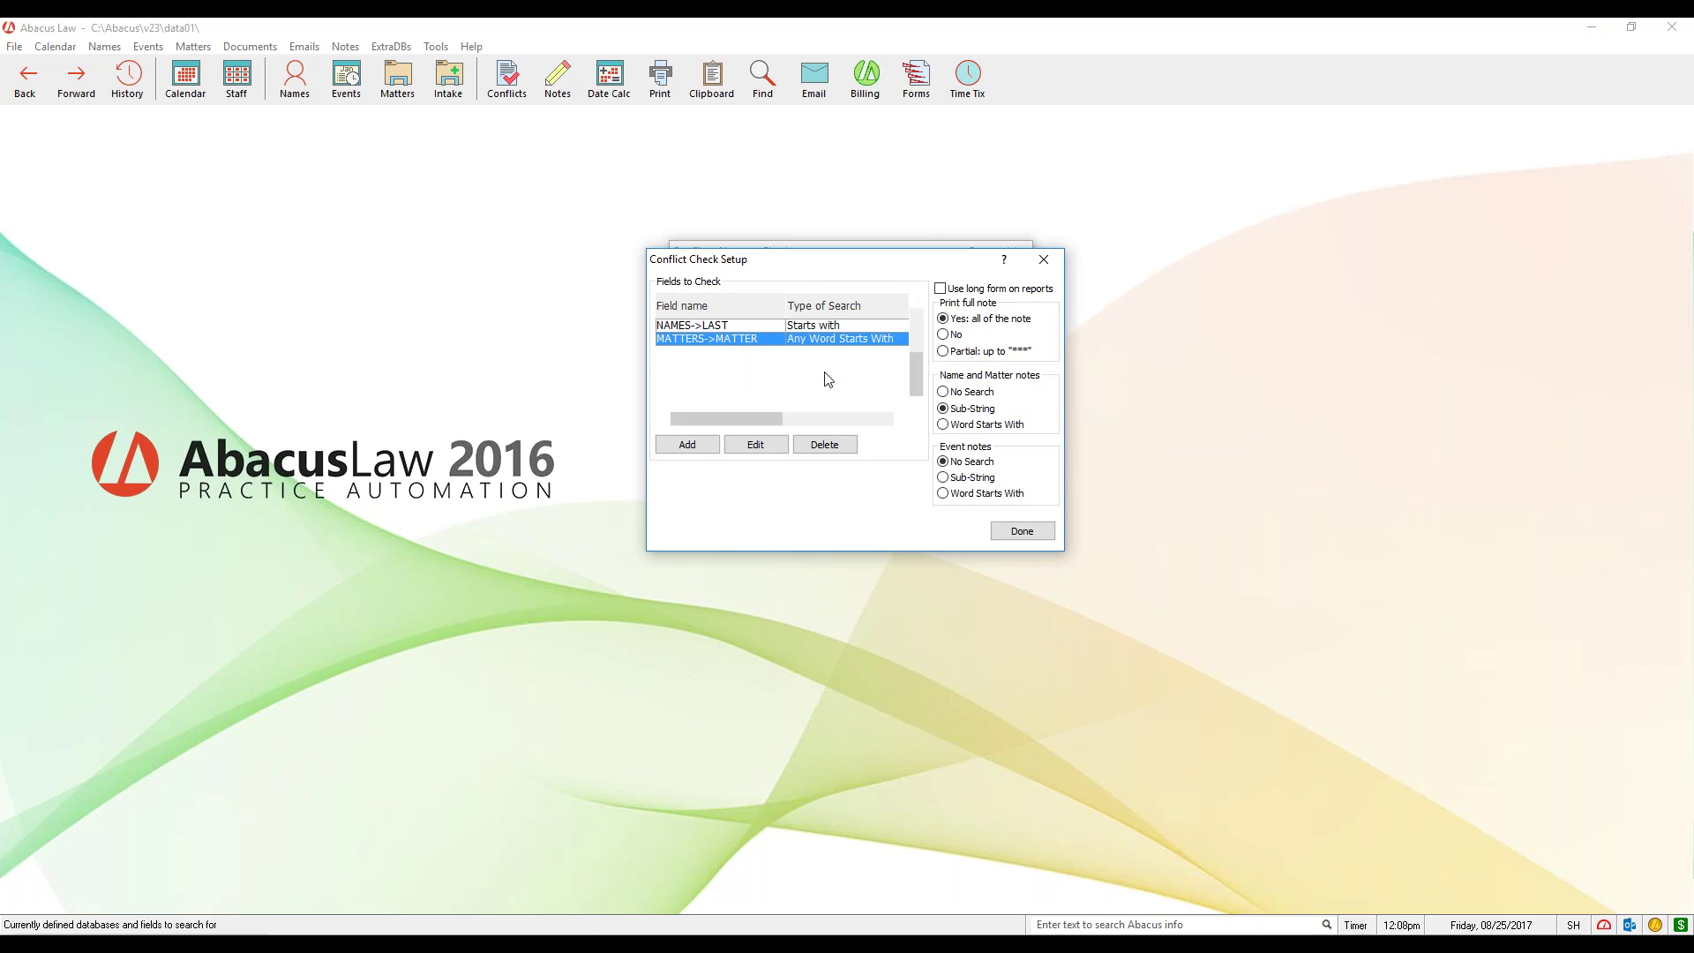
click(752, 328)
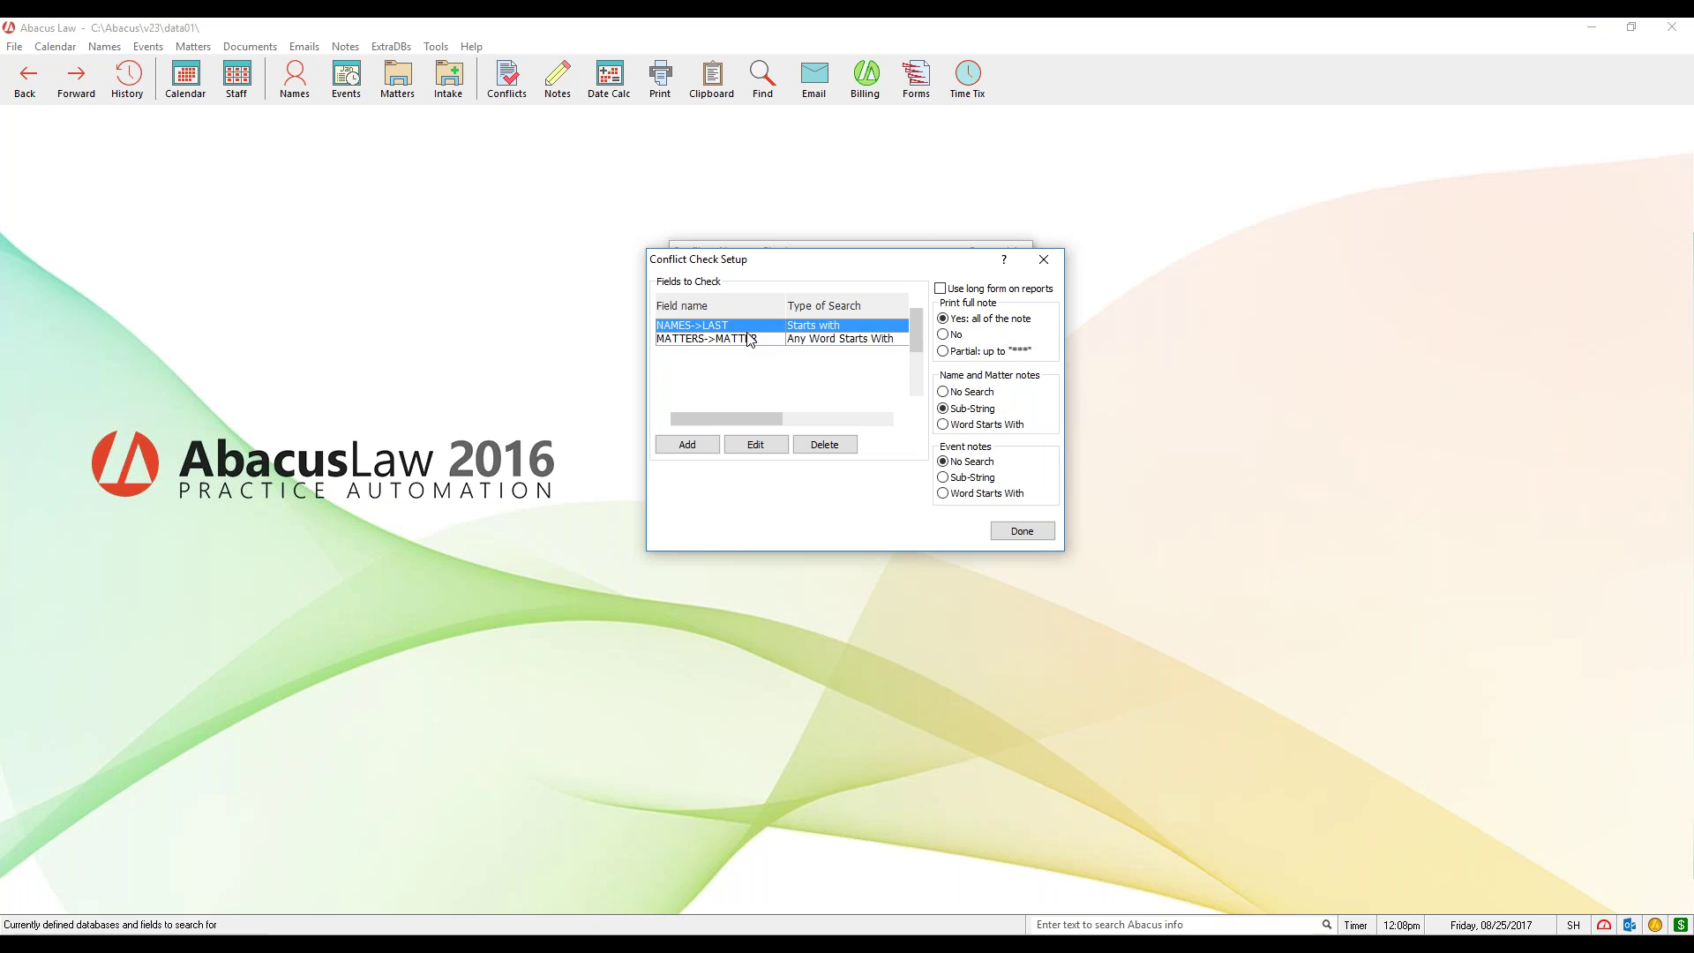
Step: Start adding a new field to check and choose Names as the database to search
click(703, 451)
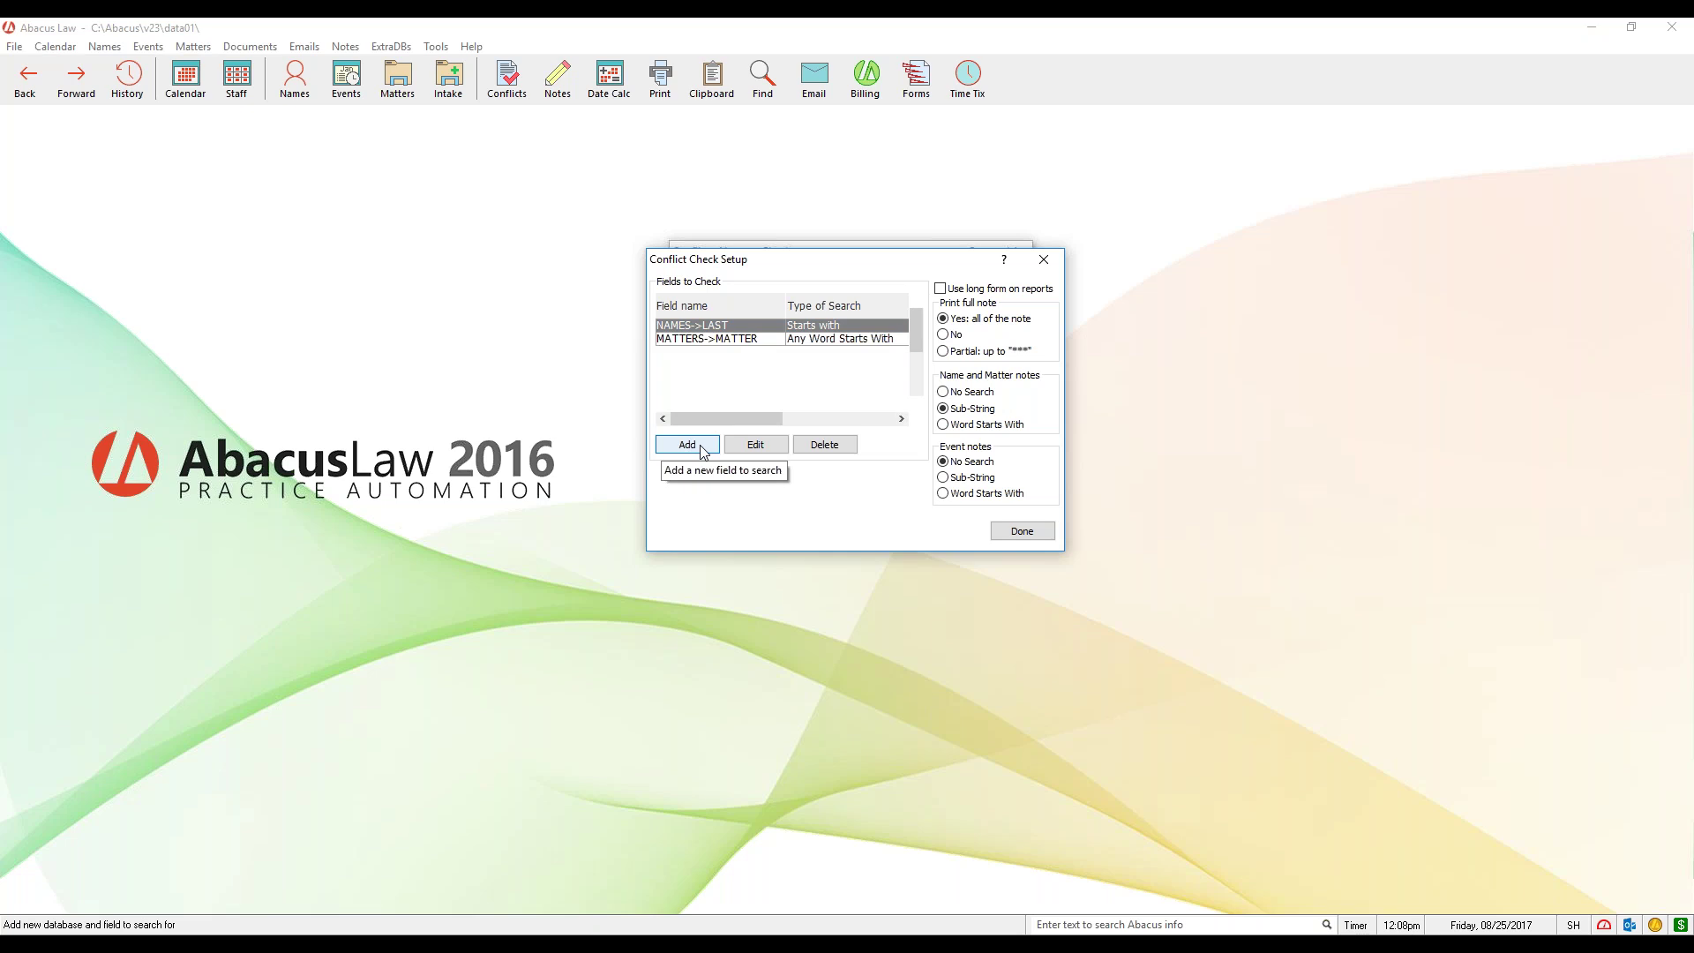
click(703, 451)
drag(1630, 228, 791, 291)
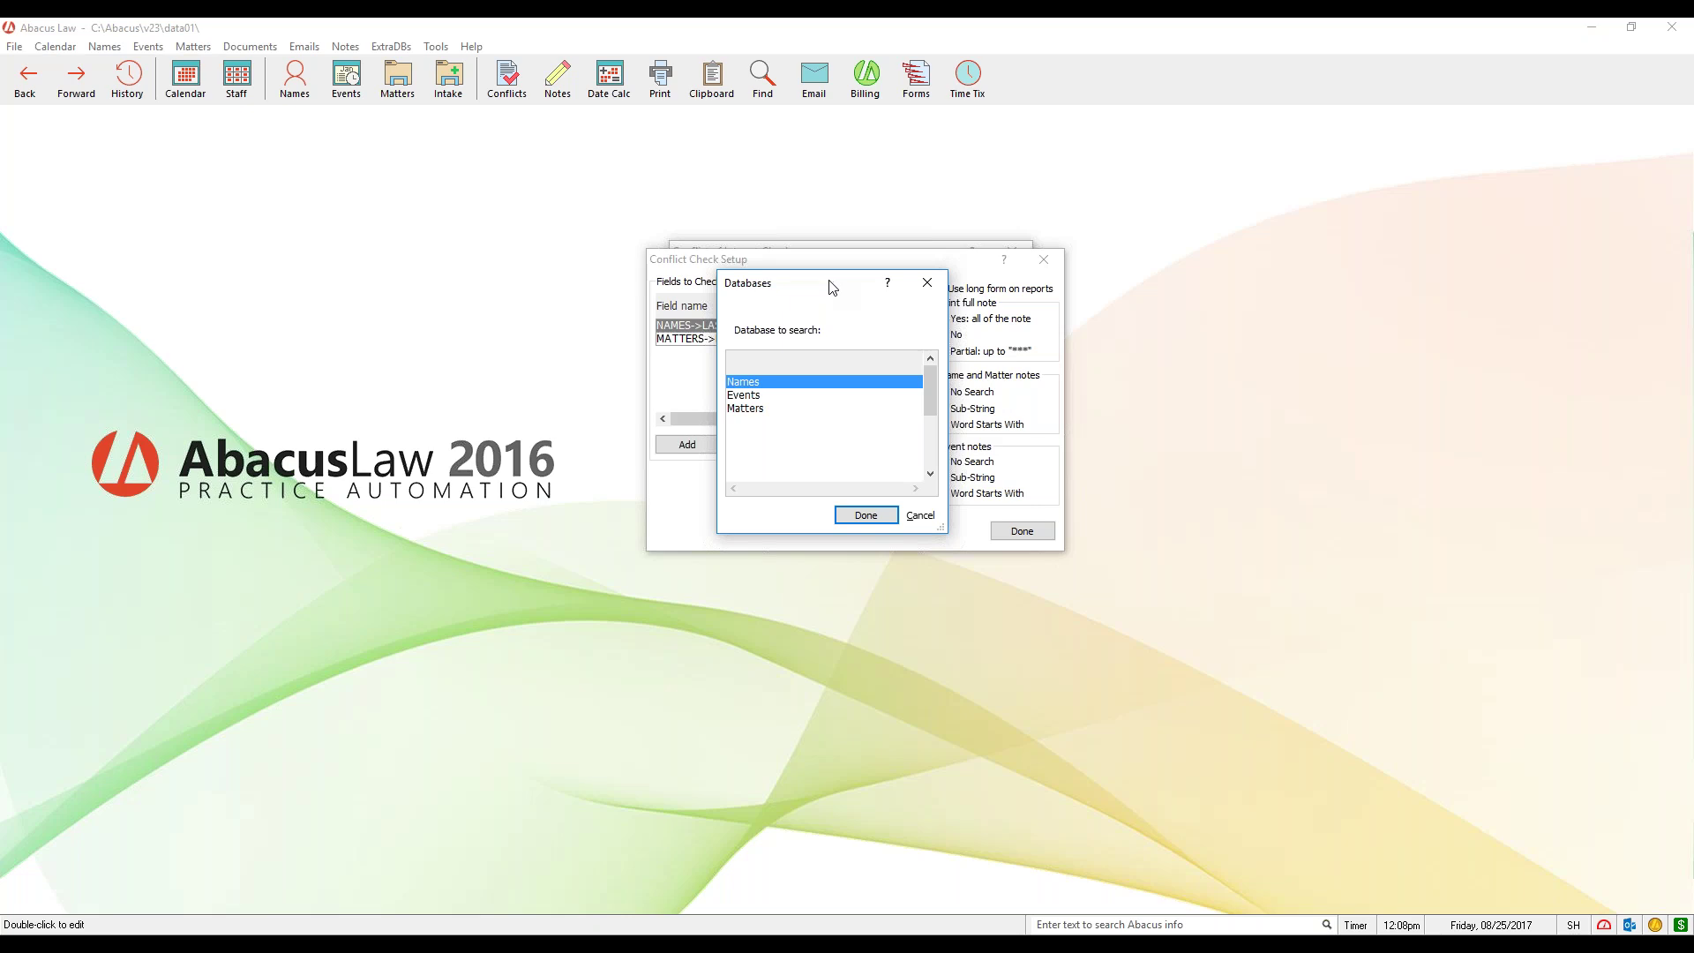
click(752, 395)
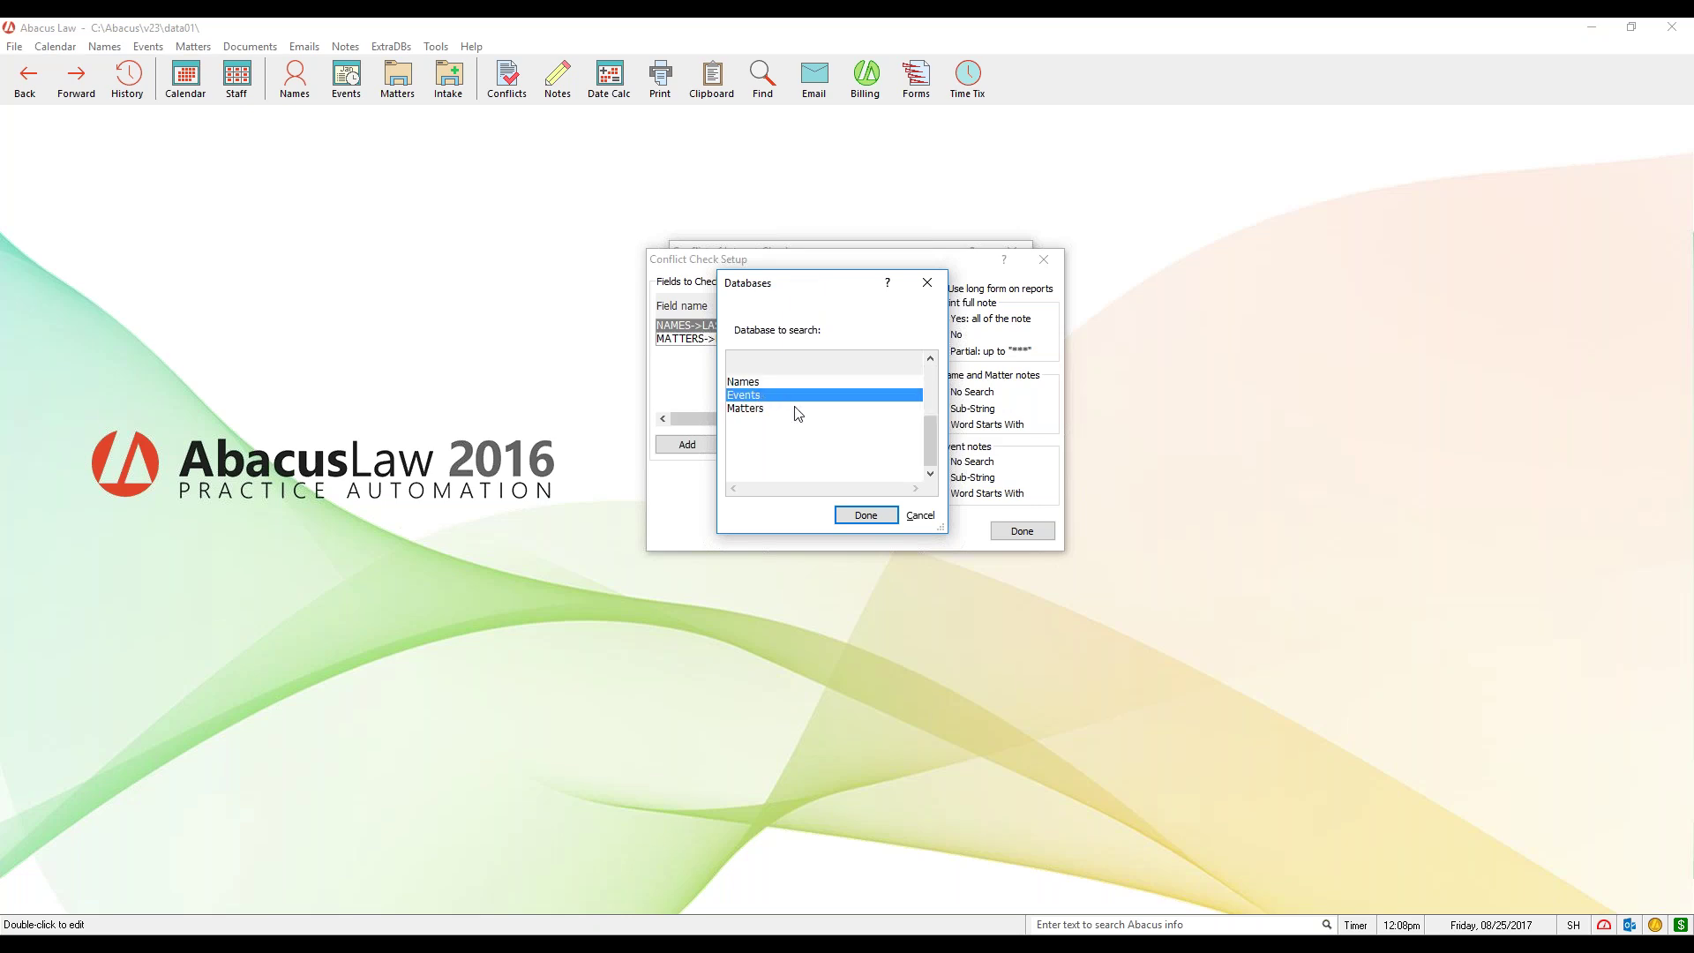
click(756, 411)
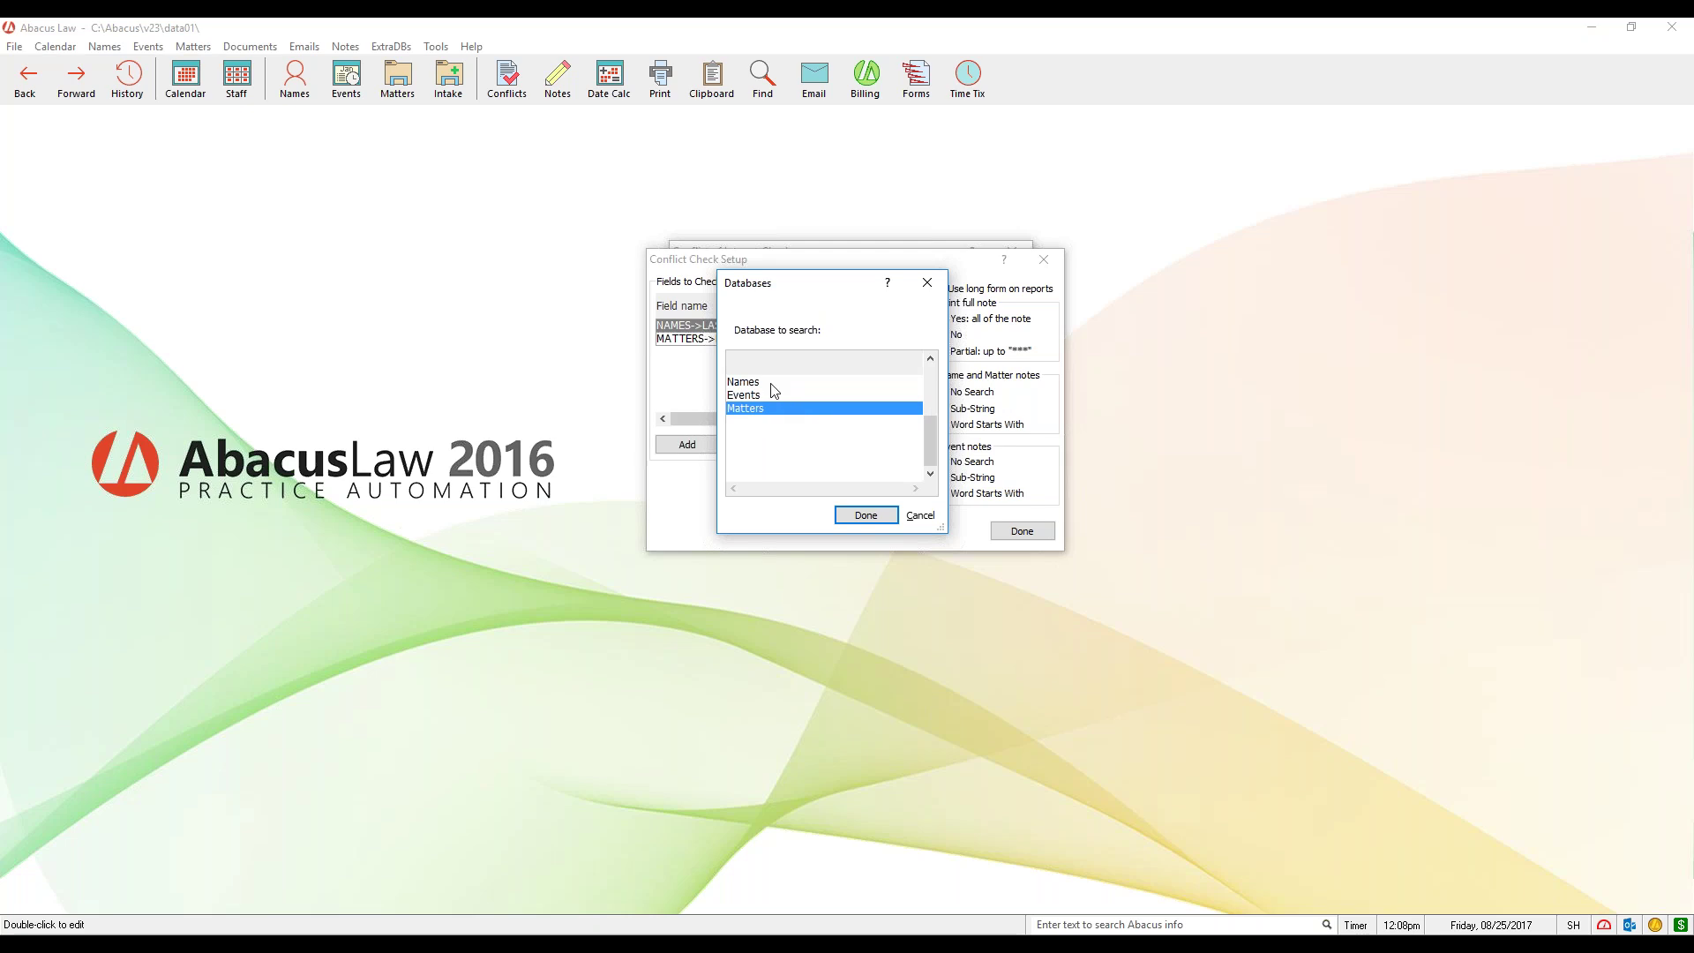
click(774, 382)
drag(828, 283, 906, 282)
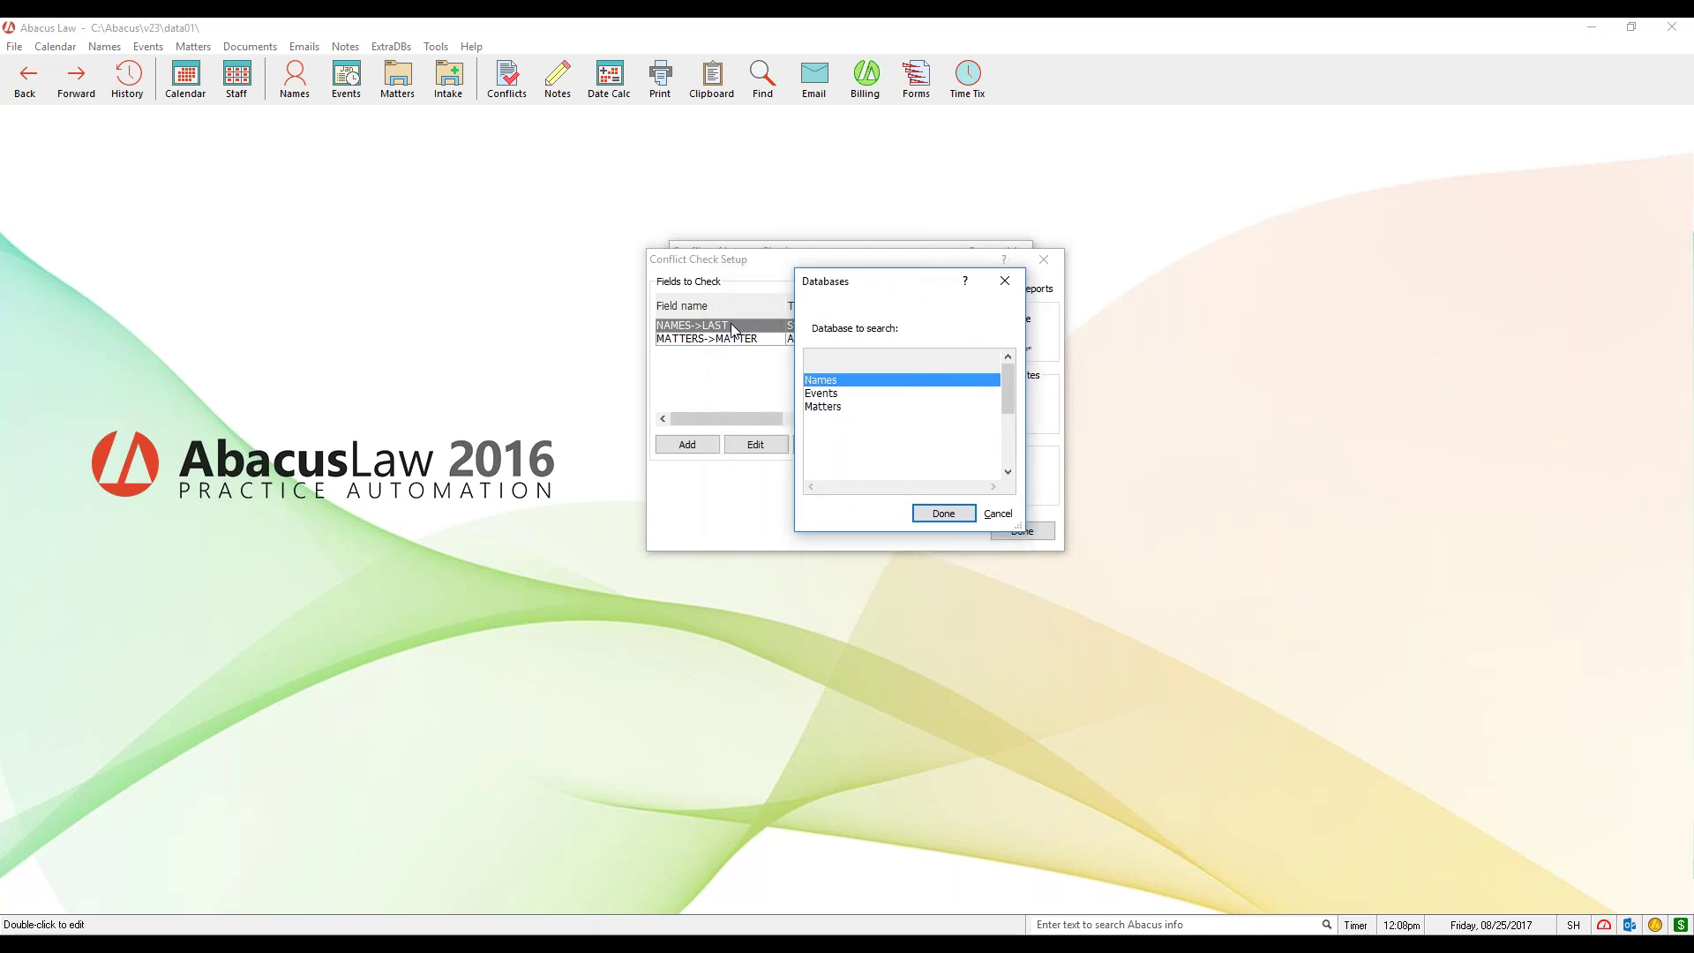
drag(912, 278, 843, 280)
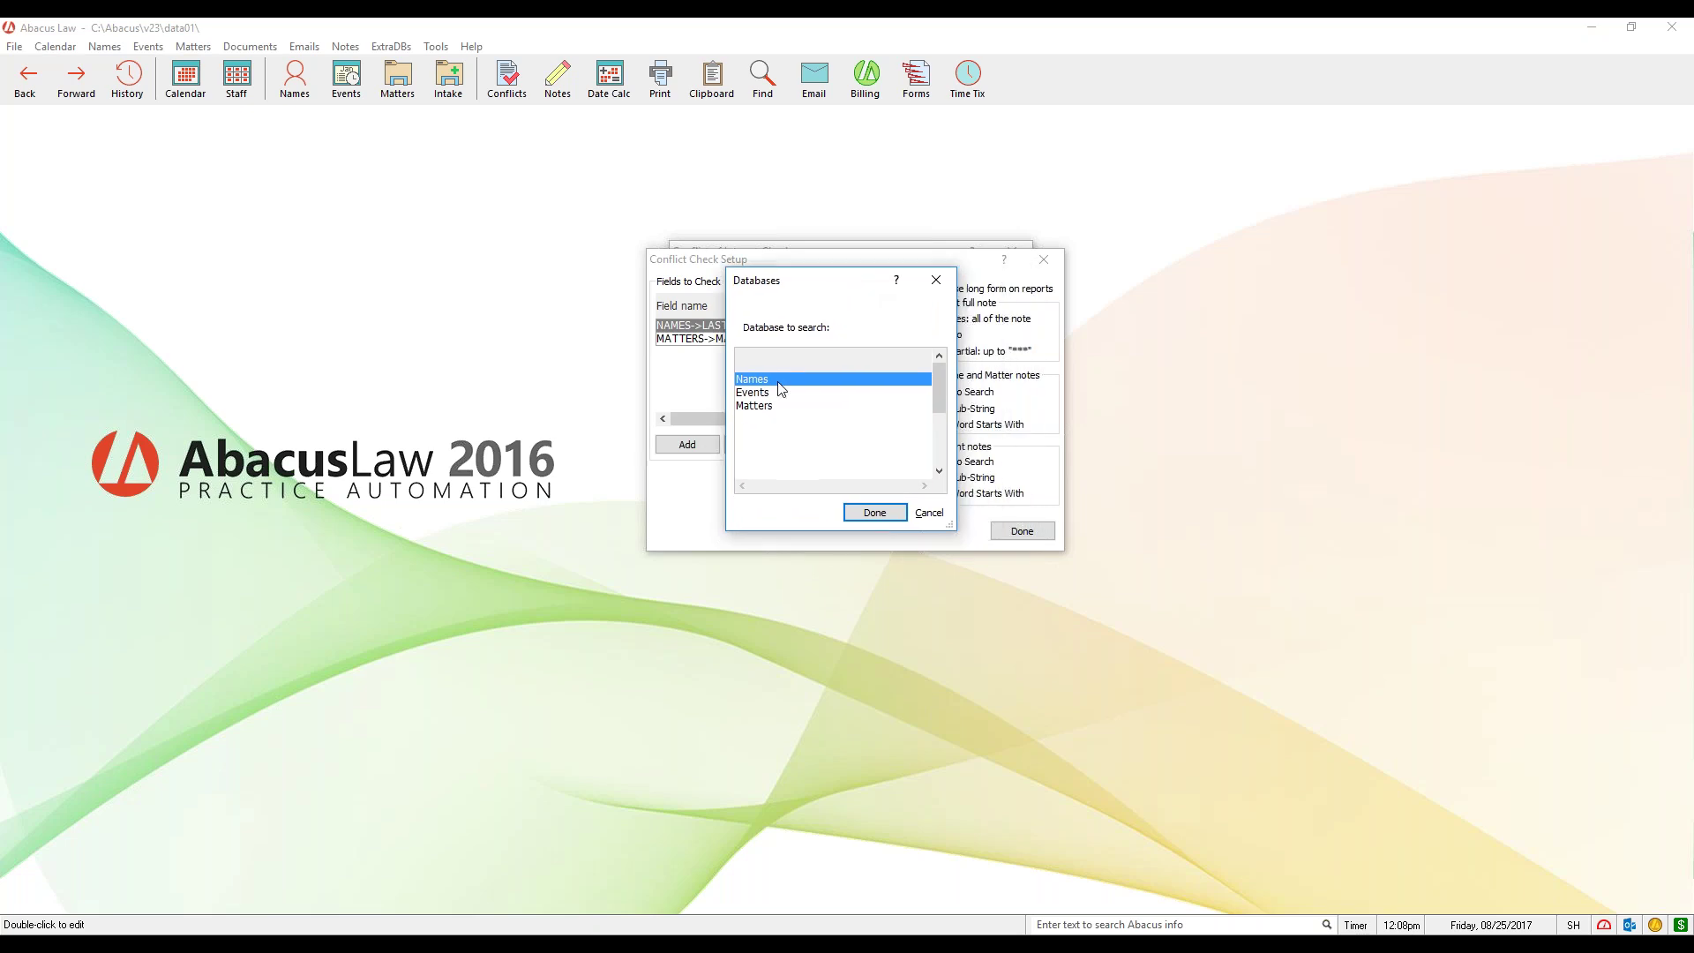
click(877, 511)
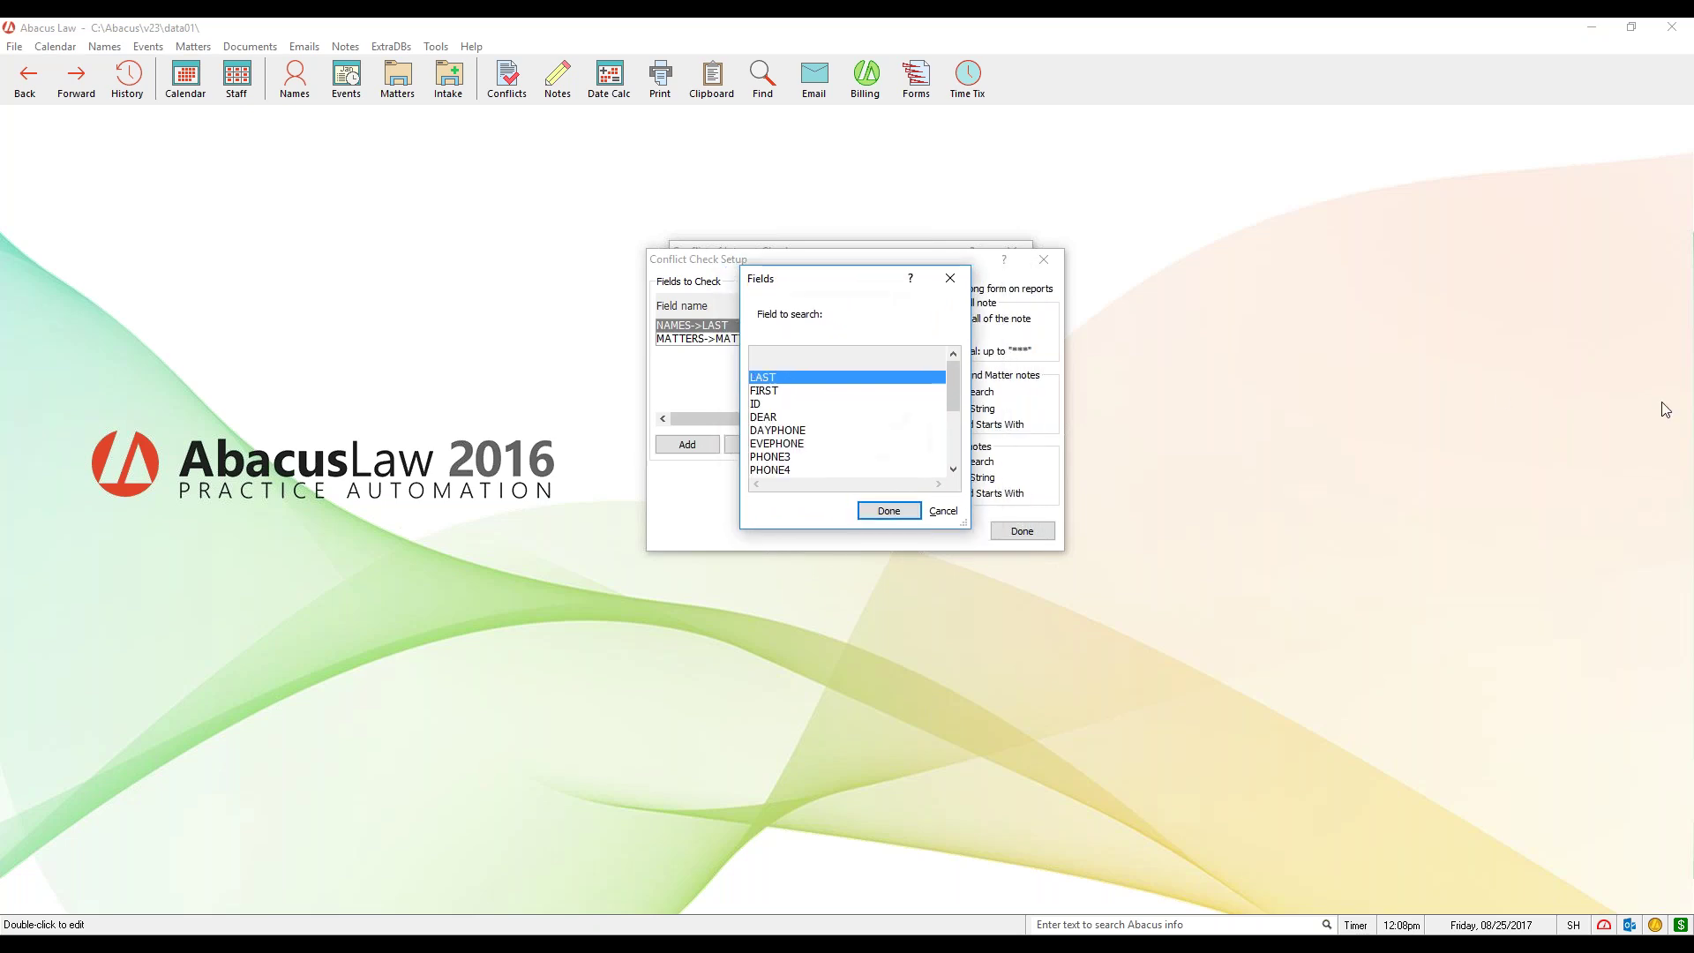
Step: Choose FIRST as the field to search and set its search type to Starts with
click(798, 390)
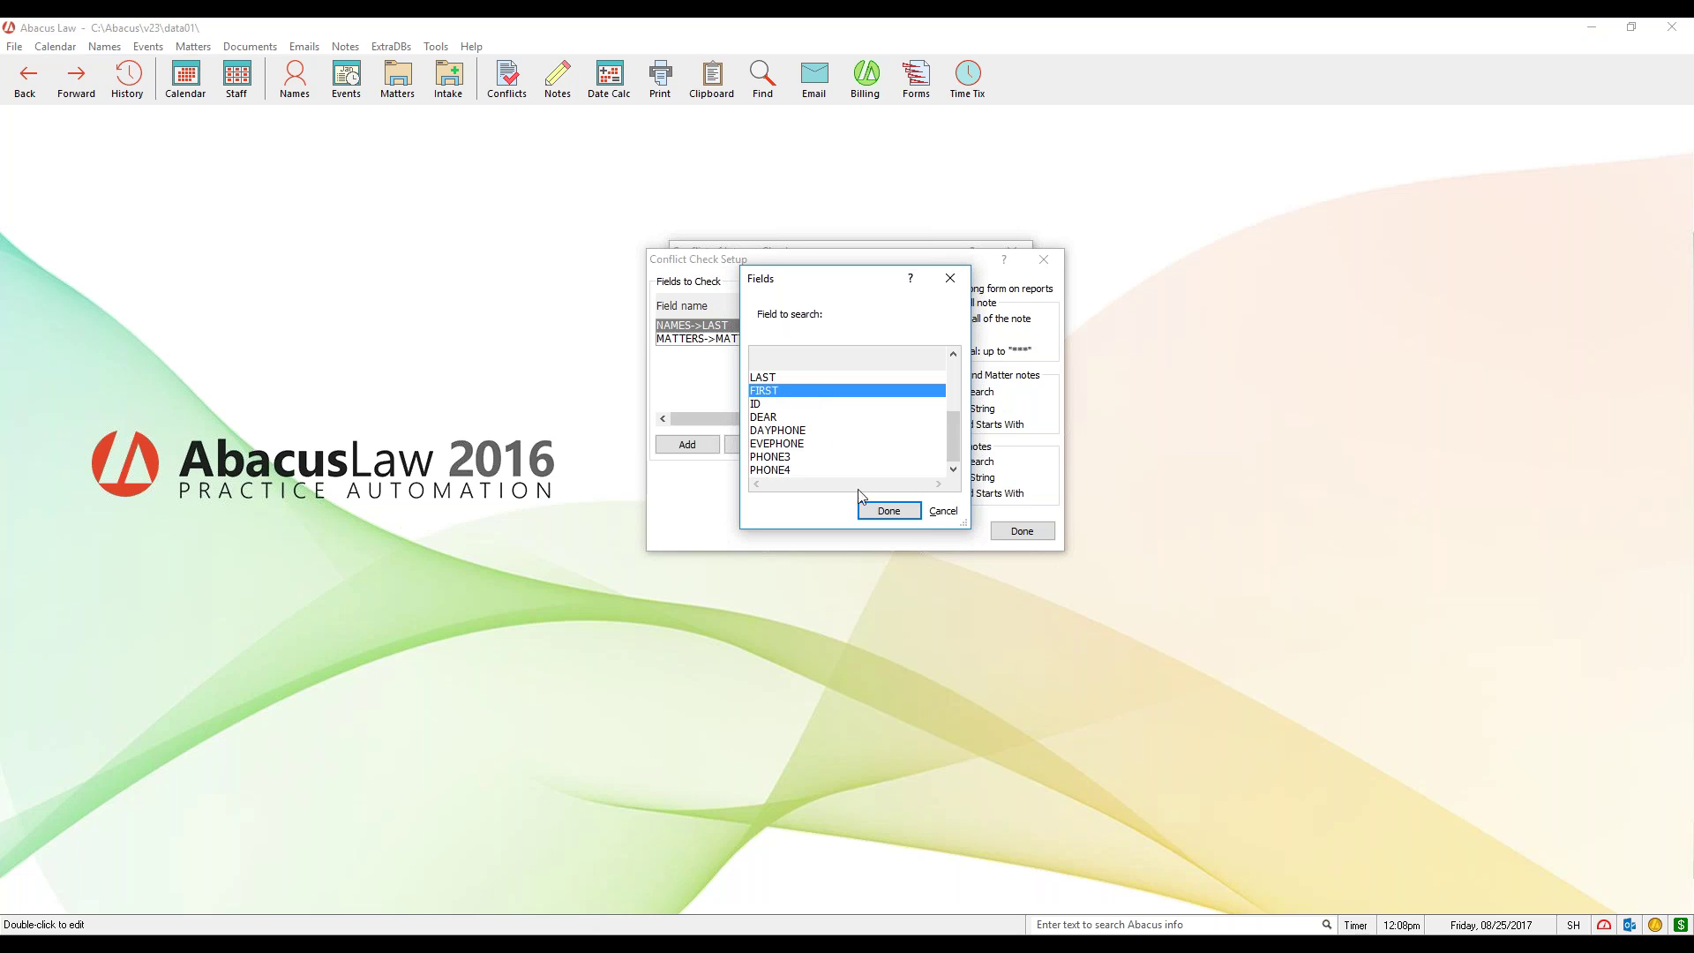
click(876, 517)
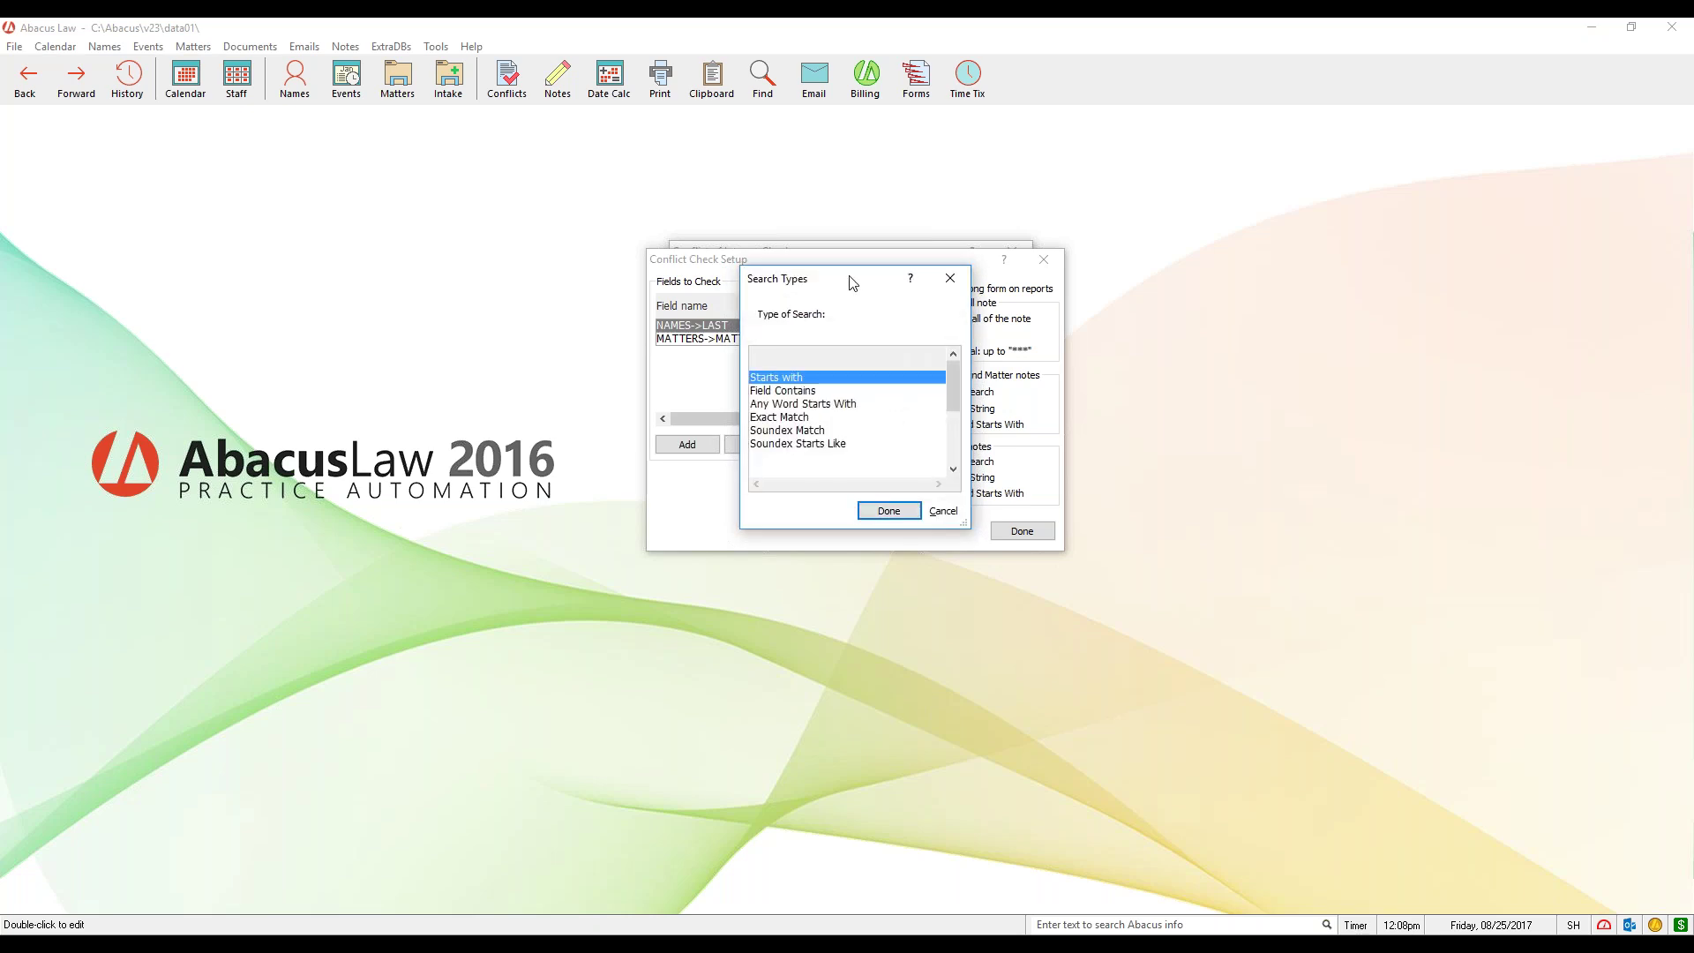
drag(851, 282, 860, 264)
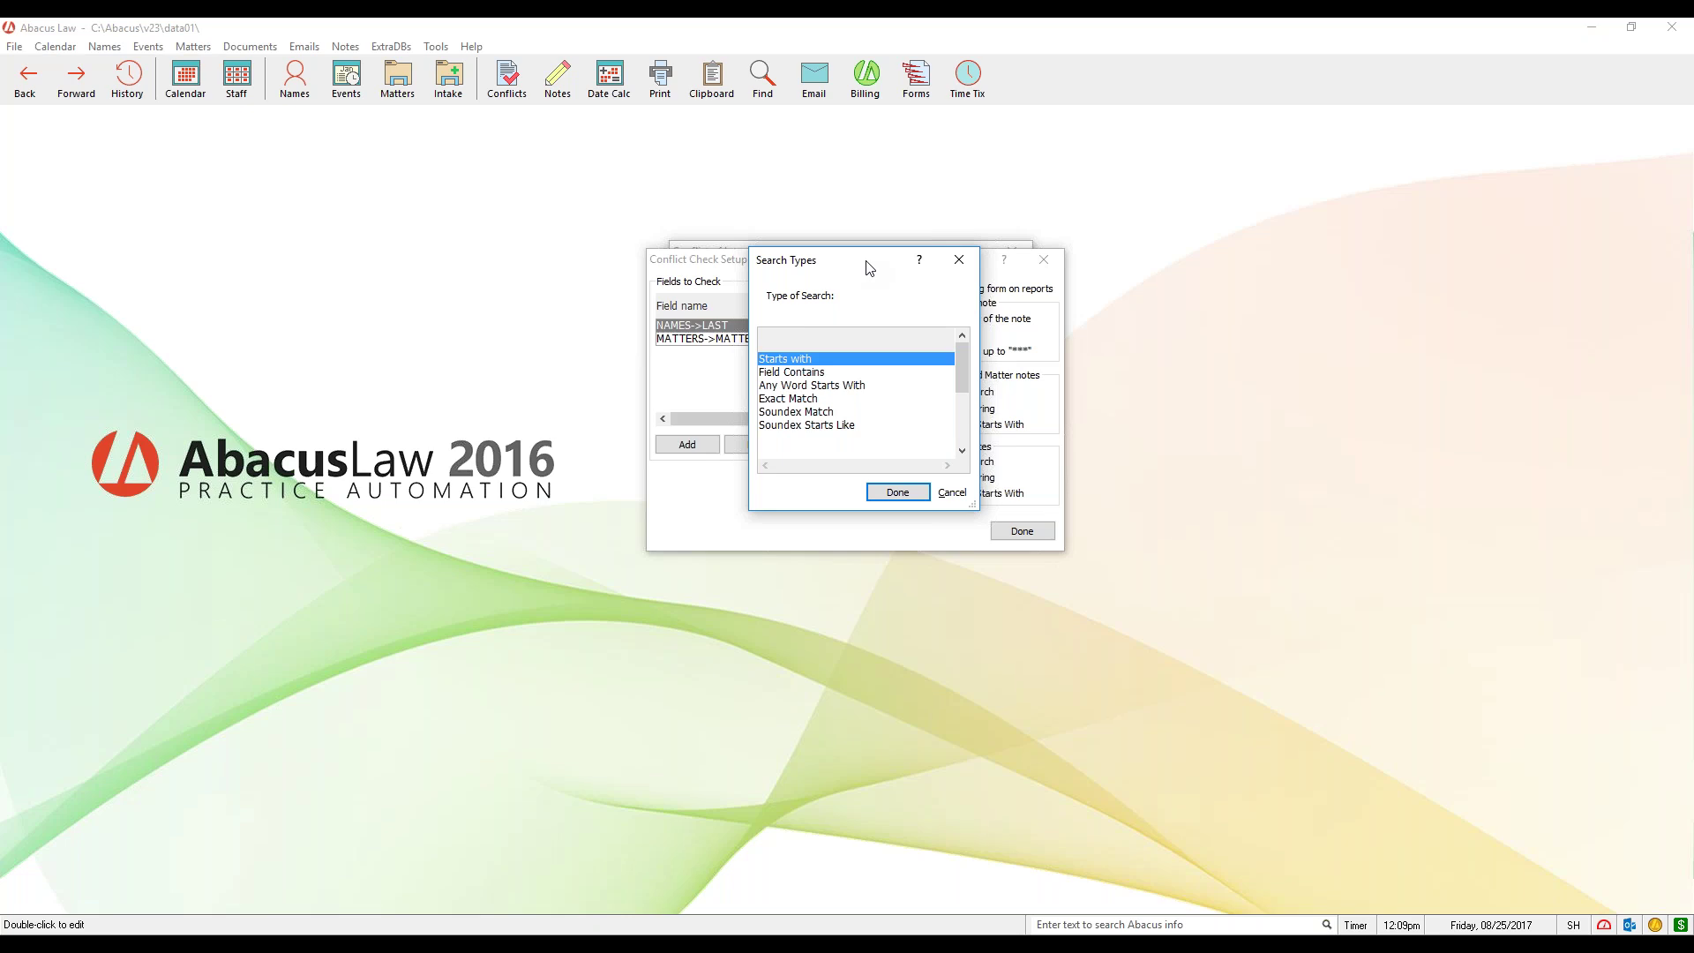
click(823, 373)
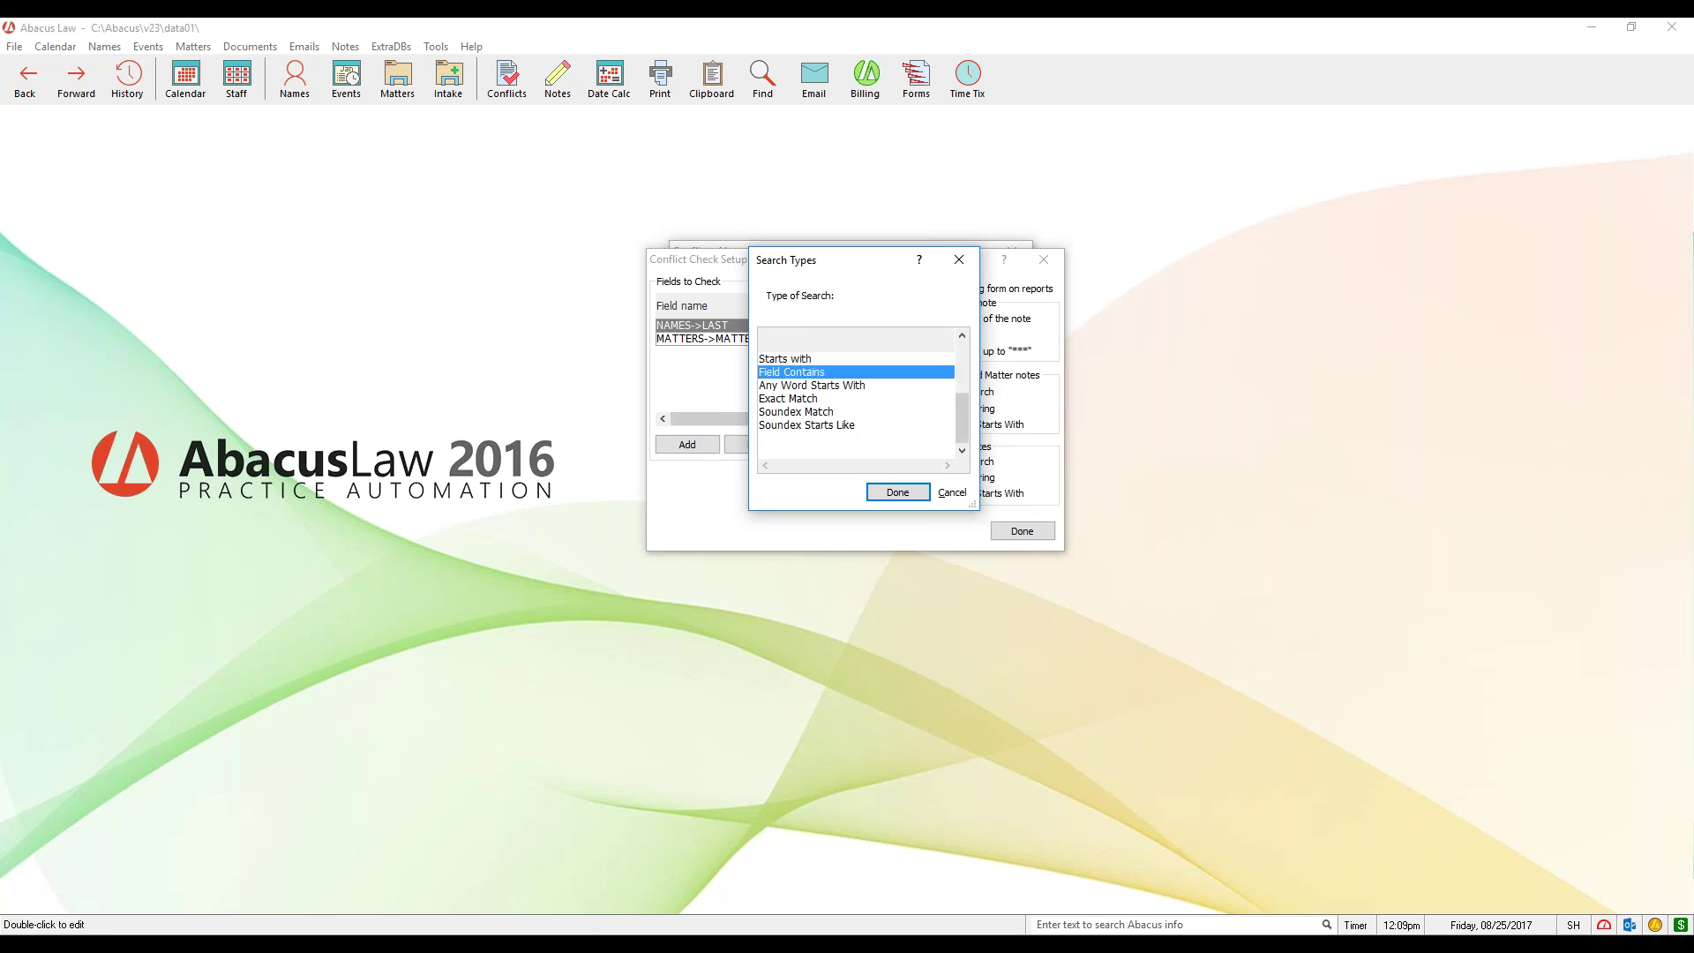
click(851, 386)
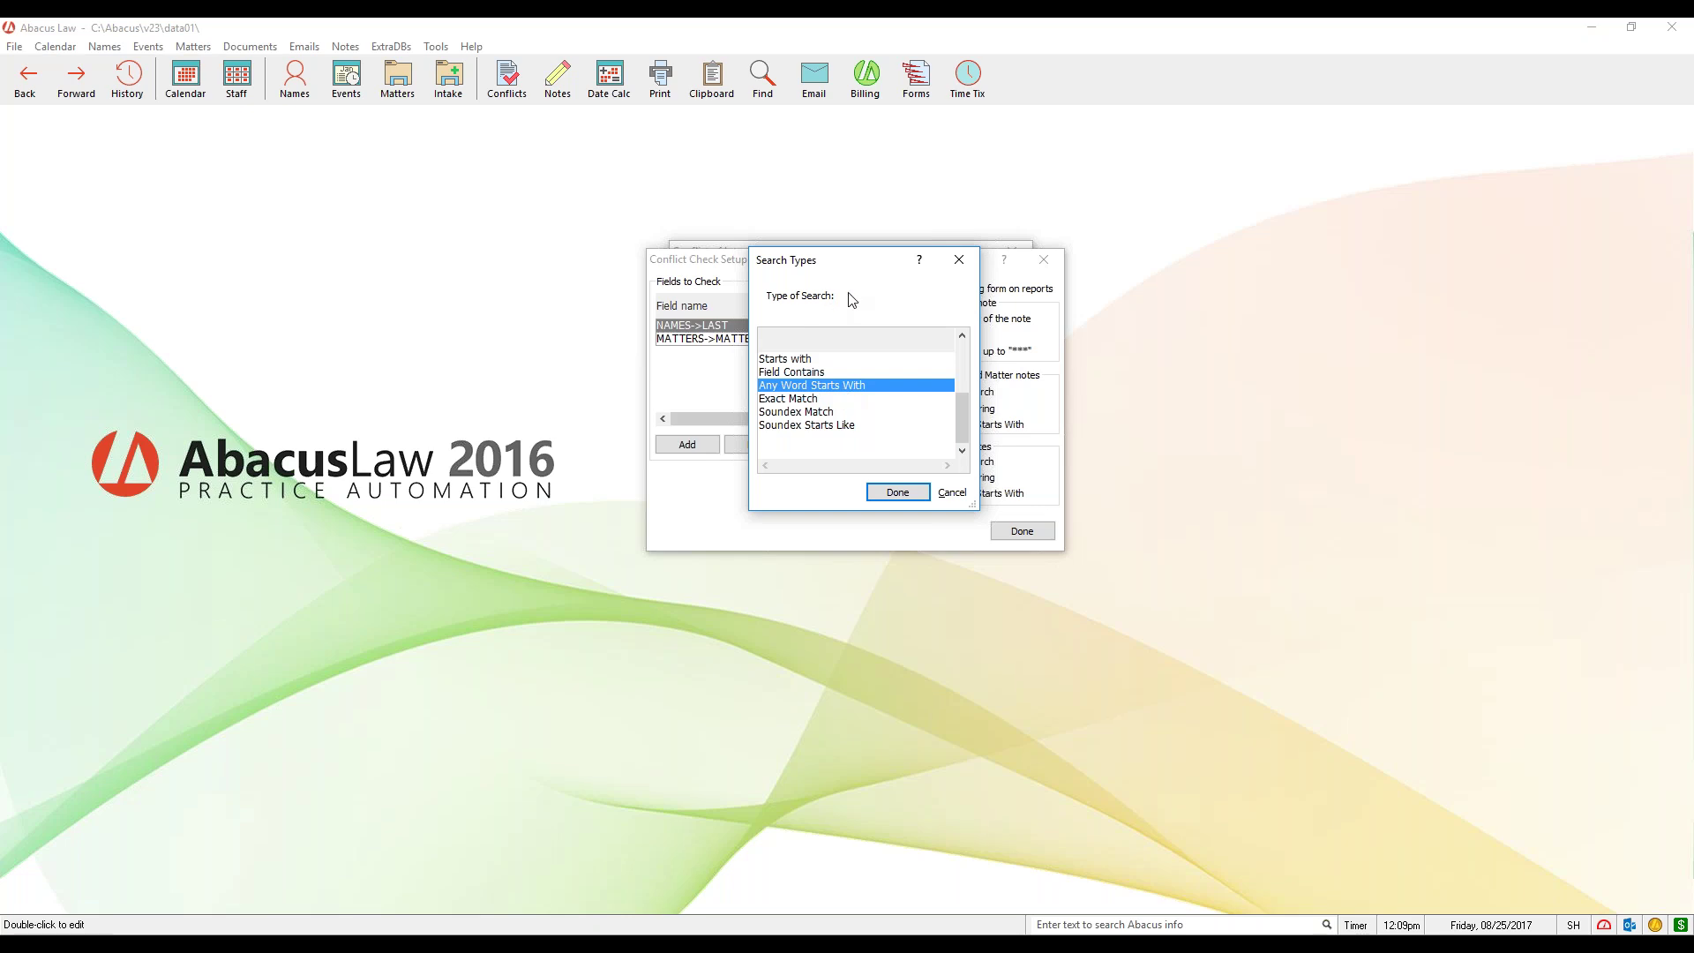
drag(870, 262, 847, 383)
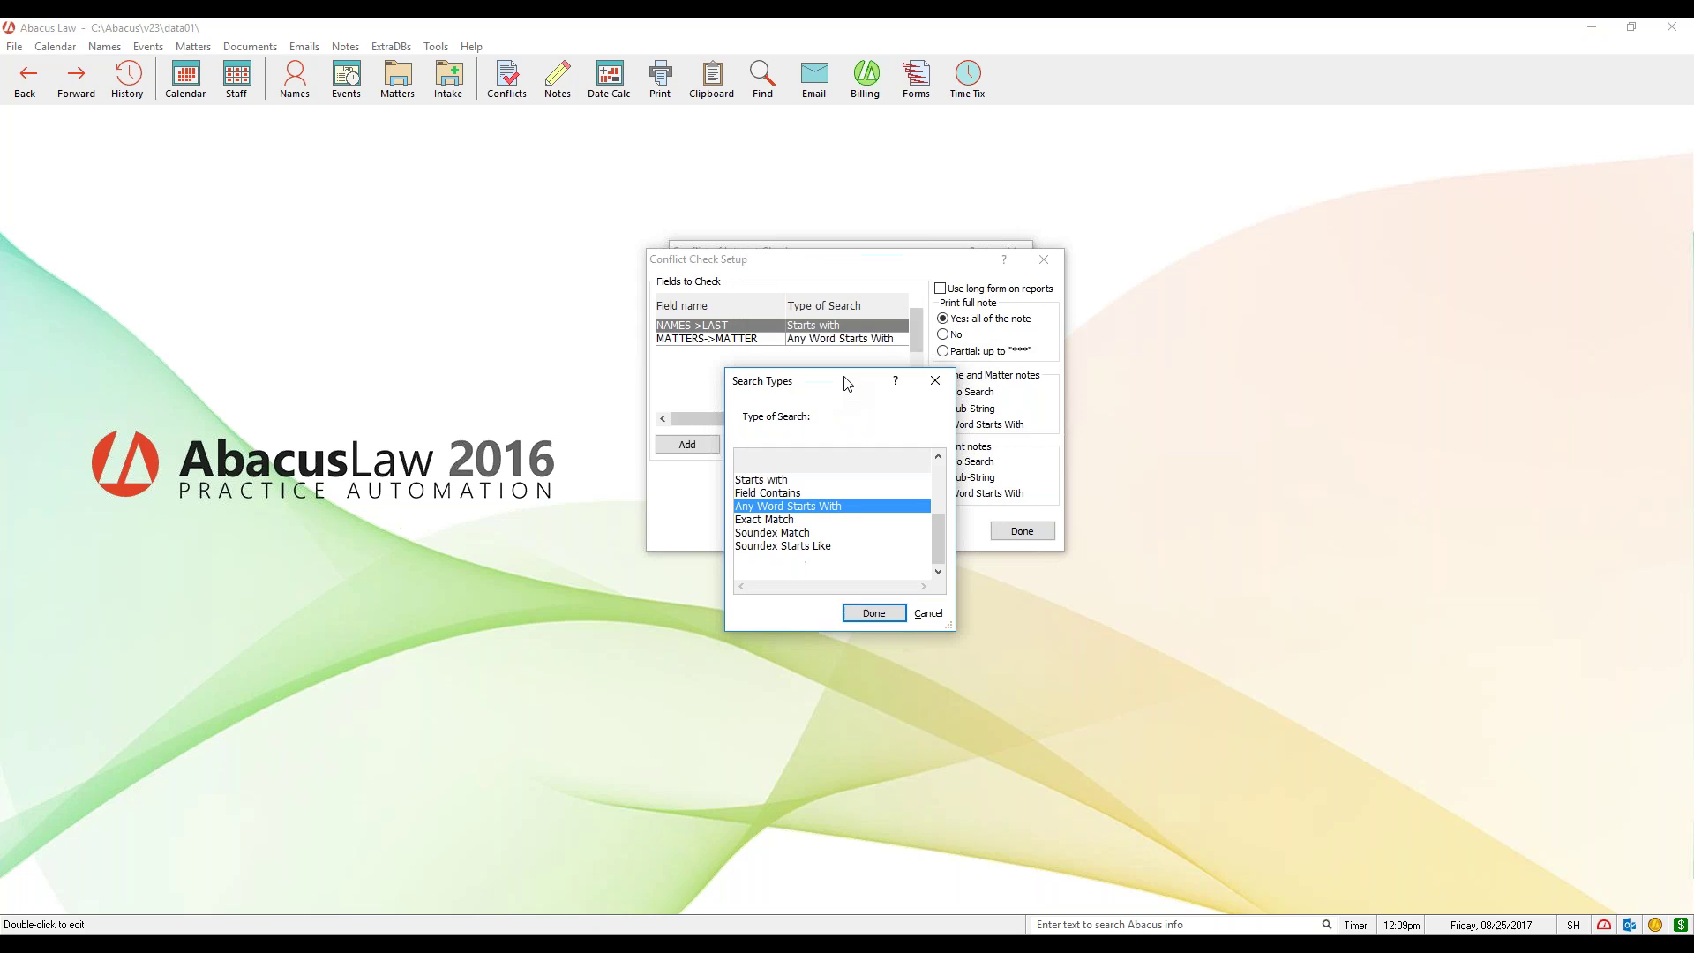
click(784, 482)
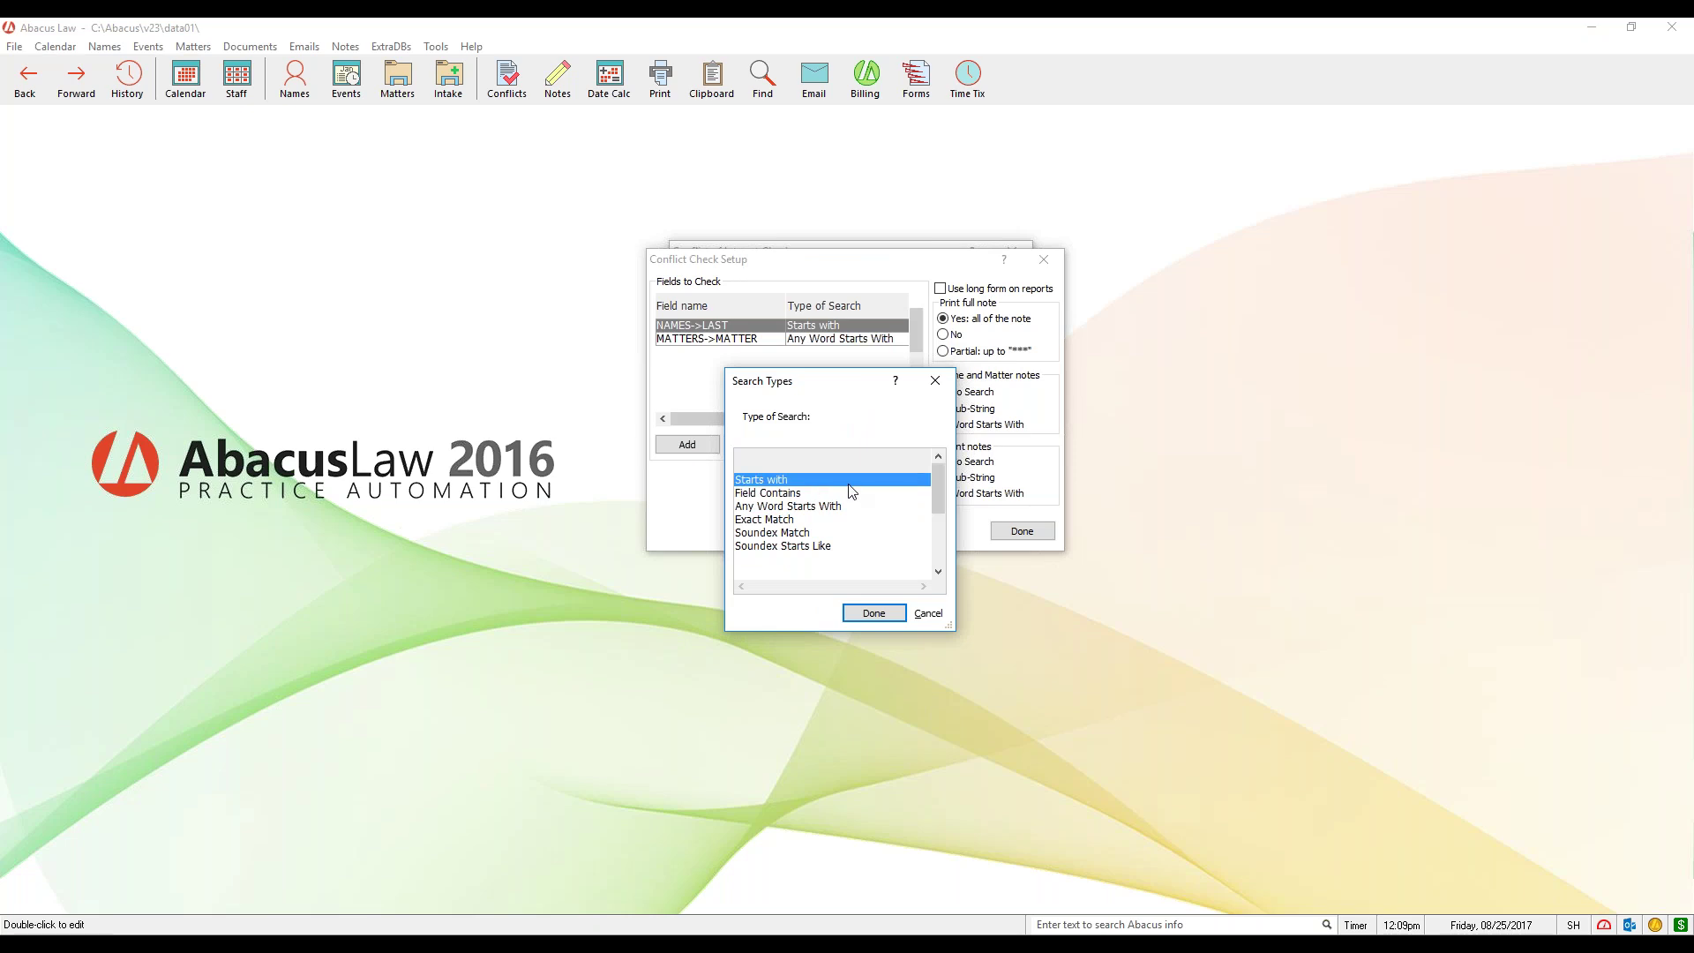
click(878, 616)
Step: Examine which Events database fields can be searched in a conflict check, without adding one
click(706, 445)
scroll(915, 461, down, 1)
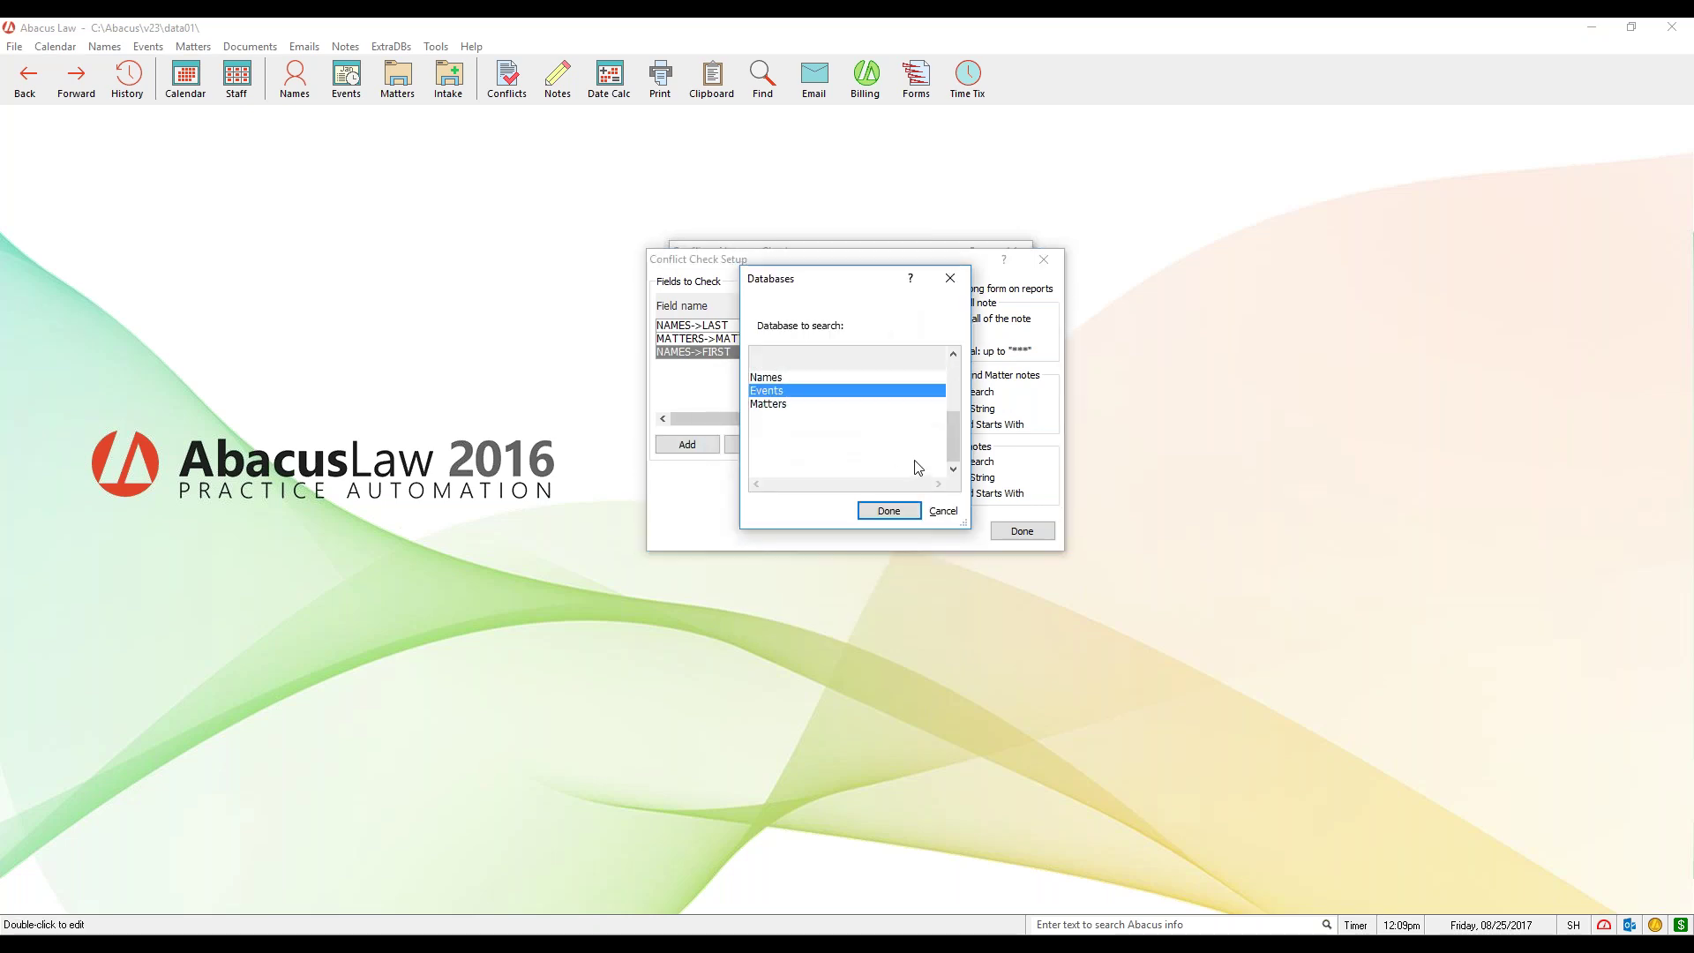
click(901, 510)
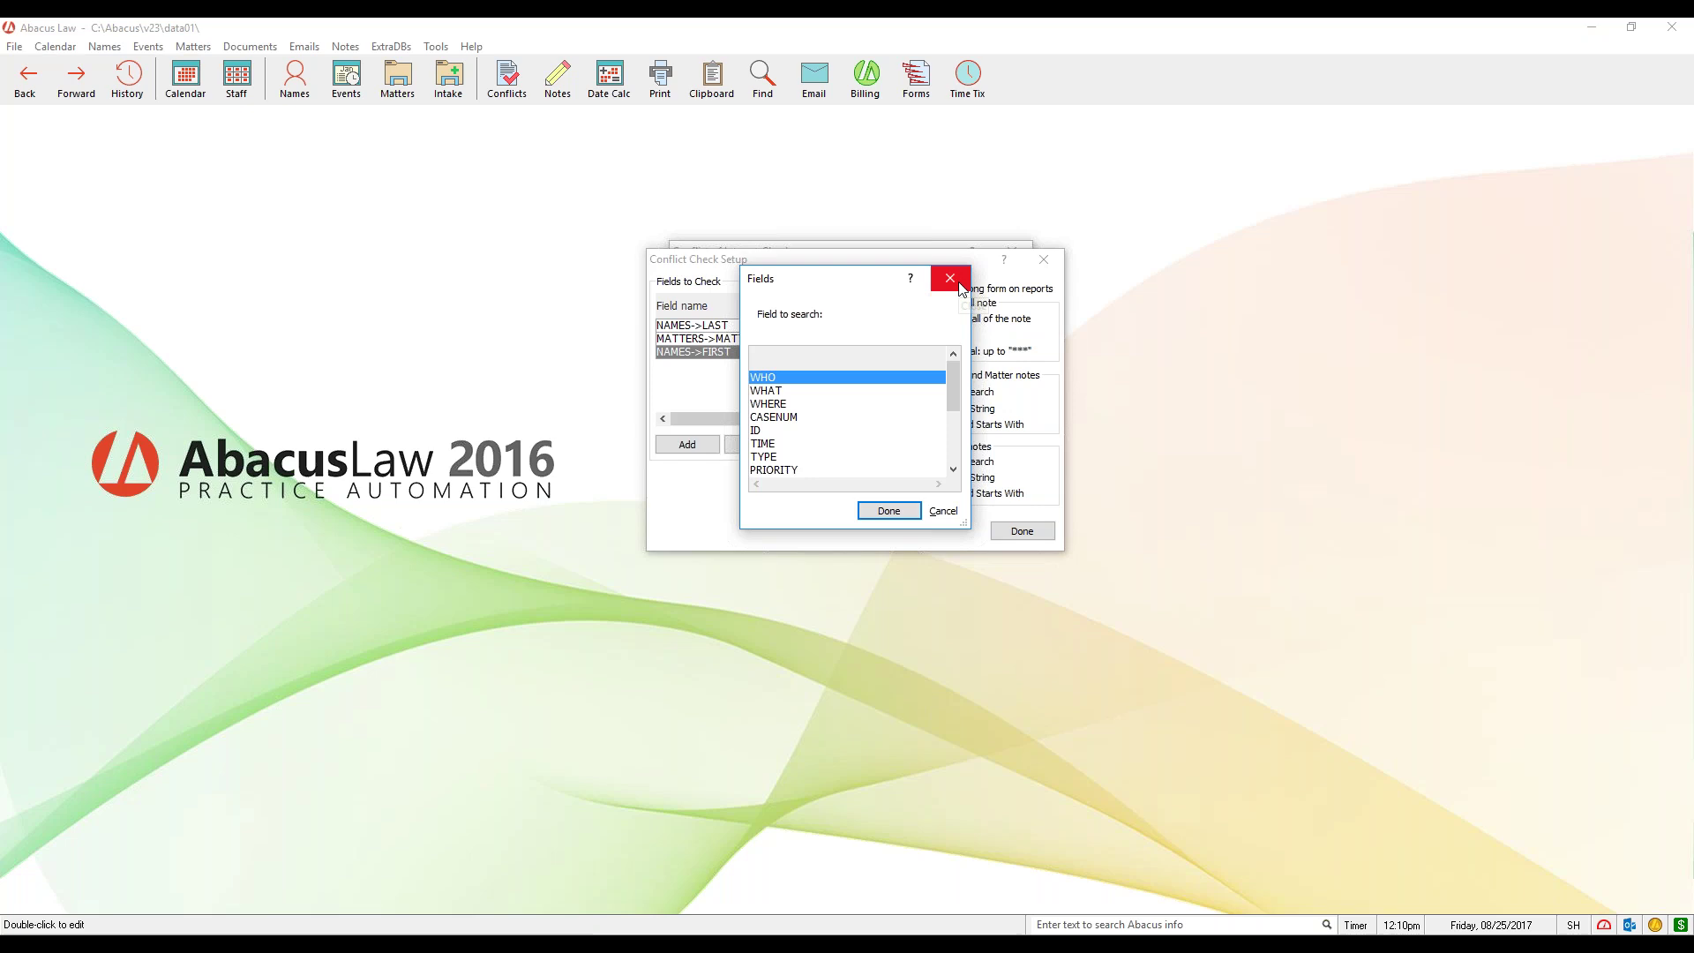
drag(960, 386, 962, 419)
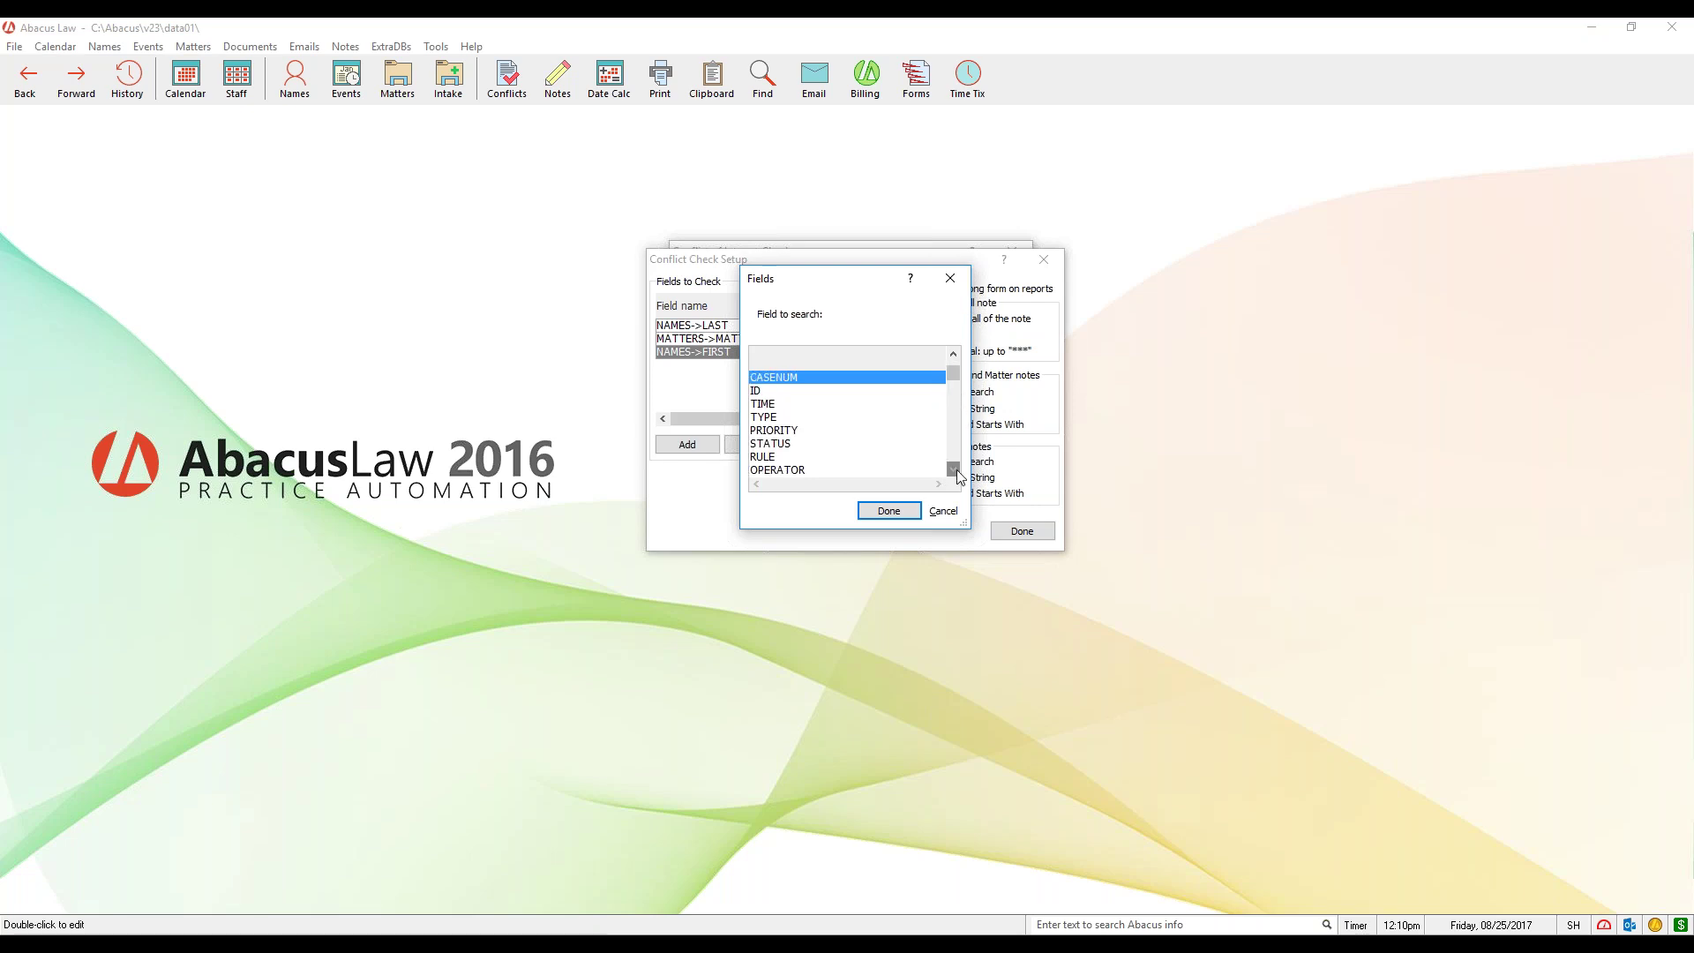
click(951, 278)
Step: Review the search types offered for the NAMES->FIRST field, including Soundex Match, cancel the edit, and close the setup
click(756, 445)
click(822, 404)
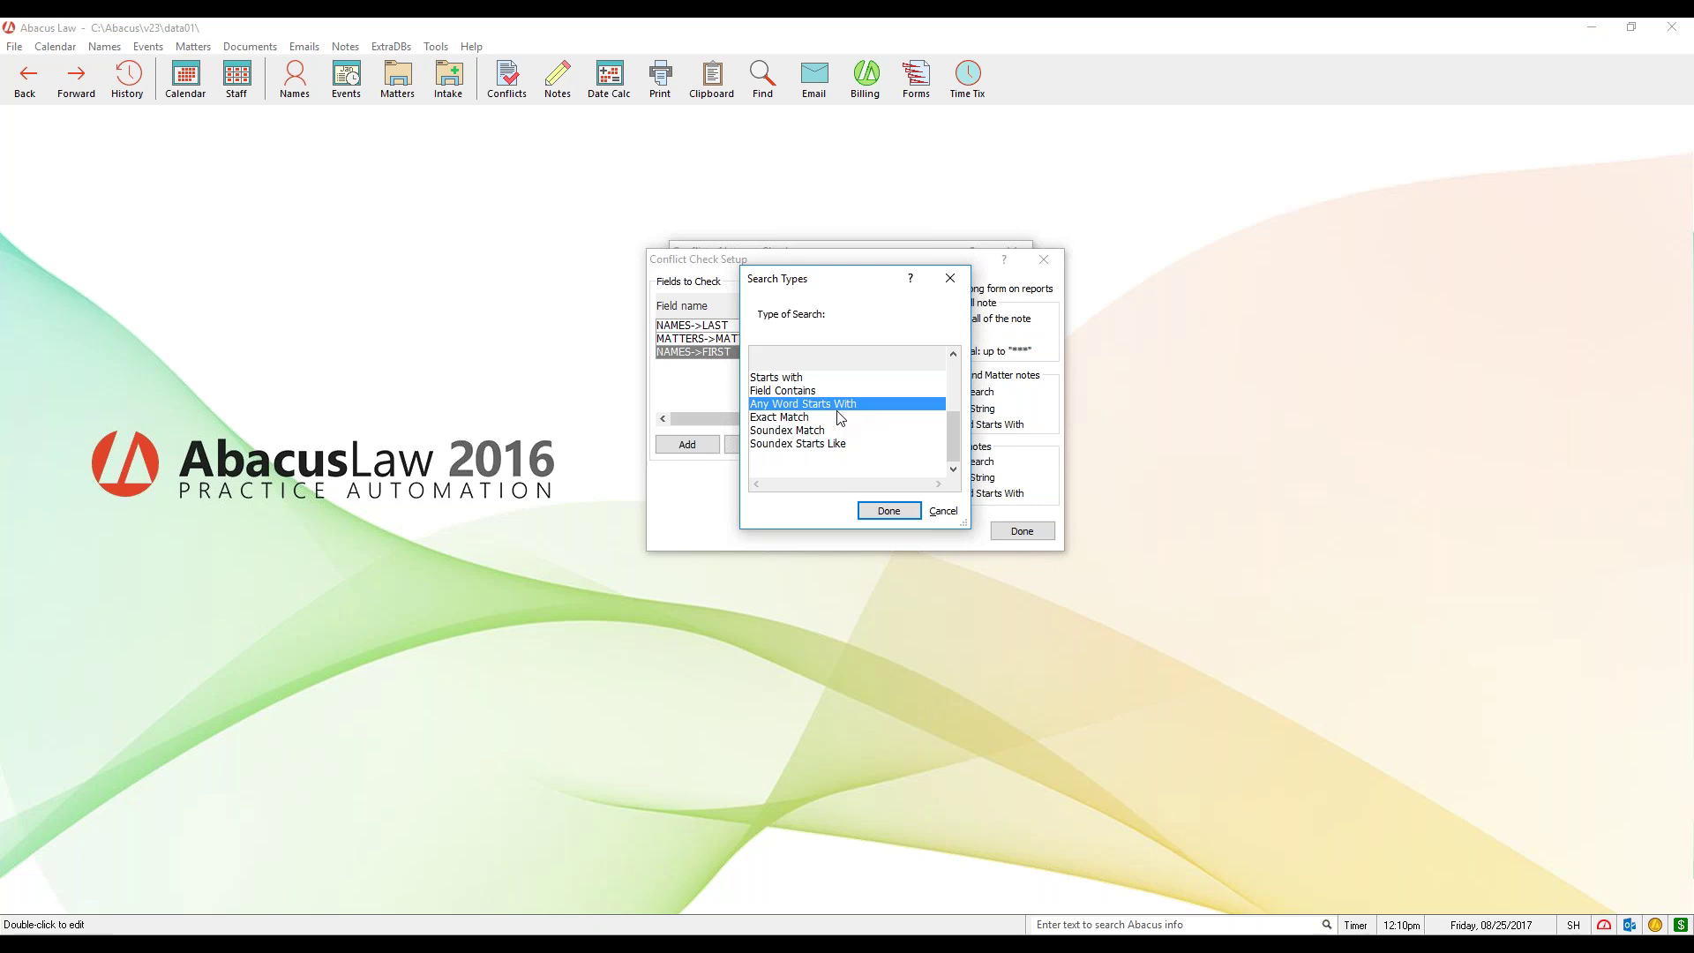
click(823, 432)
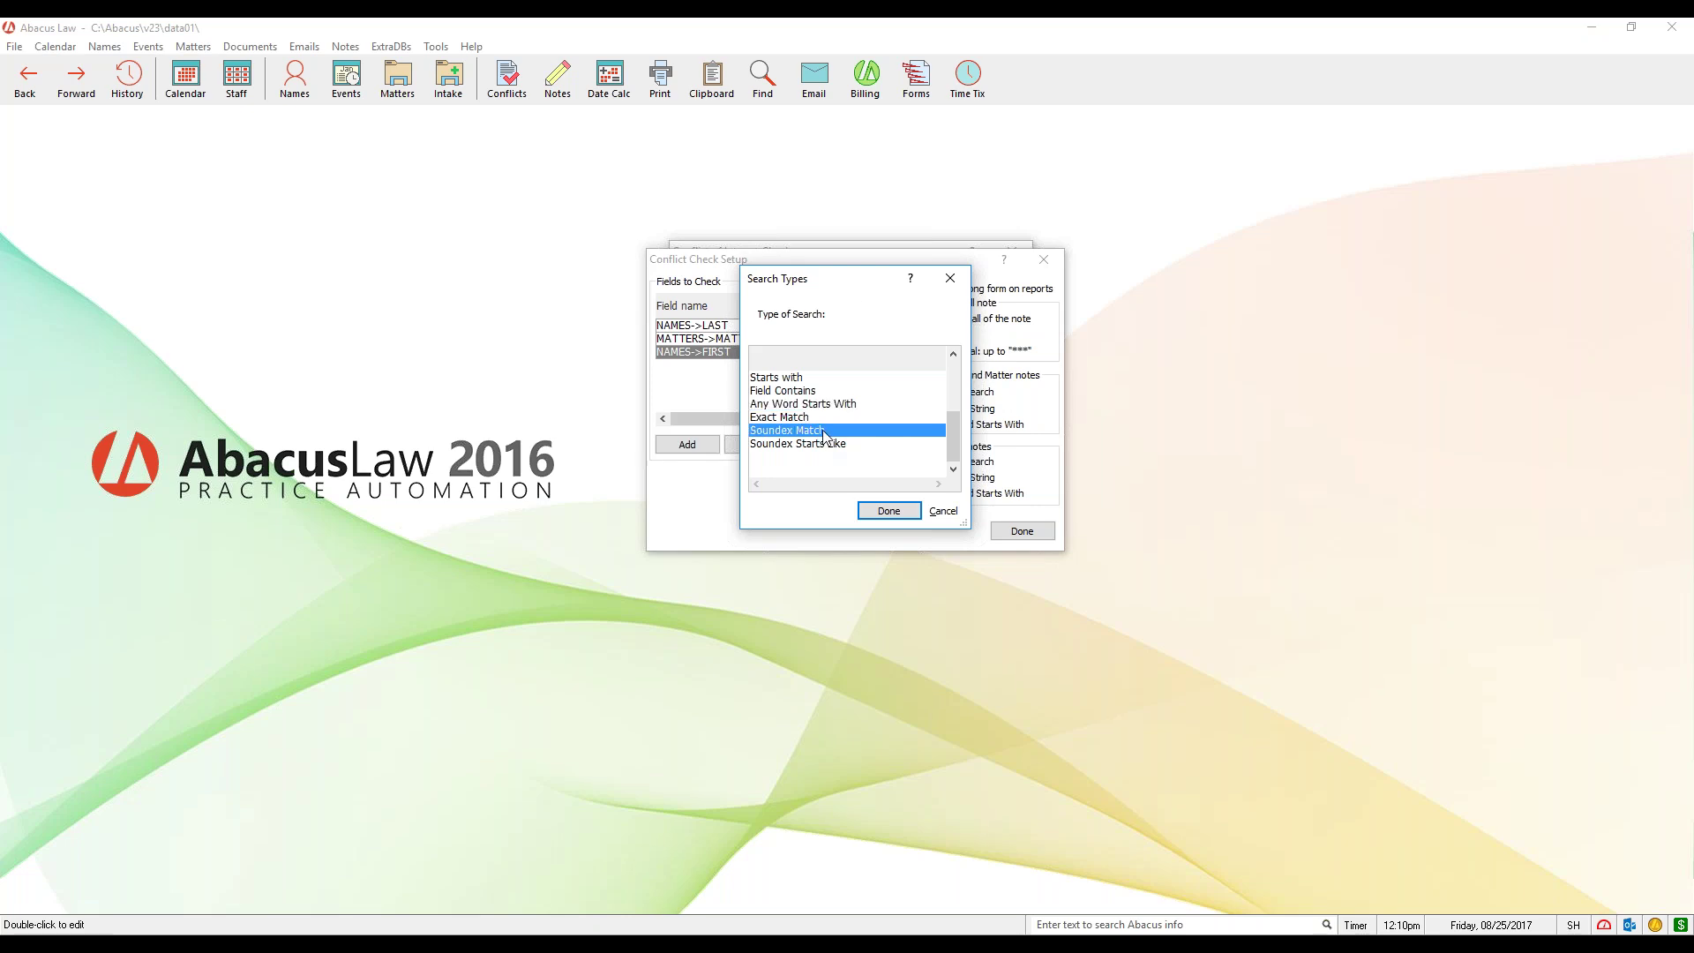
drag(862, 288, 871, 293)
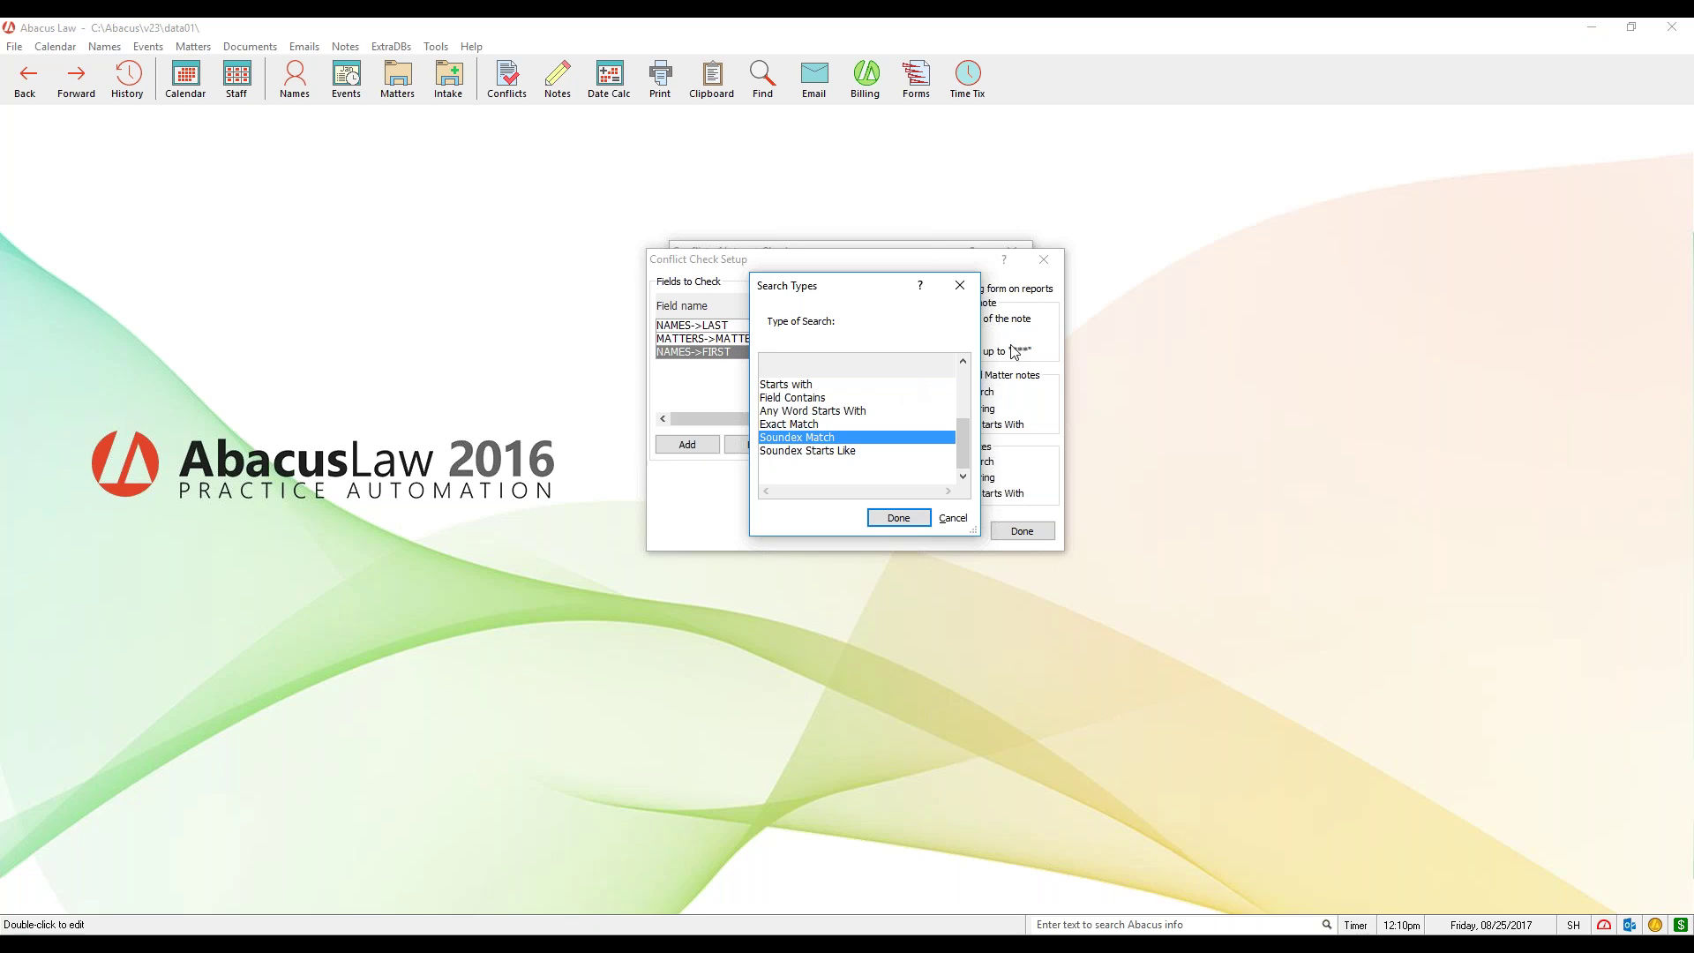
click(959, 285)
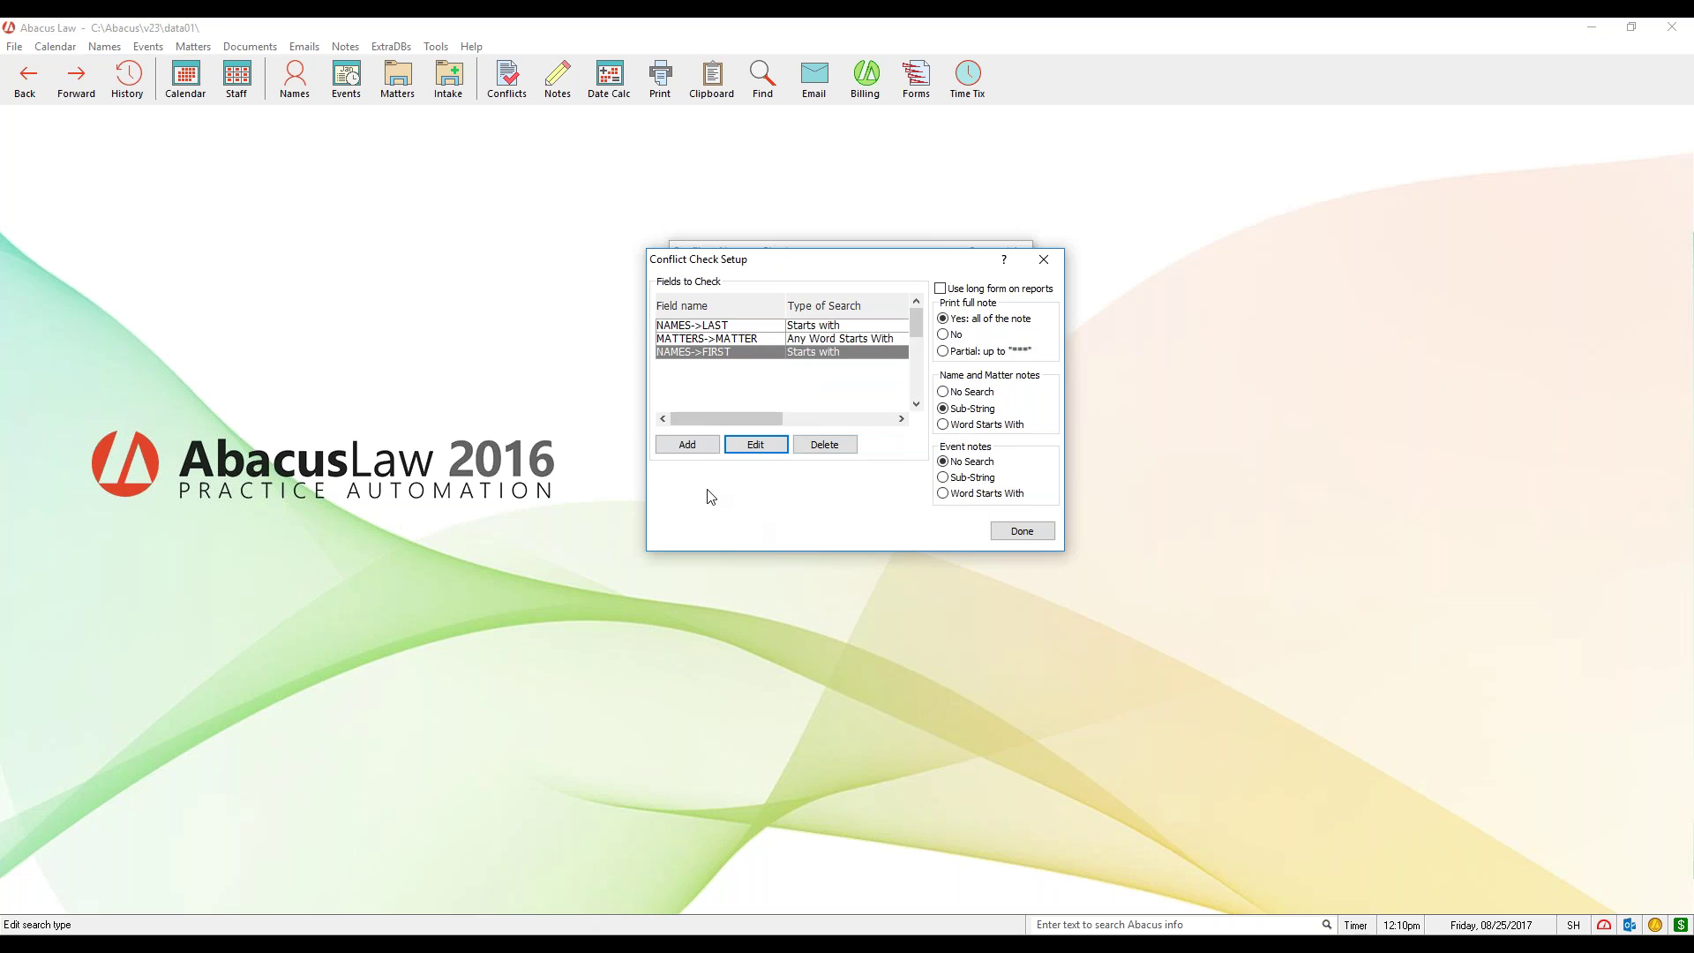
click(1034, 531)
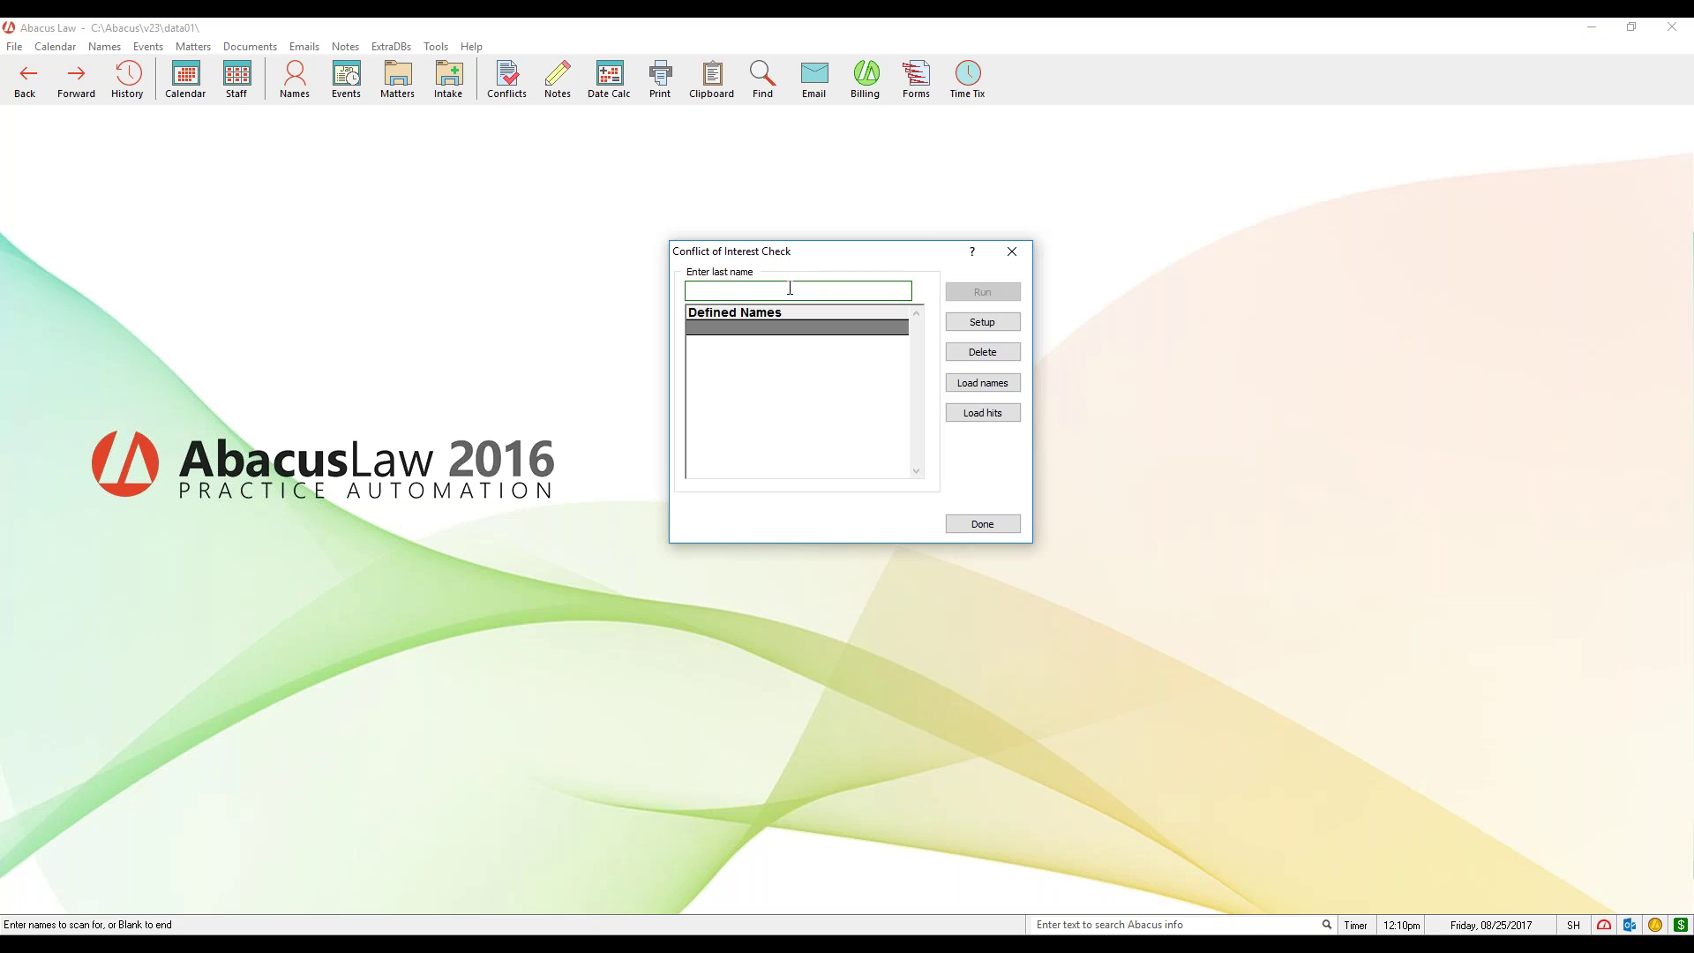
Step: Run a conflict check on a single last name, and close the hit list and the conflict check
text(SMITH)
key(Return)
click(985, 294)
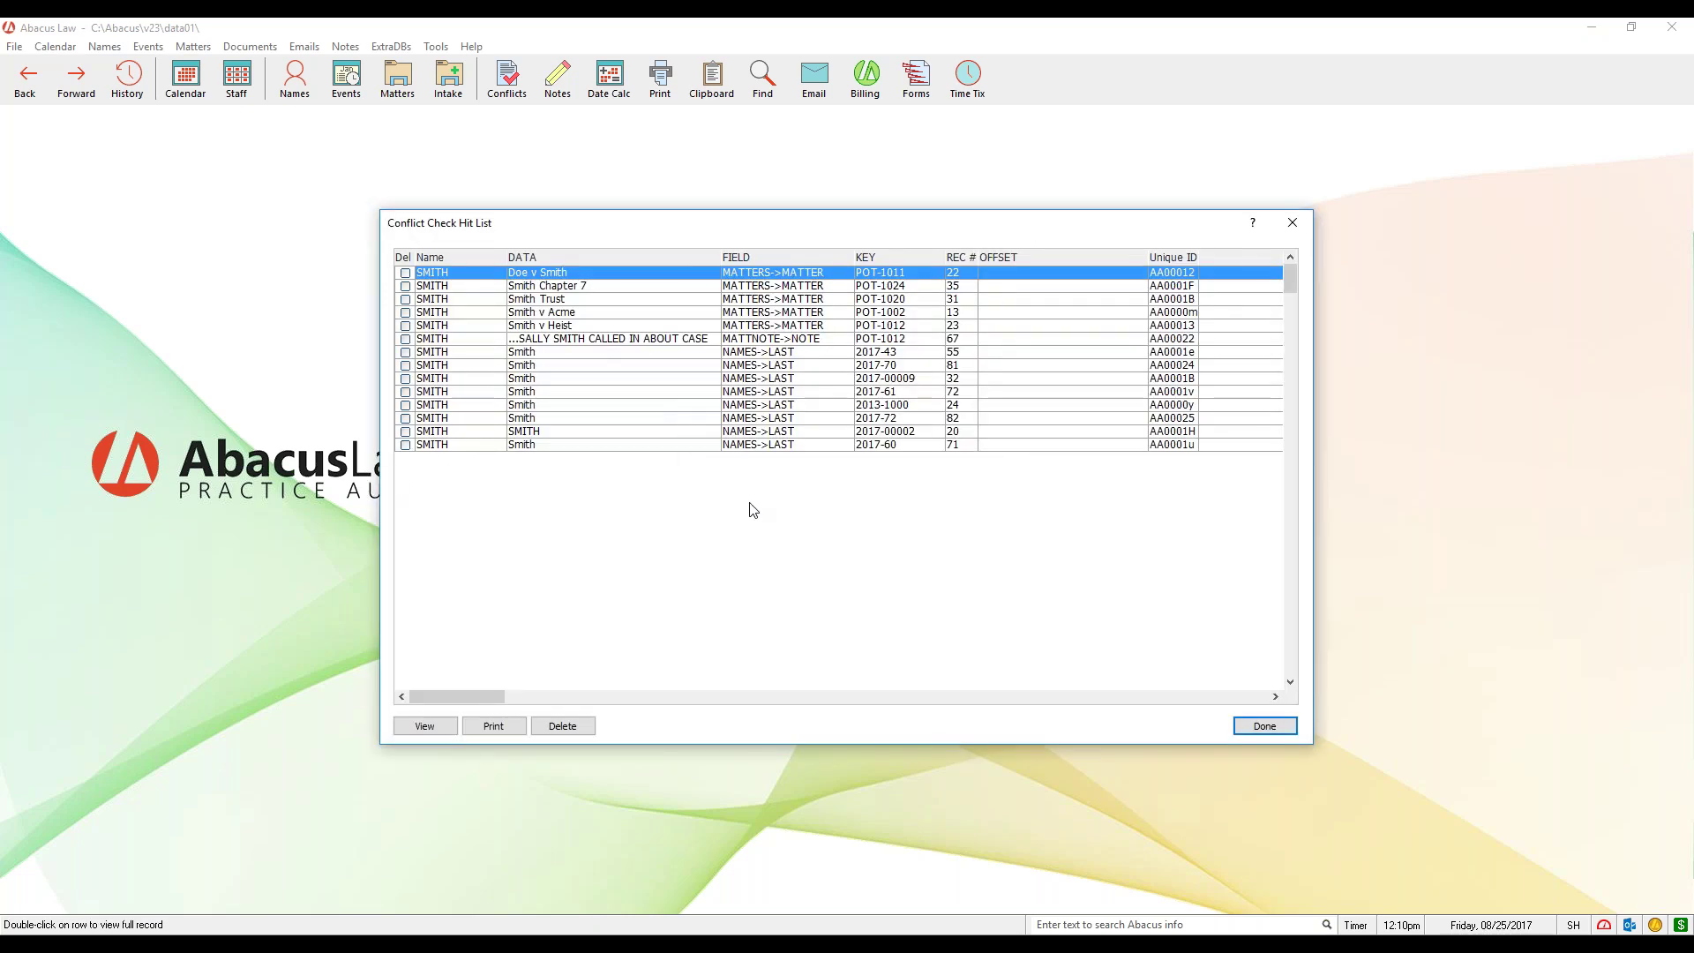
click(1292, 223)
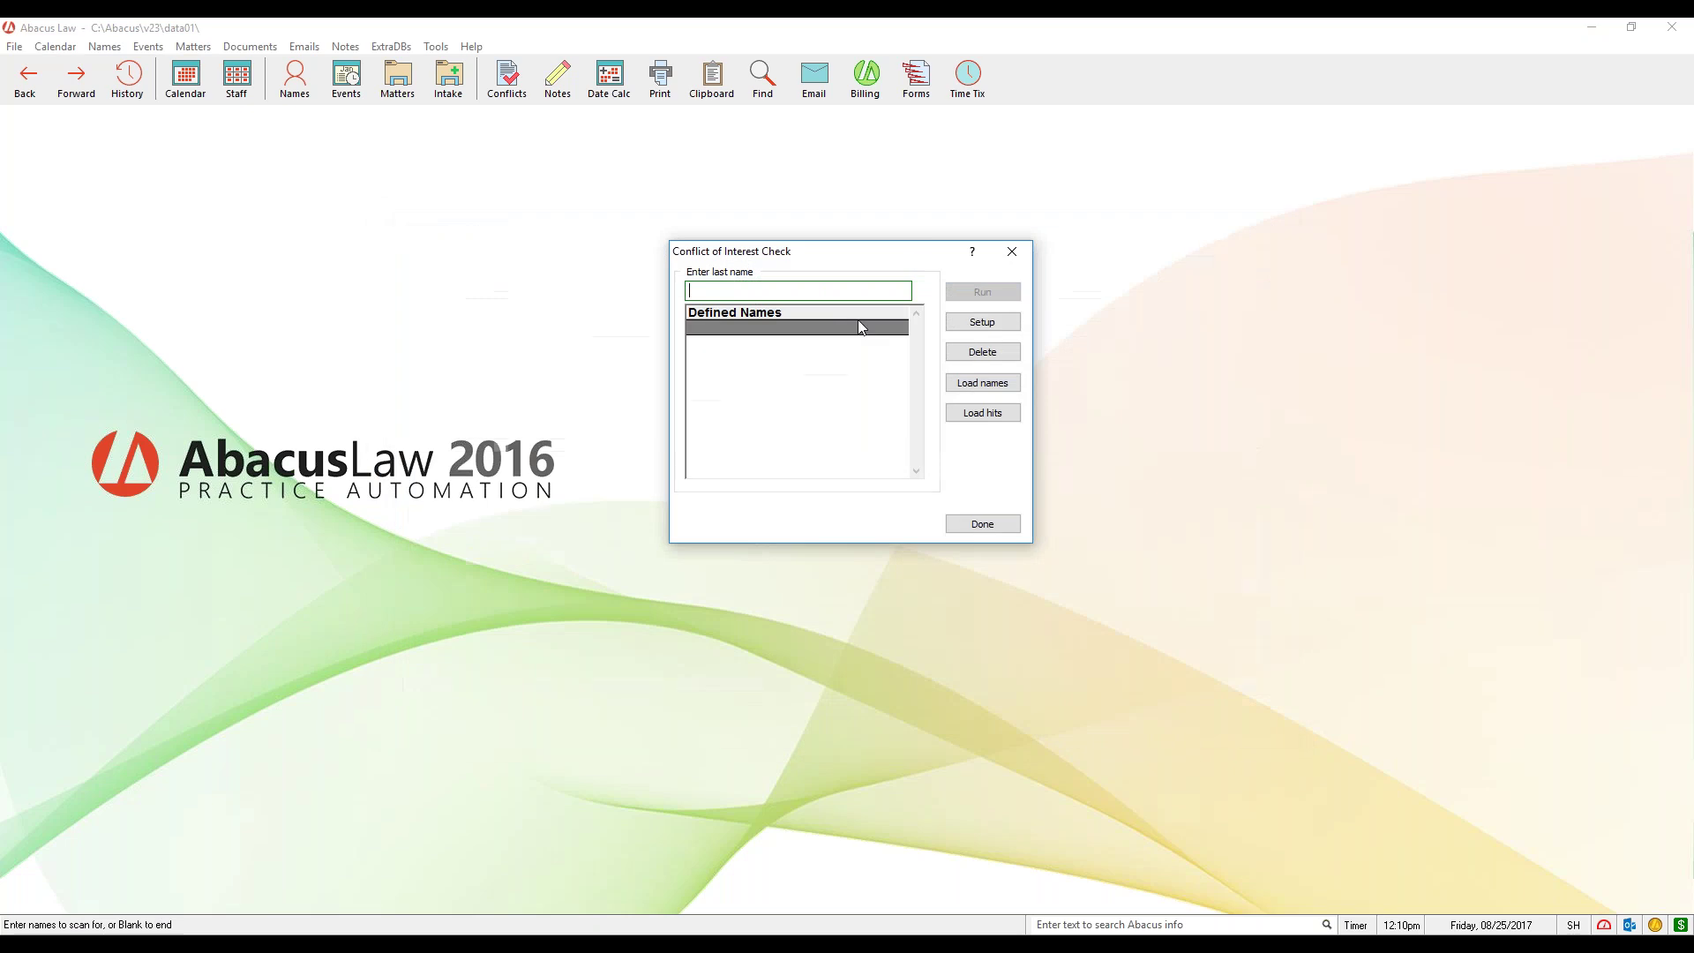
drag(914, 257, 891, 276)
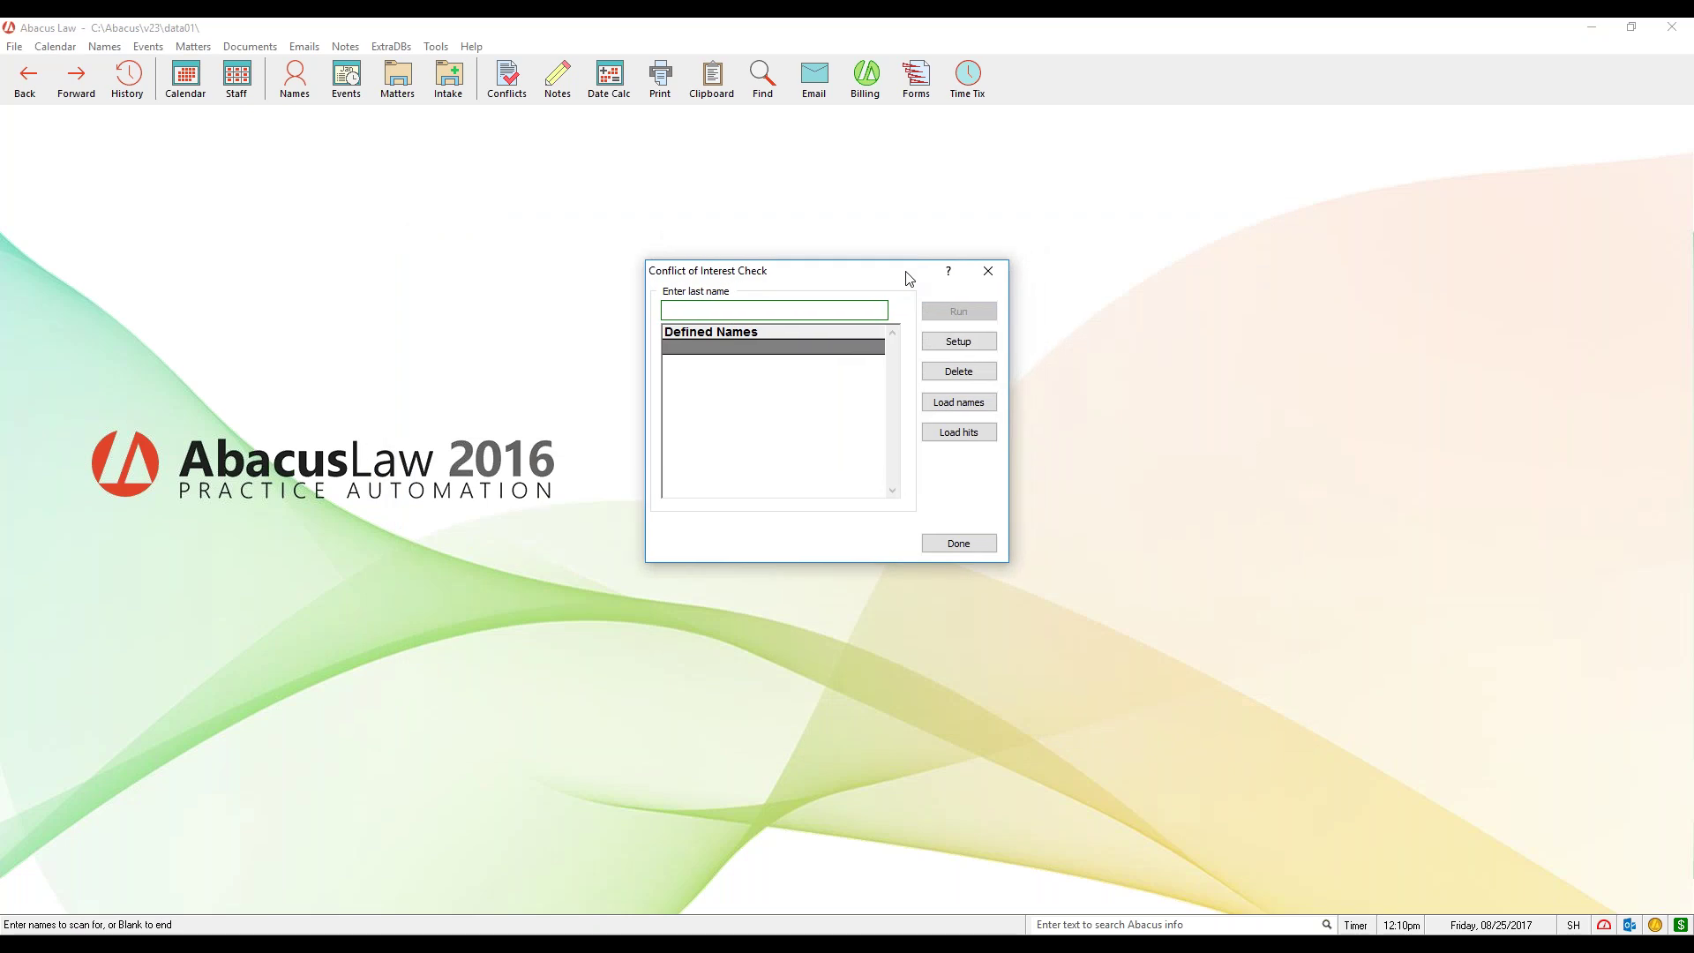
click(1002, 273)
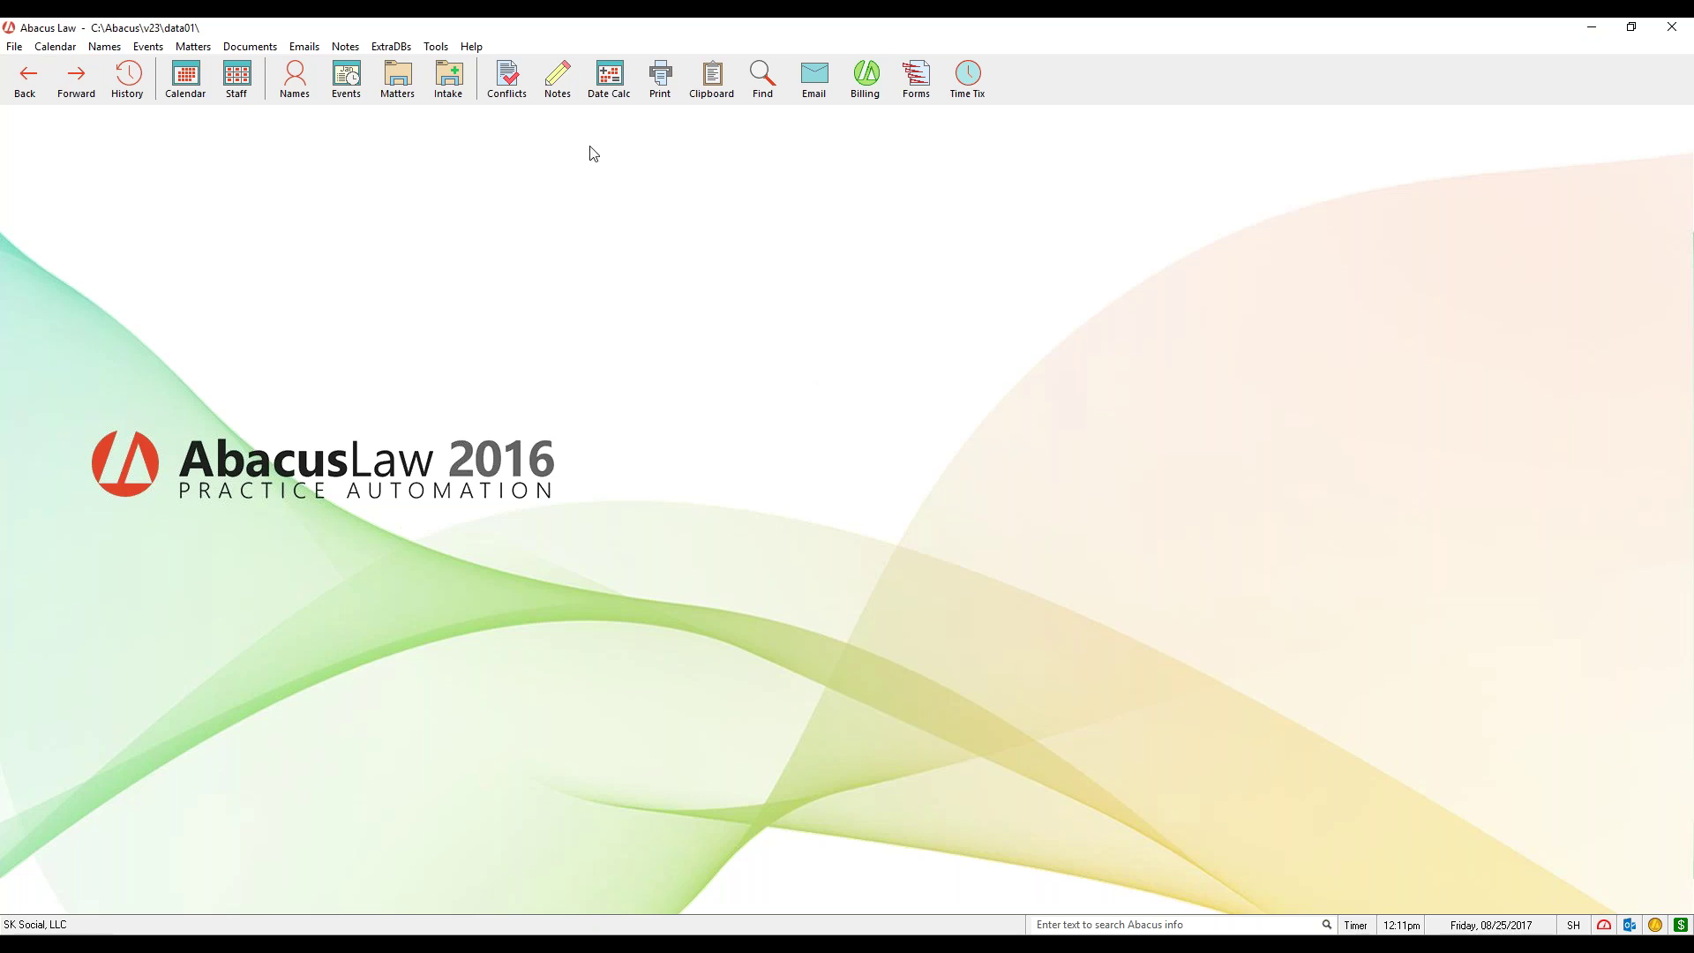
Step: Reopen the Conflict of Interest Check with an empty list of names
click(520, 99)
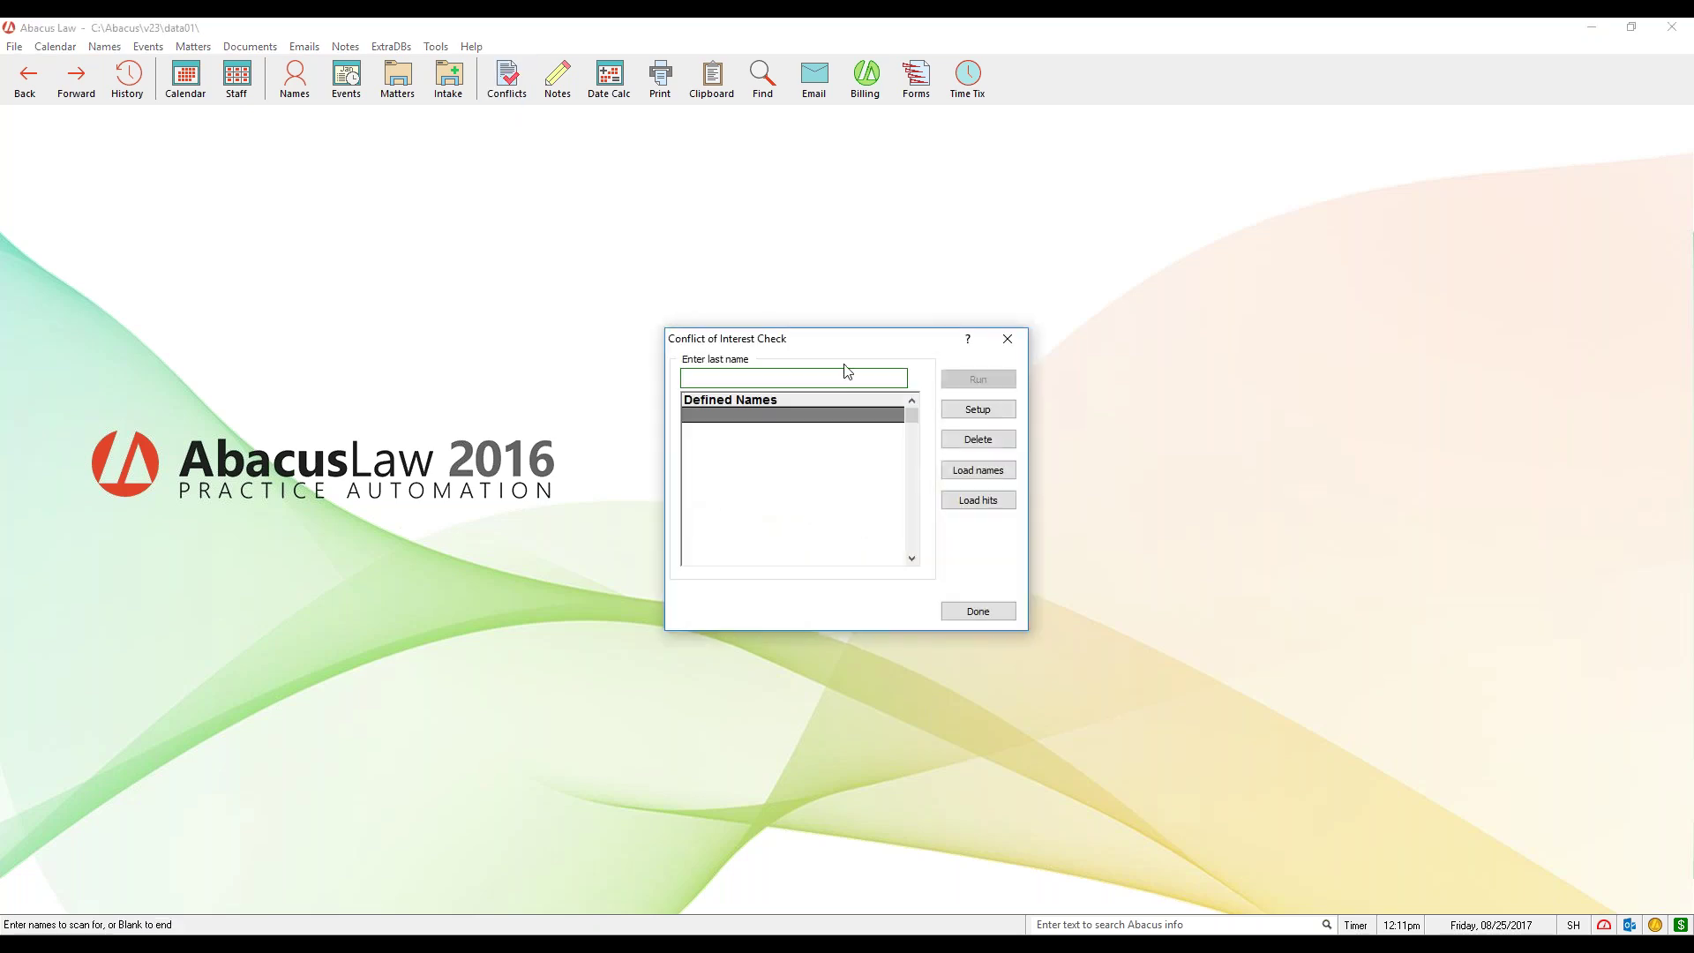
drag(901, 346, 878, 345)
drag(893, 330, 893, 328)
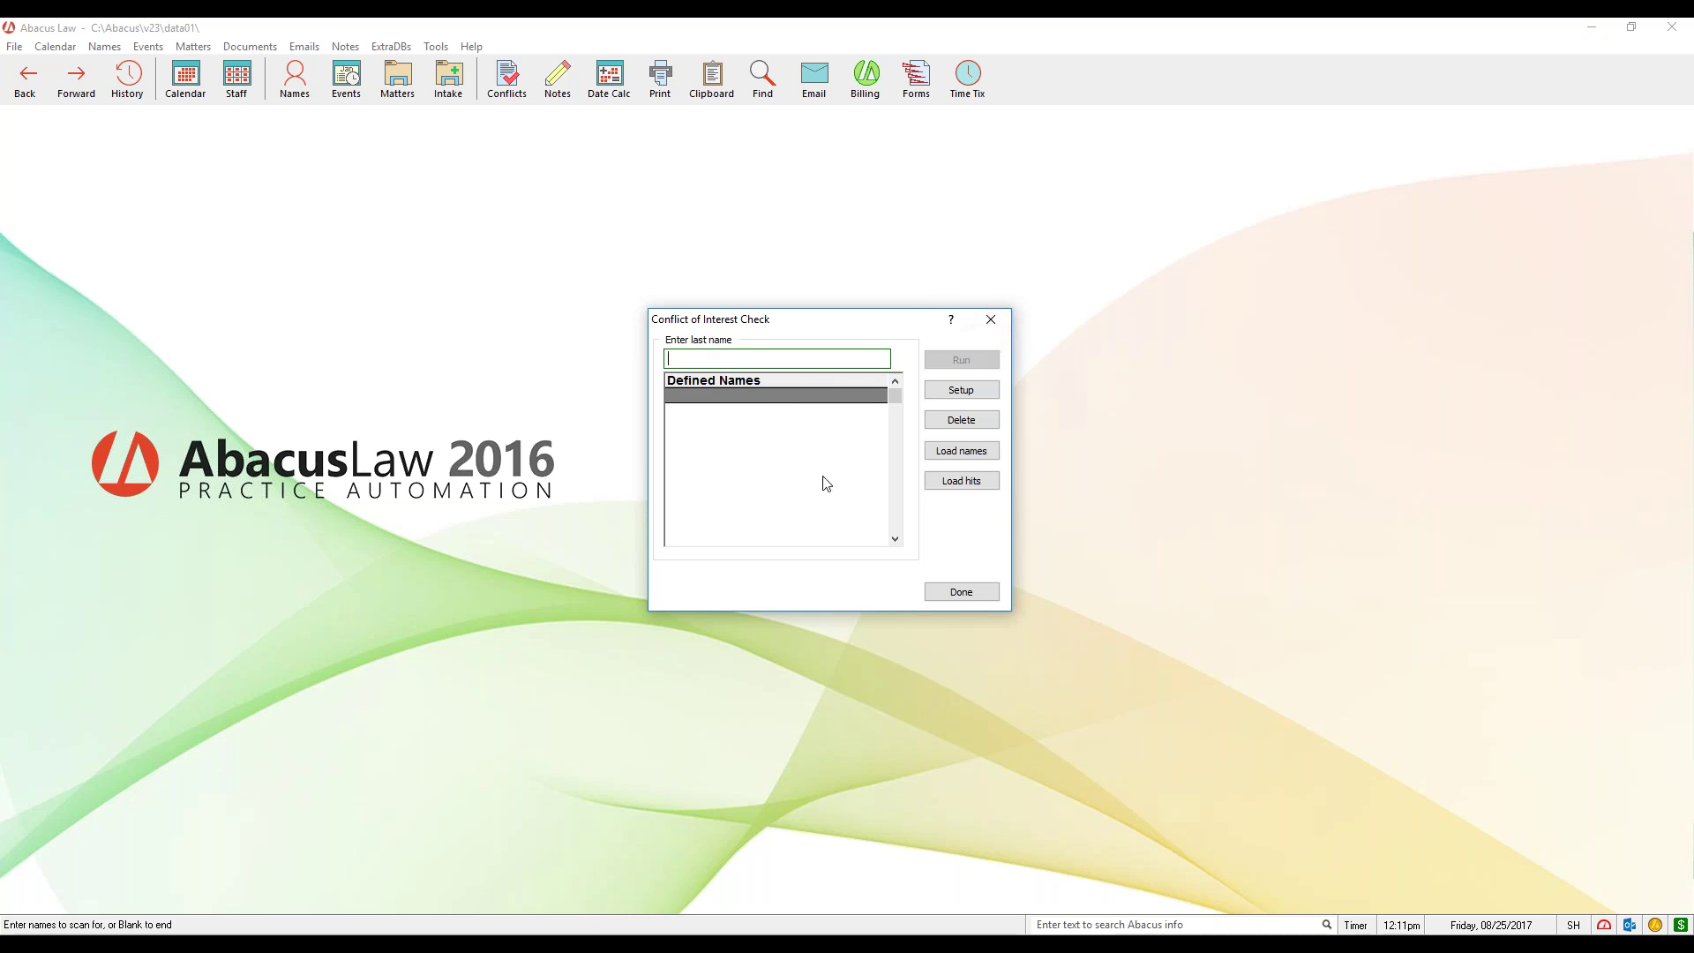
Step: Close the conflict check, run a Global Search on a last name across all files, and close the search
click(991, 319)
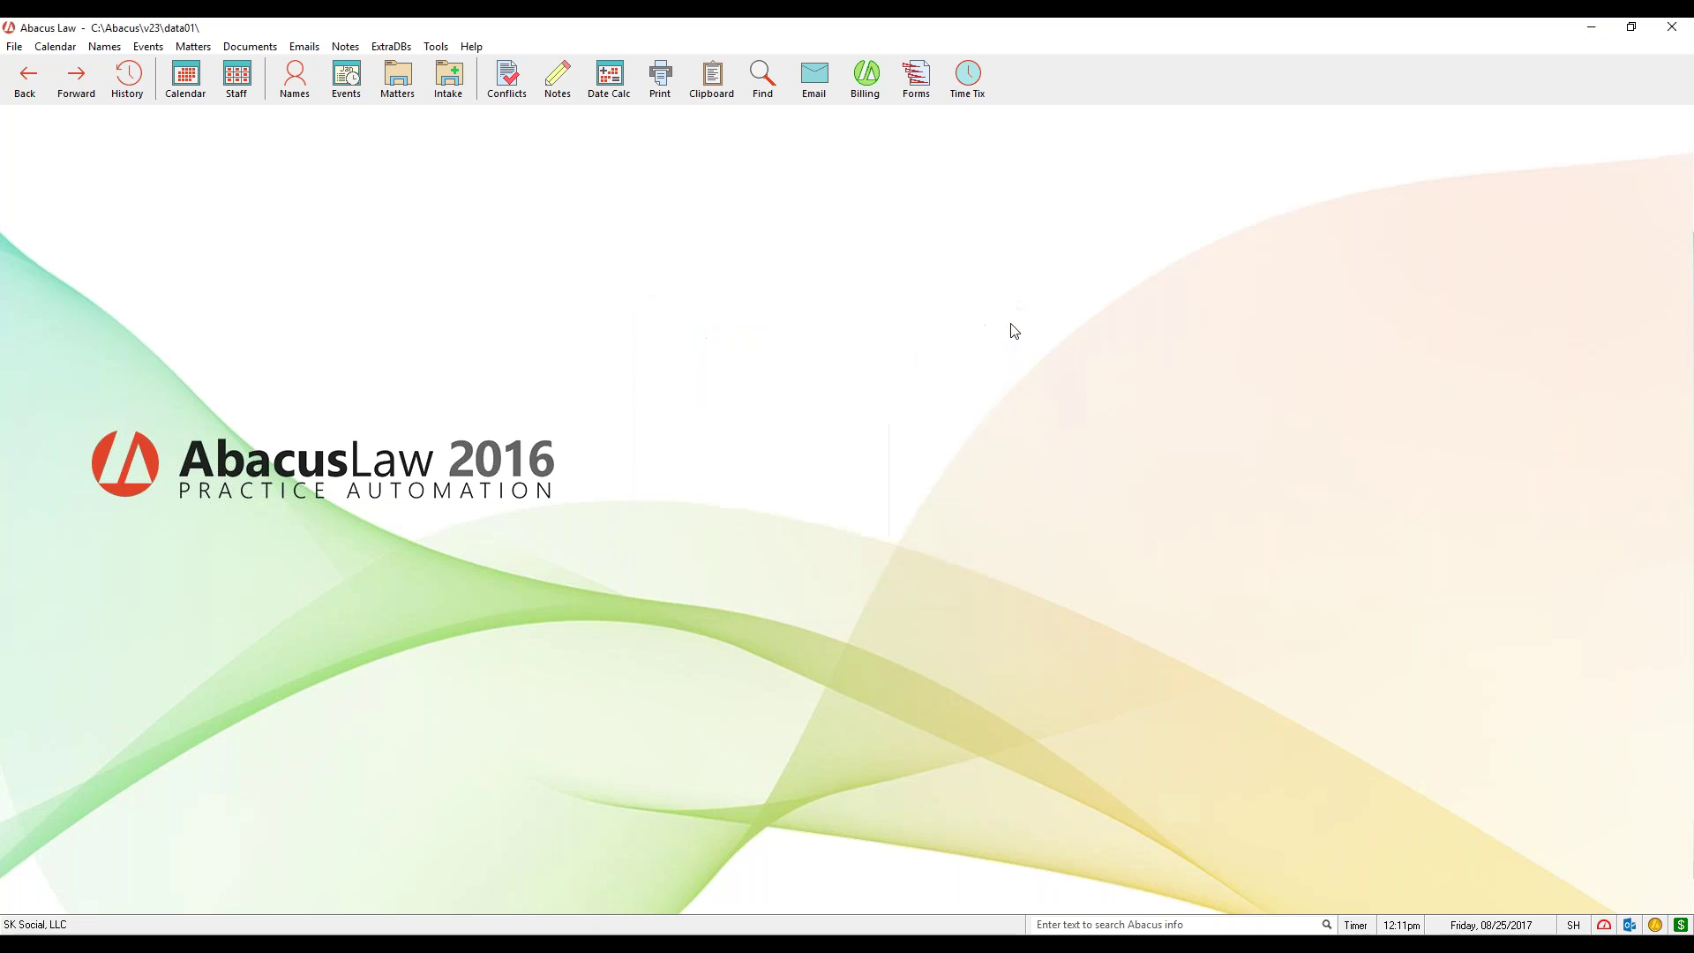
click(770, 96)
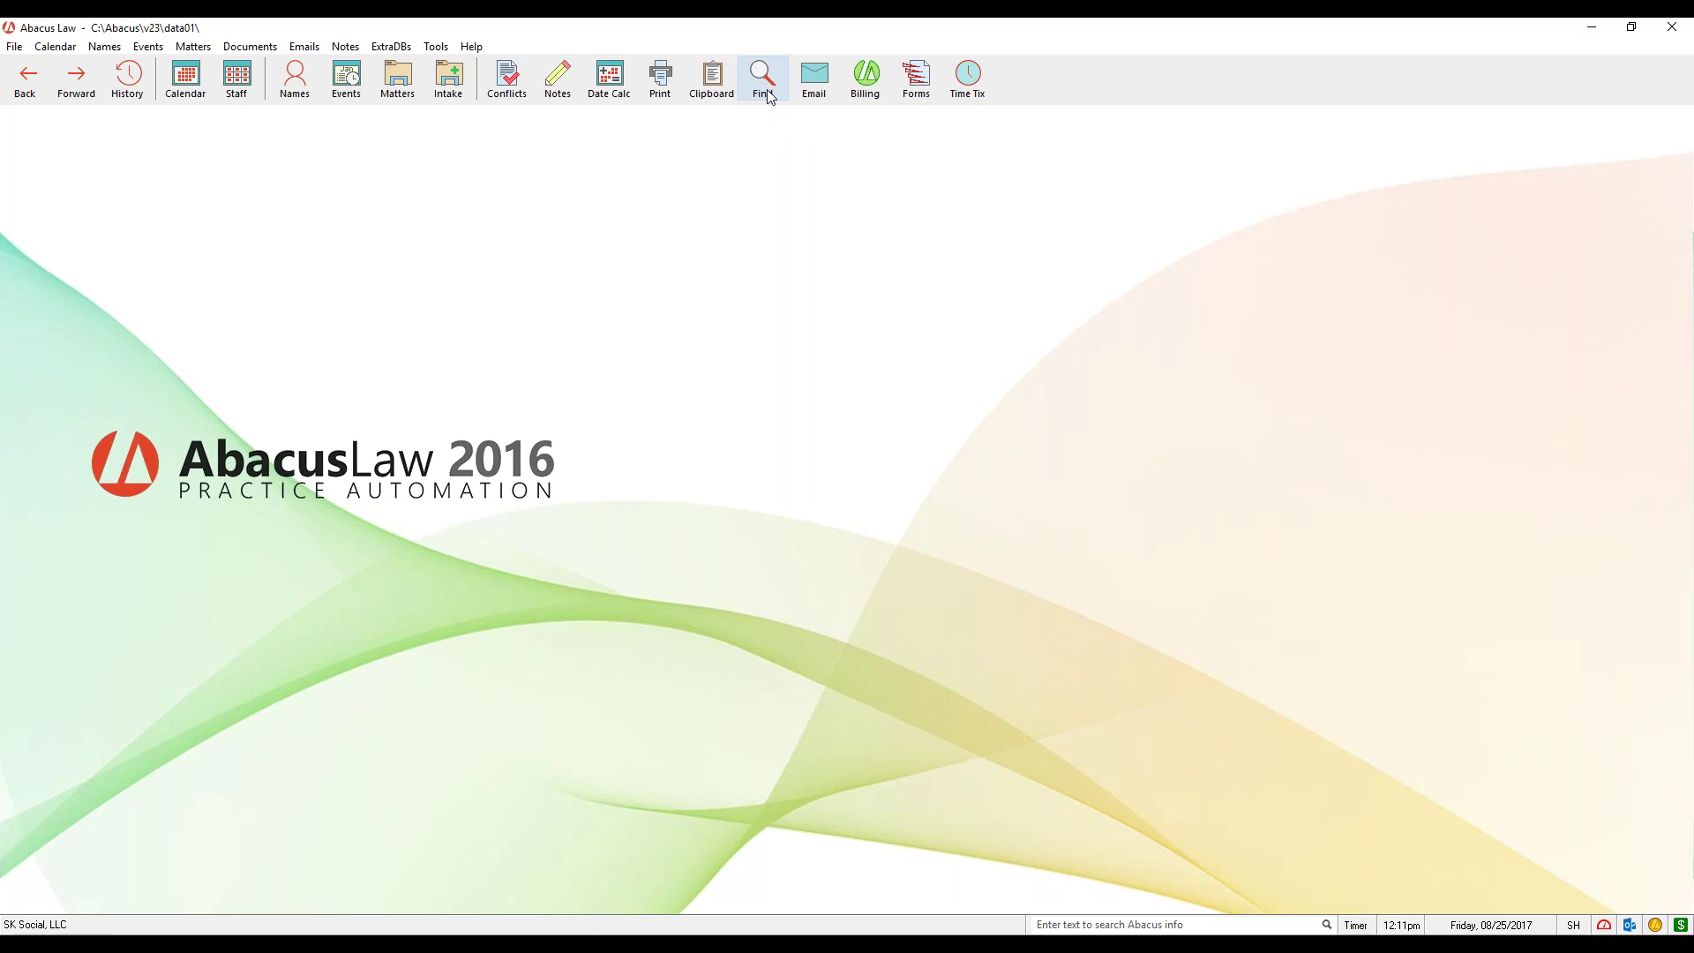
click(764, 80)
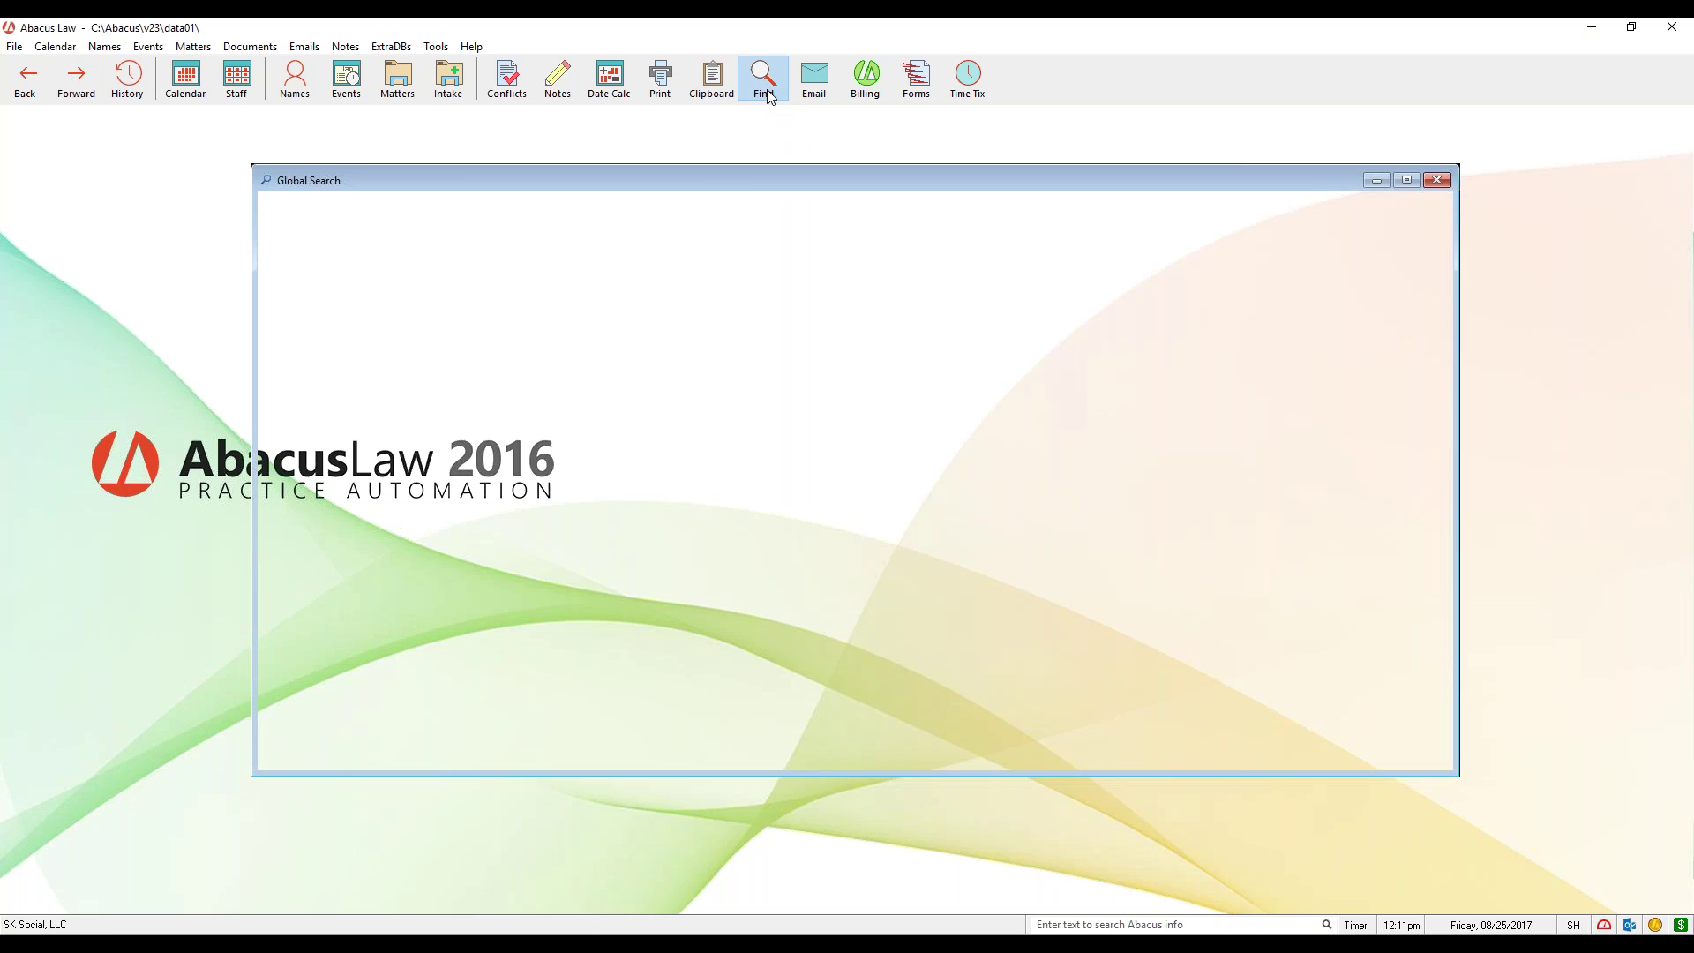
drag(843, 183, 838, 192)
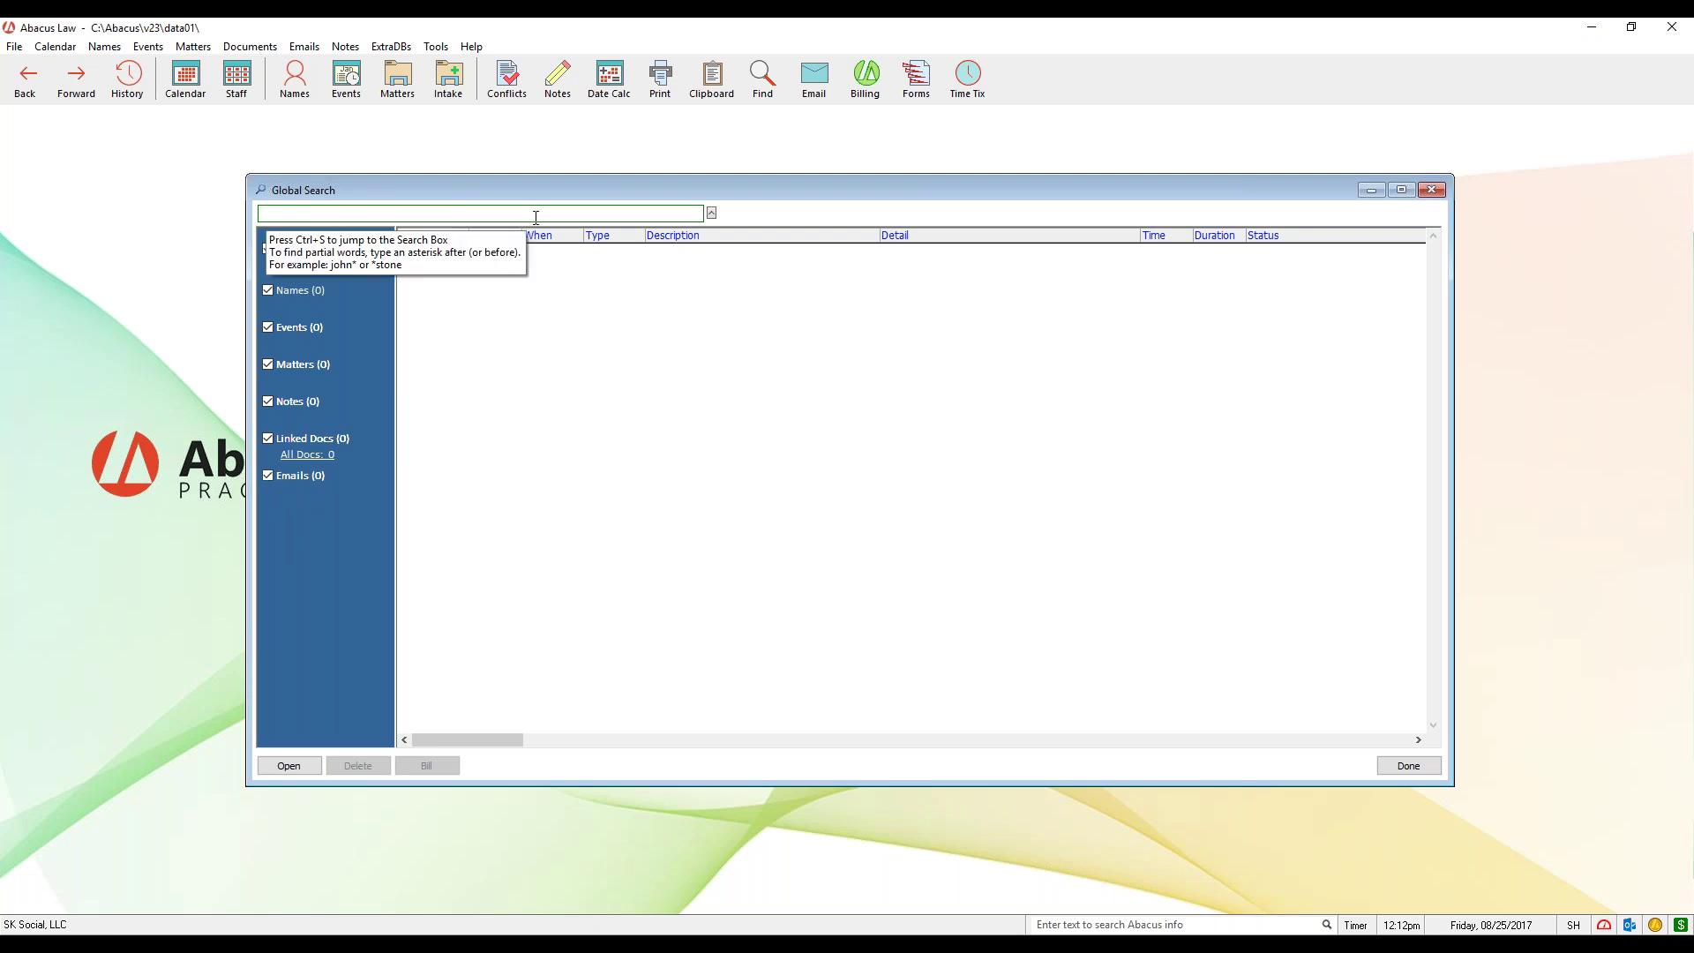
text(mith)
key(Return)
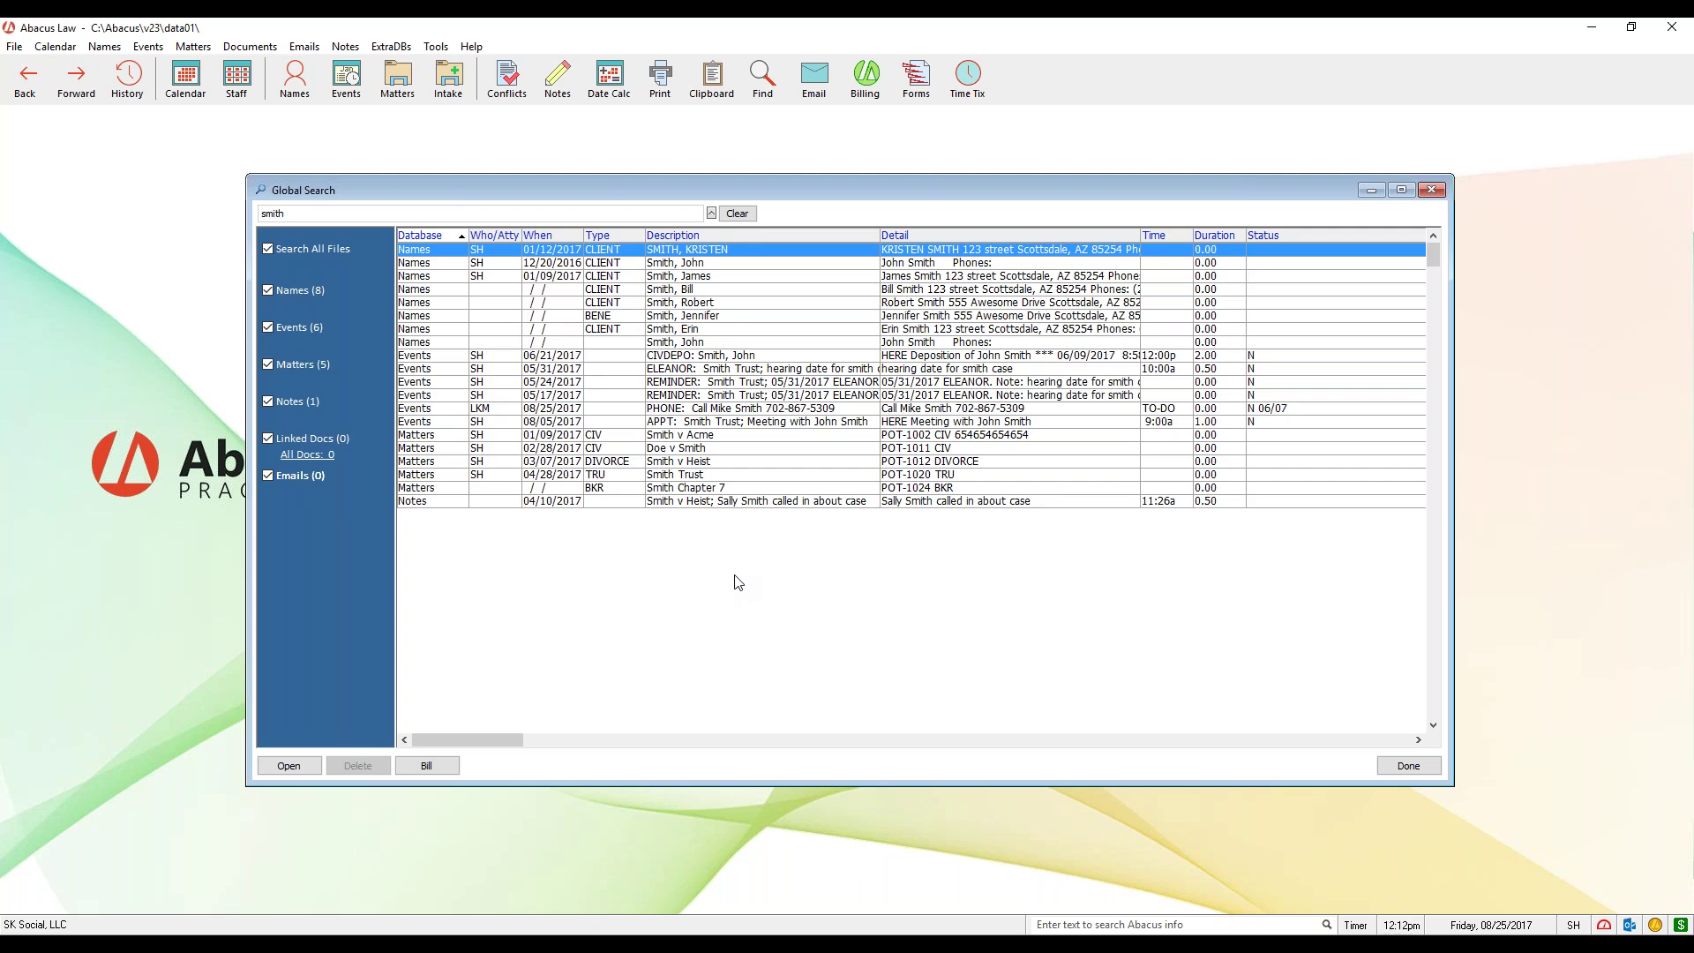
click(1436, 195)
click(1436, 195)
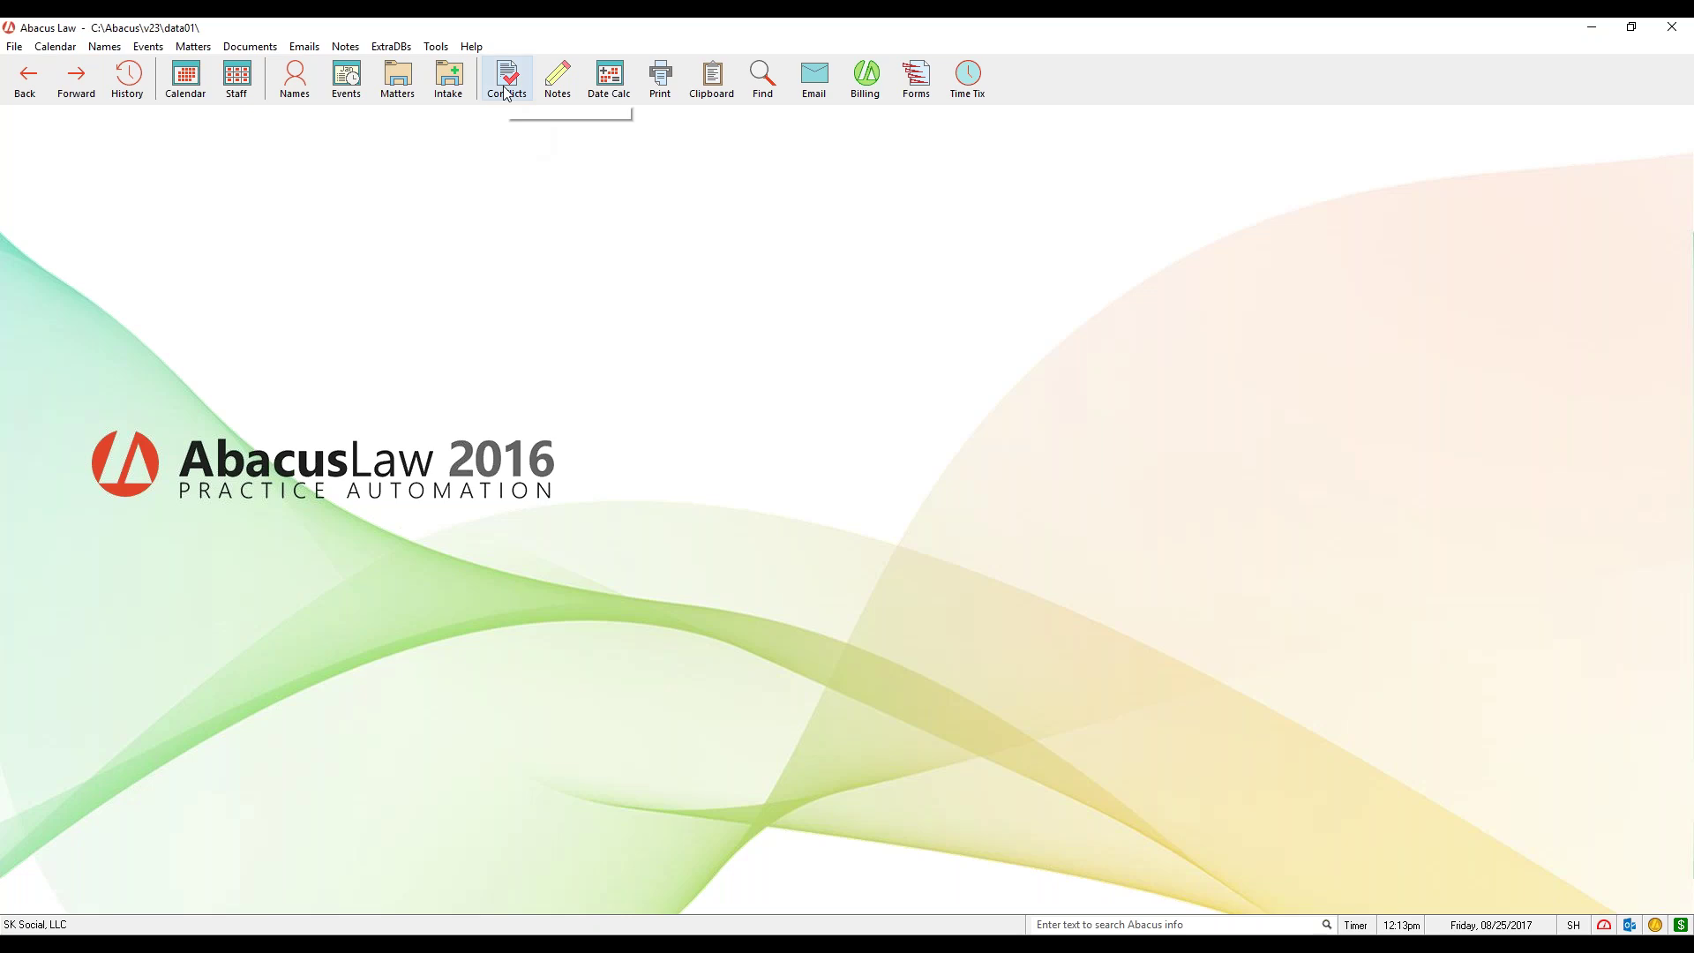
Step: Open the New Case Intake Form (Client Plaintiff)
click(459, 94)
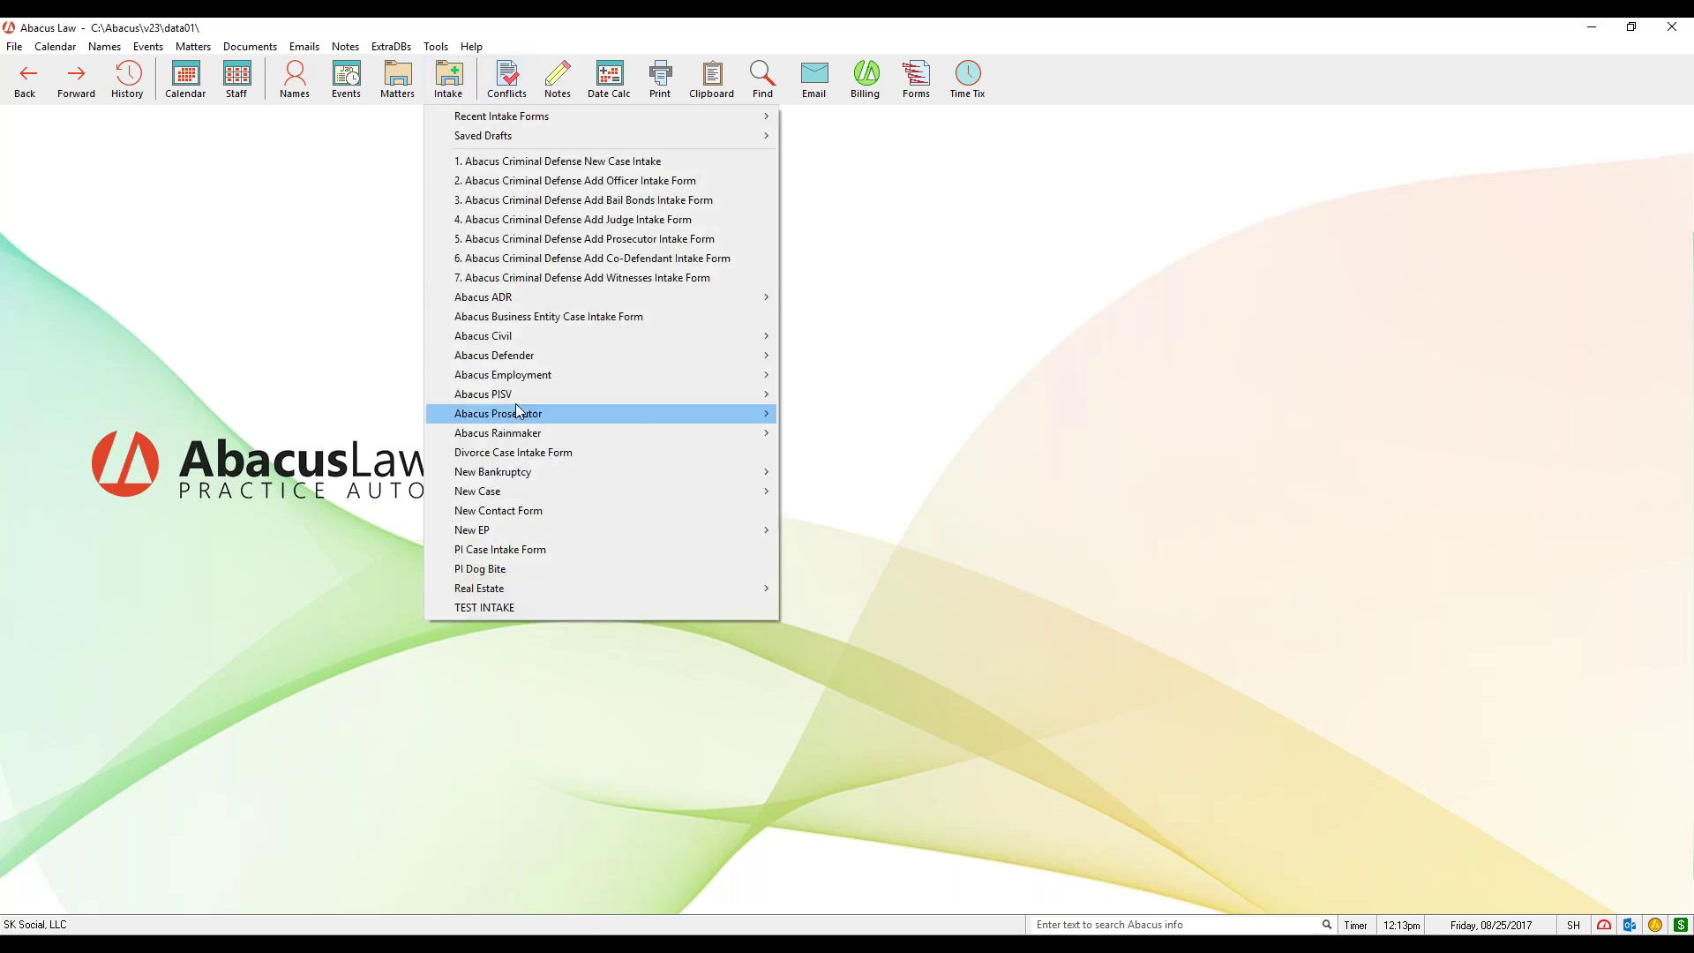
mouse_move(632, 490)
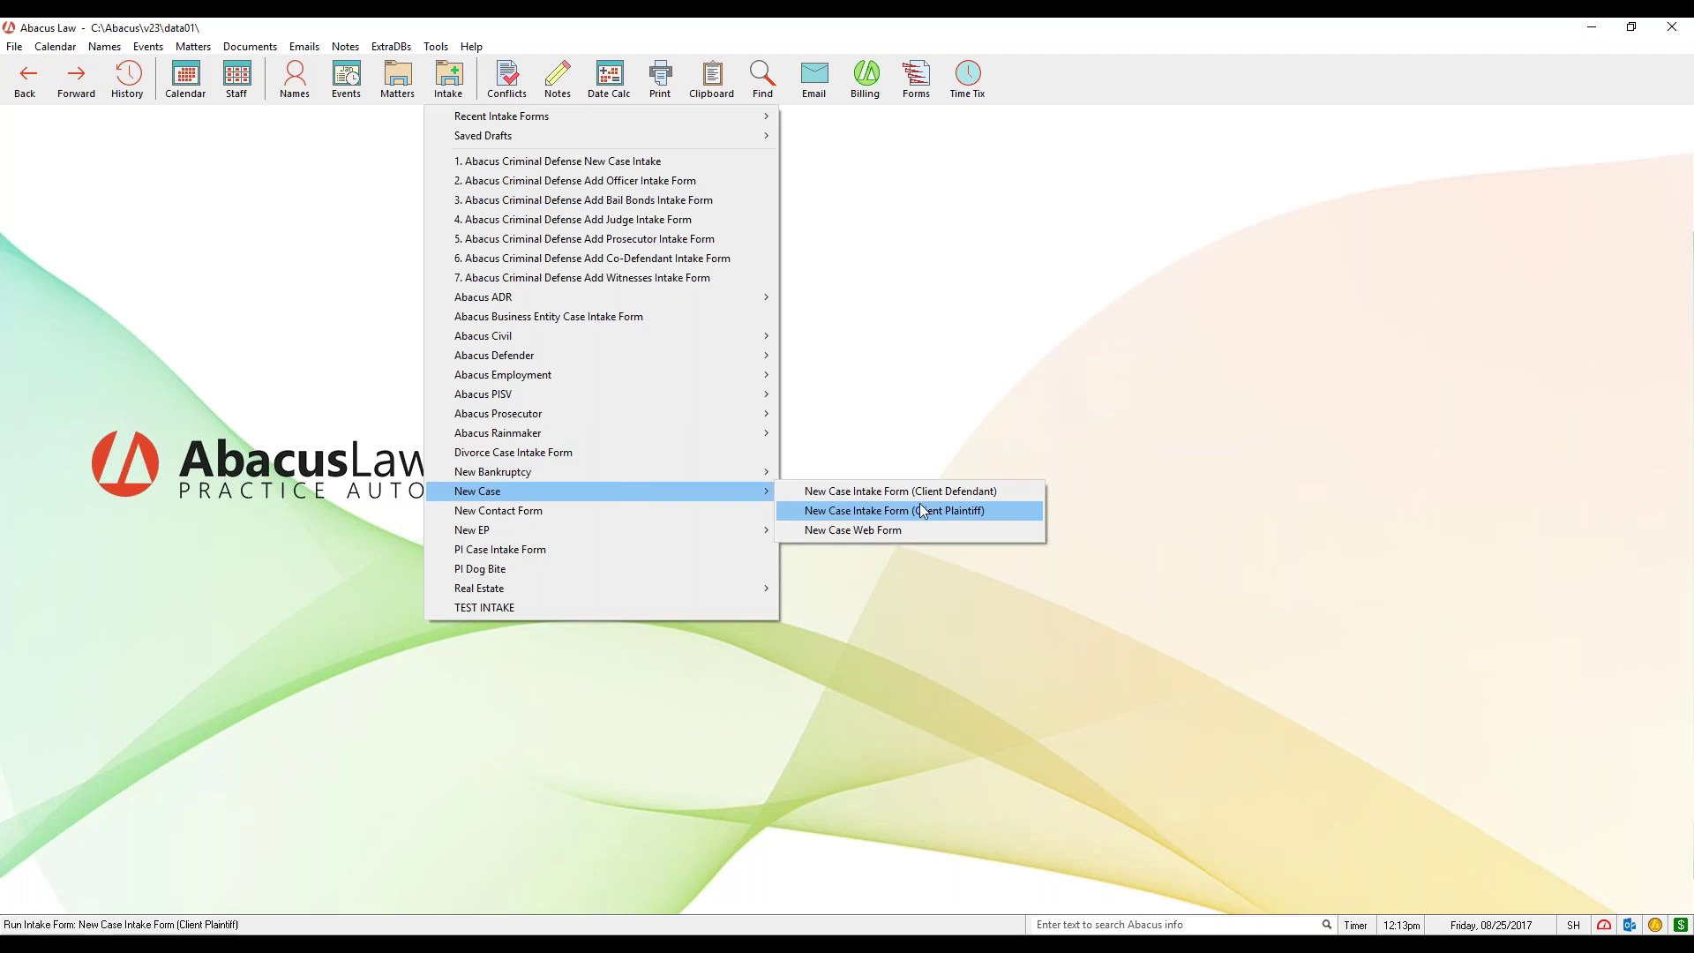
click(958, 511)
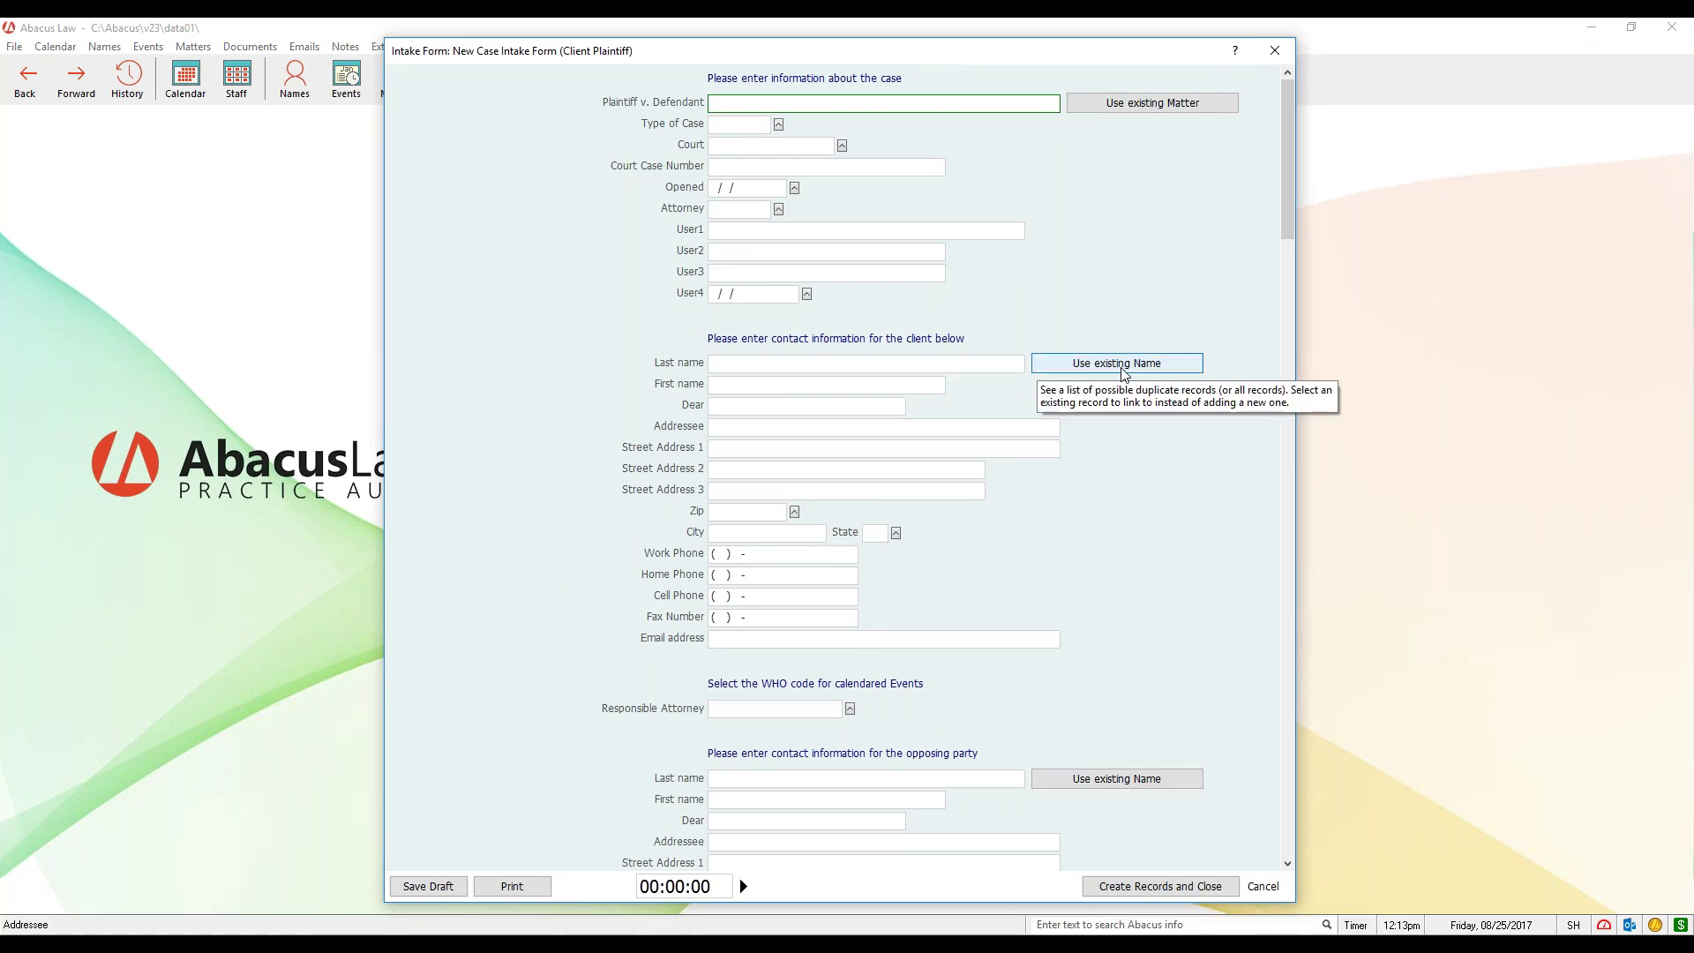
Step: Enter the client's last and first name in the intake form and decline adding a new client with the same name
click(838, 363)
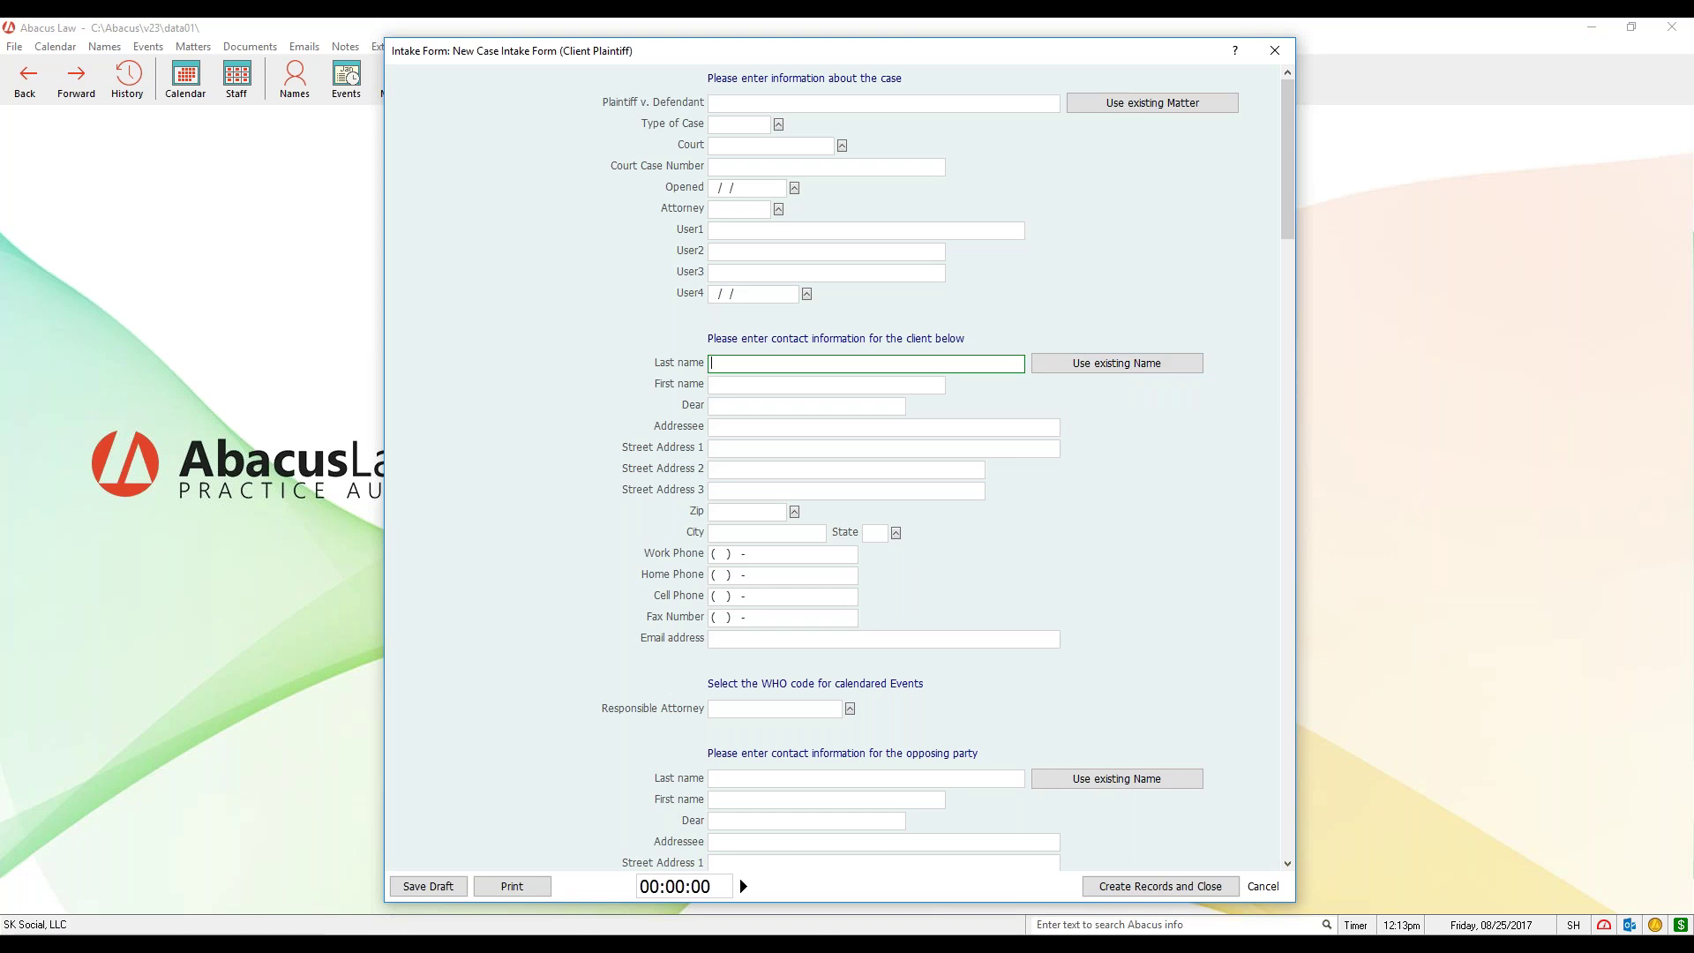
text(smith)
click(712, 384)
text(john)
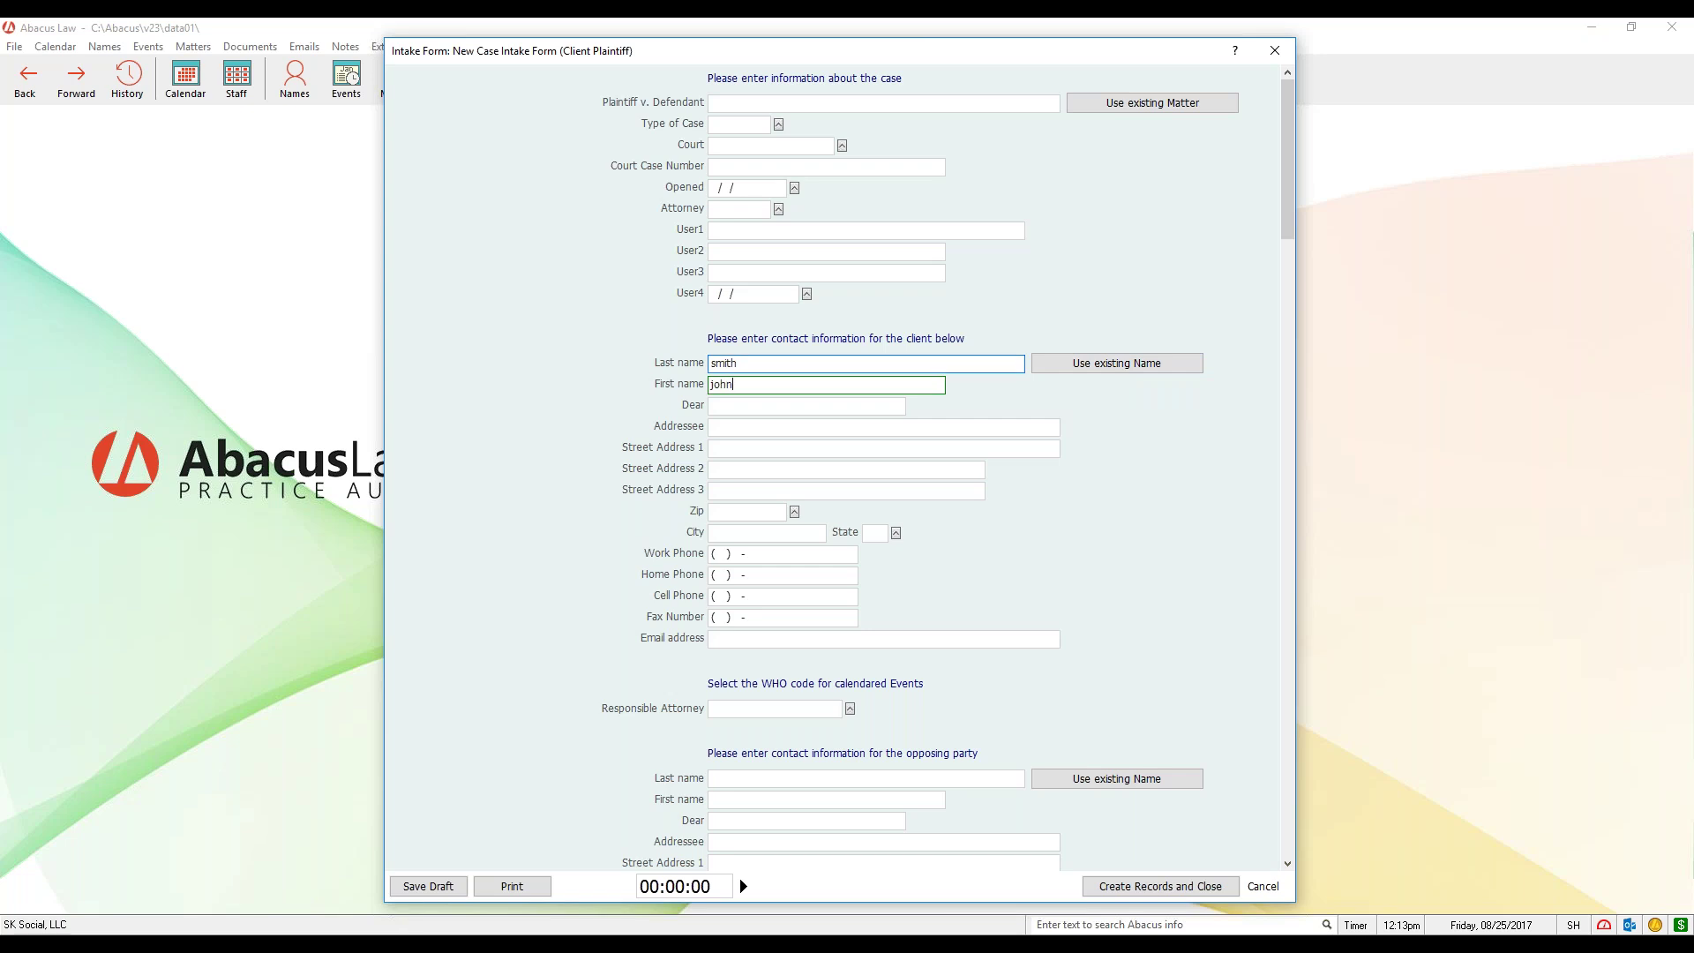
key(Tab)
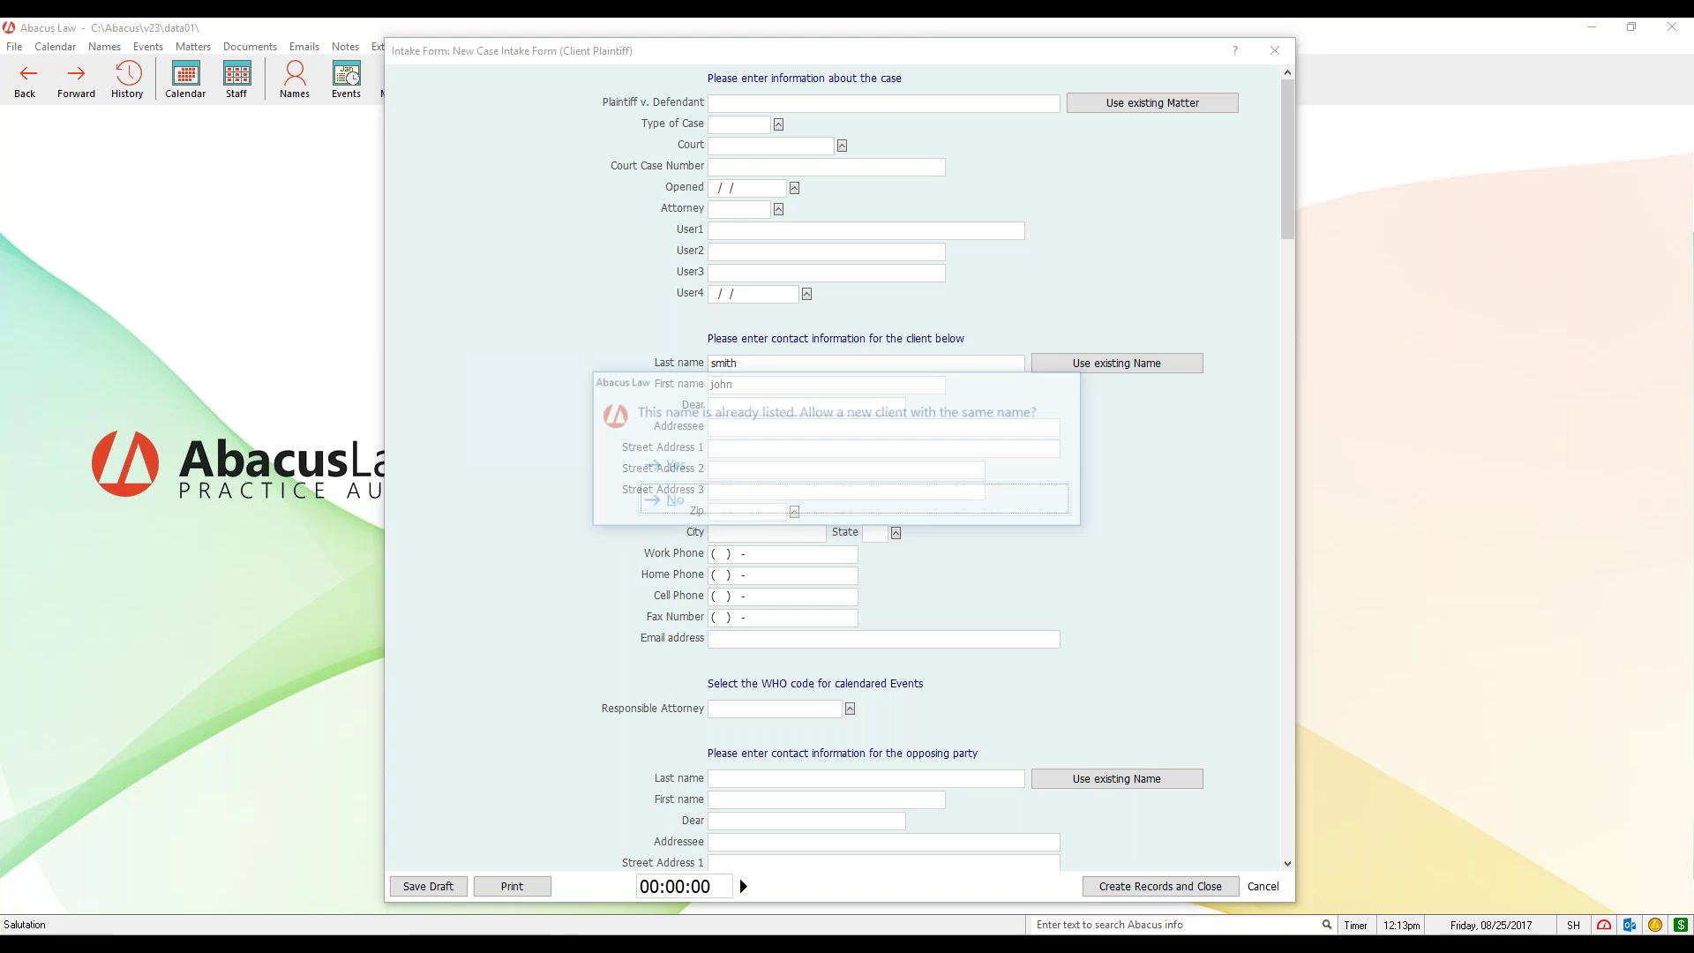
drag(850, 388, 858, 417)
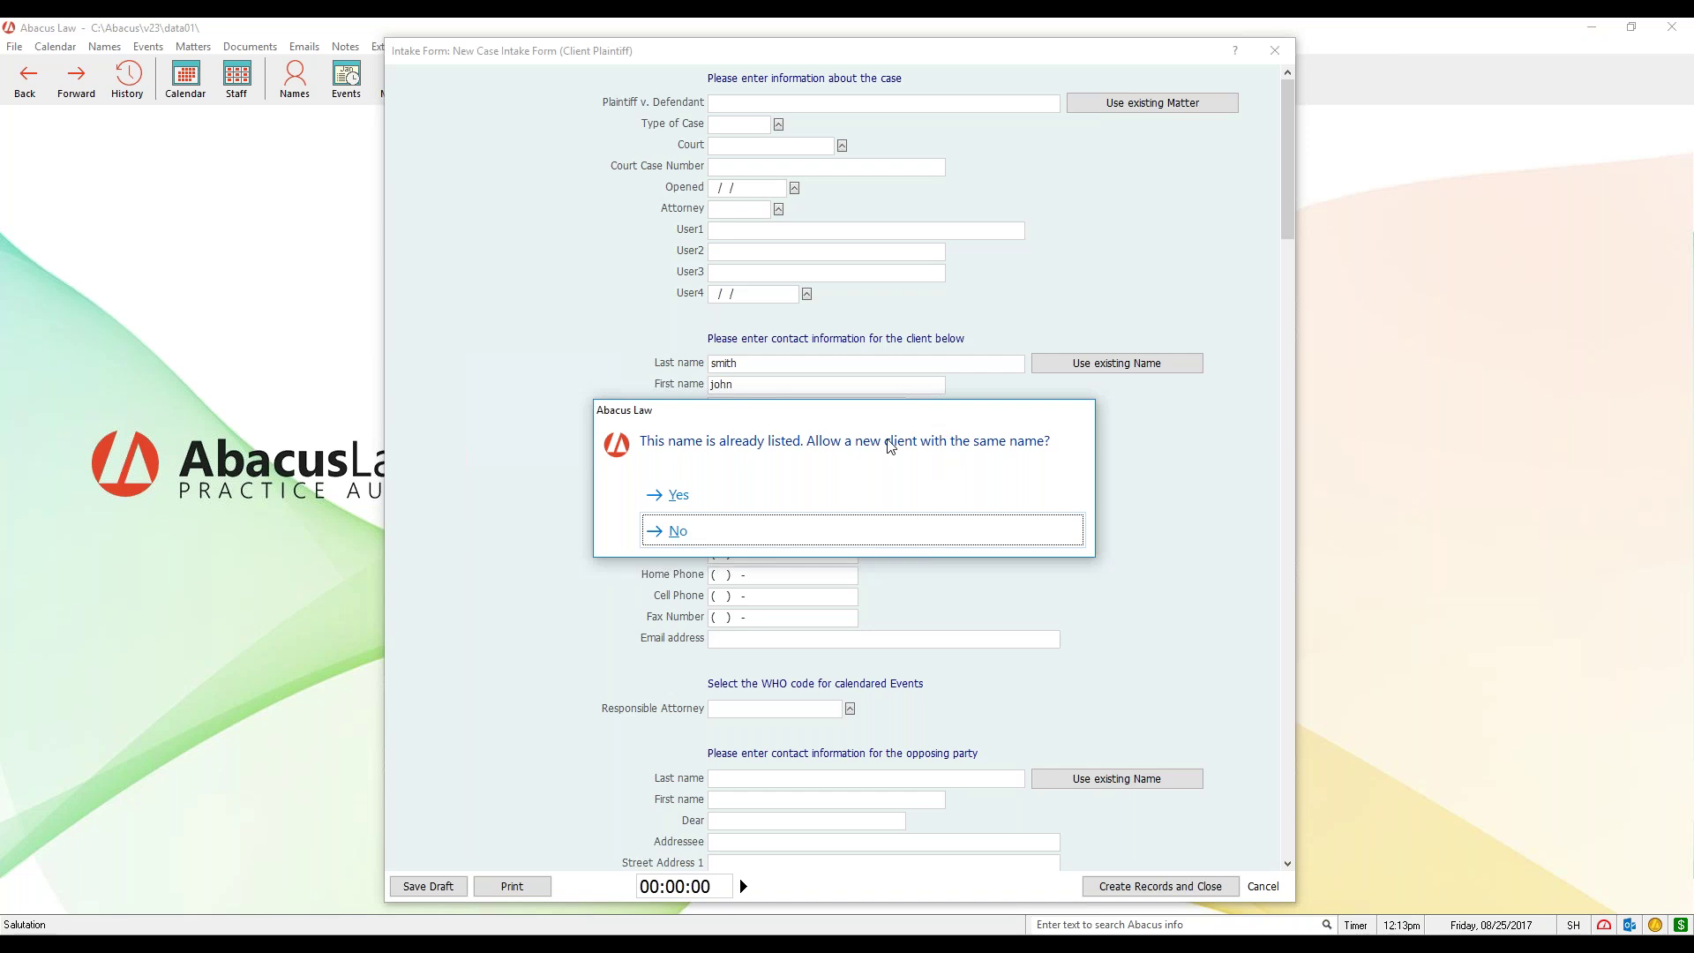
click(711, 533)
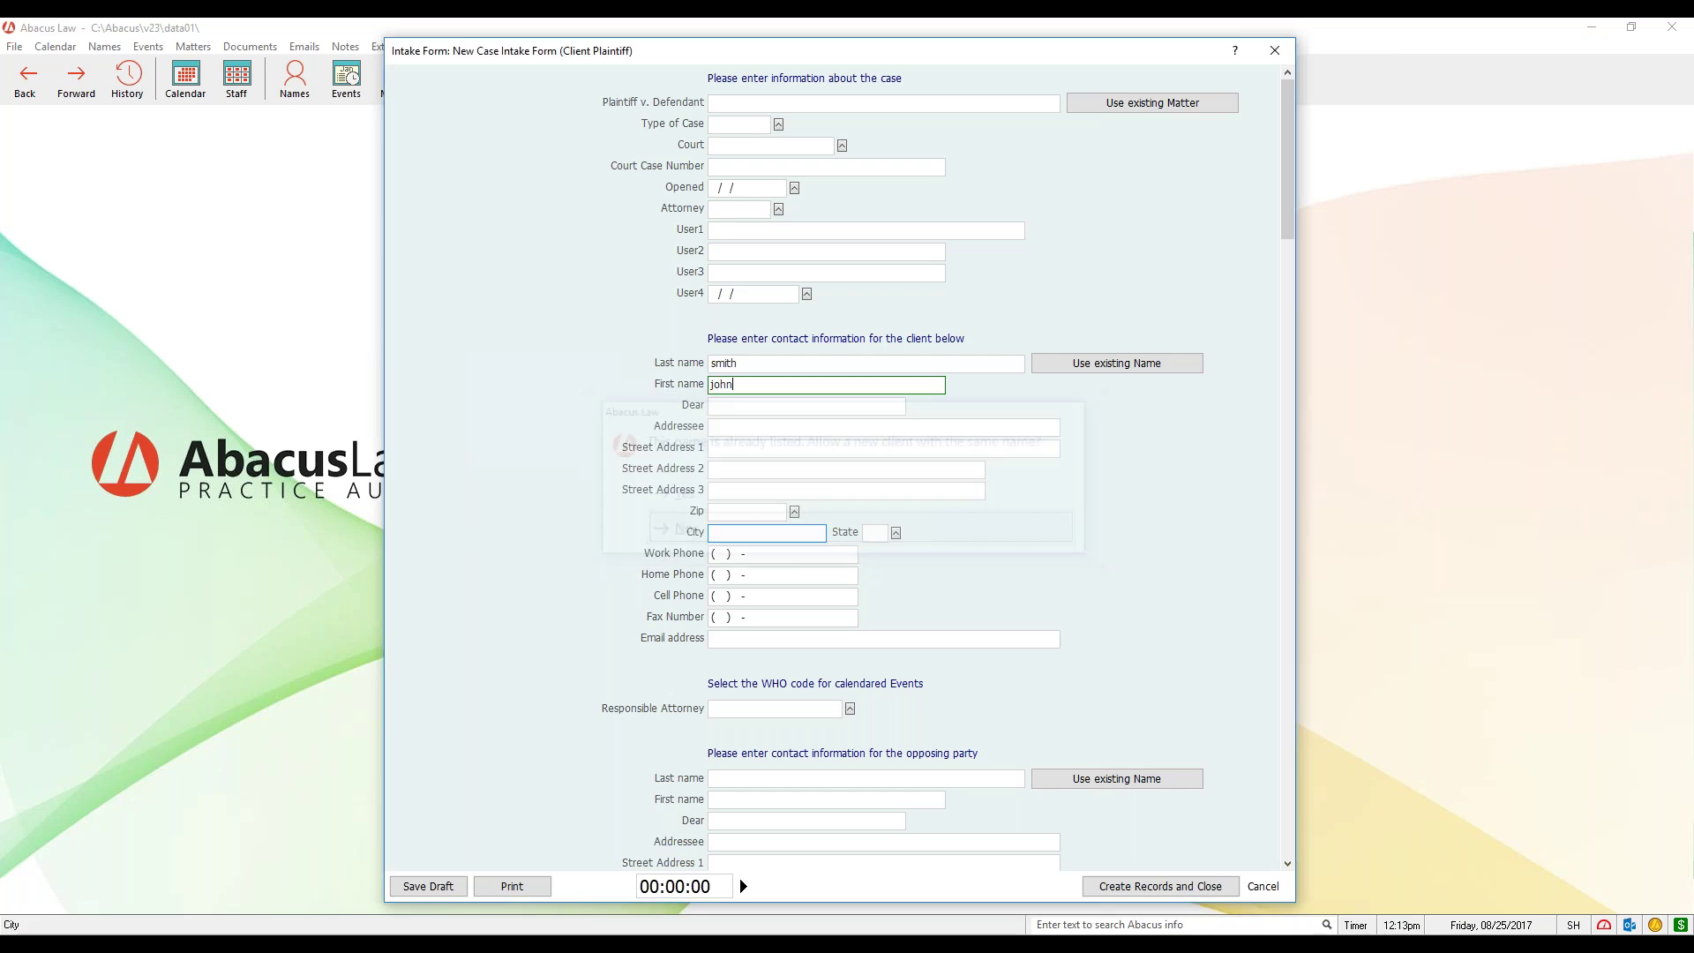
Step: Review the possible duplicate records for the client without keeping the existing name, and close the intake form without creating records
click(1149, 365)
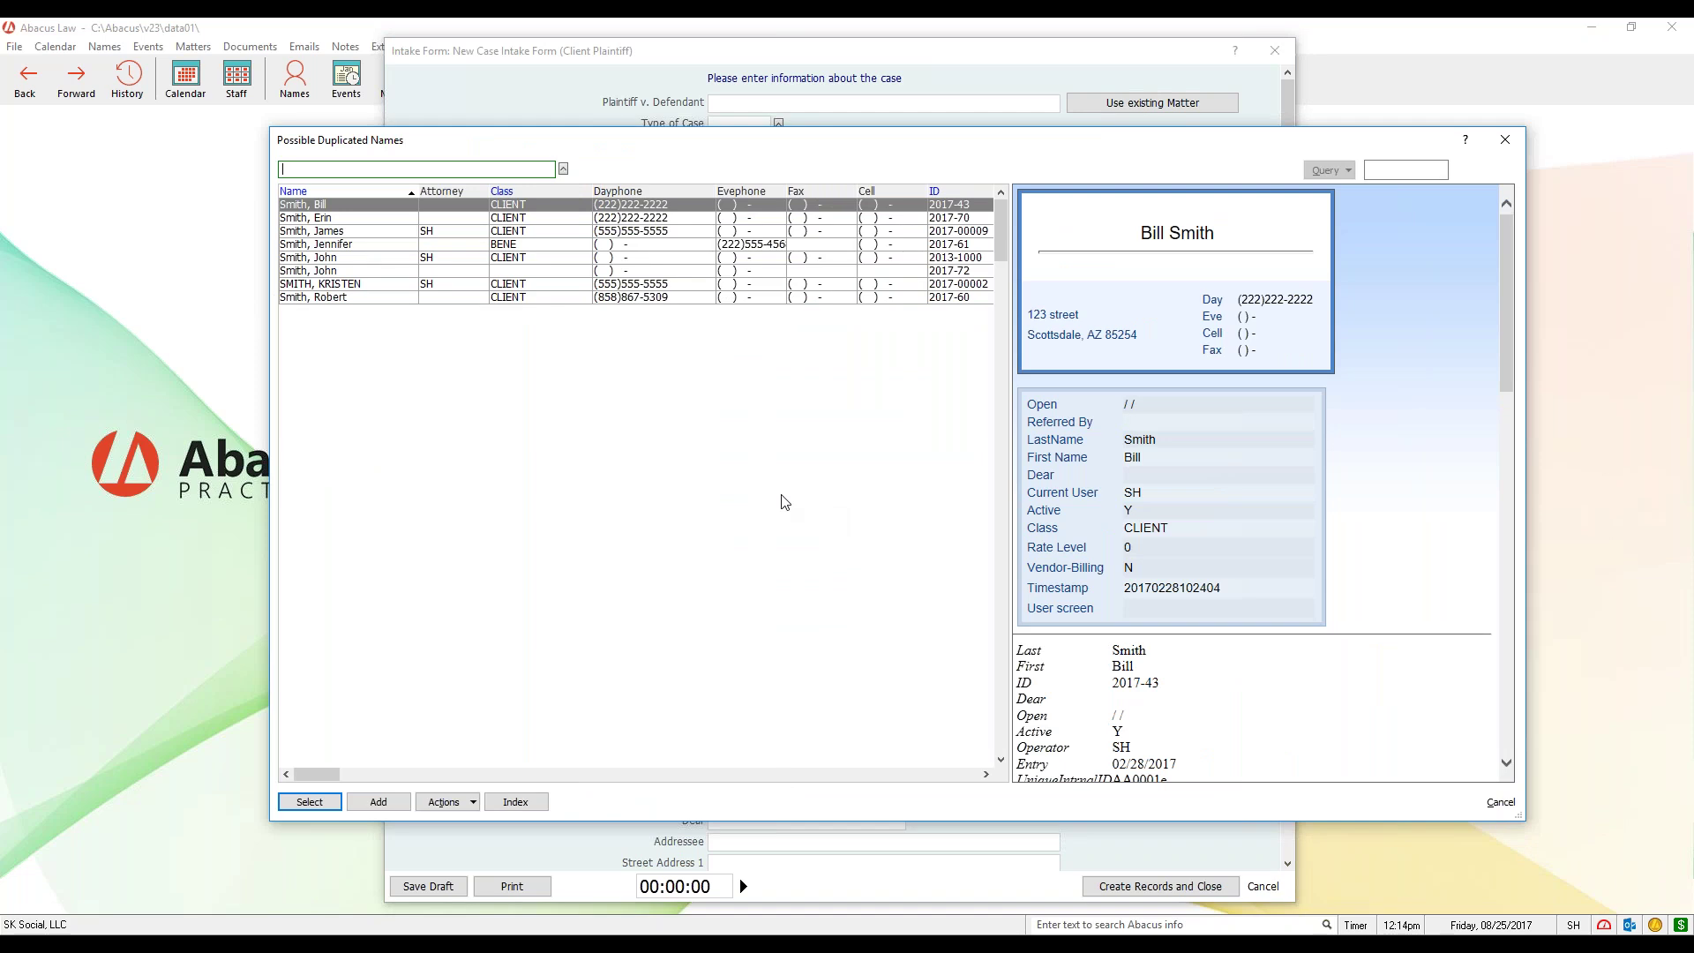
click(352, 246)
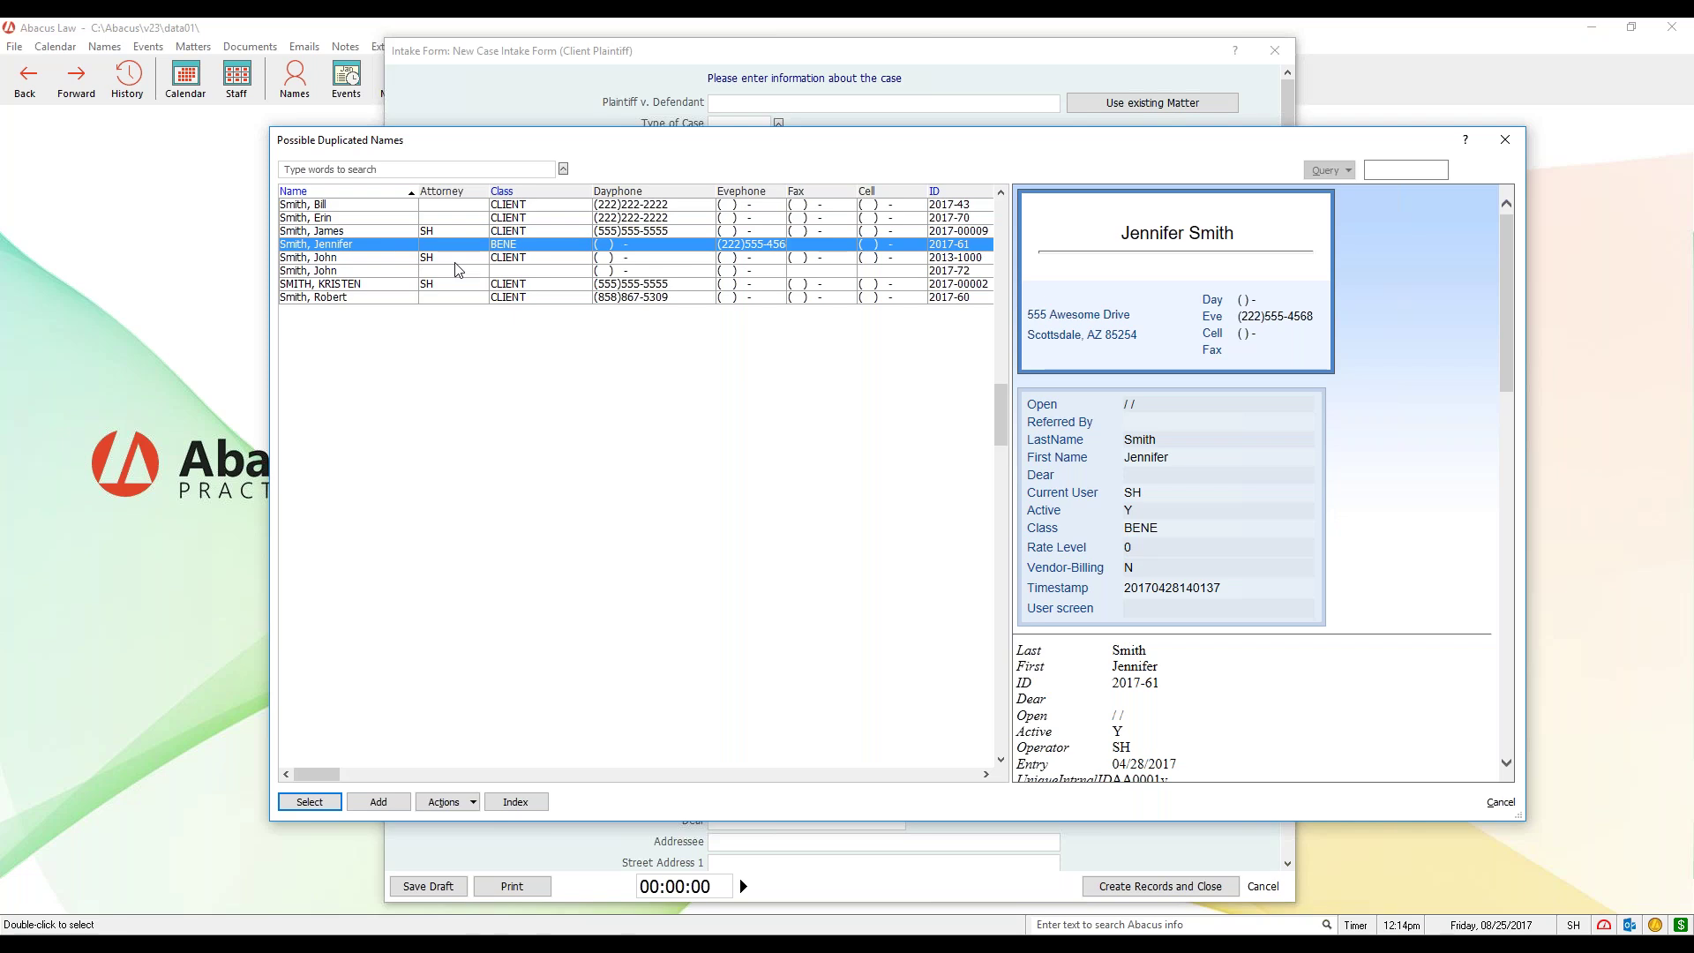
drag(1112, 149, 1102, 171)
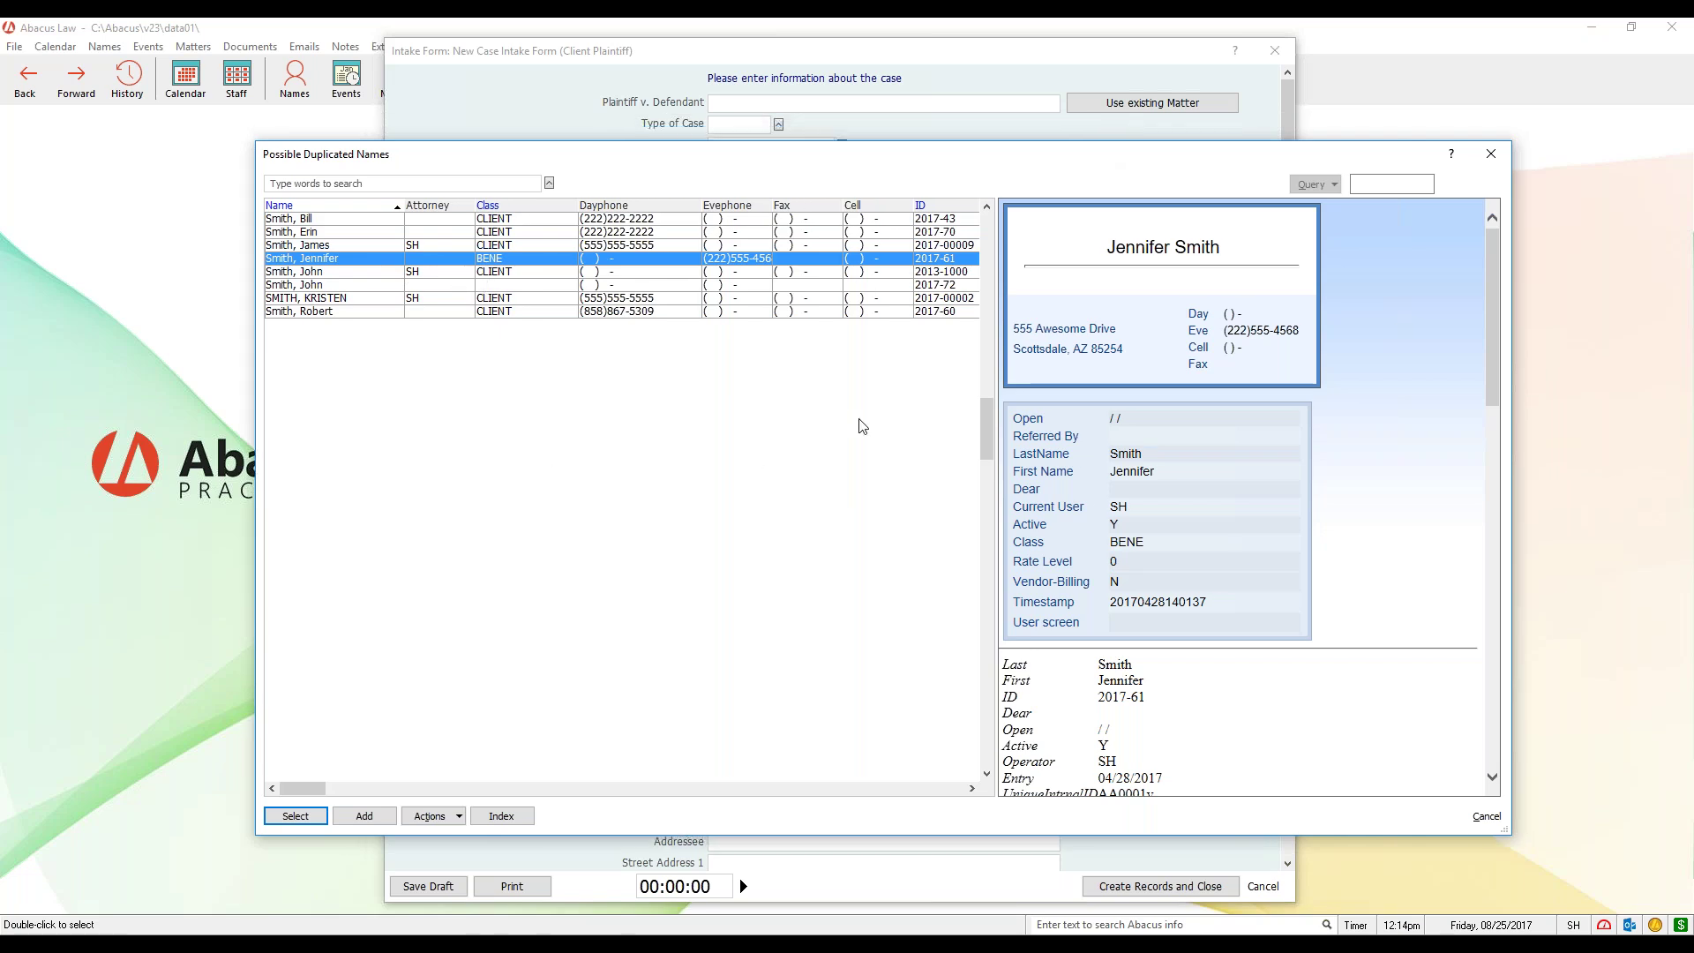
click(1492, 163)
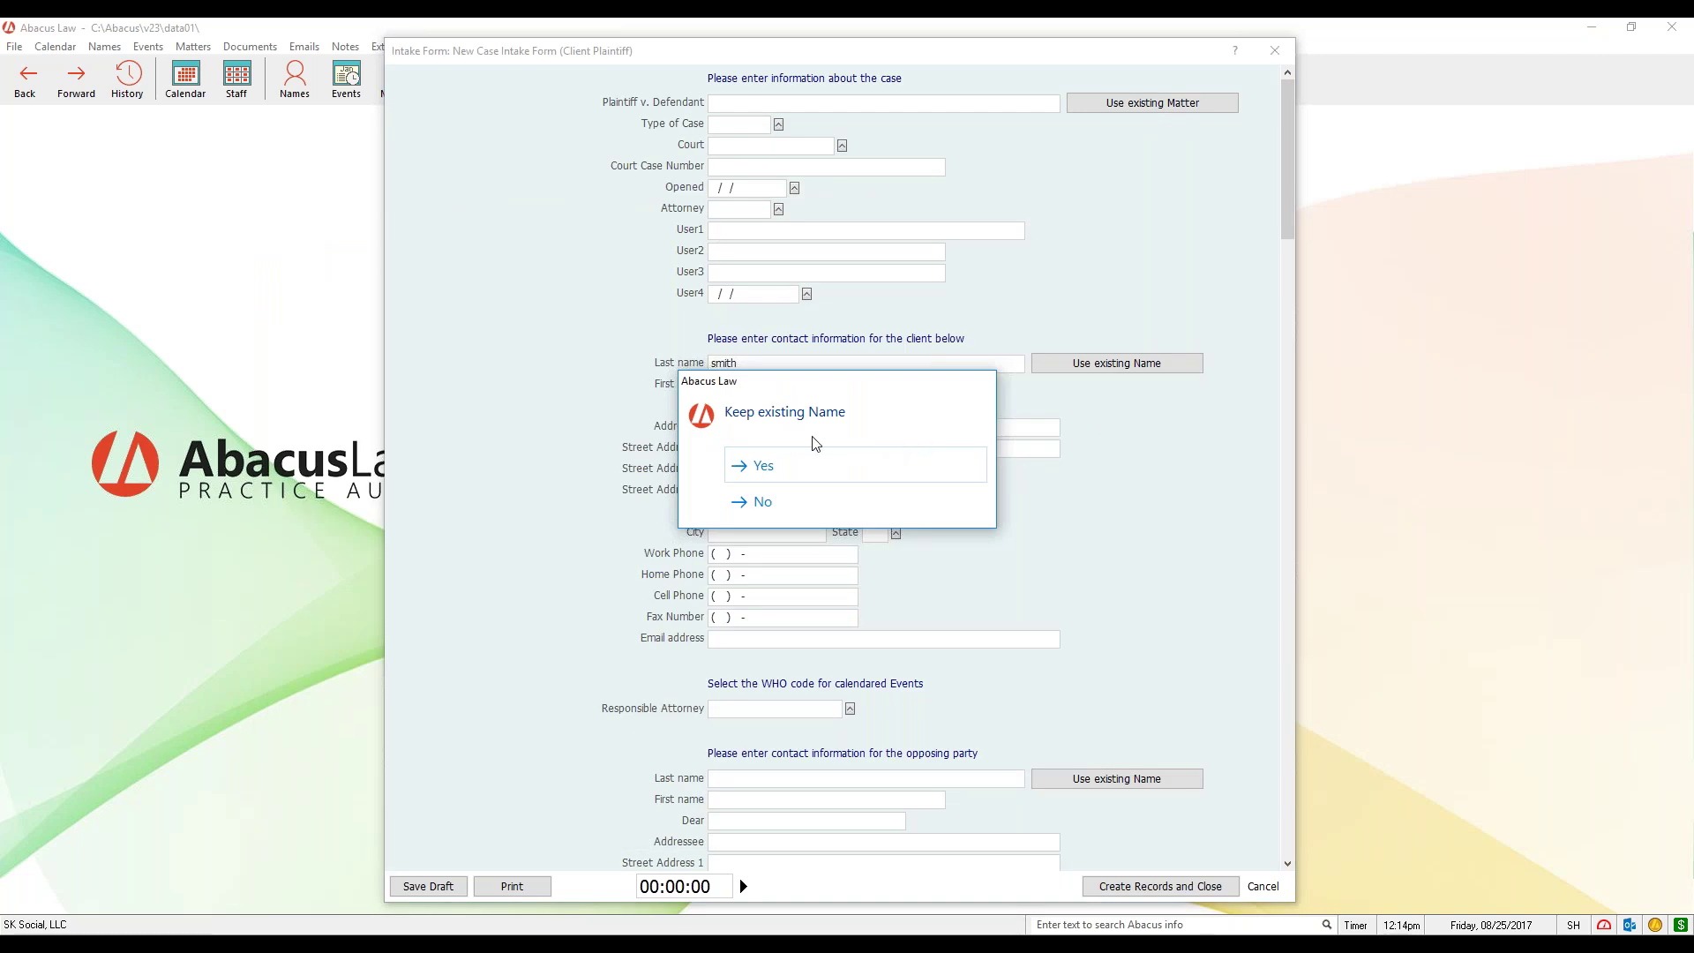
click(799, 504)
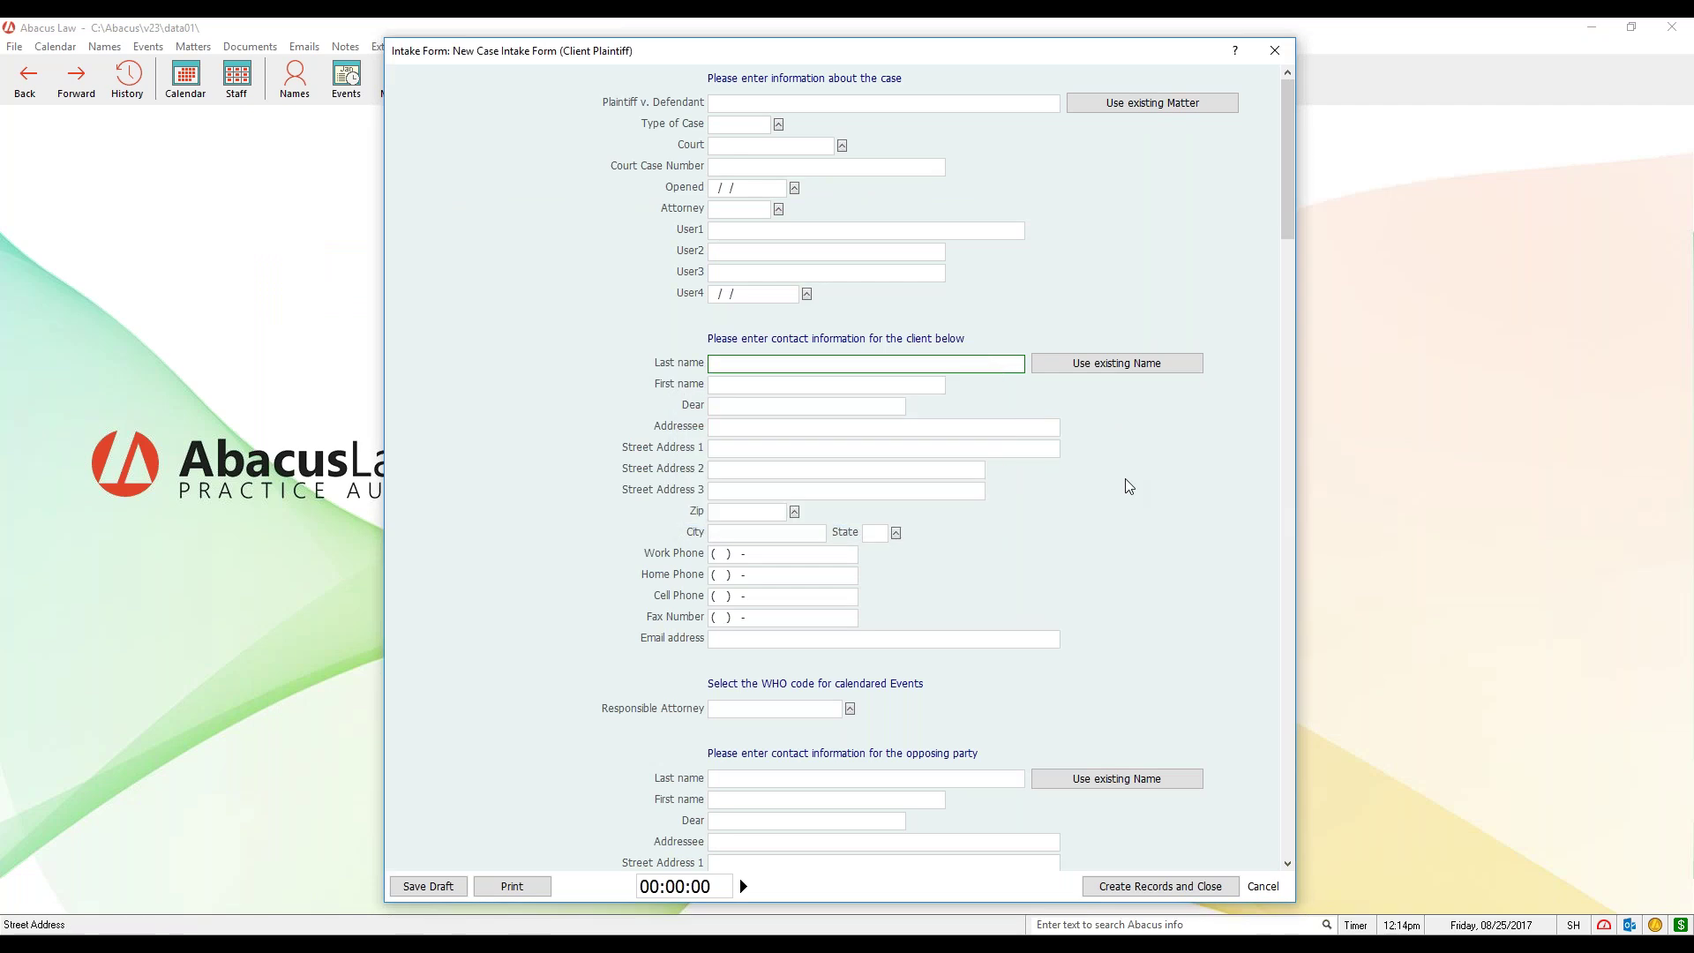
click(1274, 50)
click(870, 520)
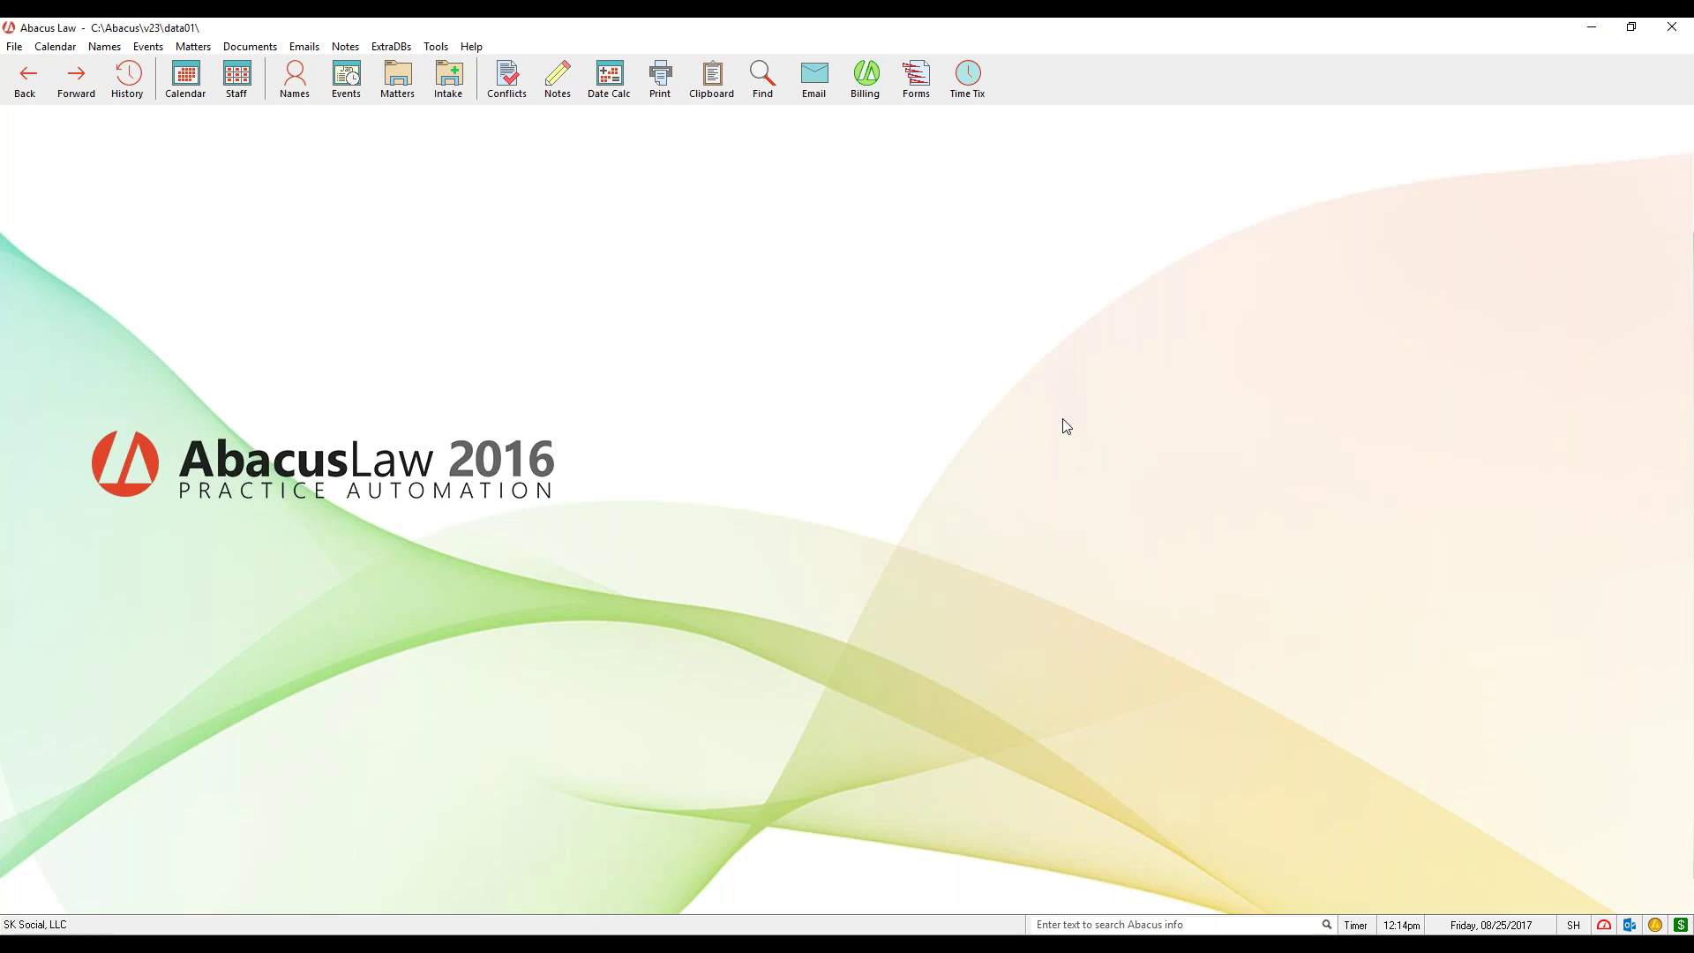
click(513, 97)
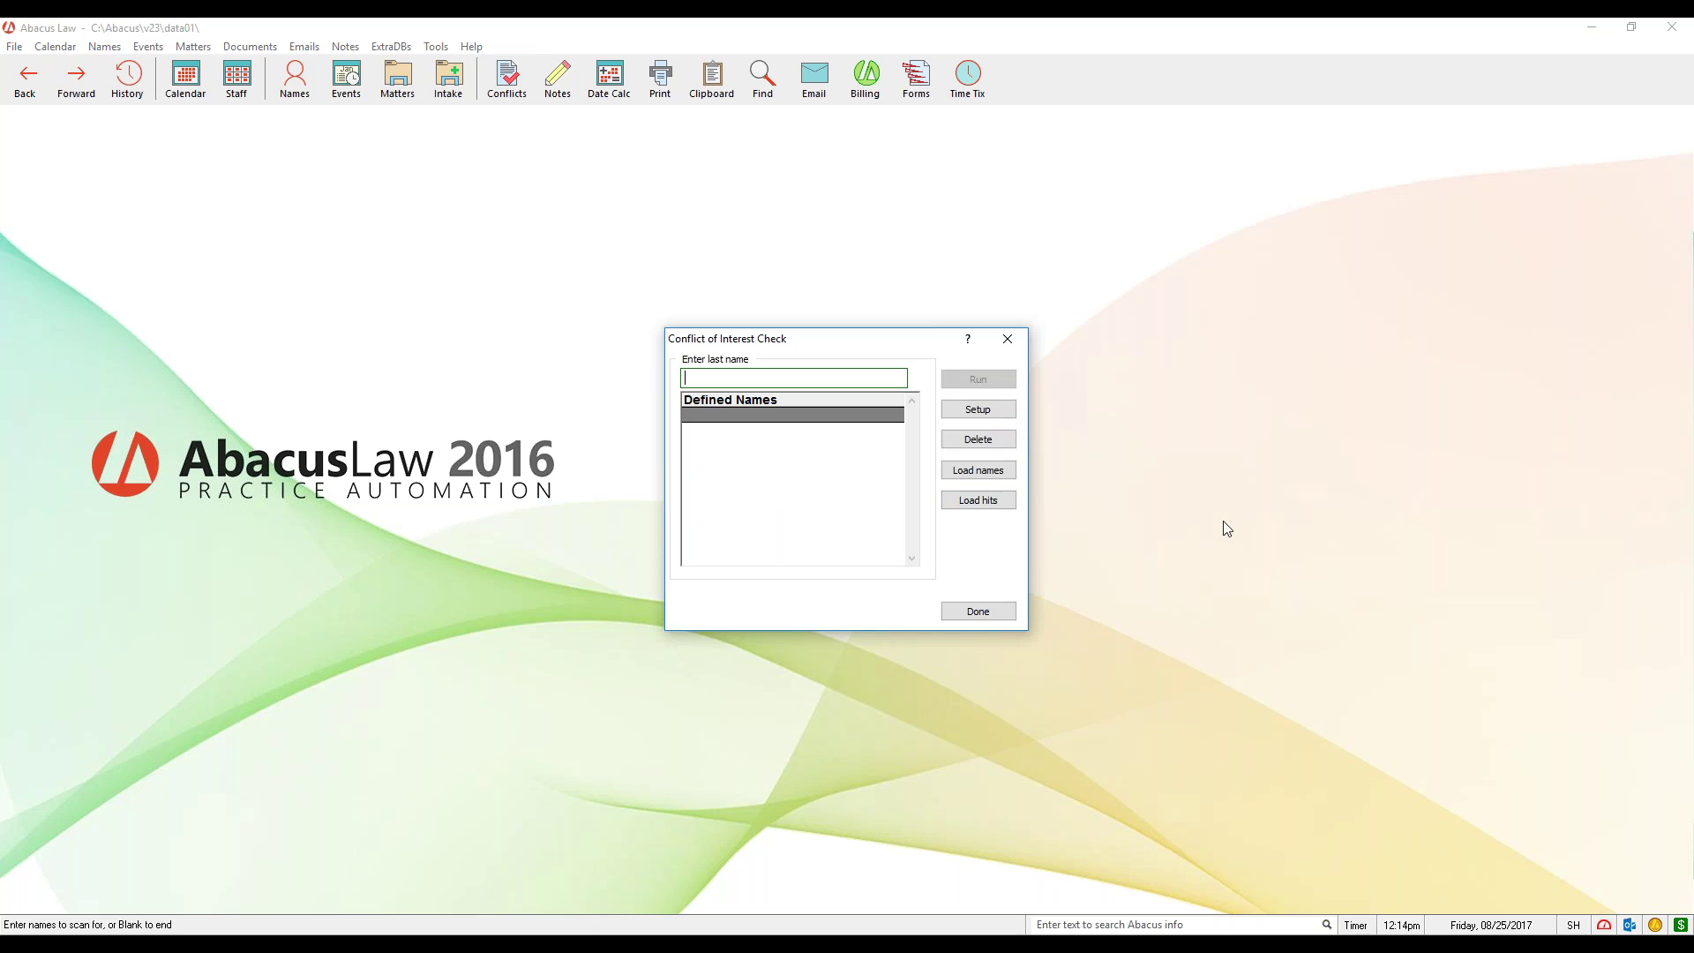
drag(884, 343, 888, 307)
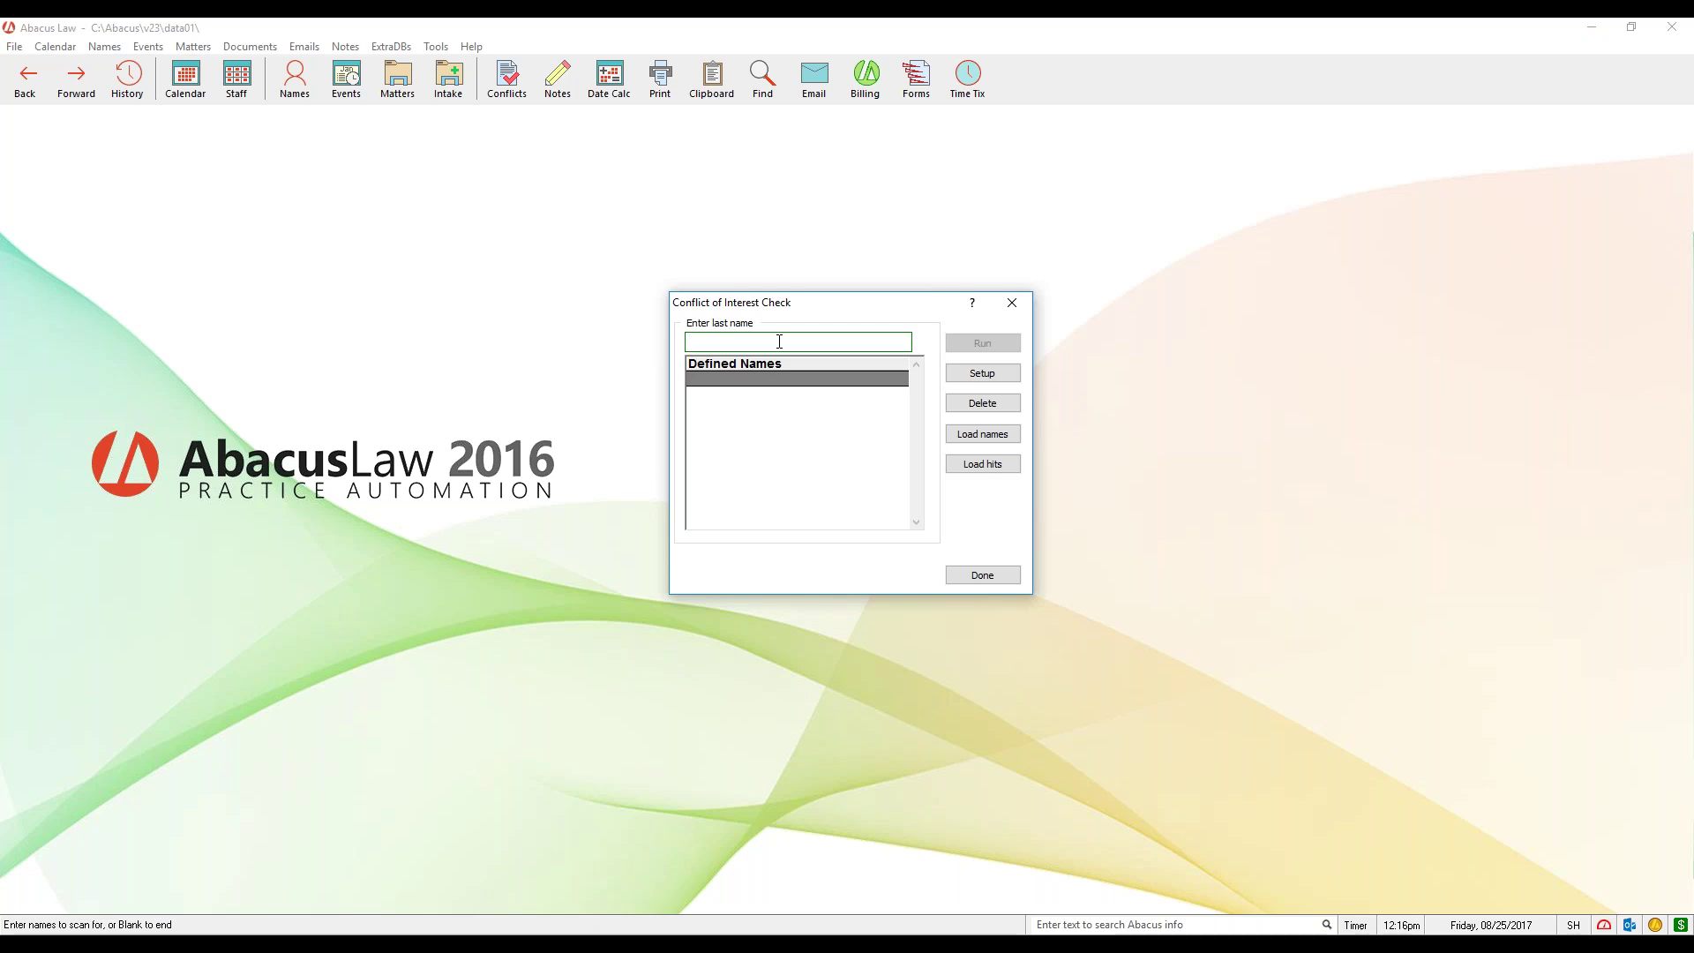
click(1018, 304)
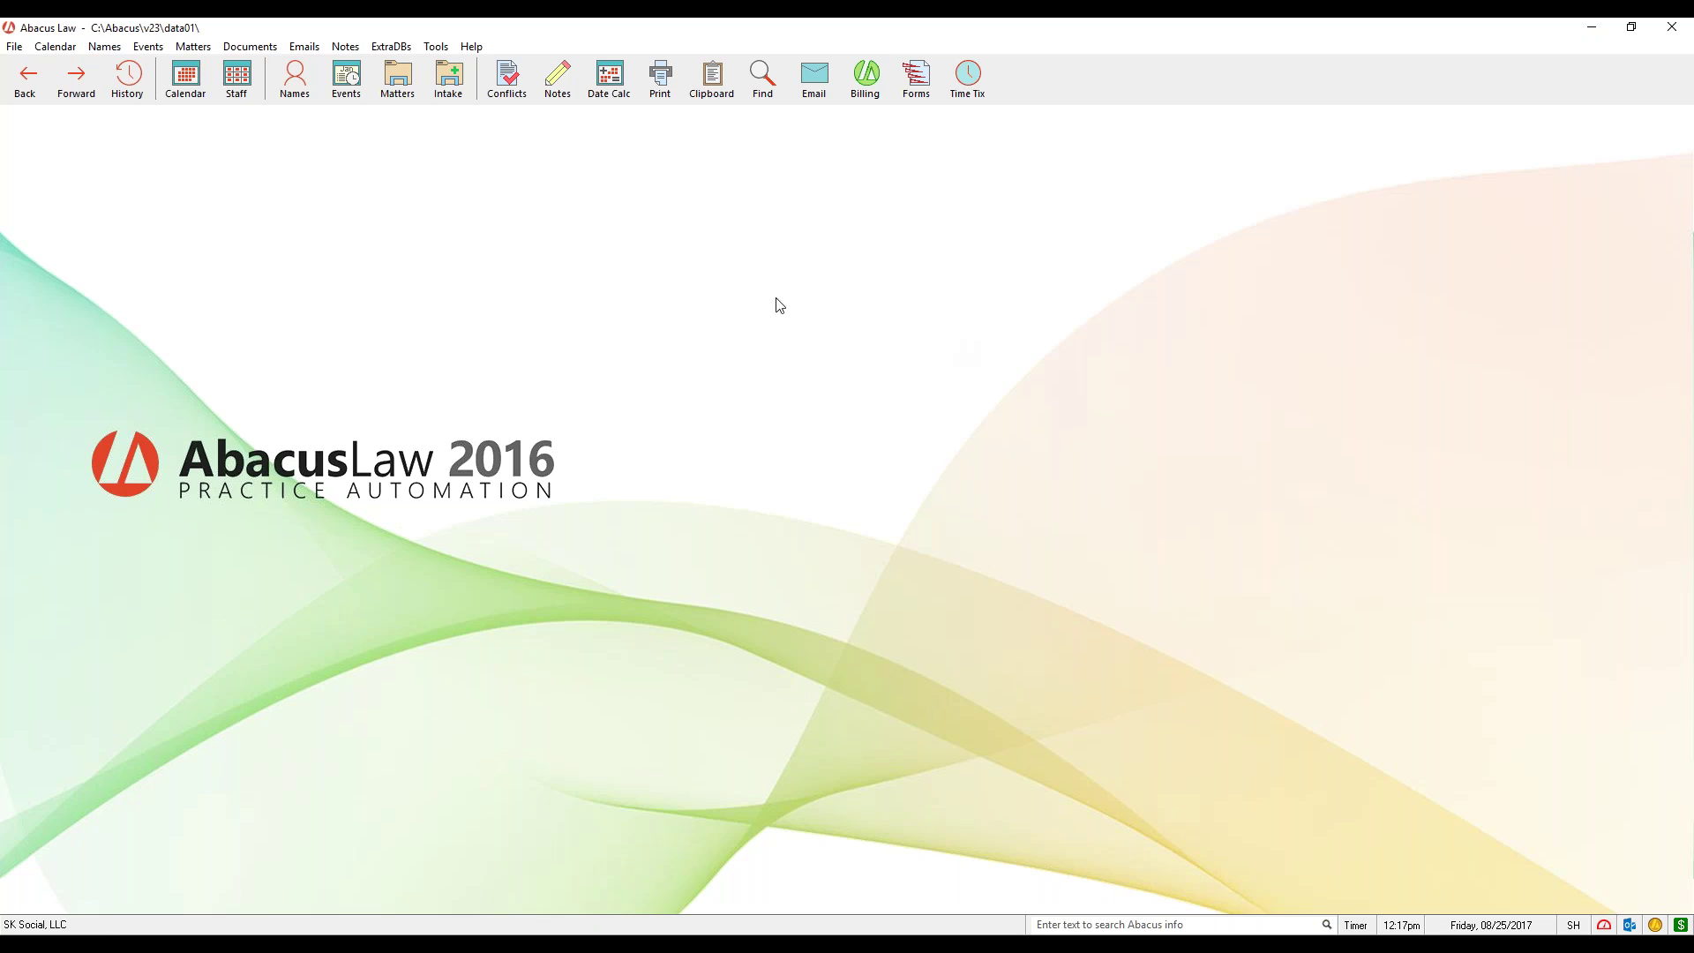
Step: Delete the NAMES->FIRST field from the fields to check in the Conflict Check Setup
click(521, 92)
drag(852, 342, 836, 315)
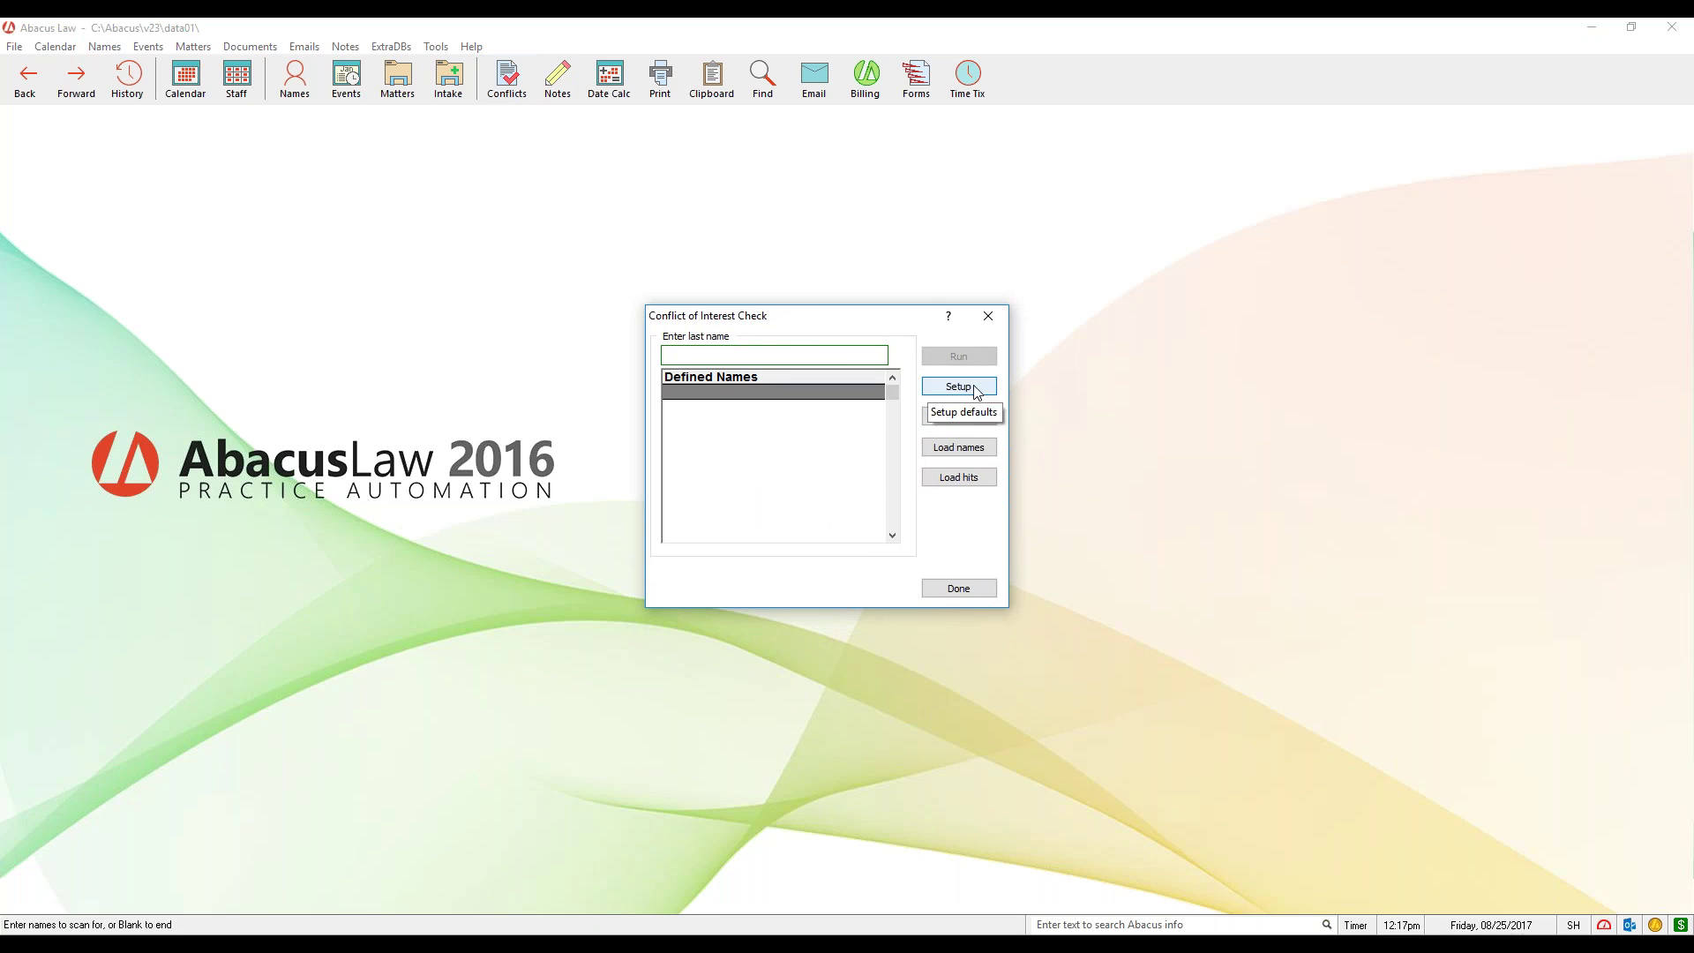
click(975, 389)
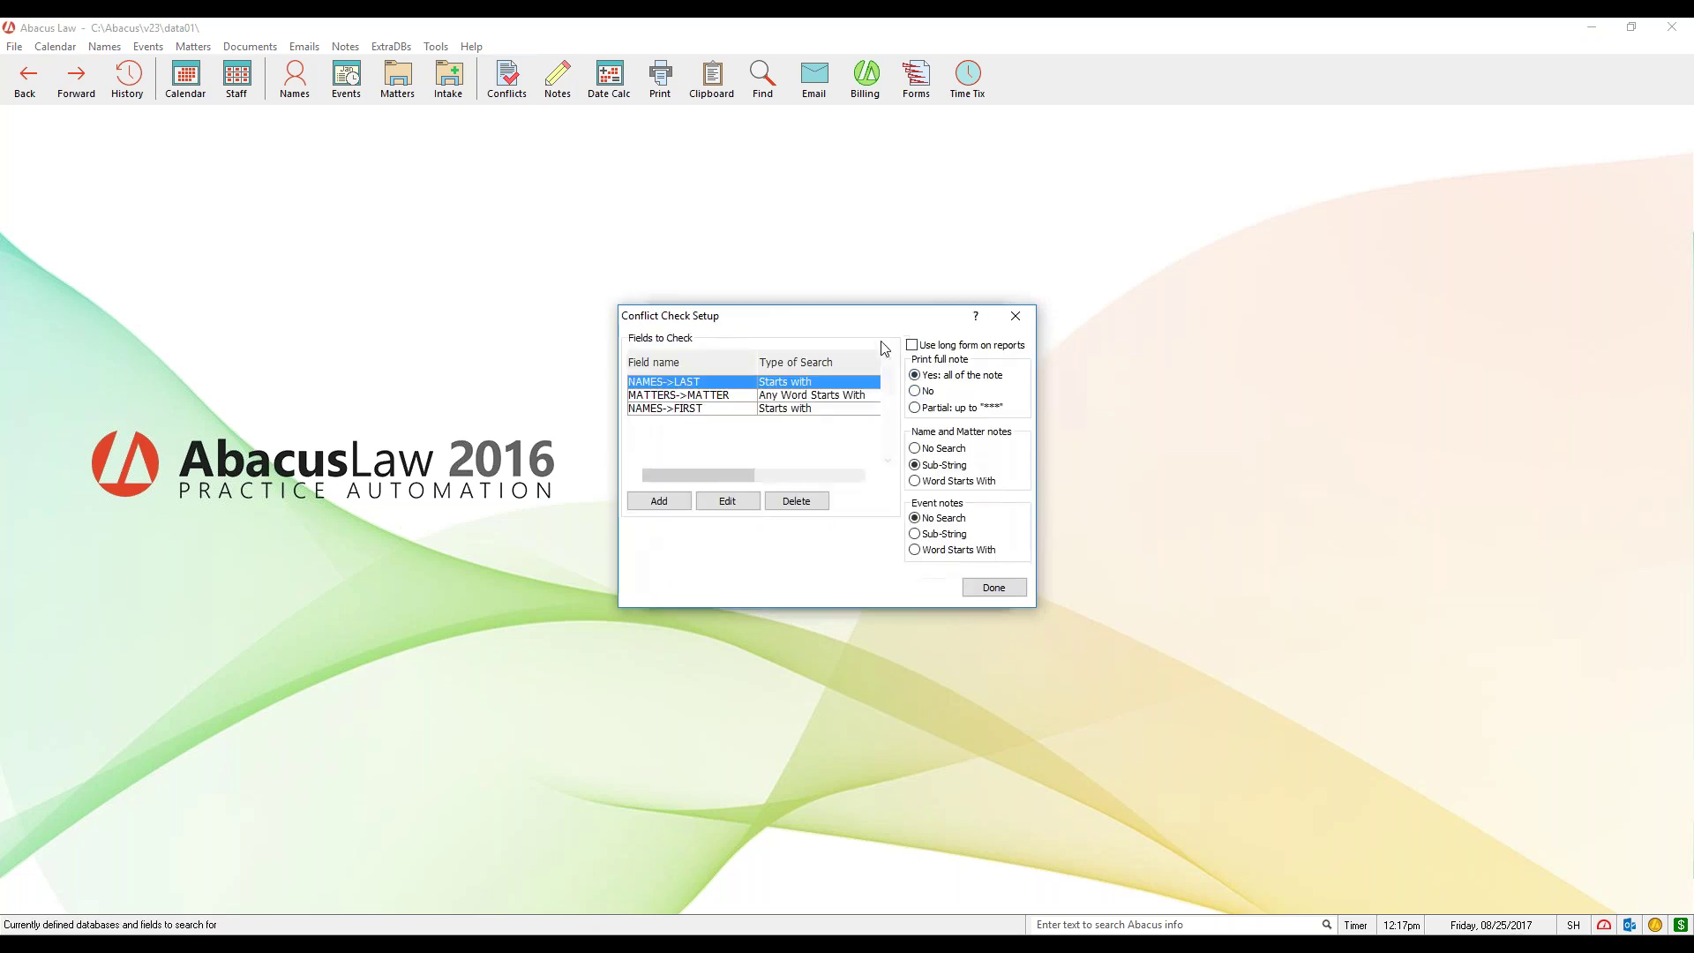
click(687, 394)
click(710, 369)
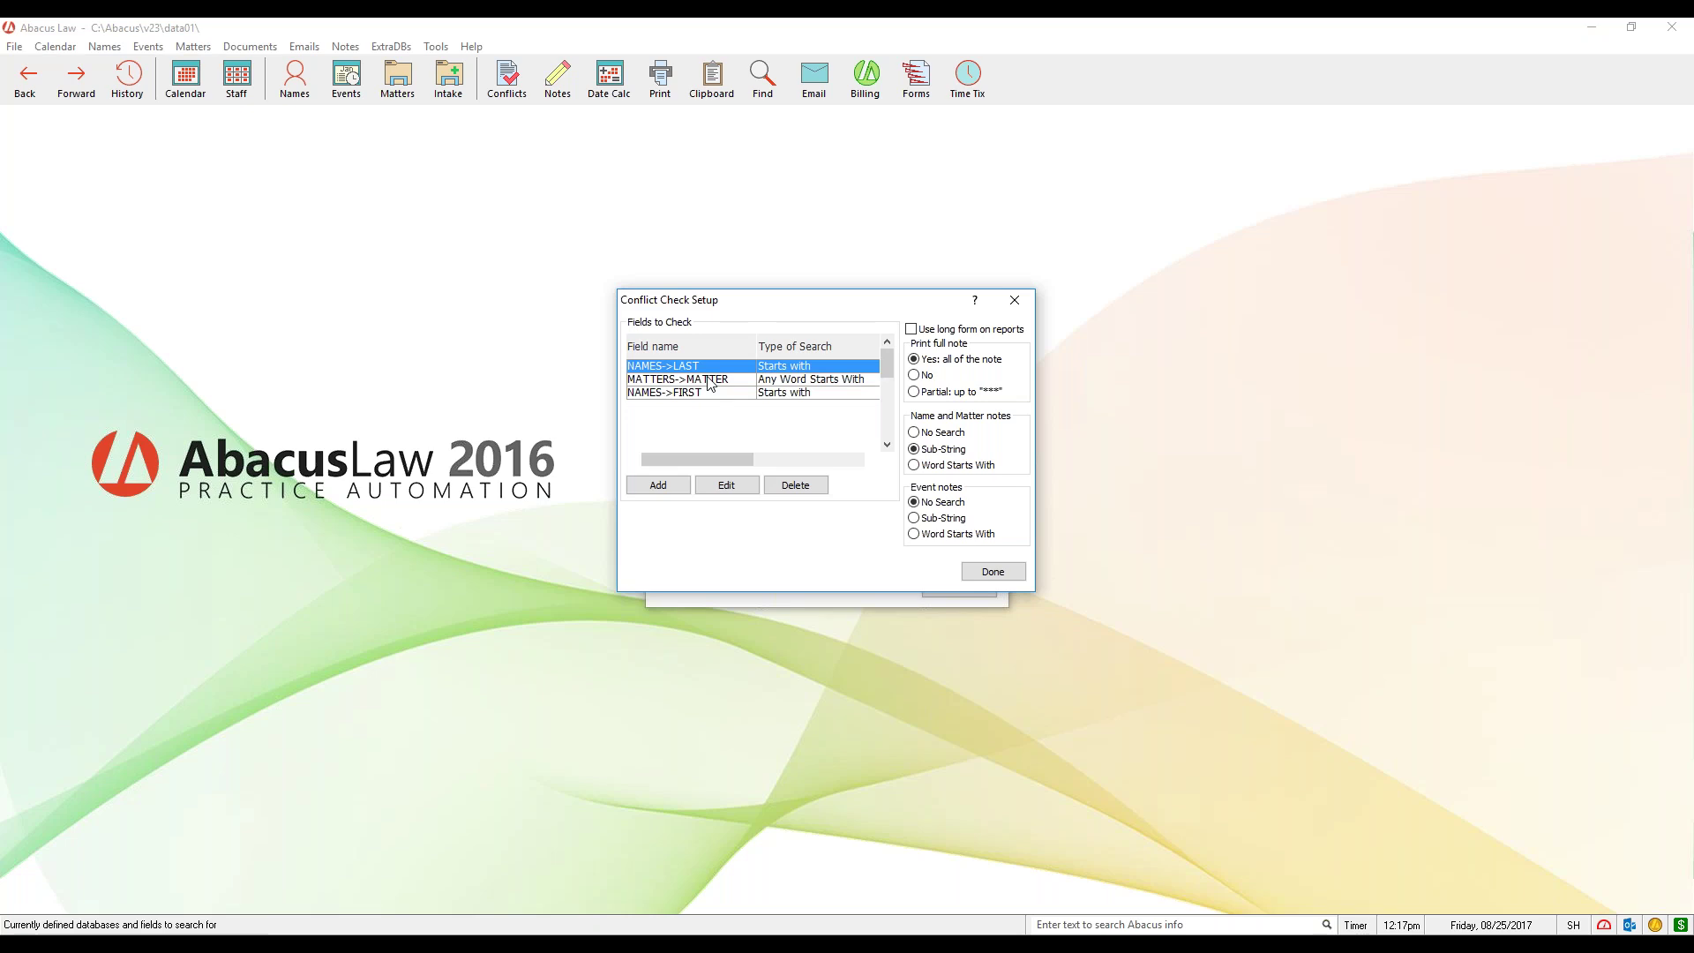
click(709, 396)
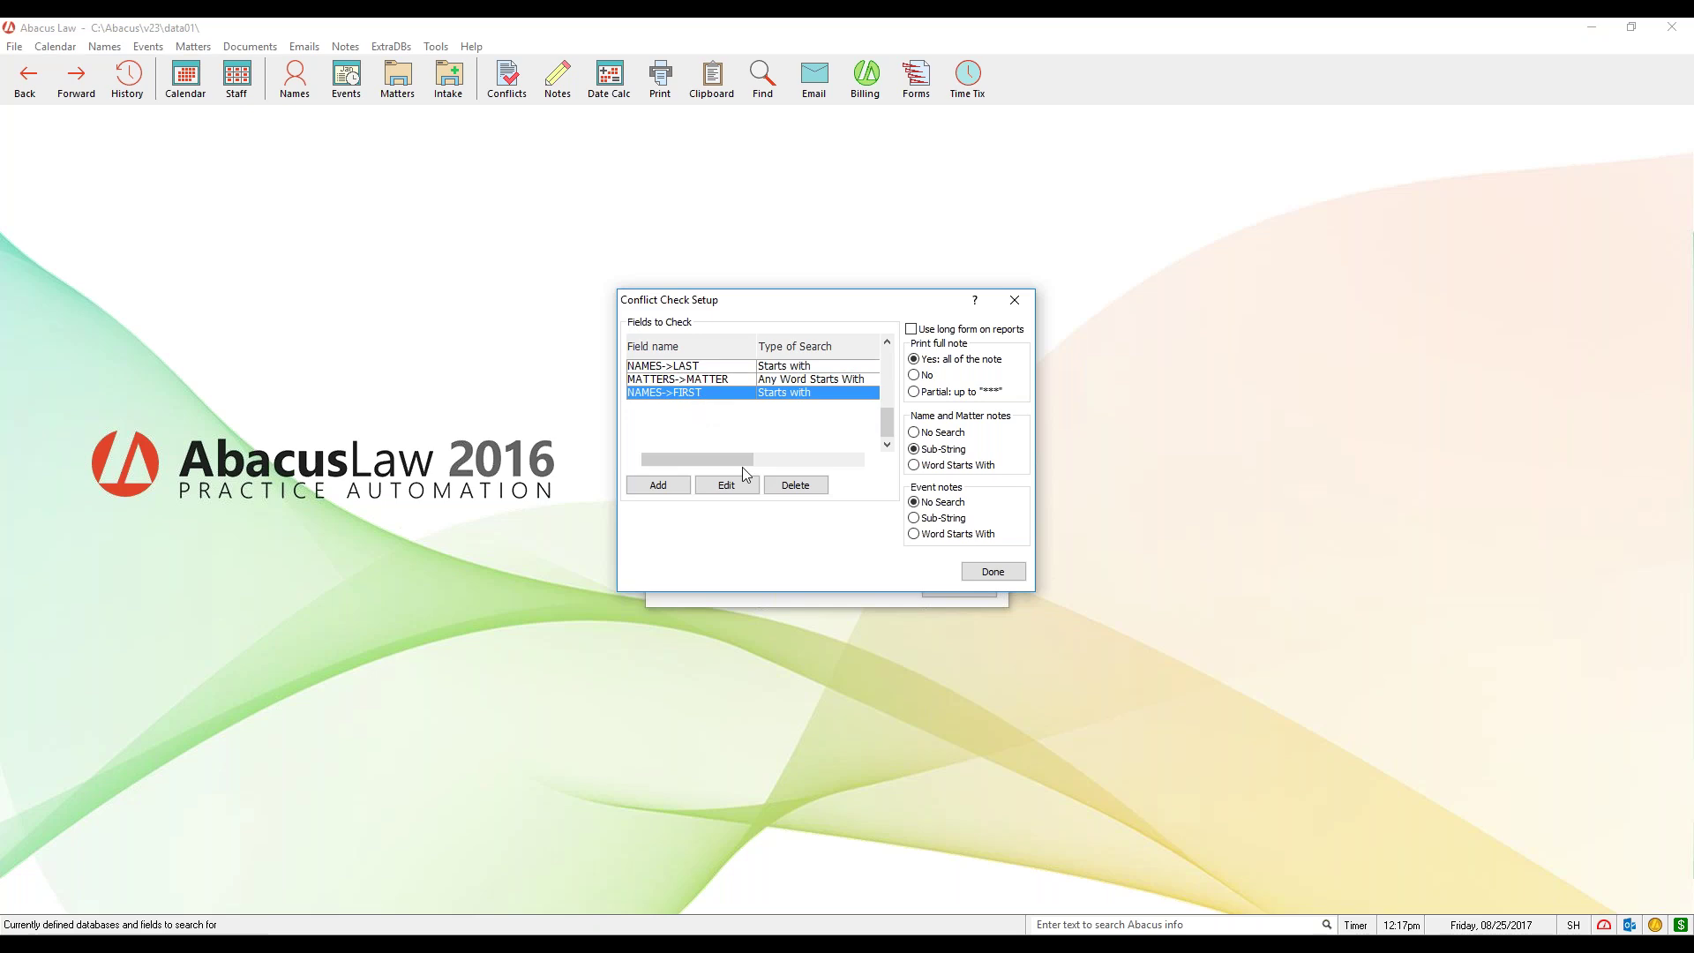
click(809, 488)
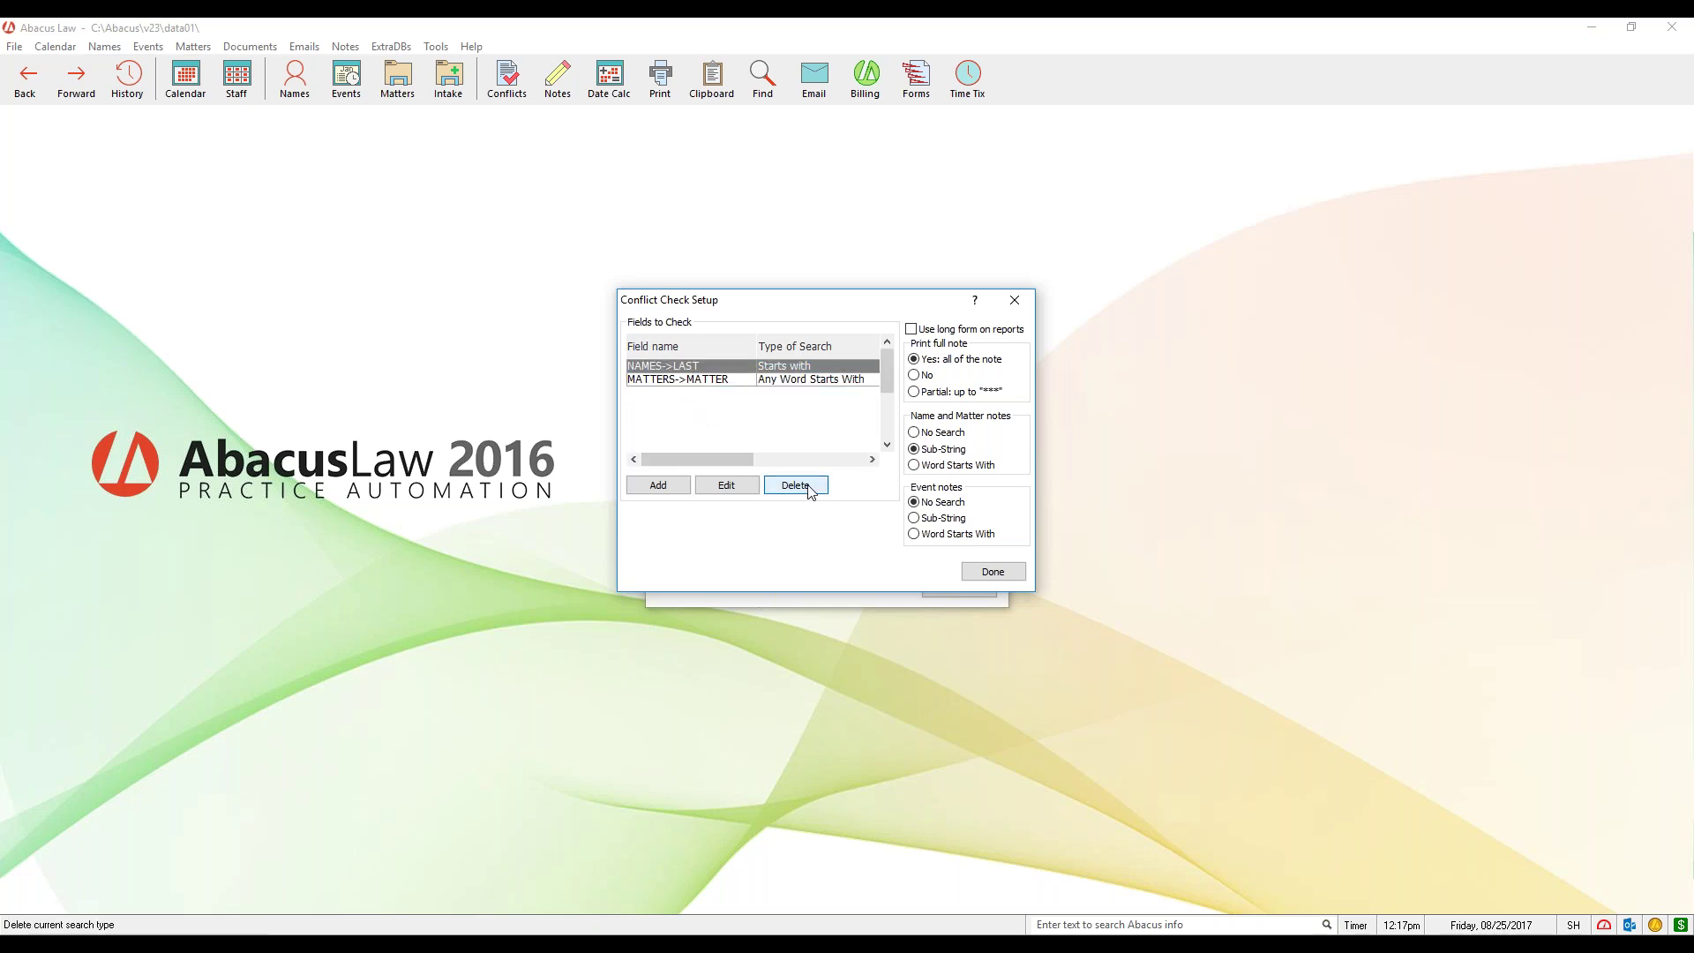
Step: Review the NAMES->LAST and MATTERS->MATTER fields to check, and close the setup and the conflict check
click(721, 368)
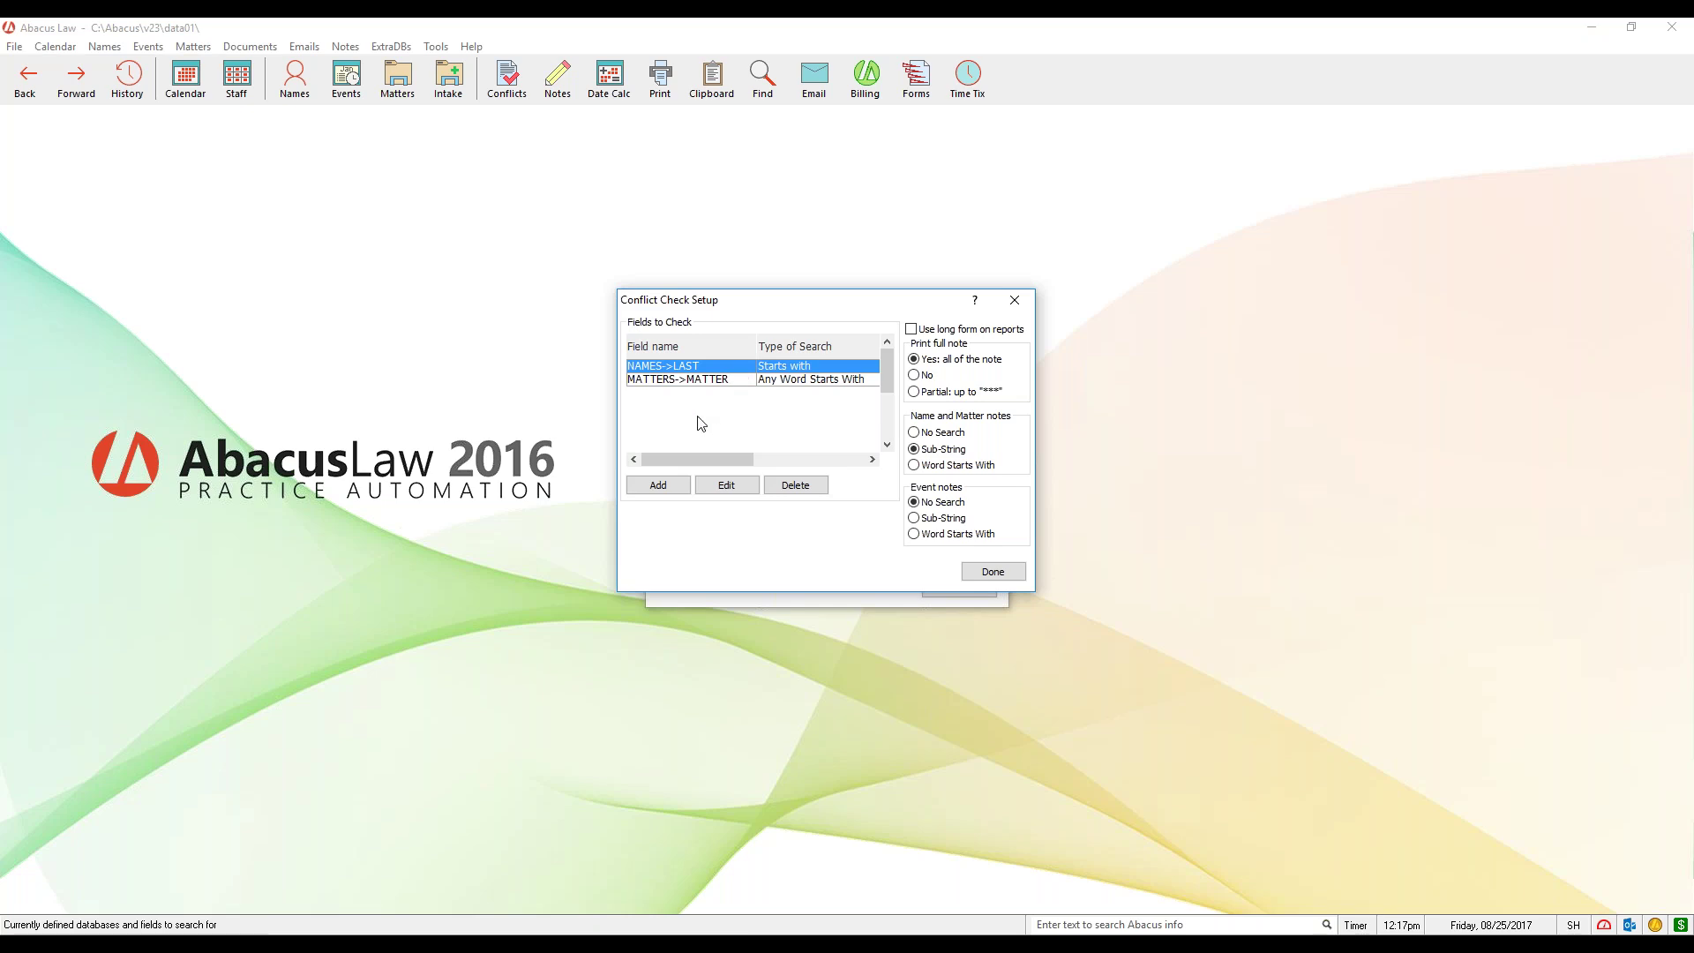
click(706, 380)
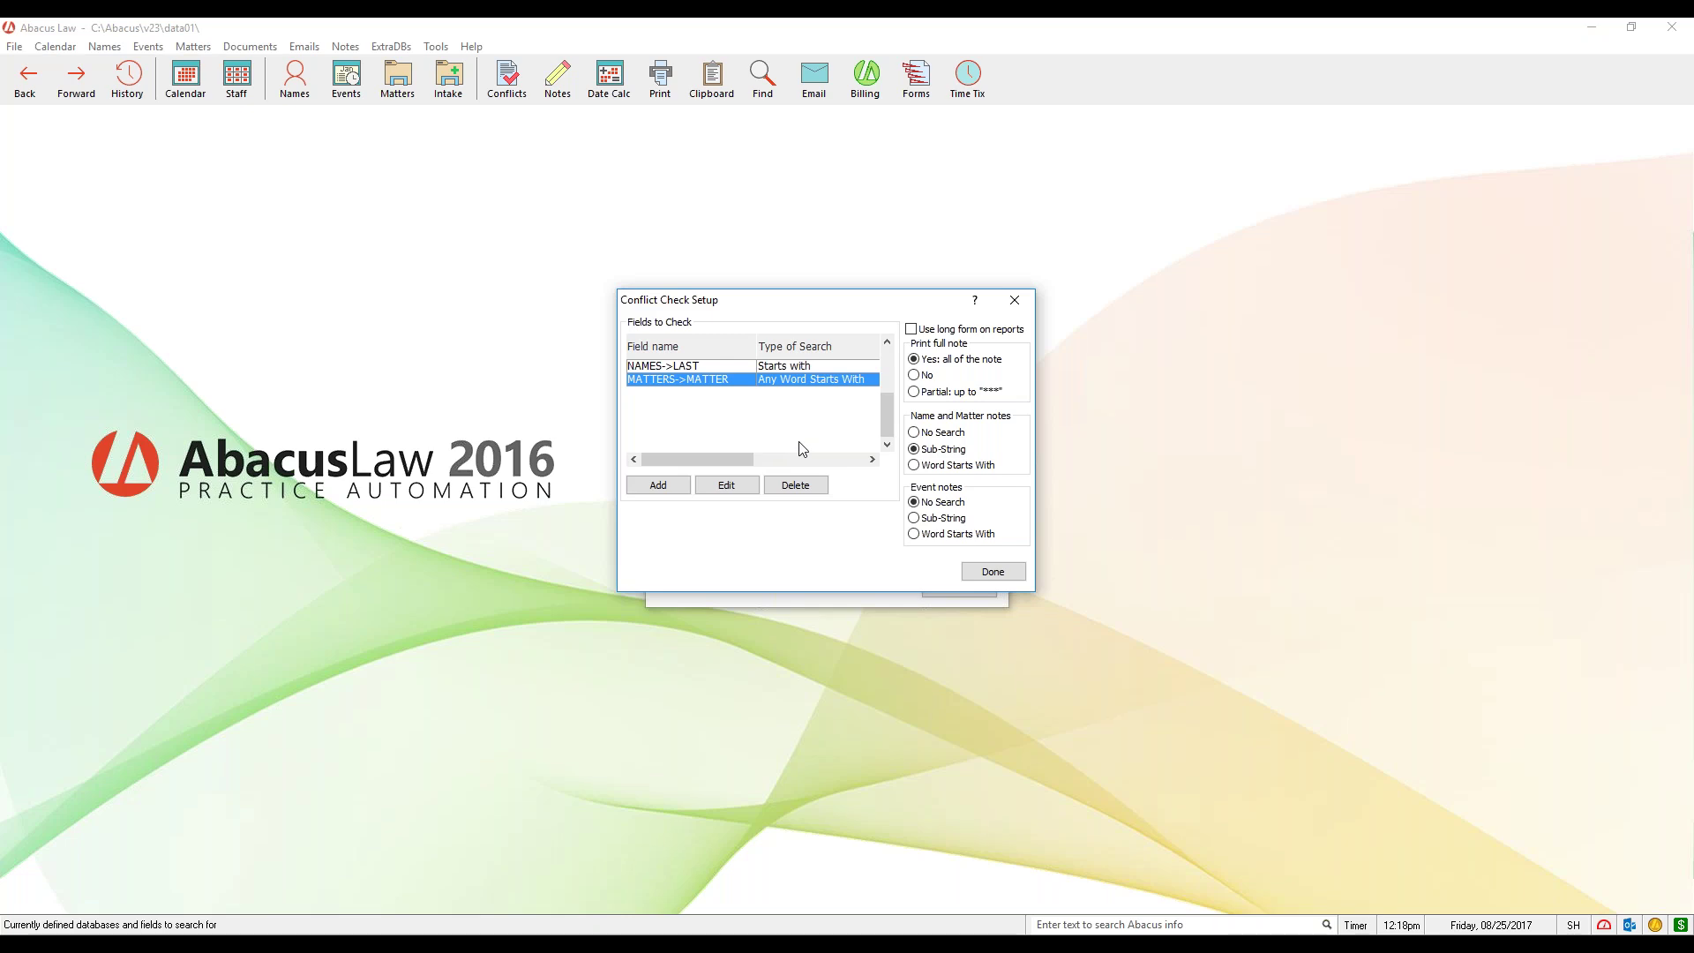
click(1015, 300)
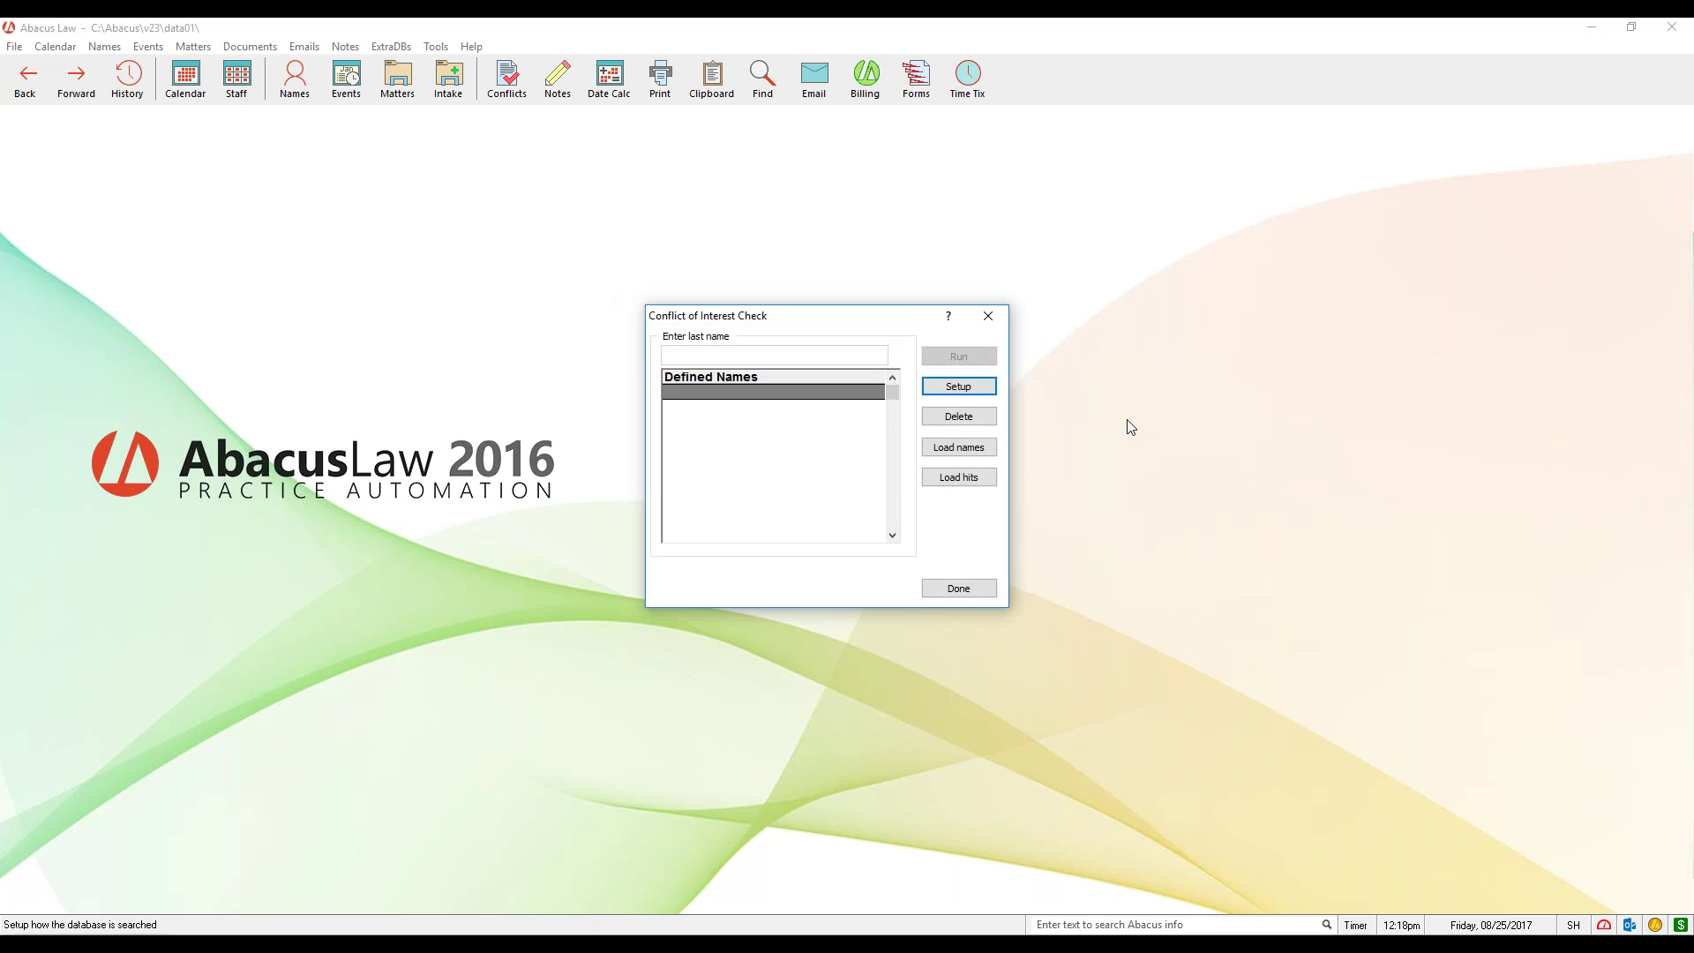
key(Escape)
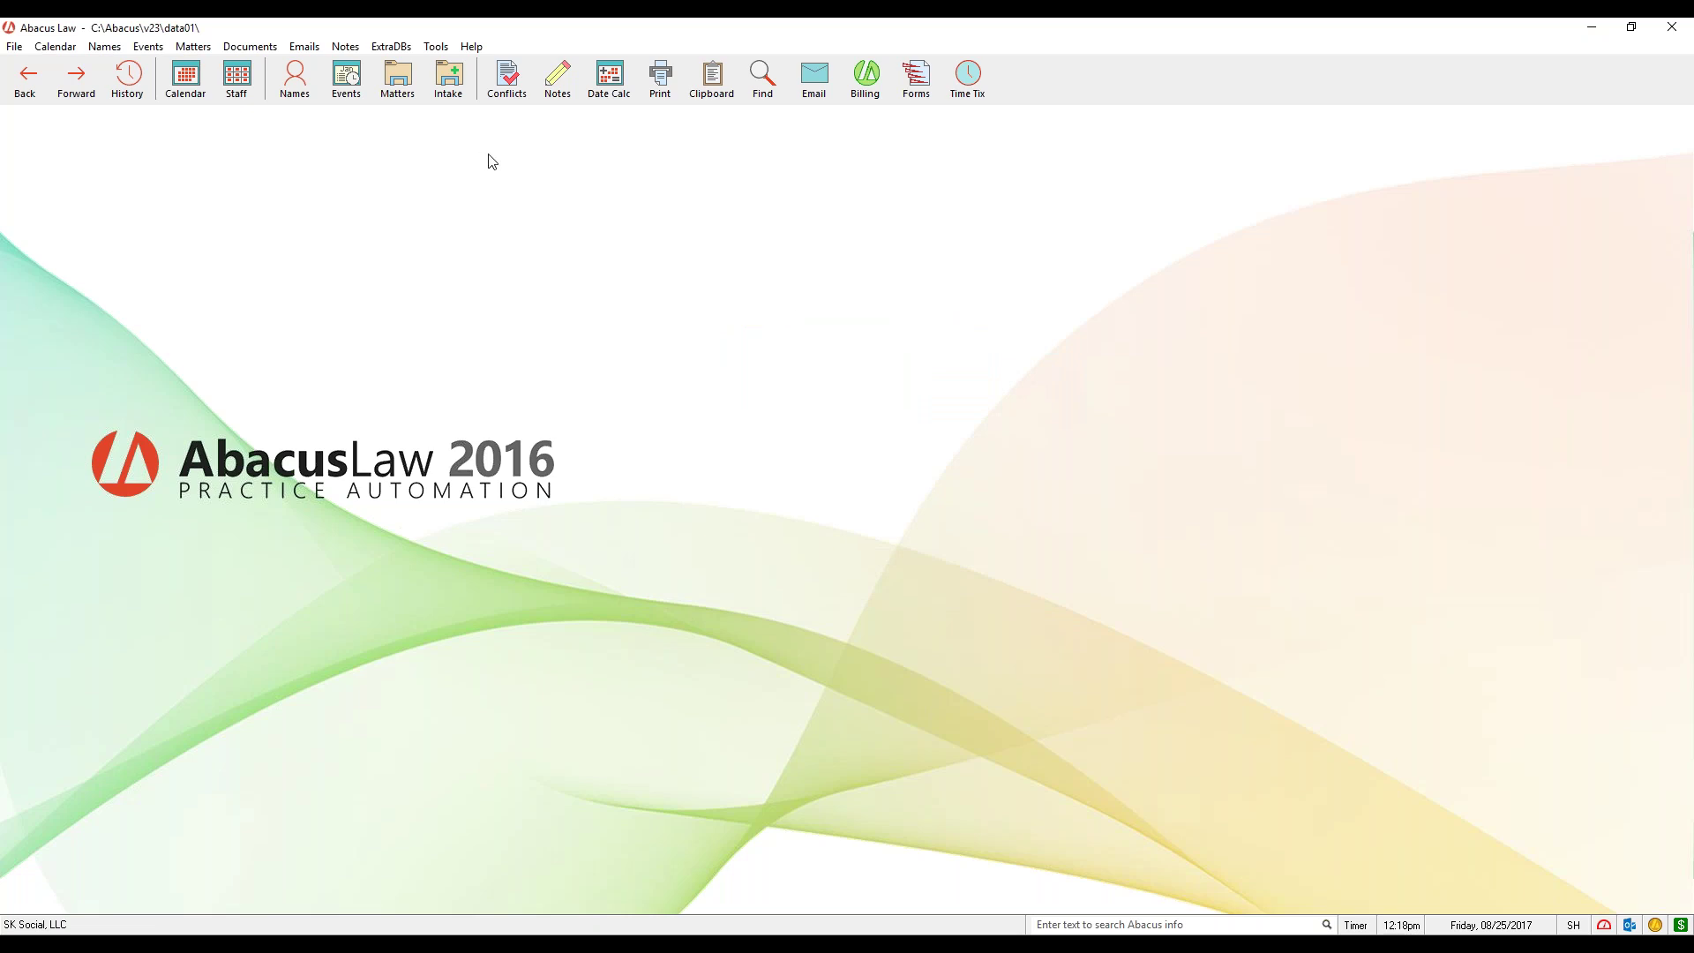
Step: Reopen the Conflict Check Setup from a new Conflict of Interest Check
click(519, 92)
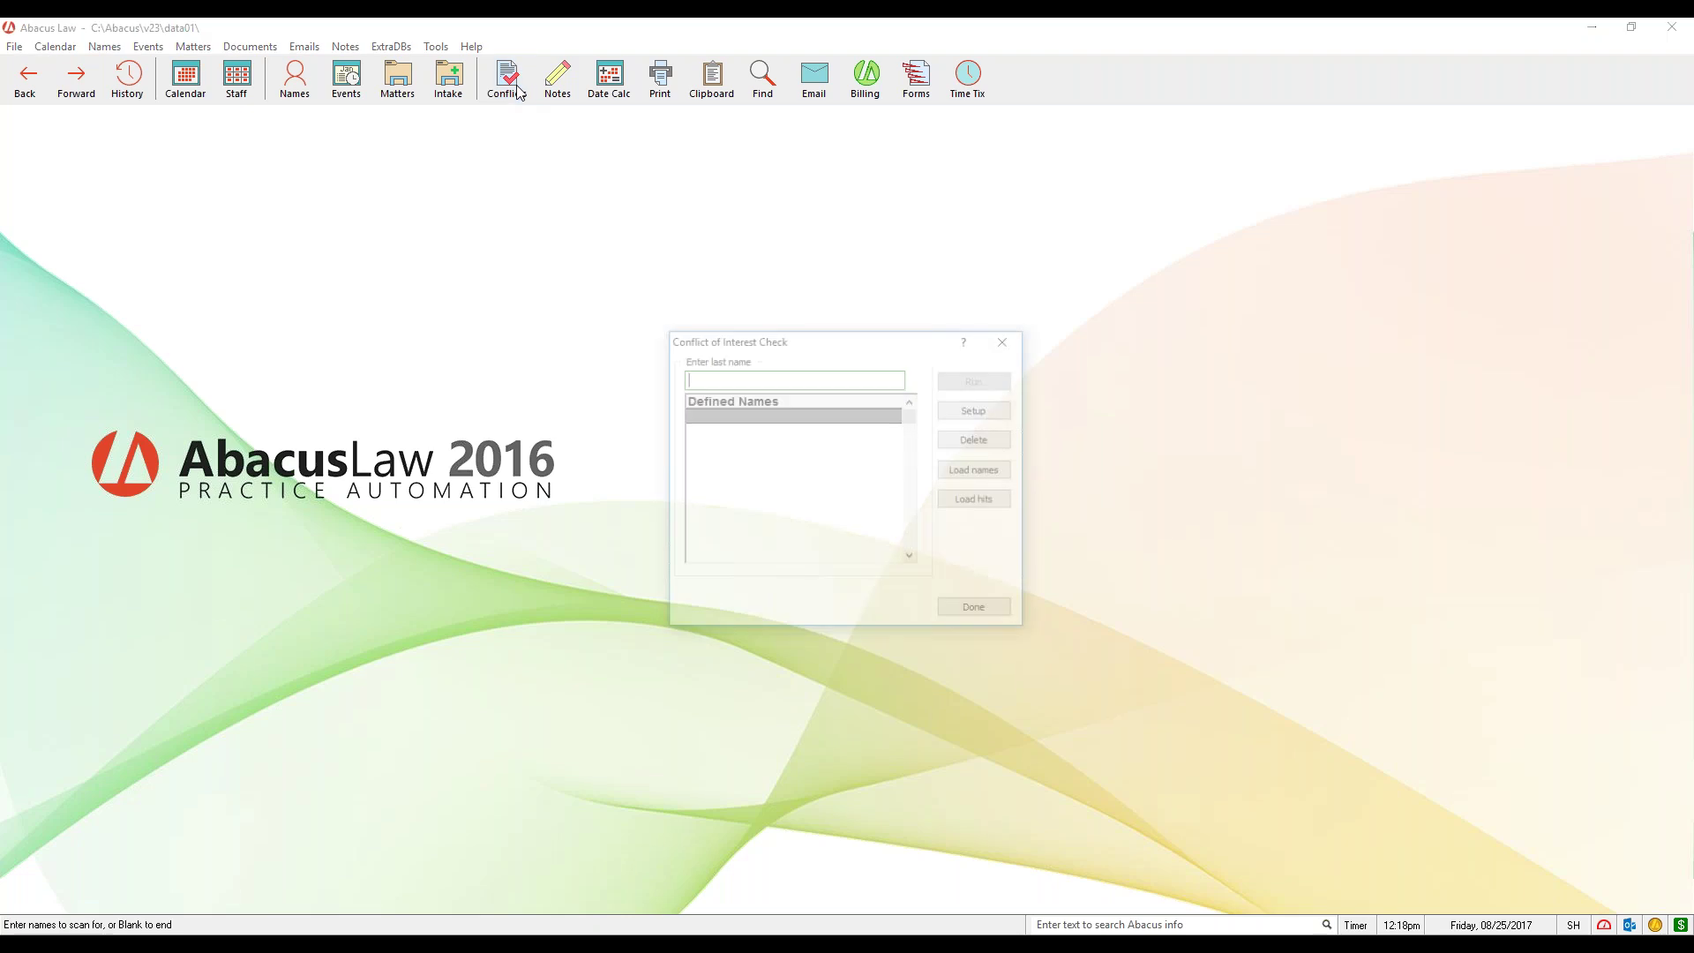
drag(836, 347, 834, 293)
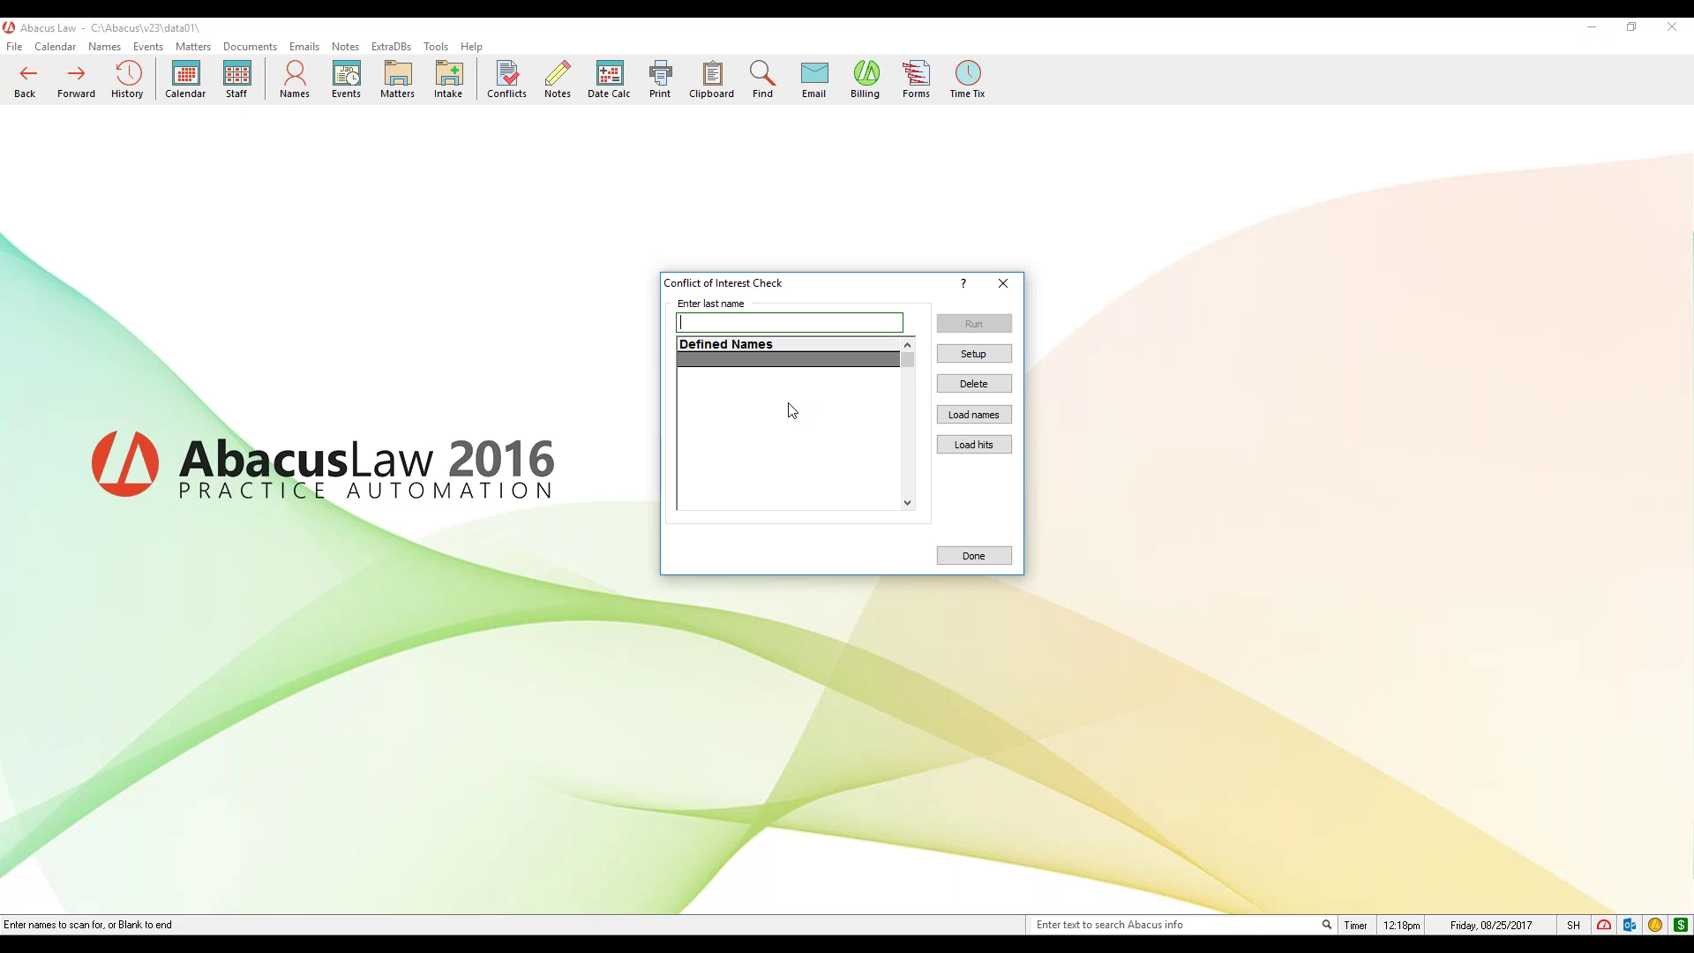
click(974, 354)
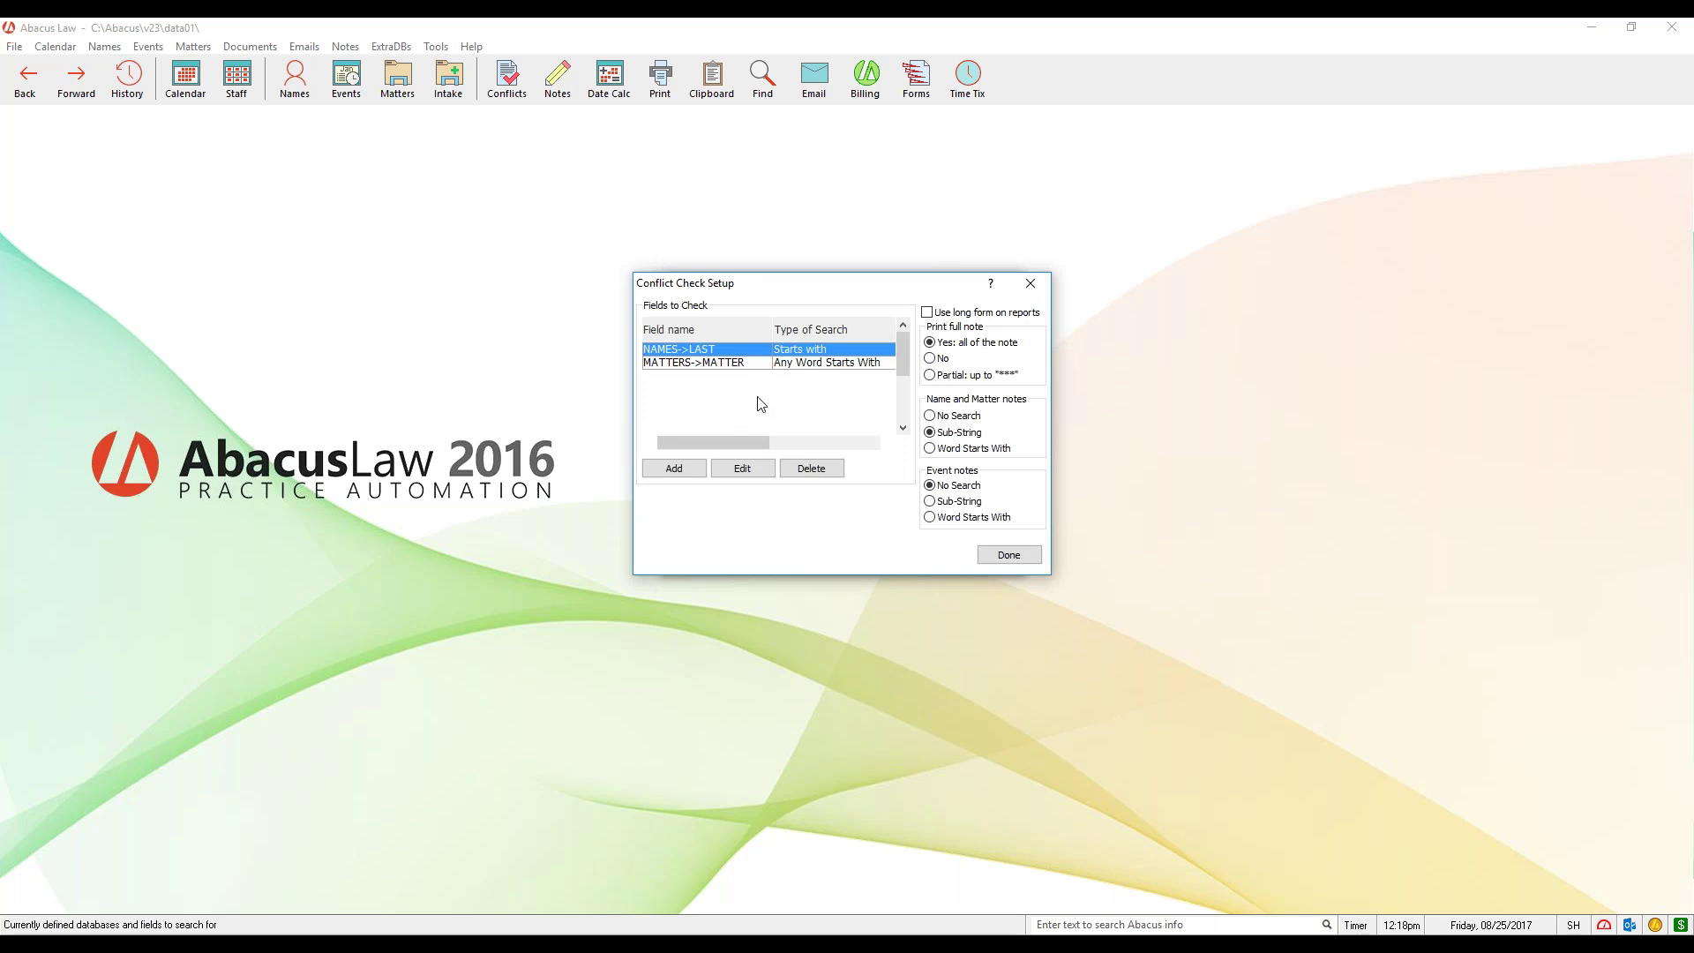
Step: Close the Conflict Check Setup, run a conflict check for GEICO, and decline creating a "No Hits" report
drag(893, 284, 914, 293)
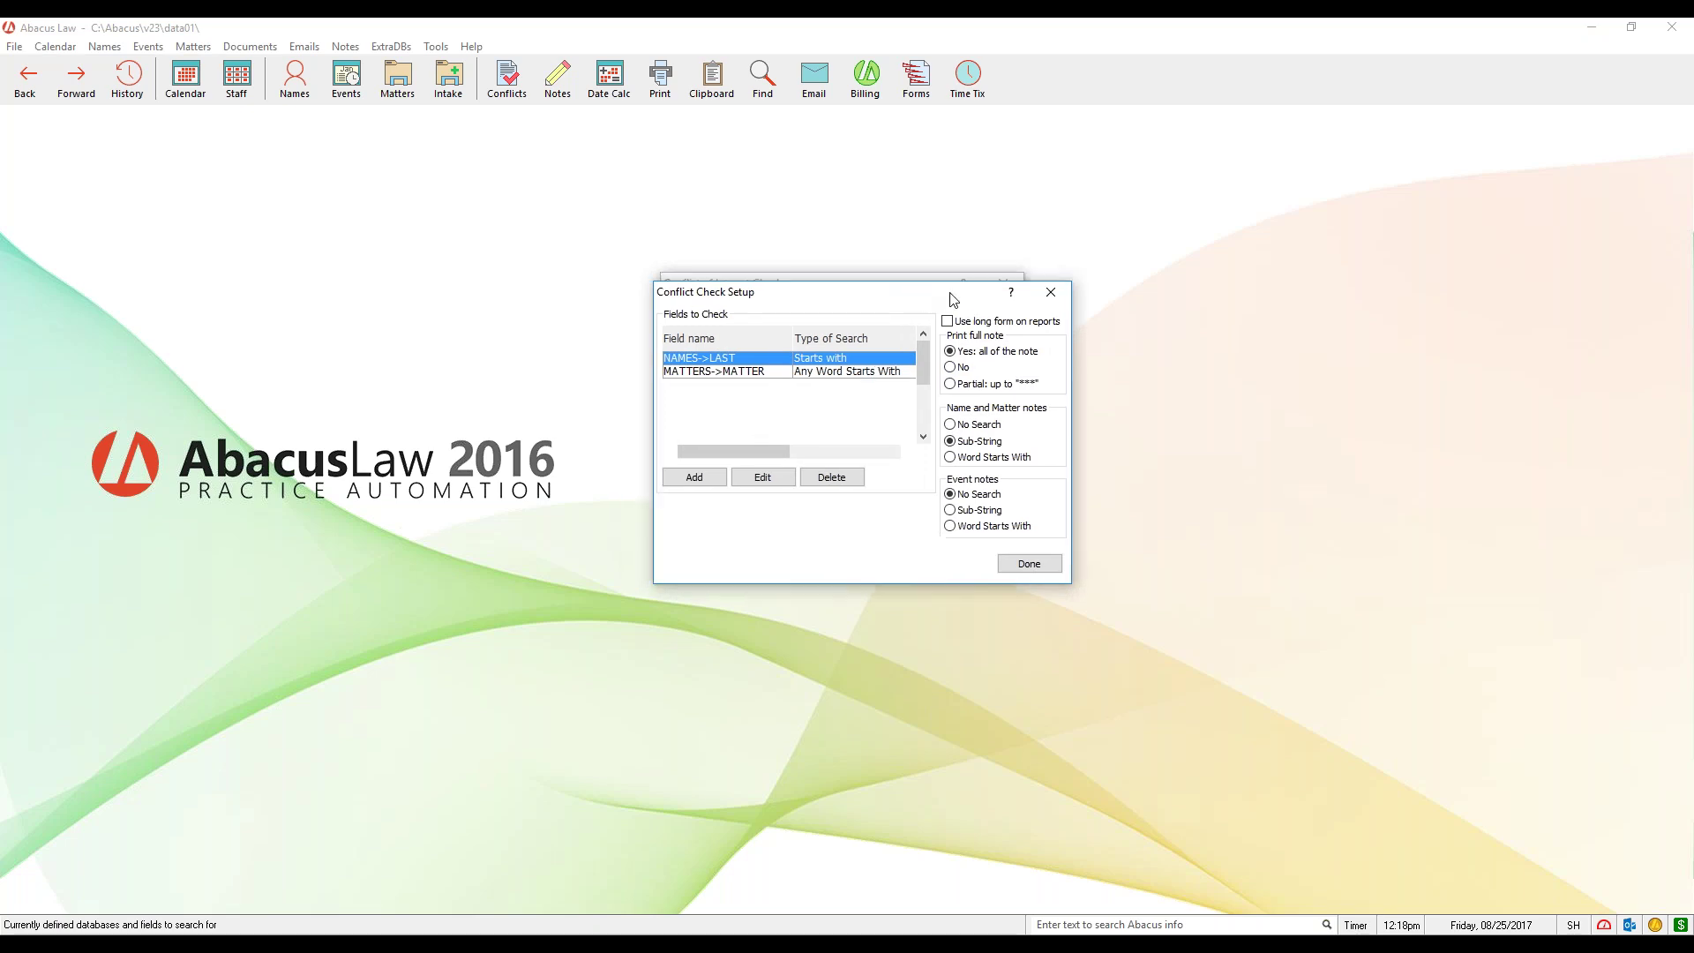
click(1057, 296)
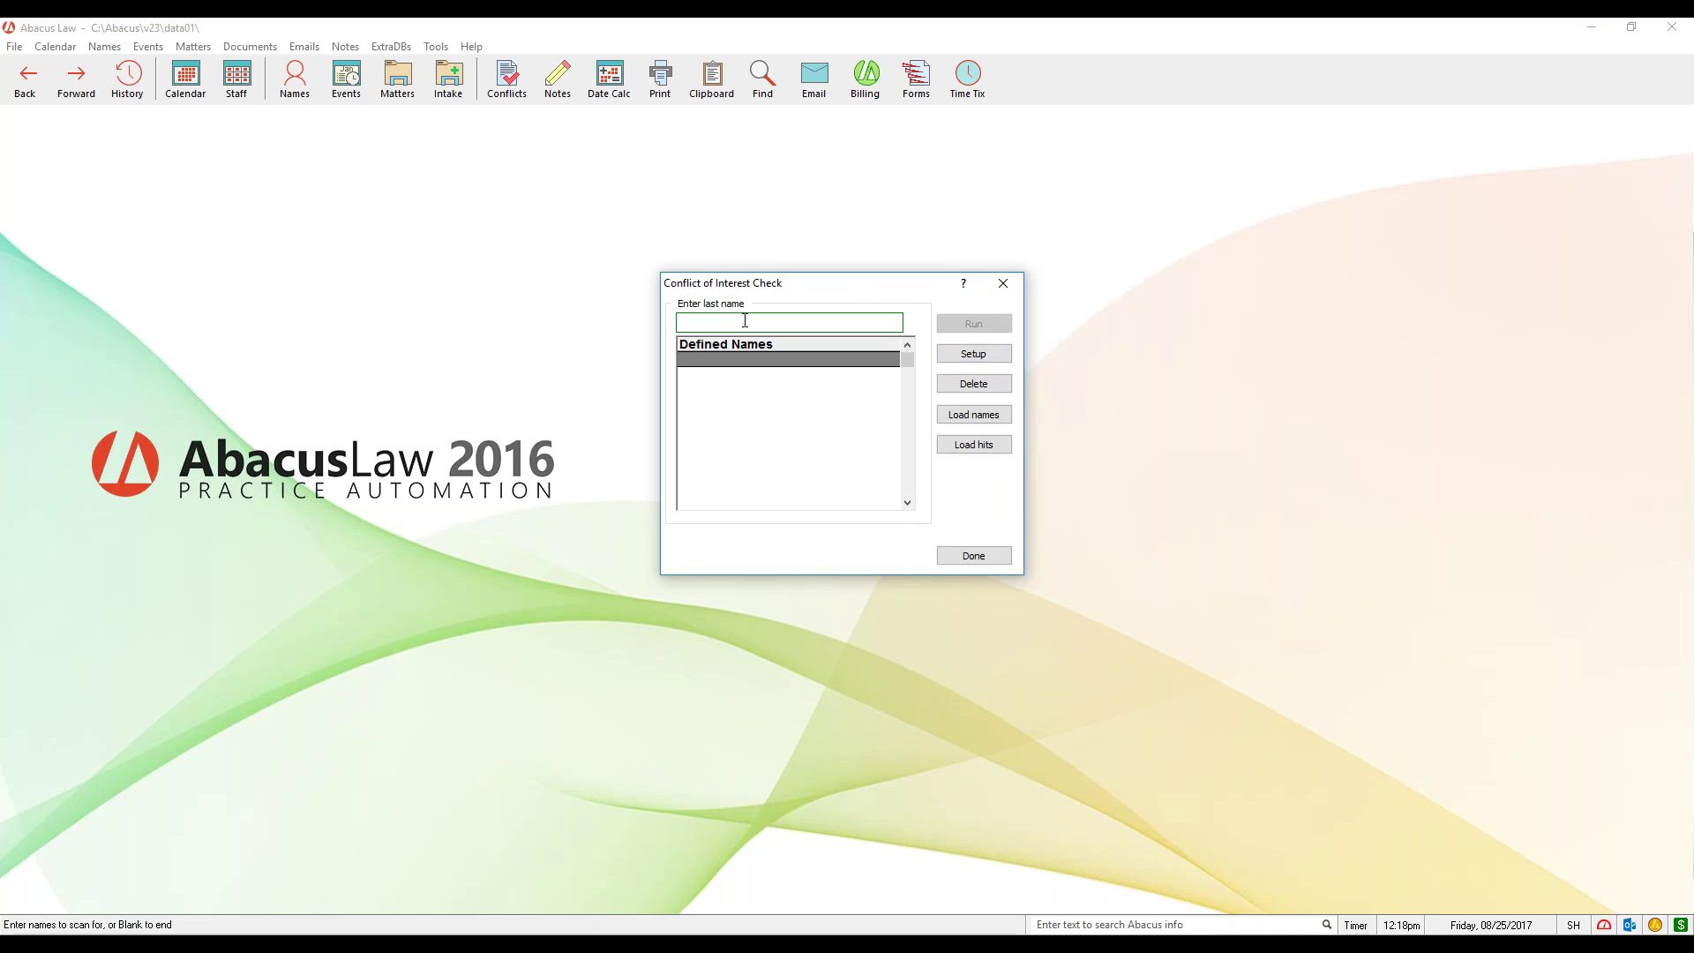
text(GEICO)
key(Return)
click(991, 325)
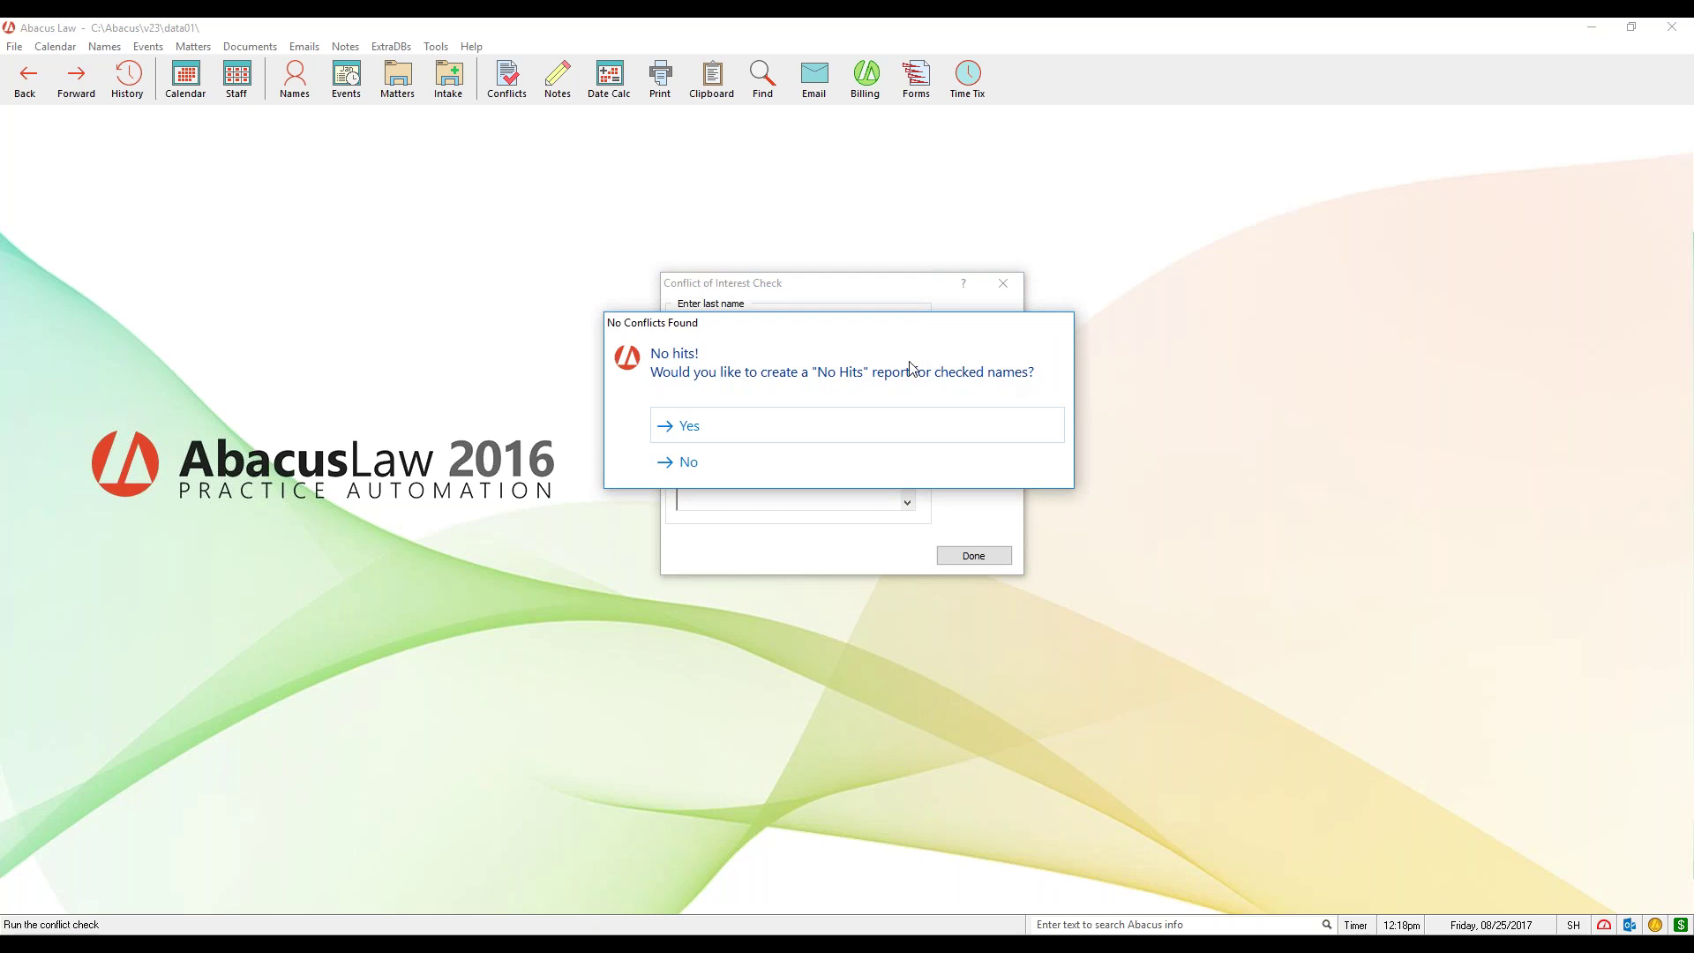
click(733, 462)
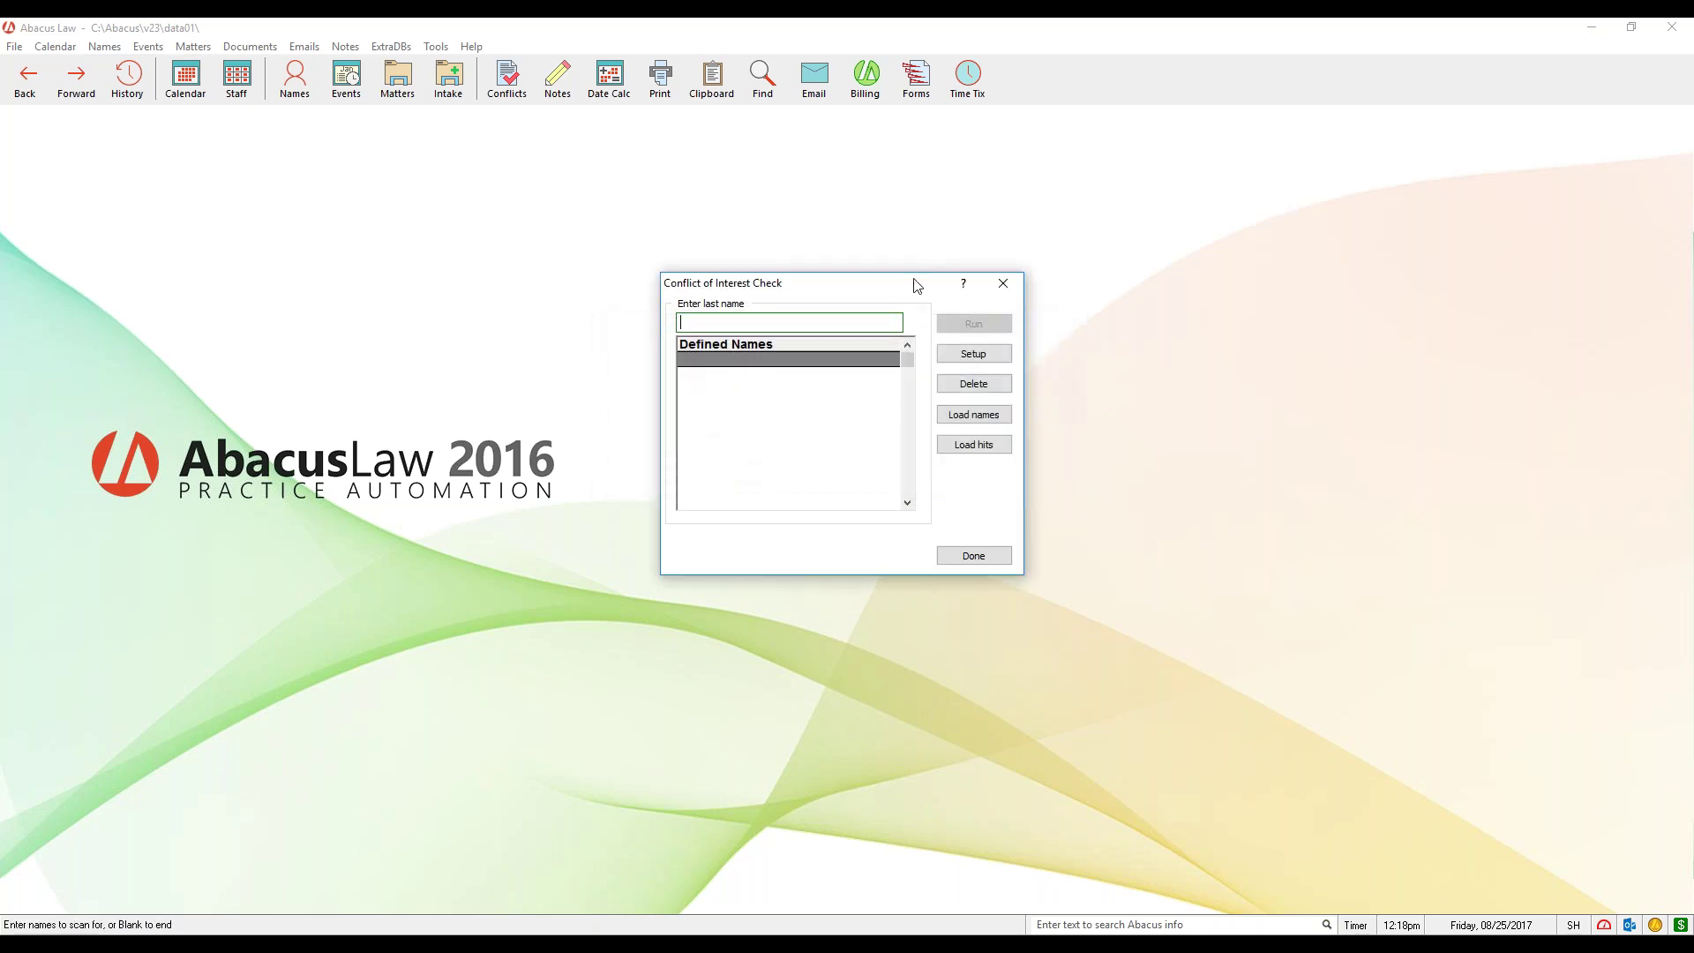
Step: Review the MATTERS->MATTER field and note search options in the Conflict Check Setup, and close the setup and the conflict check
drag(916, 281, 895, 293)
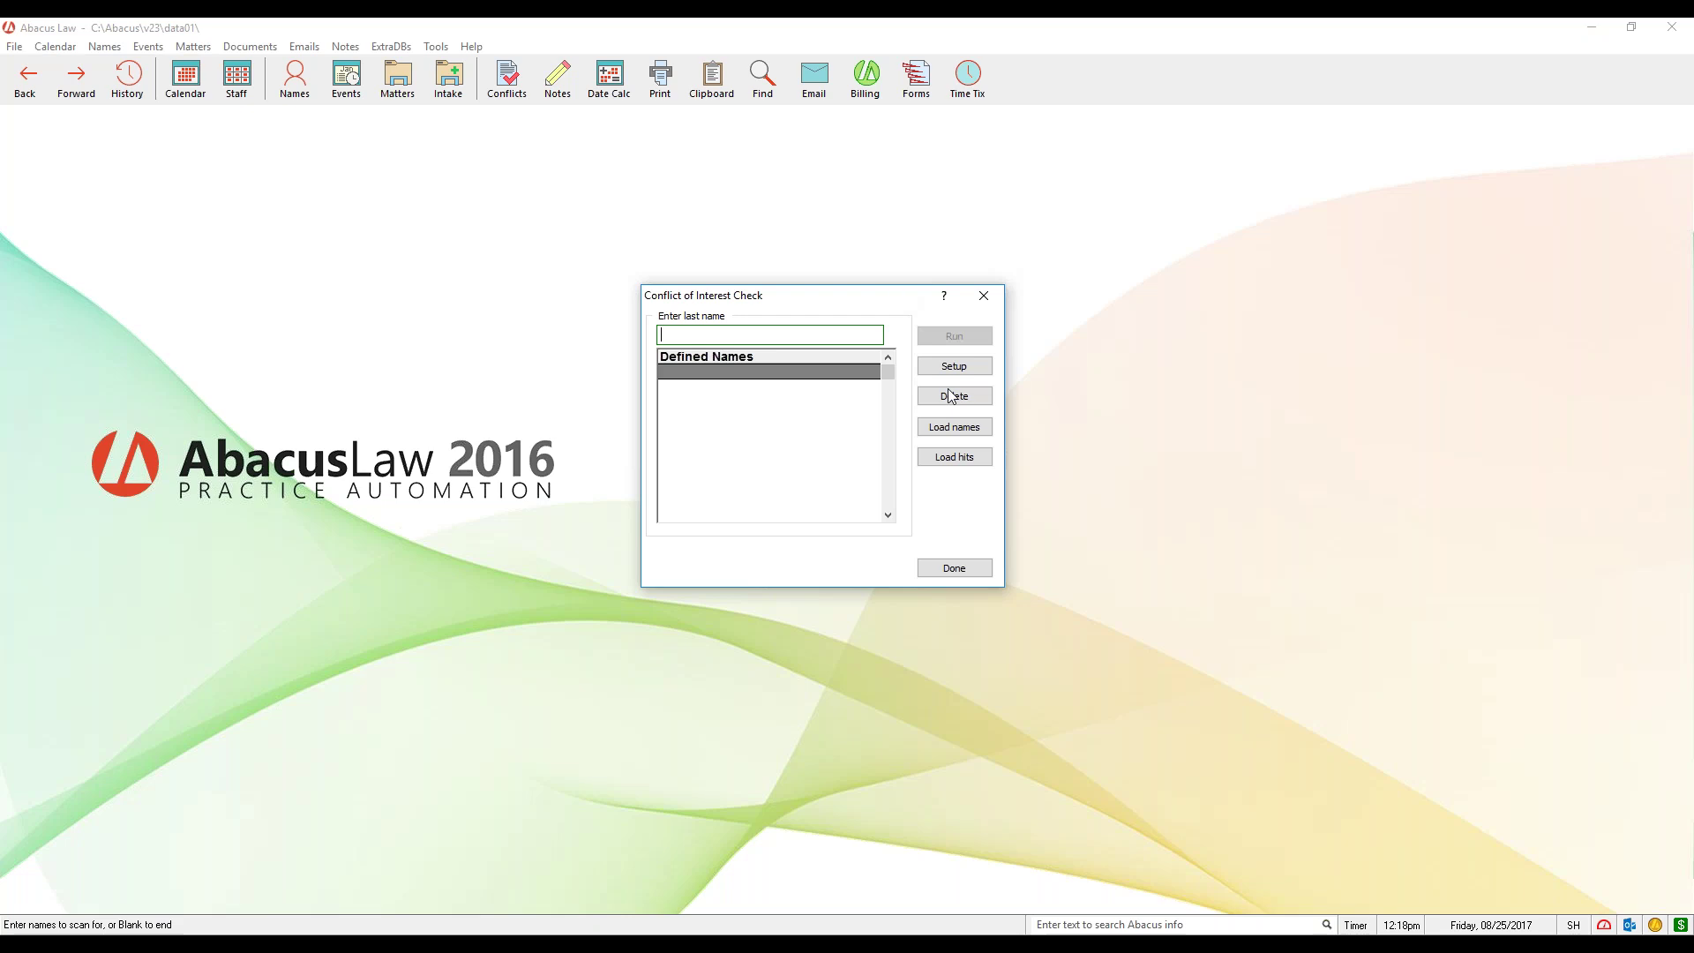
click(970, 369)
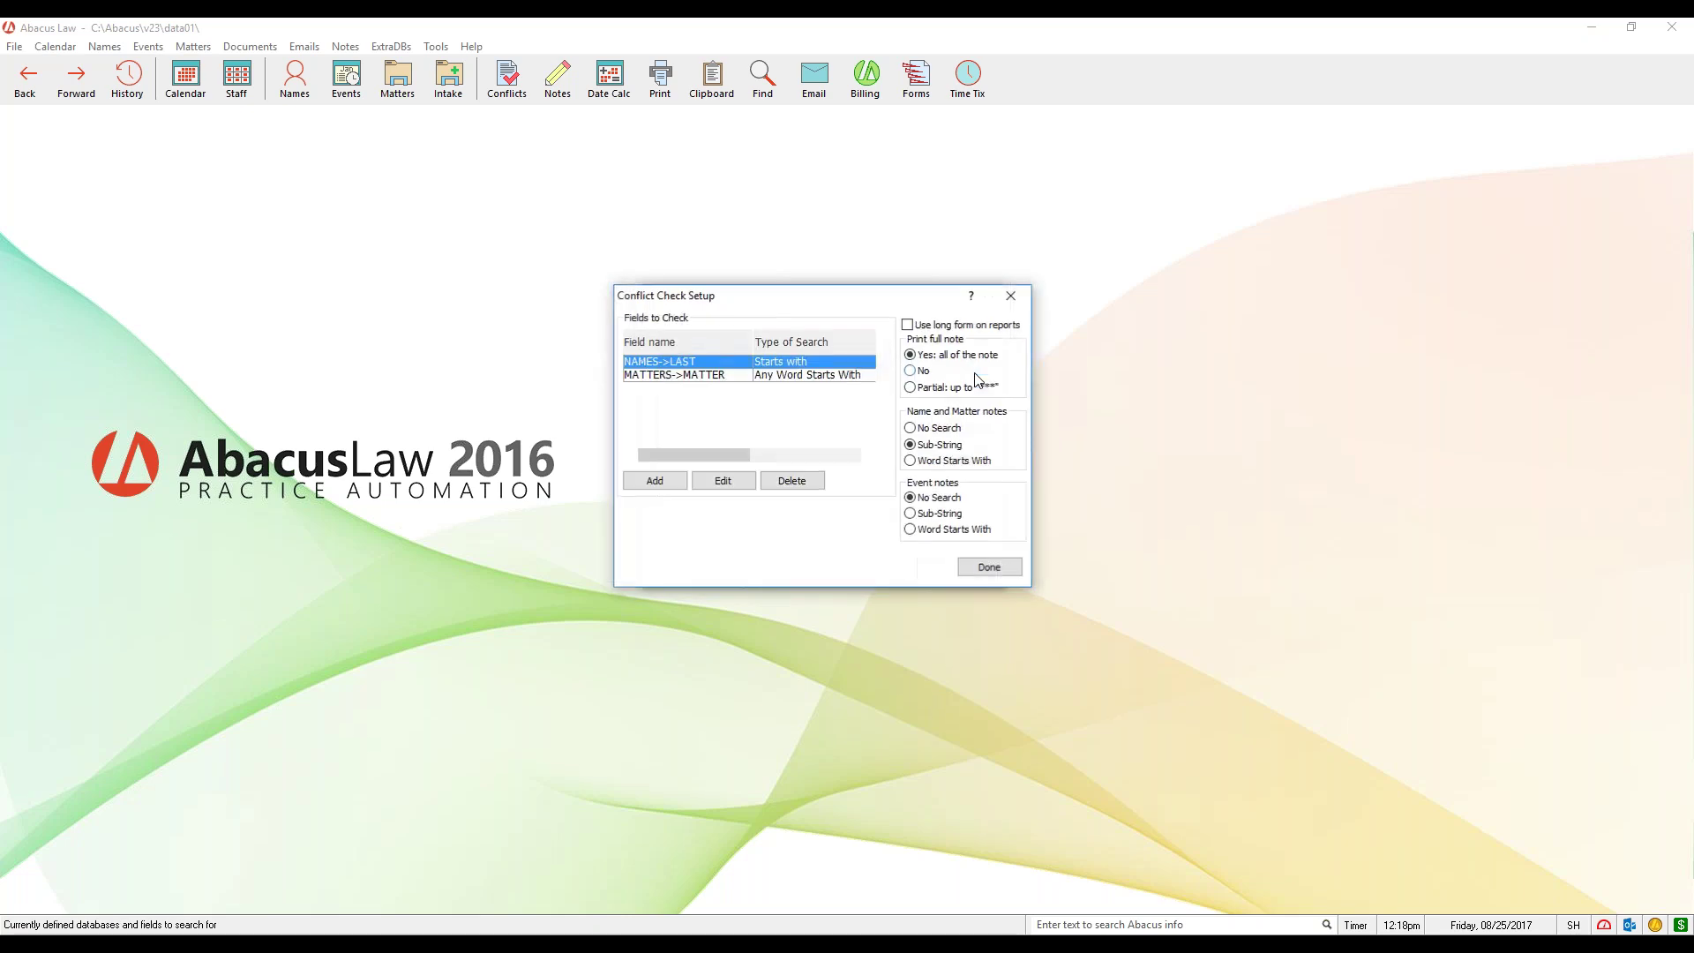
double_click(709, 373)
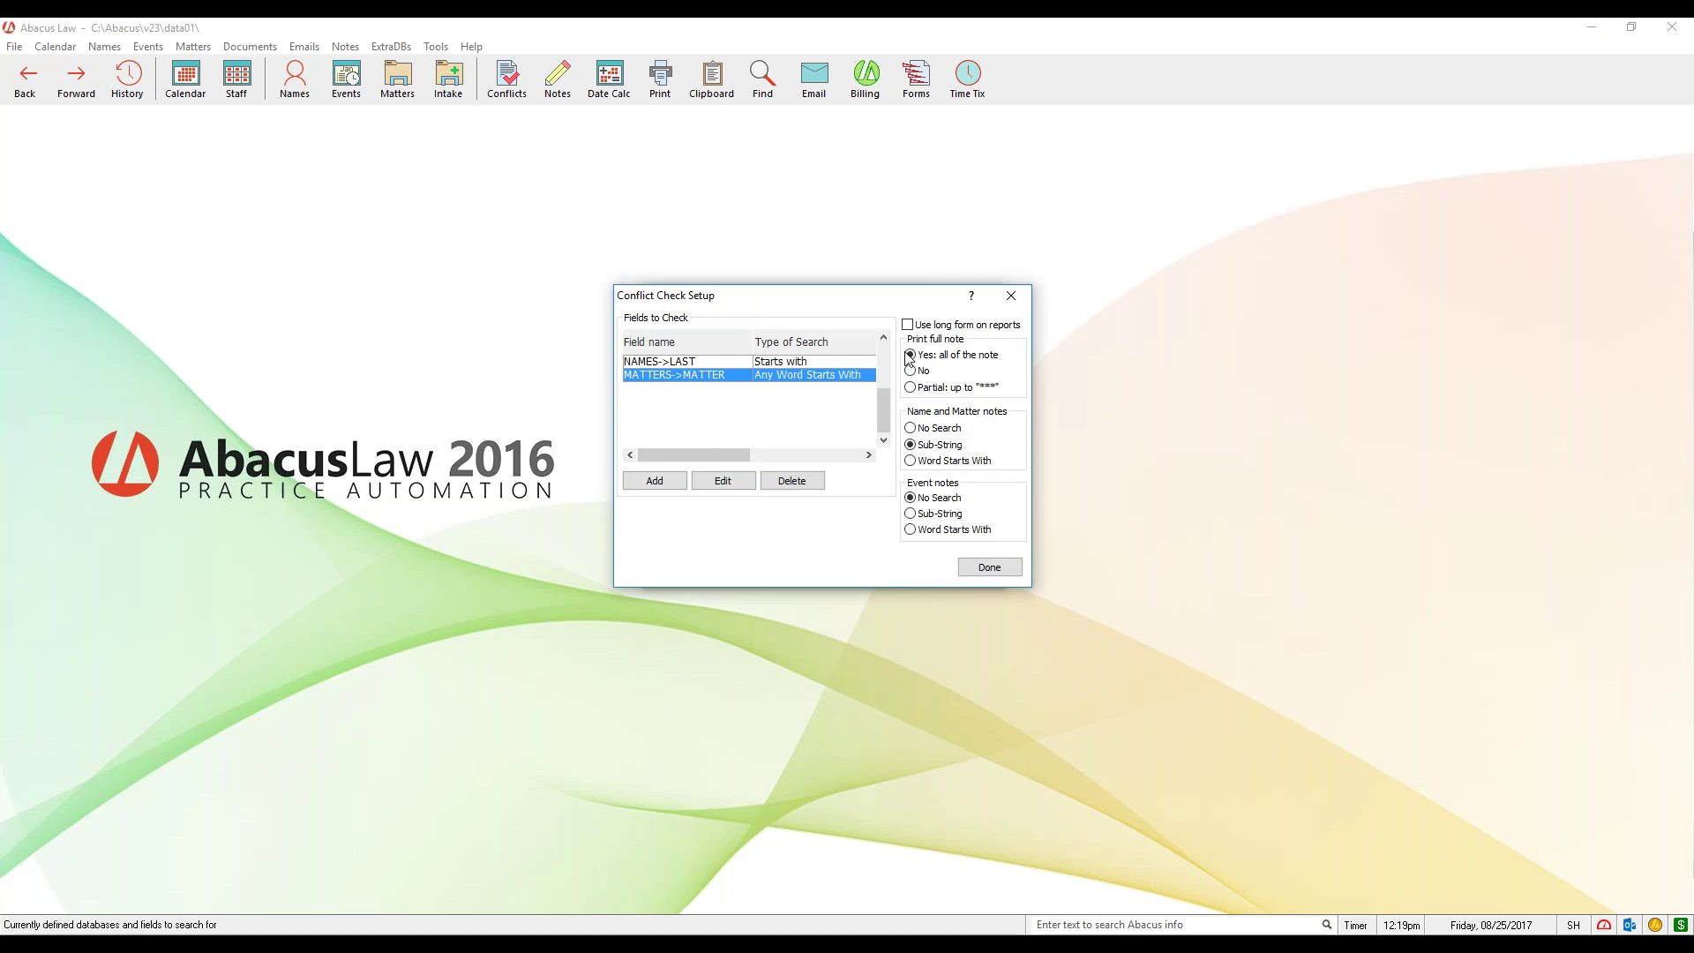
click(1011, 295)
click(988, 294)
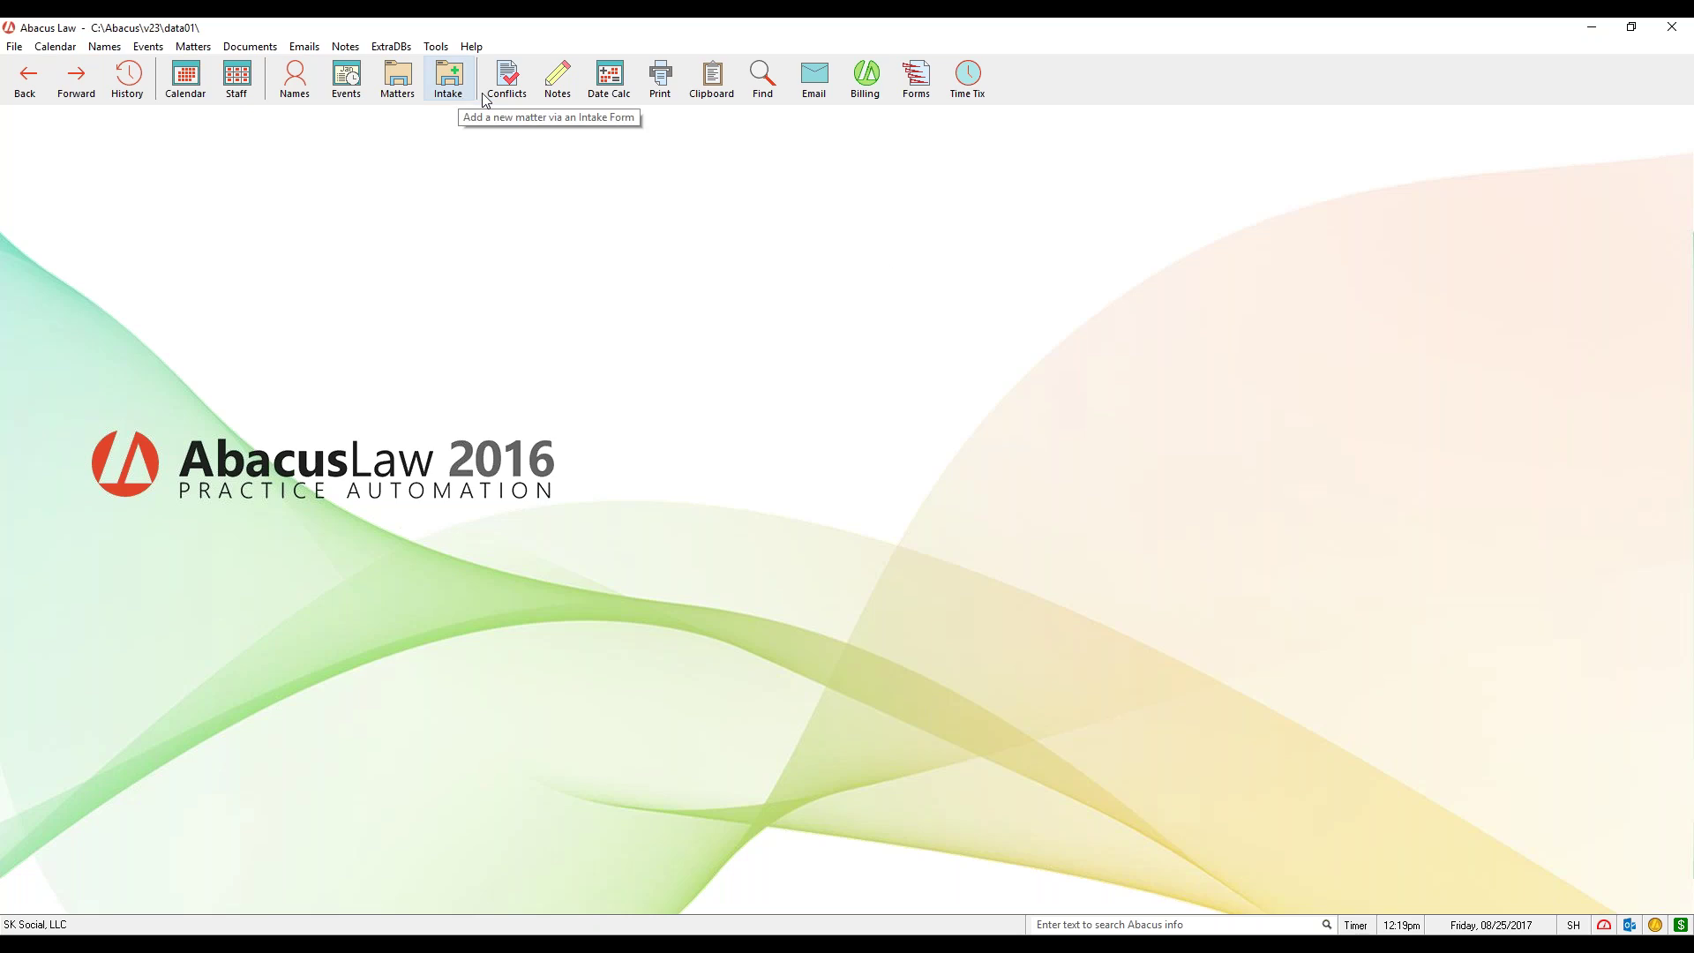
Step: Run a new Conflict of Interest Check on the person's last name
click(509, 93)
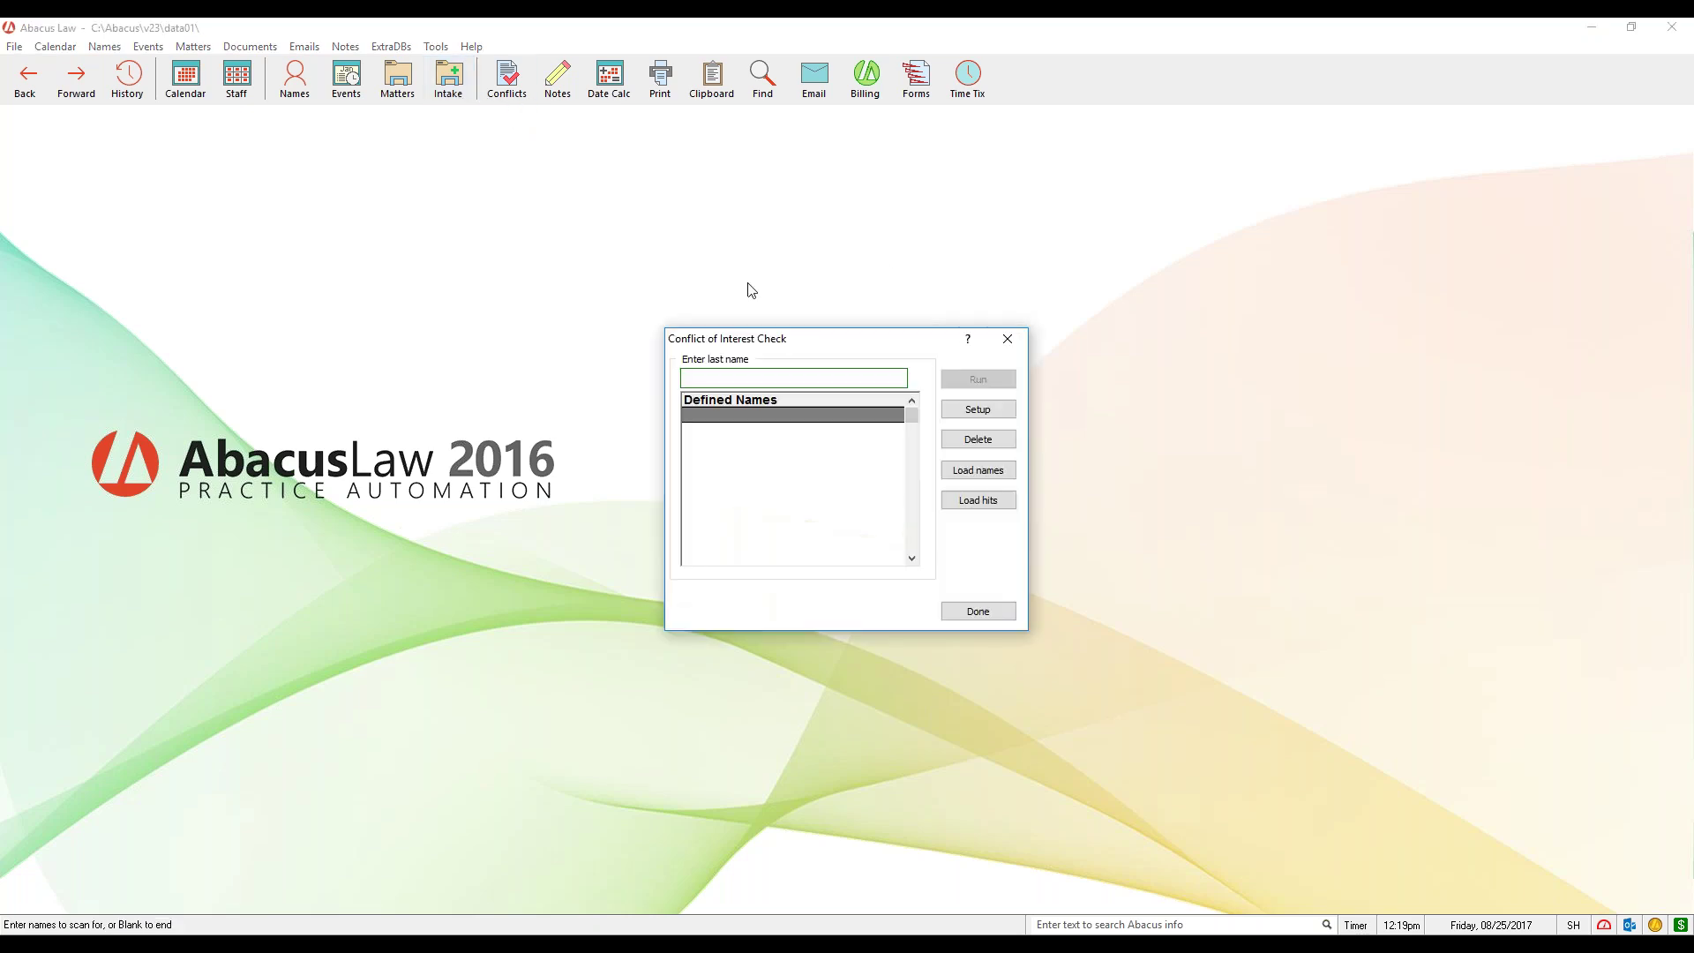
drag(837, 351, 822, 296)
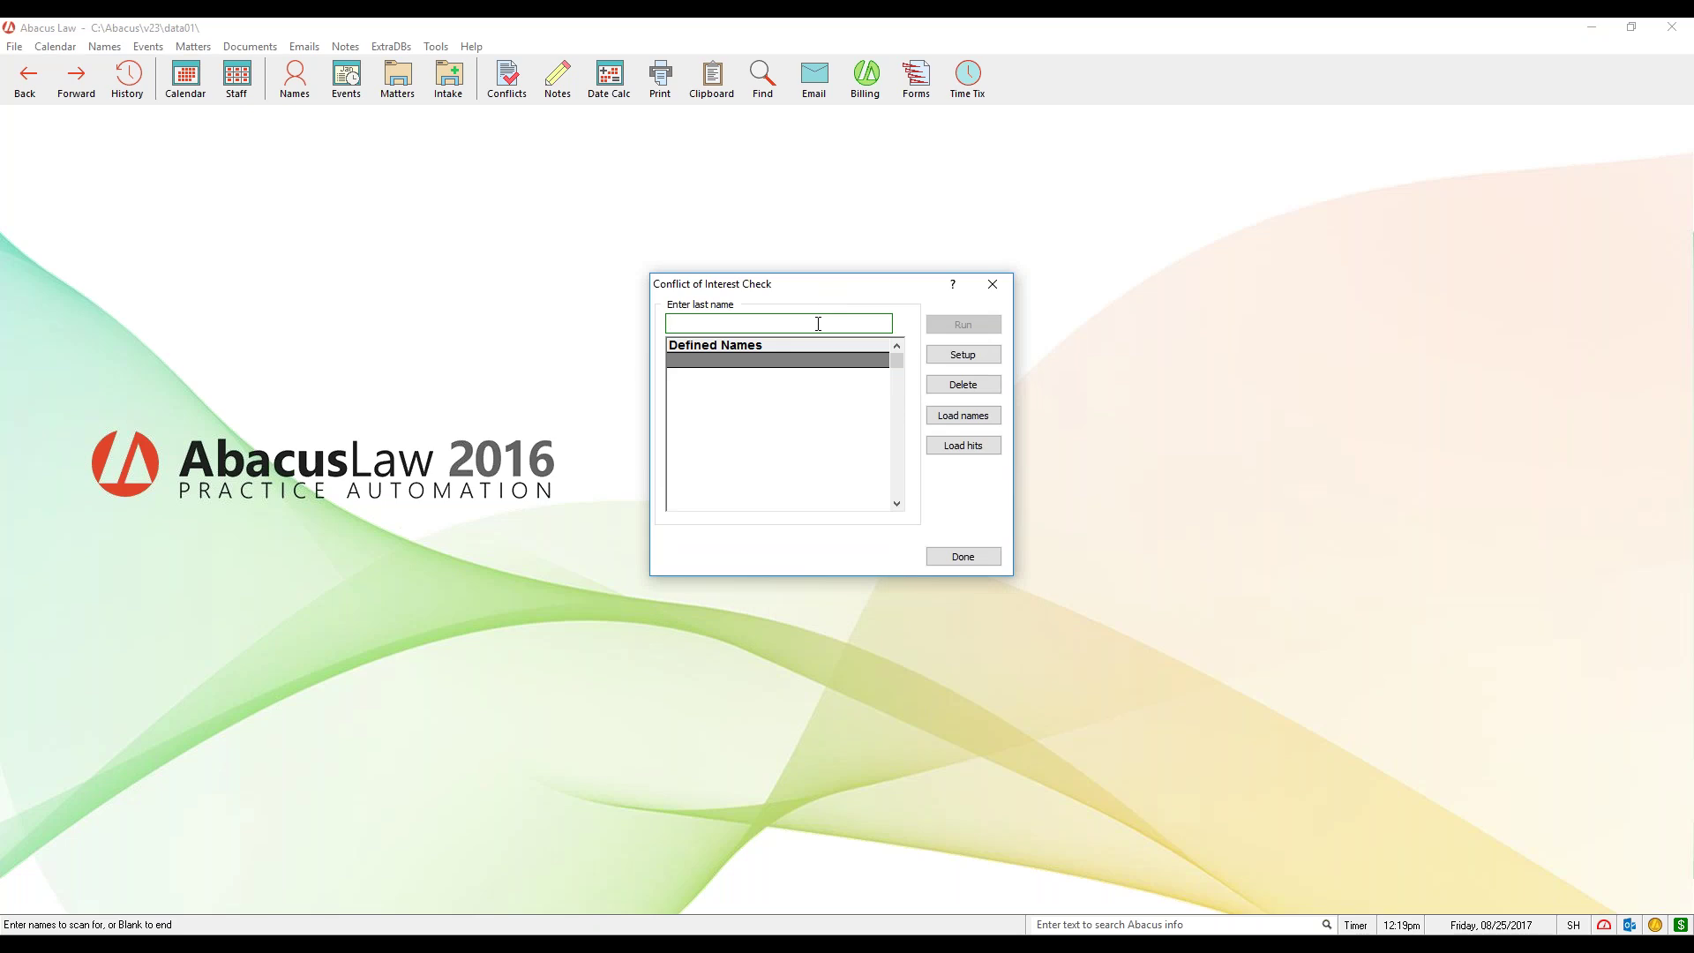
text(ONES)
key(Return)
click(977, 325)
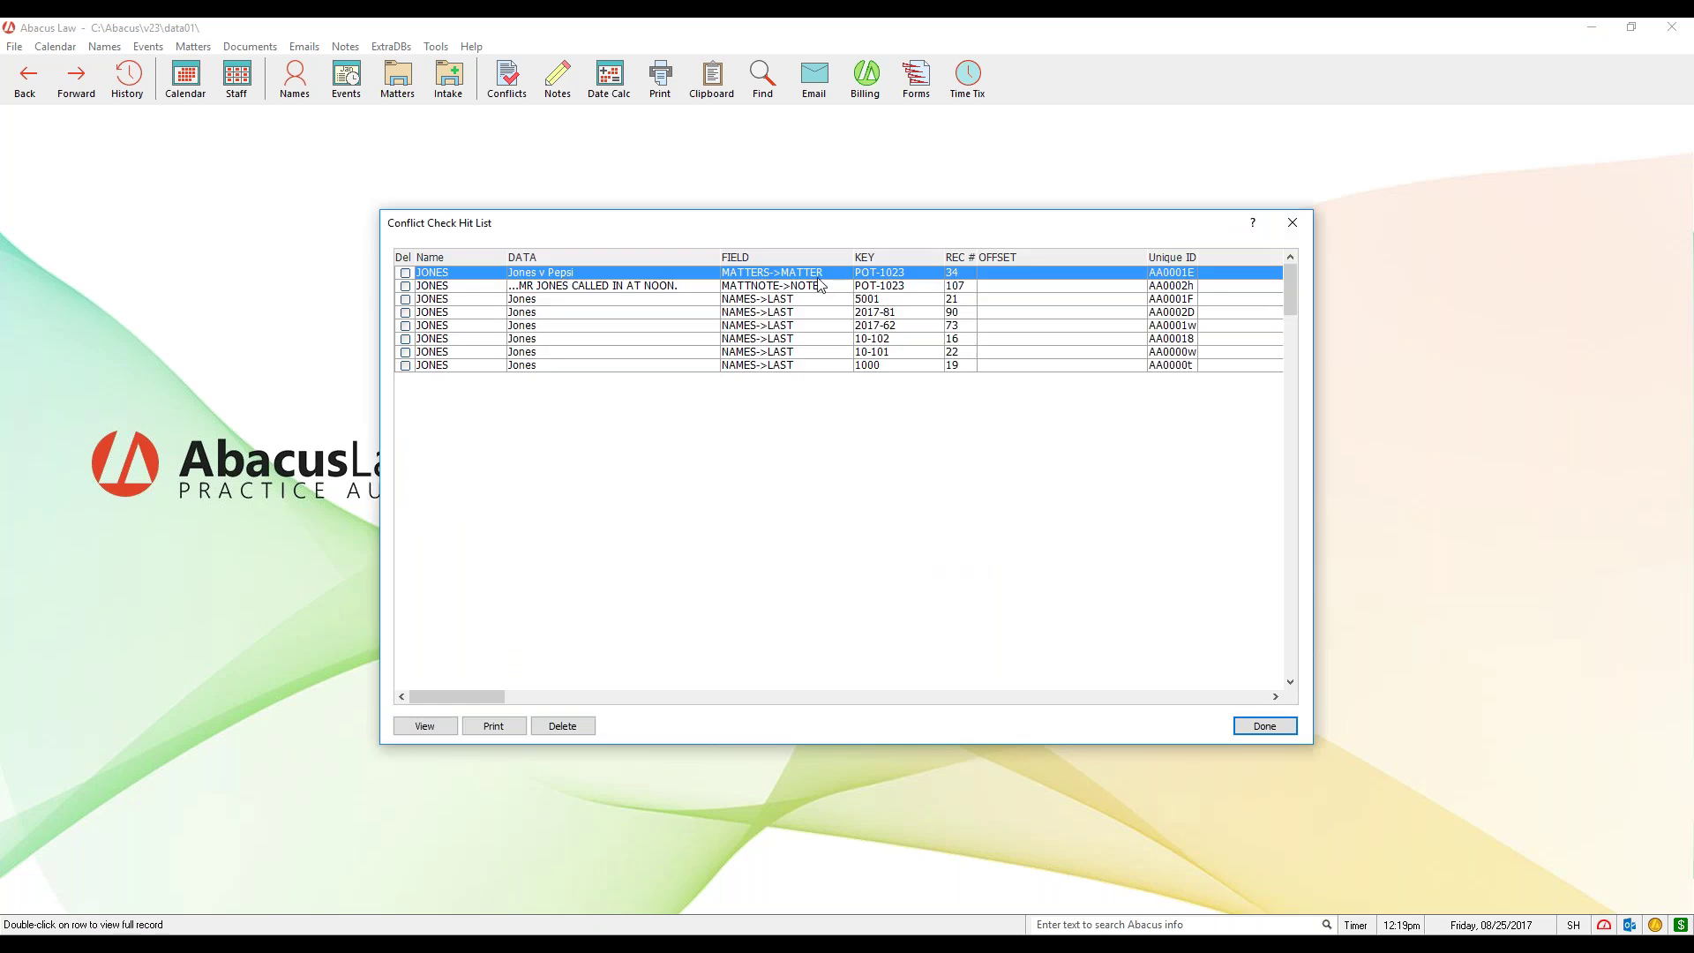
Step: View the full record behind the MATTERS->MATTER hit, and close the record, the hit list and the conflict check
click(662, 301)
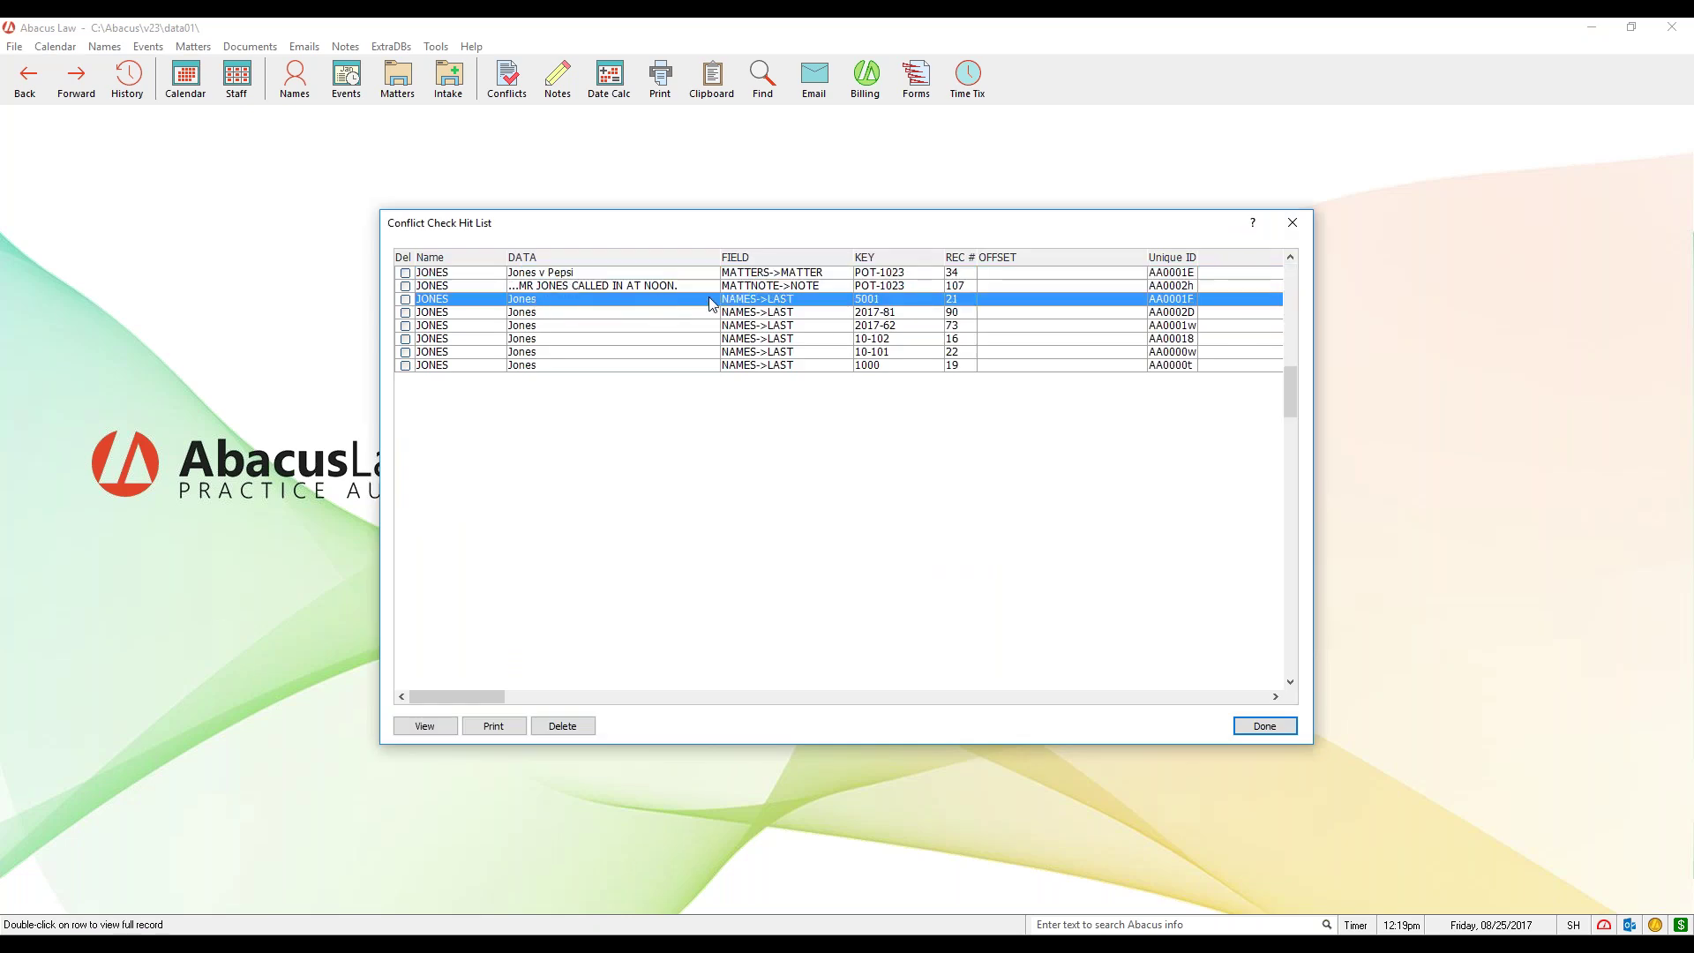
click(592, 274)
double_click(594, 279)
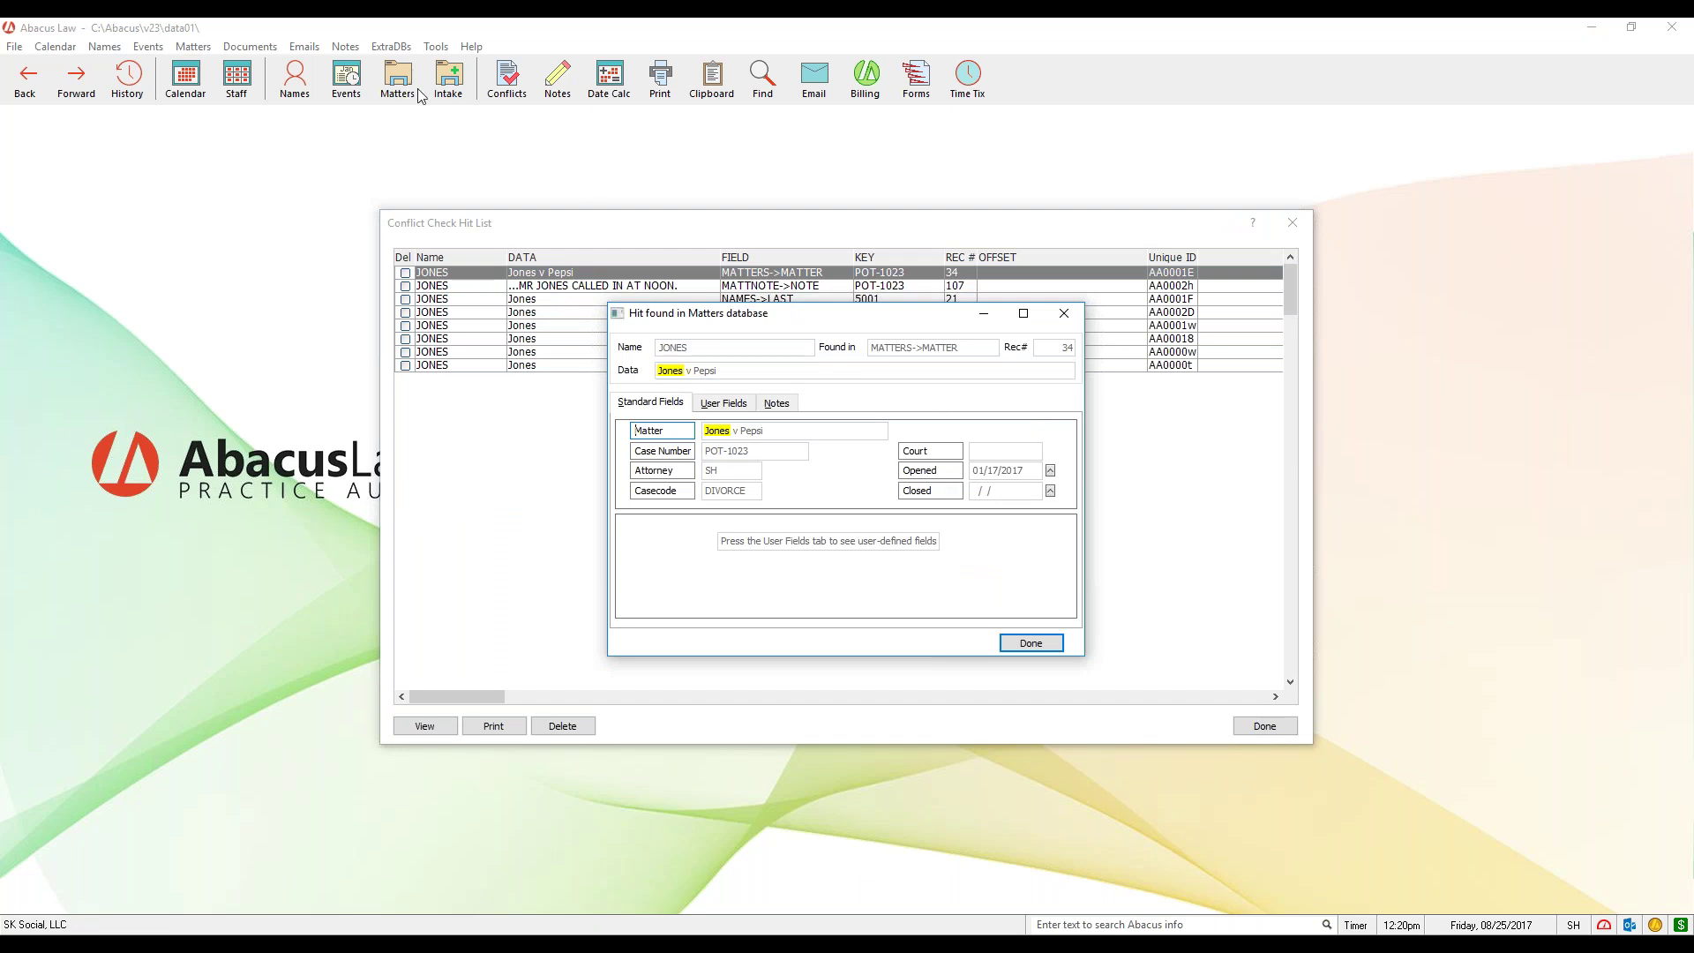
drag(924, 331, 917, 336)
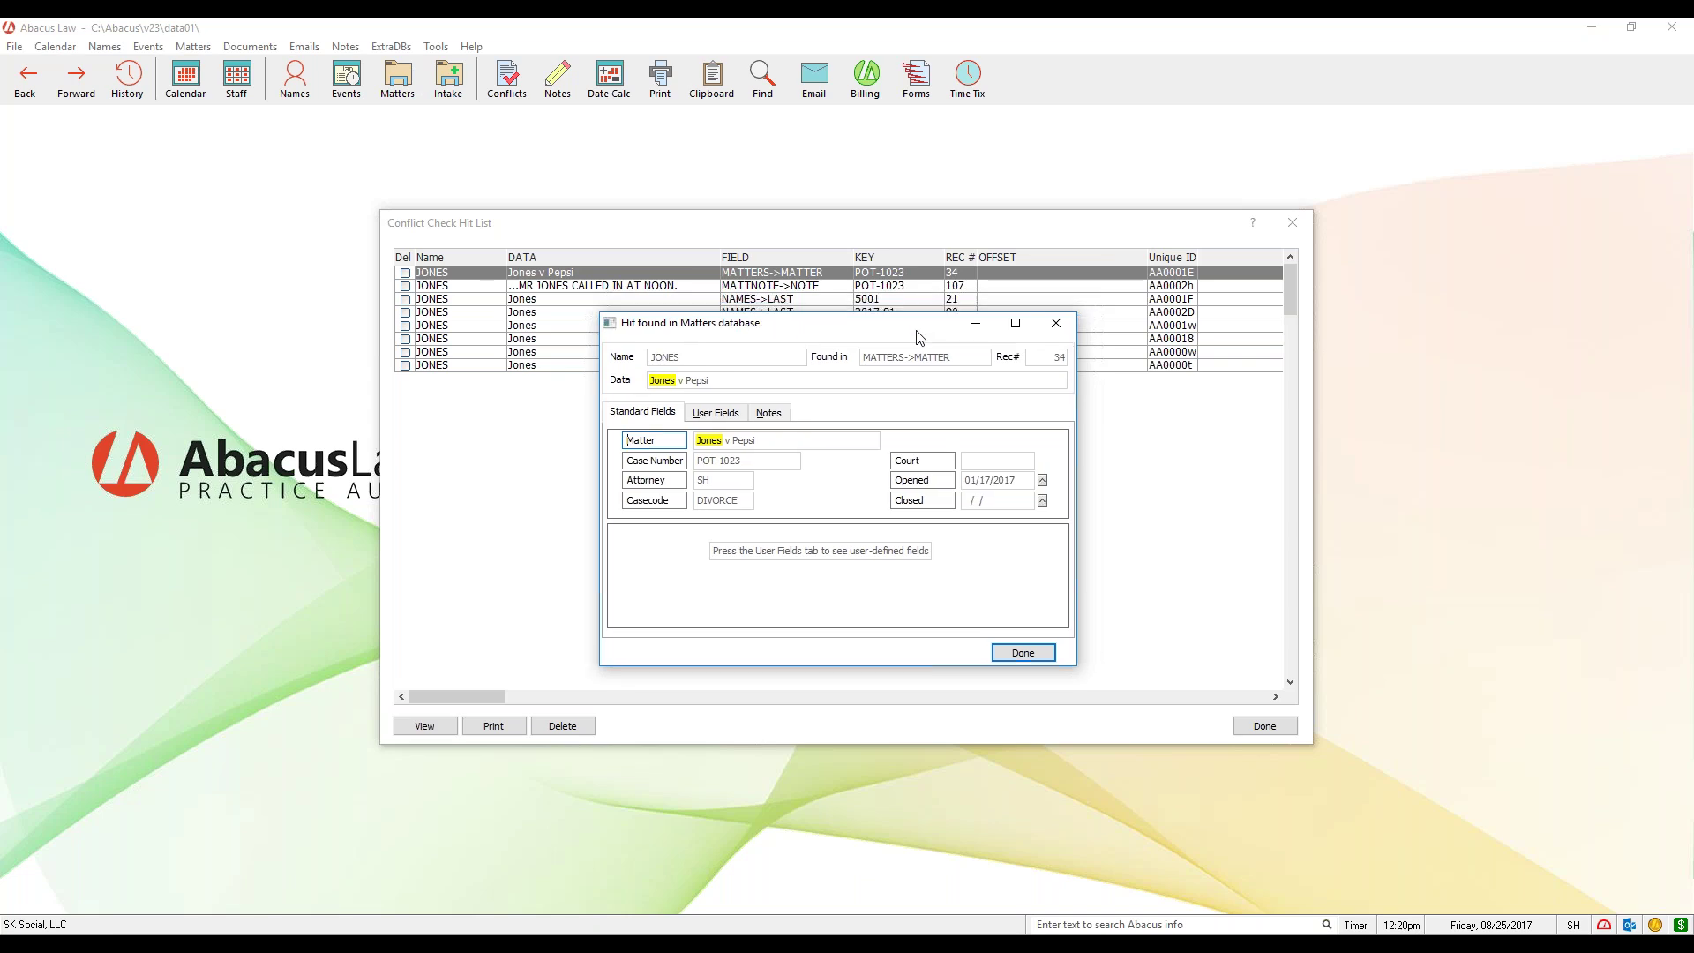
click(1055, 323)
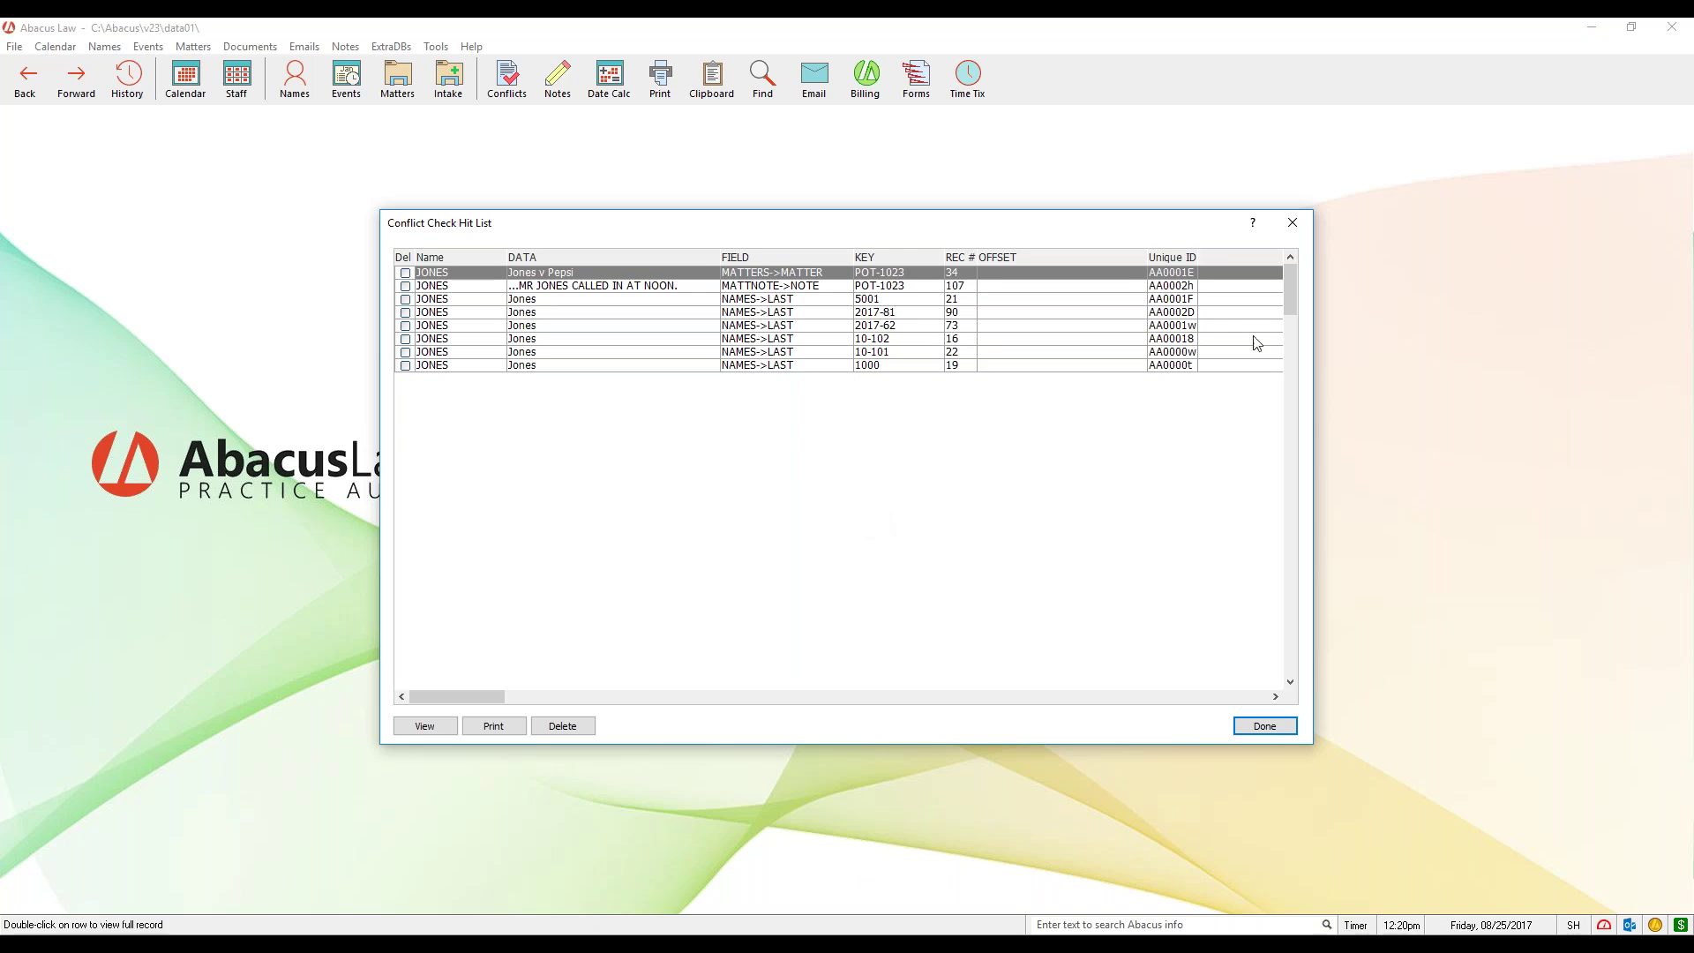
click(1298, 228)
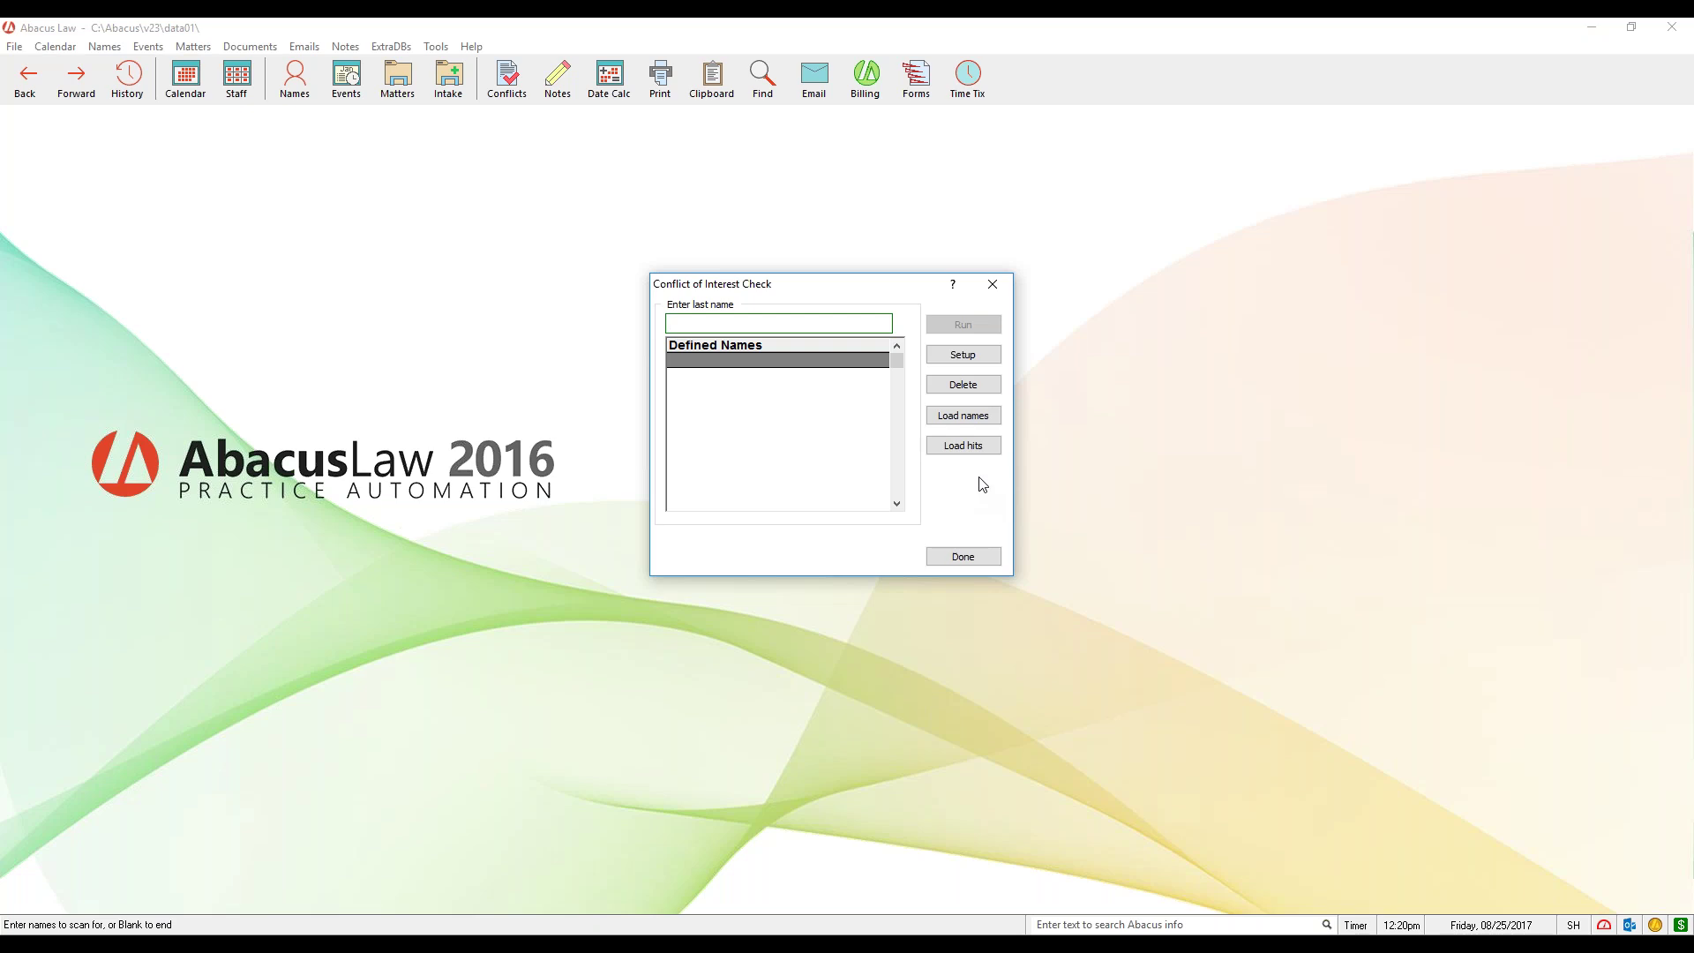
click(992, 284)
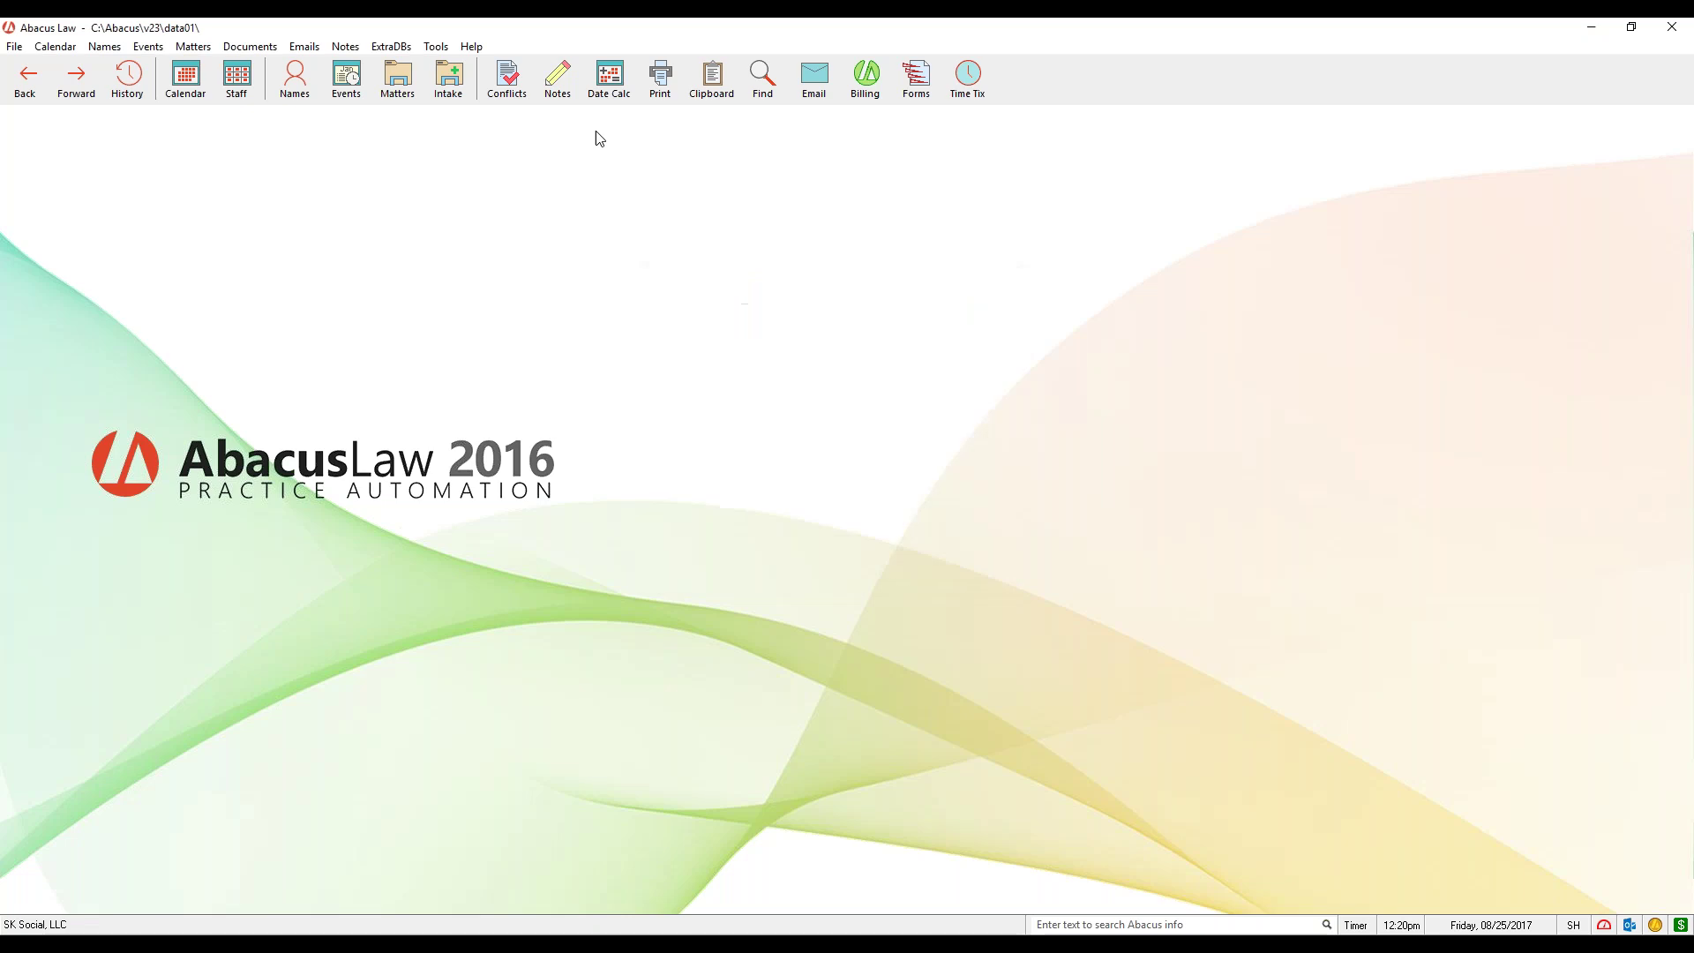
Step: Open the New Case Intake Form (Client Plaintiff) and place a Conflict of Interest Check beside it
click(459, 84)
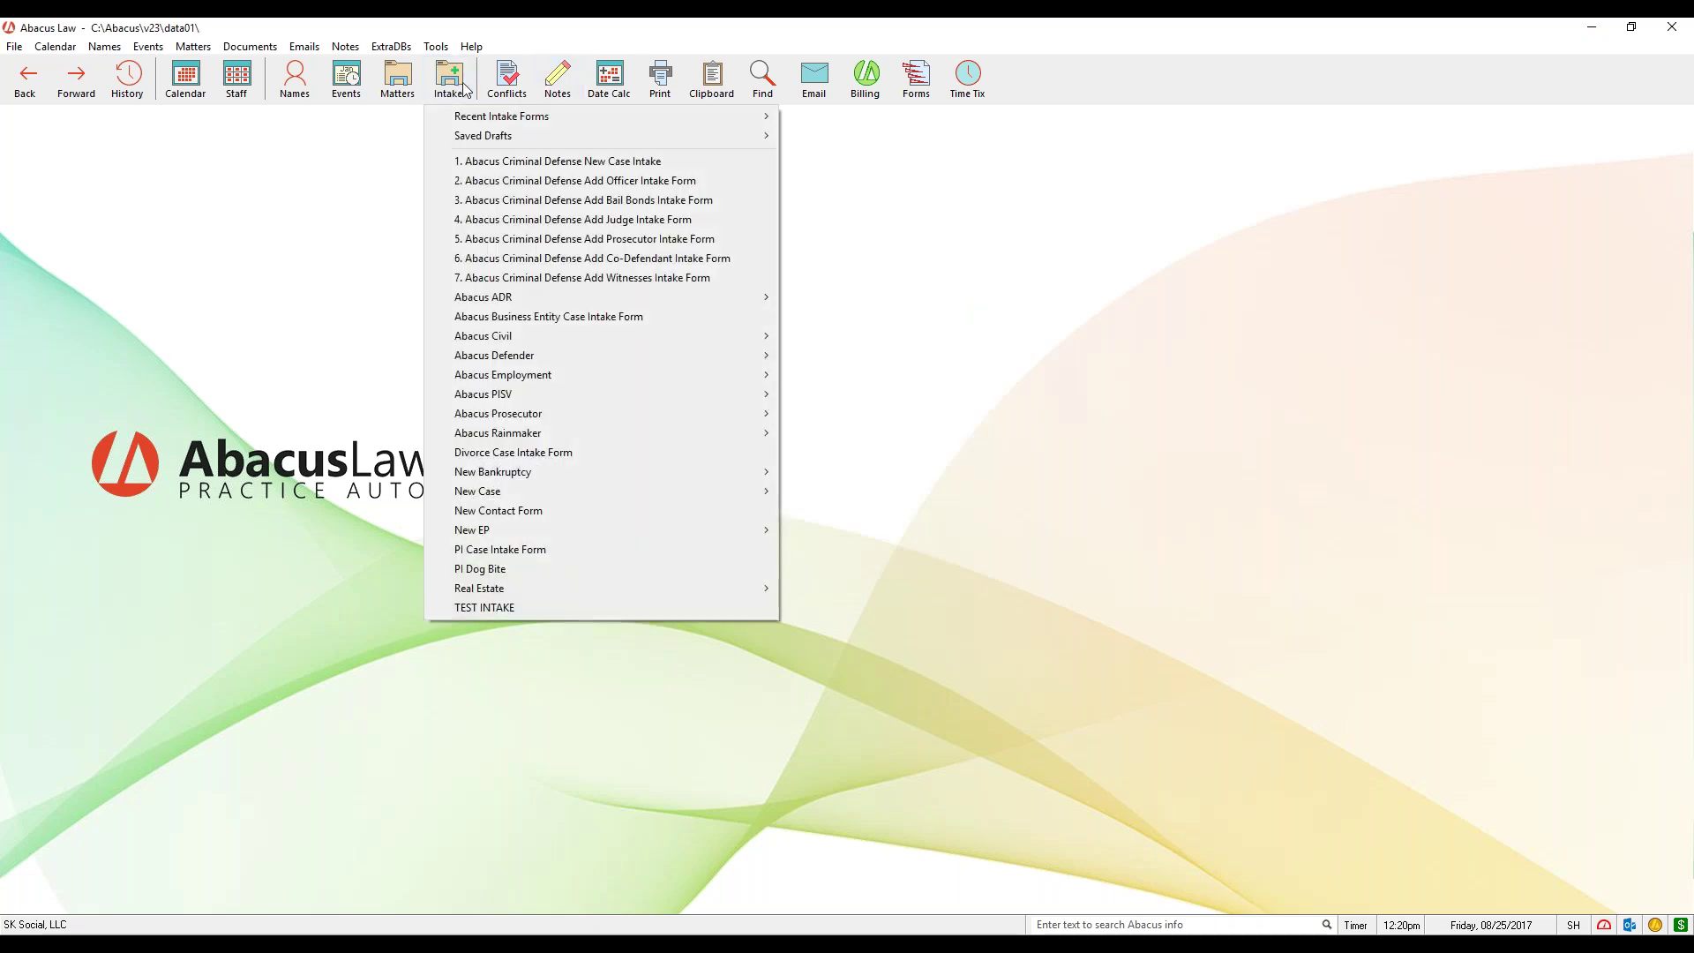
mouse_move(654, 491)
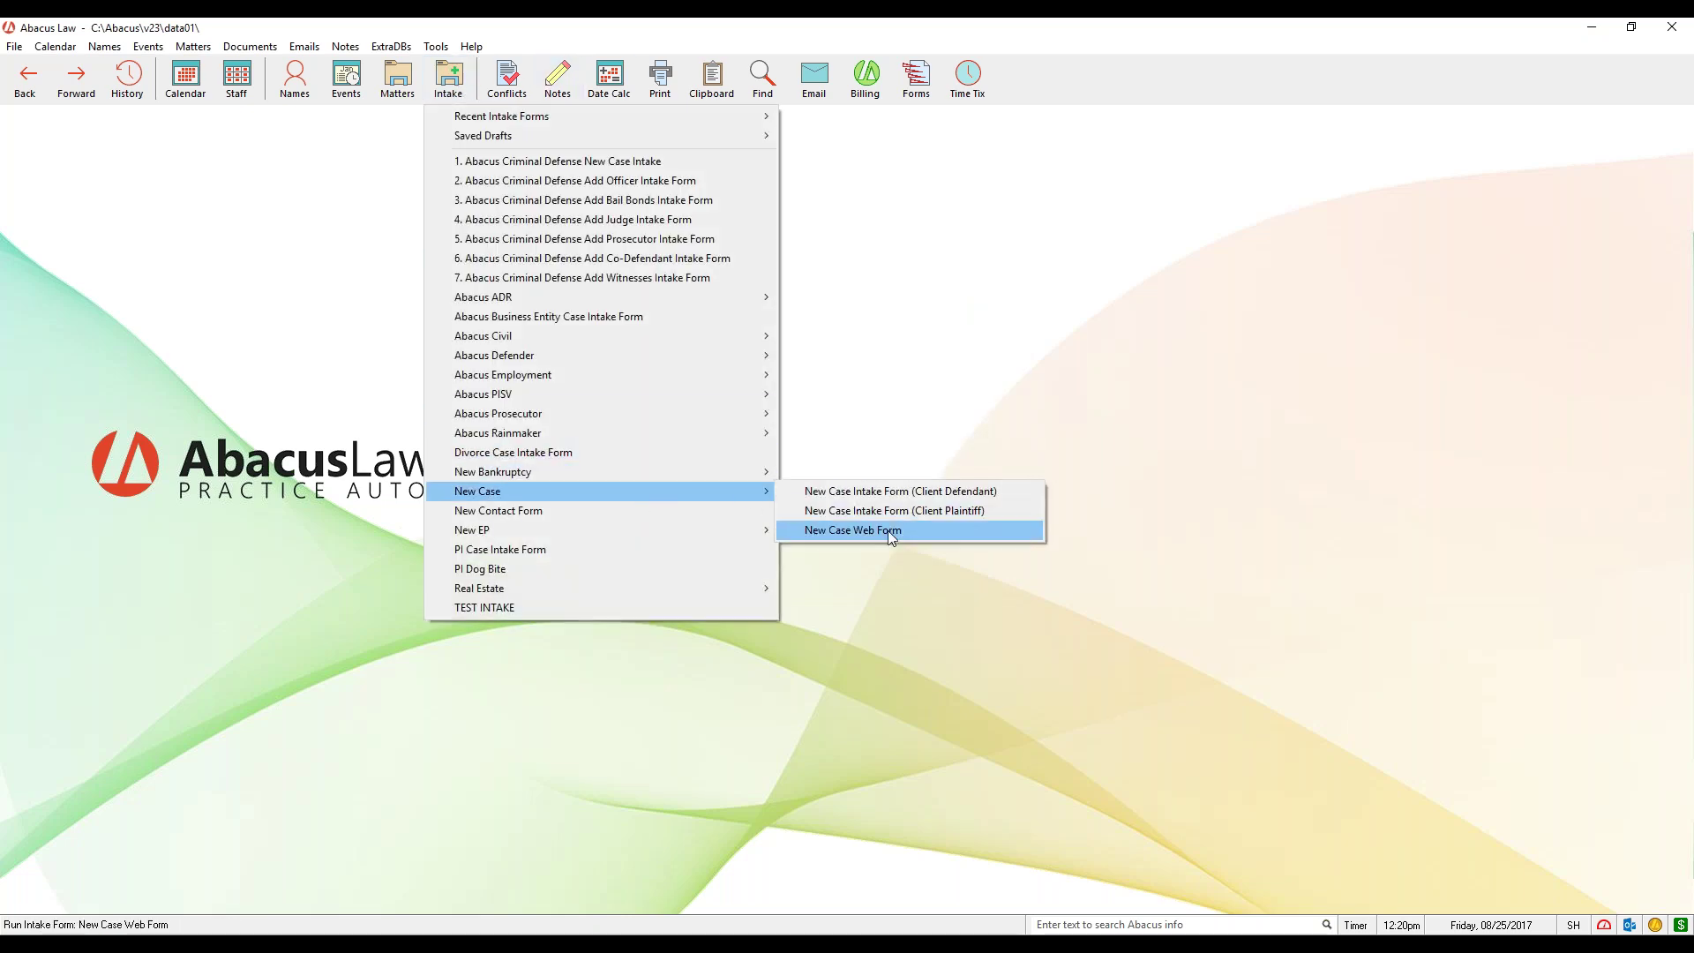
click(898, 511)
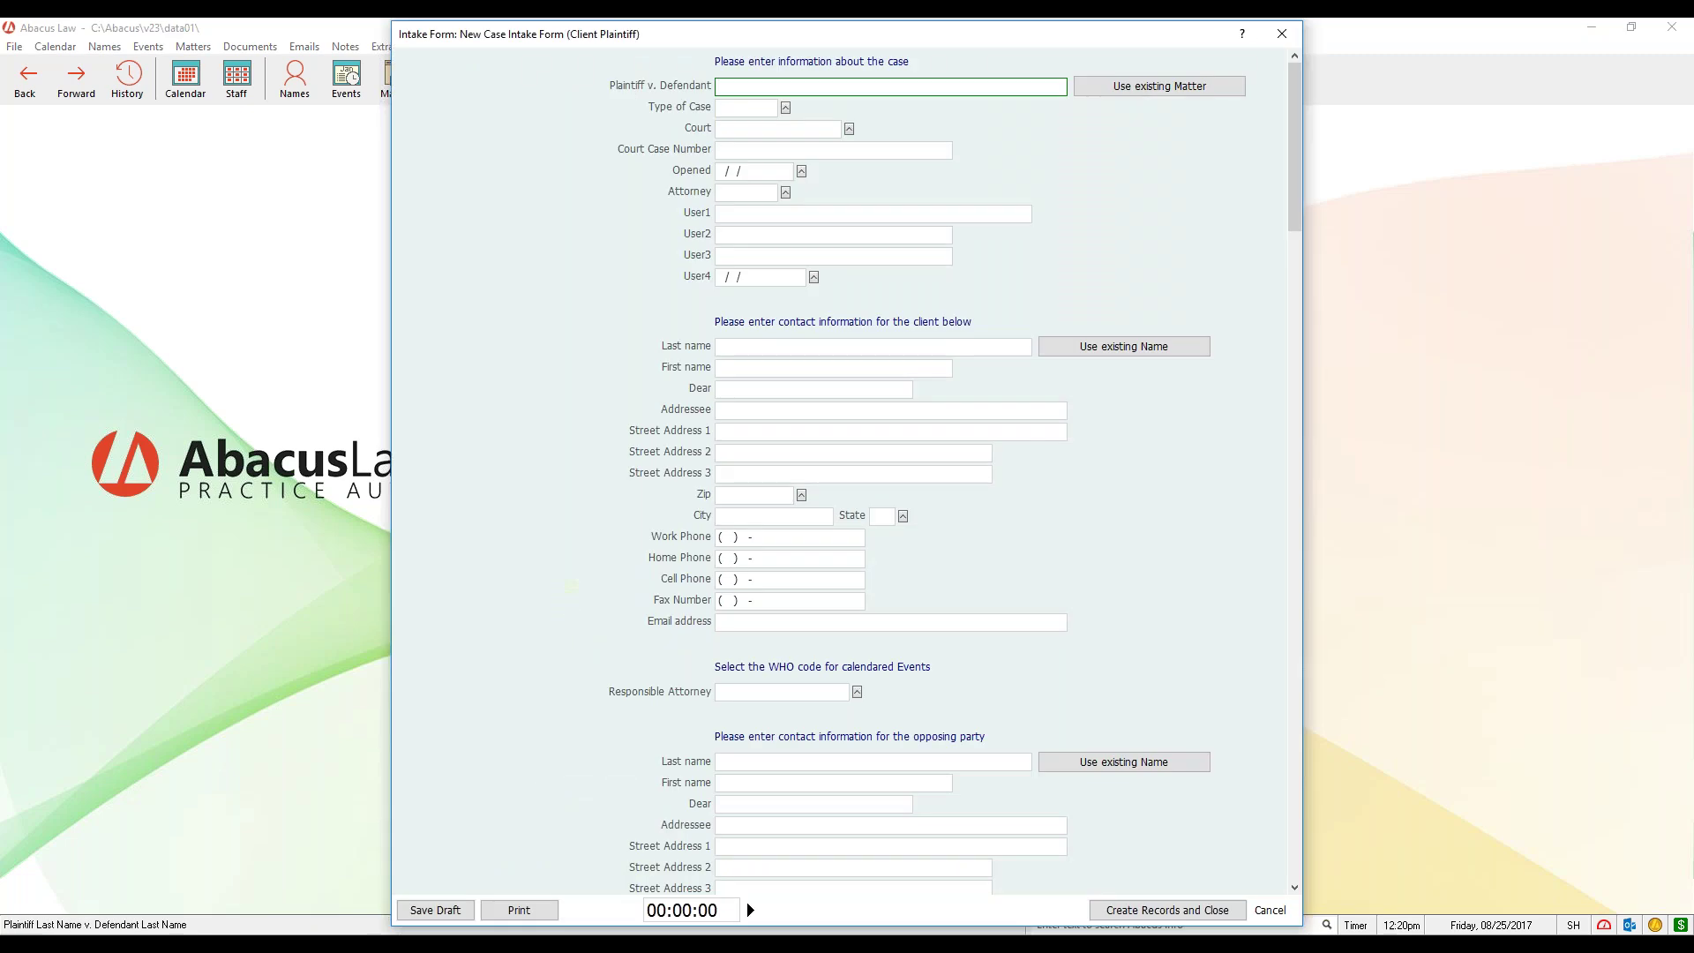
drag(813, 40, 1125, 37)
click(522, 72)
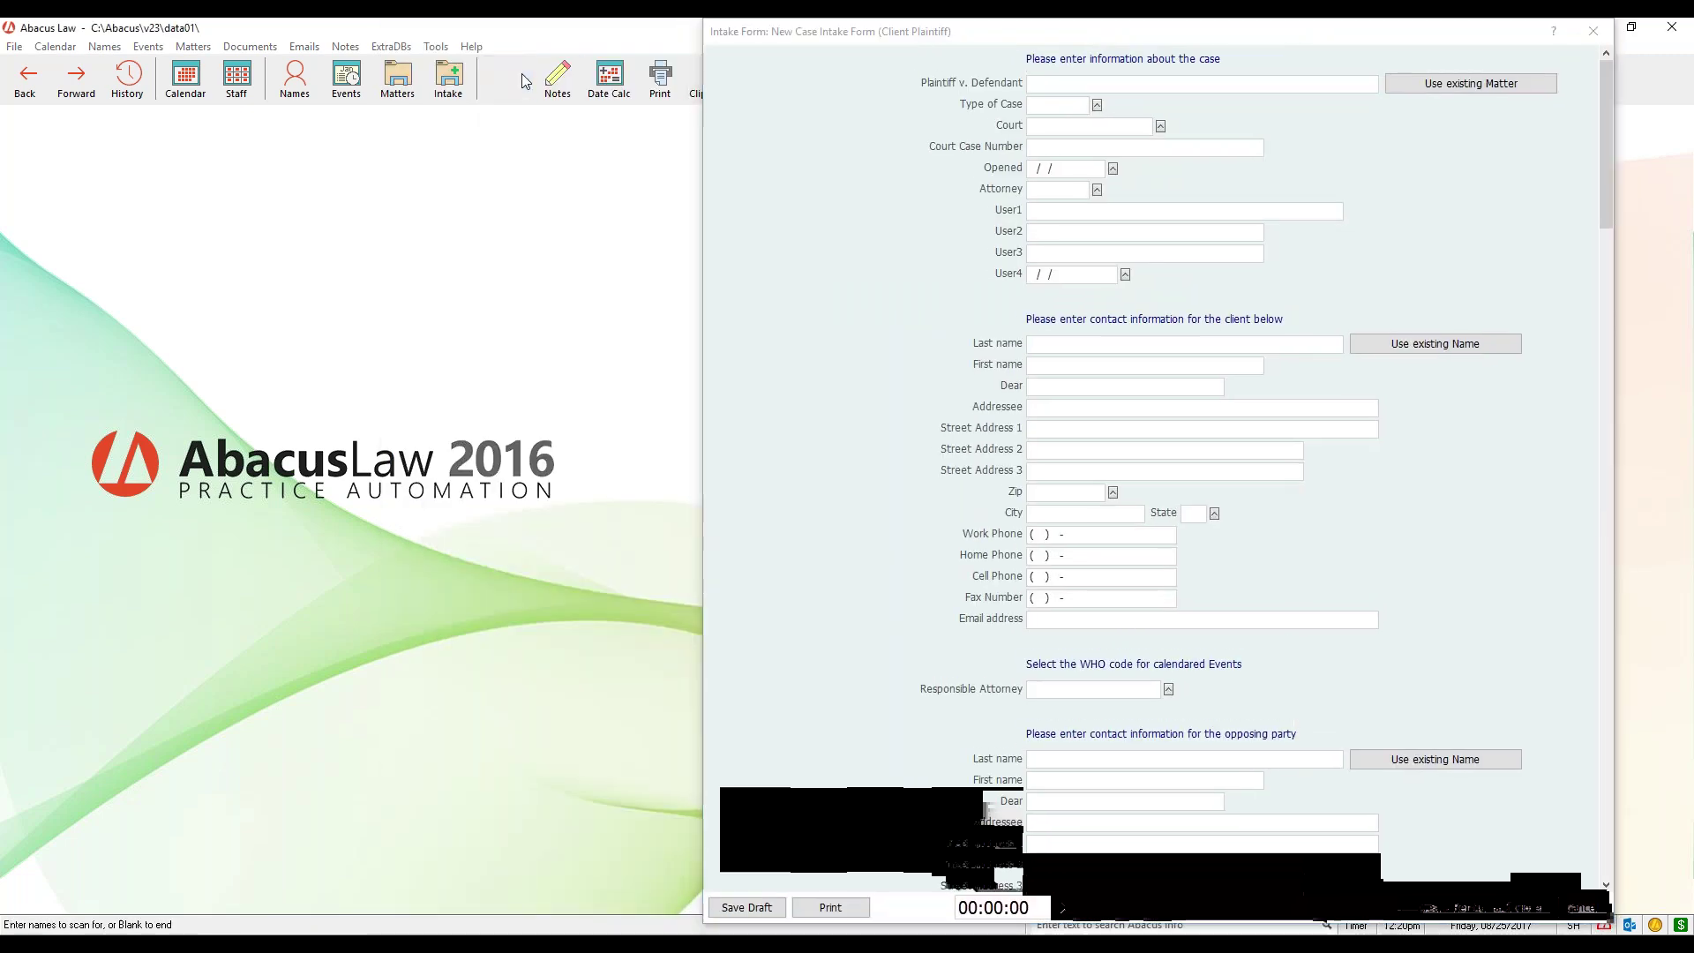
drag(860, 338, 471, 285)
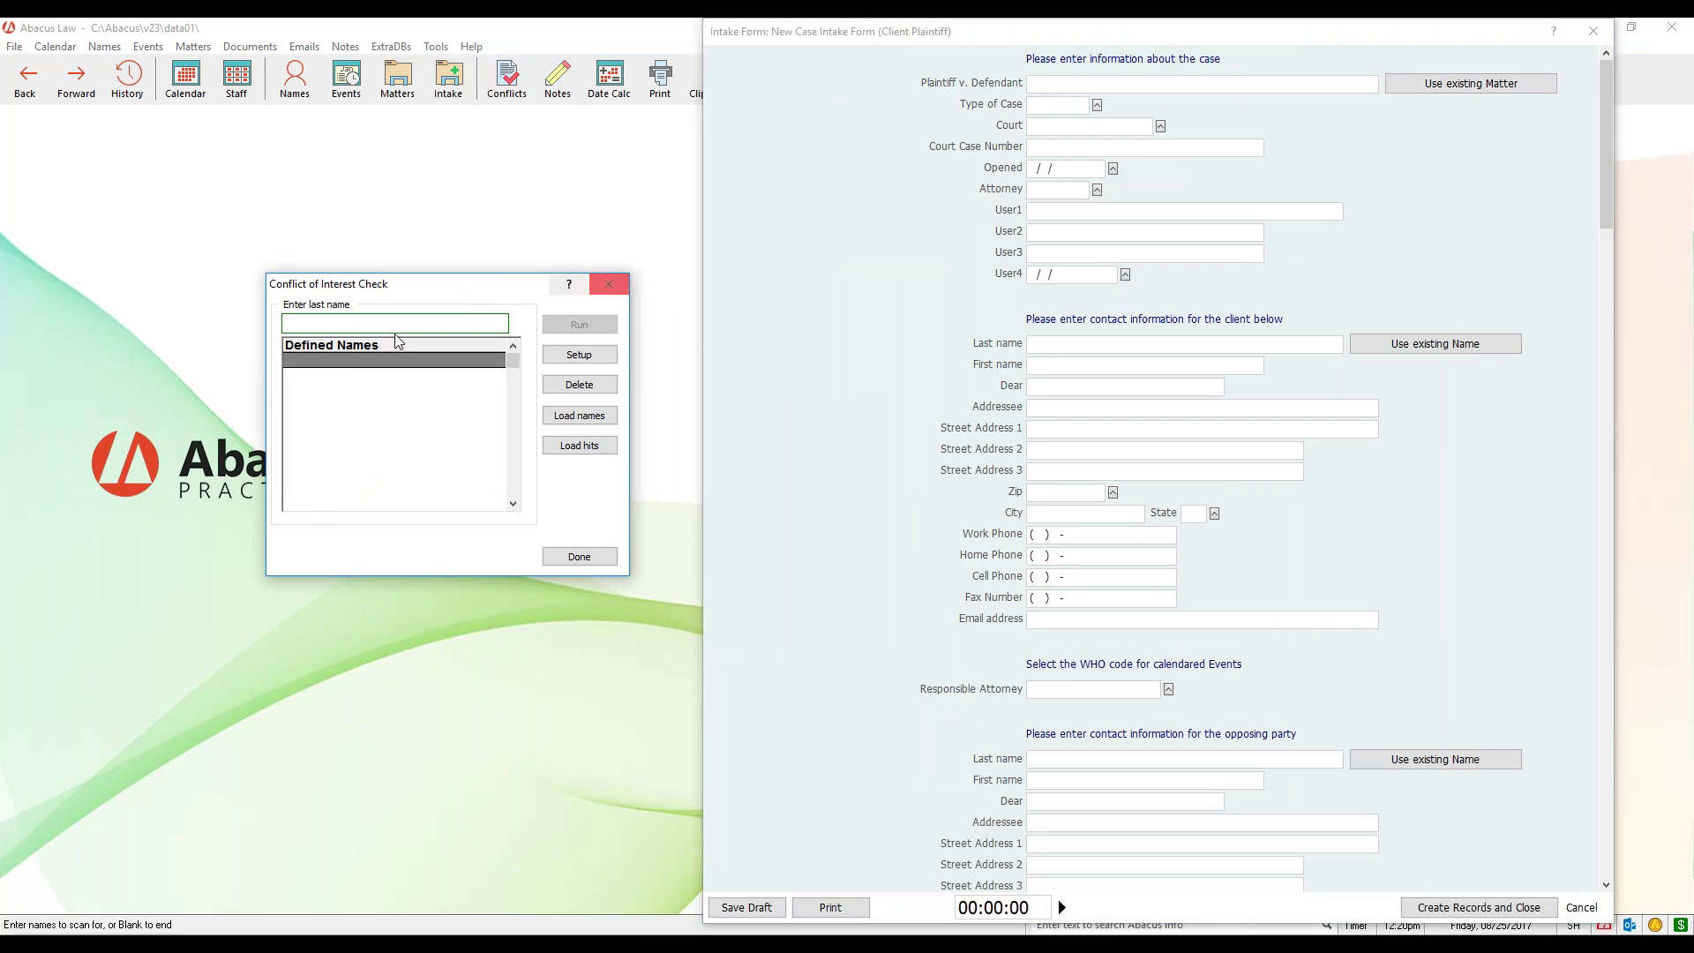
Step: Close the conflict check and the New Case Intake Form without creating records
click(609, 286)
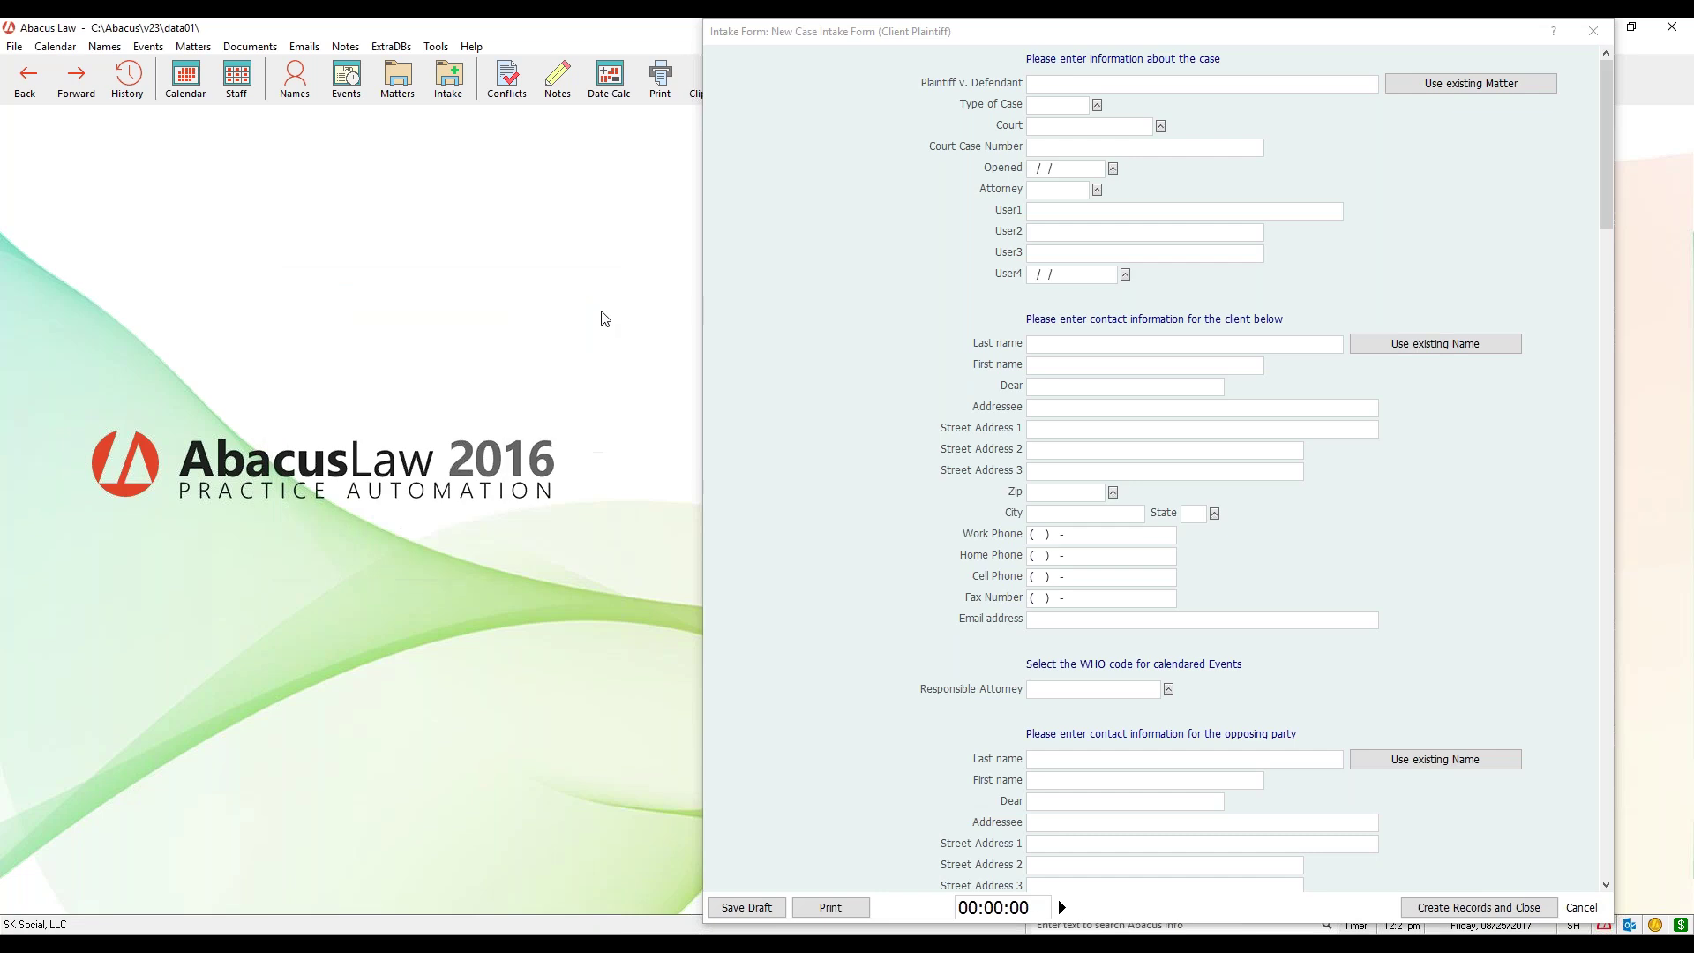
drag(1350, 35, 1113, 82)
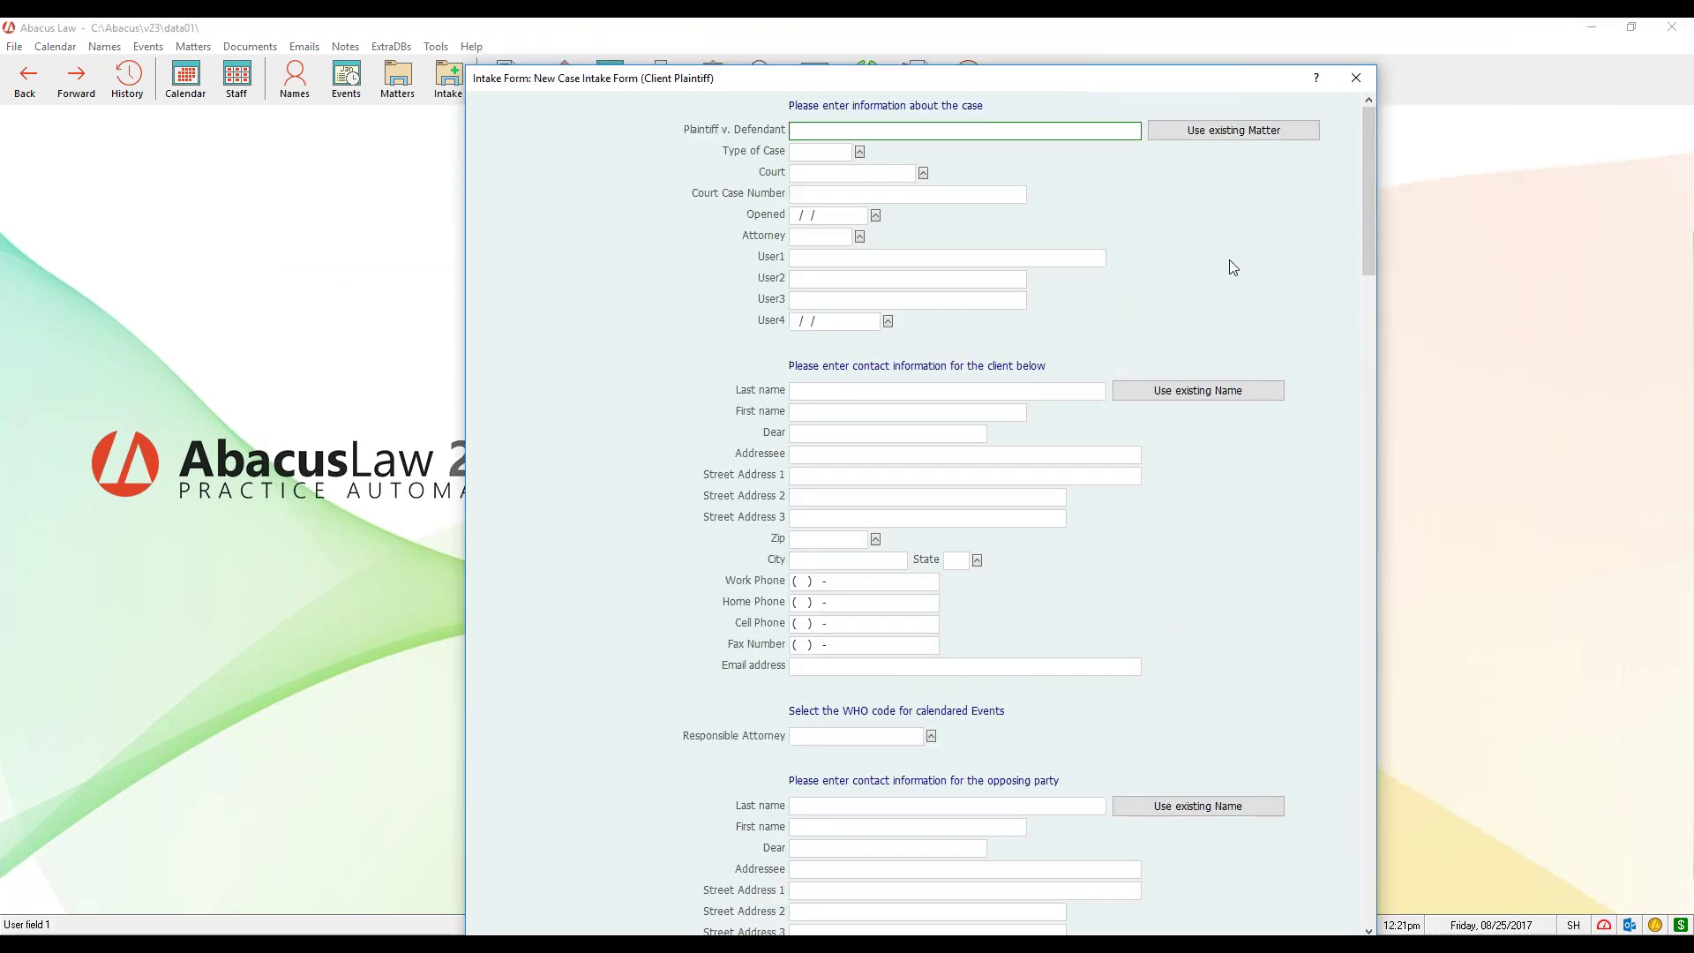
click(1355, 78)
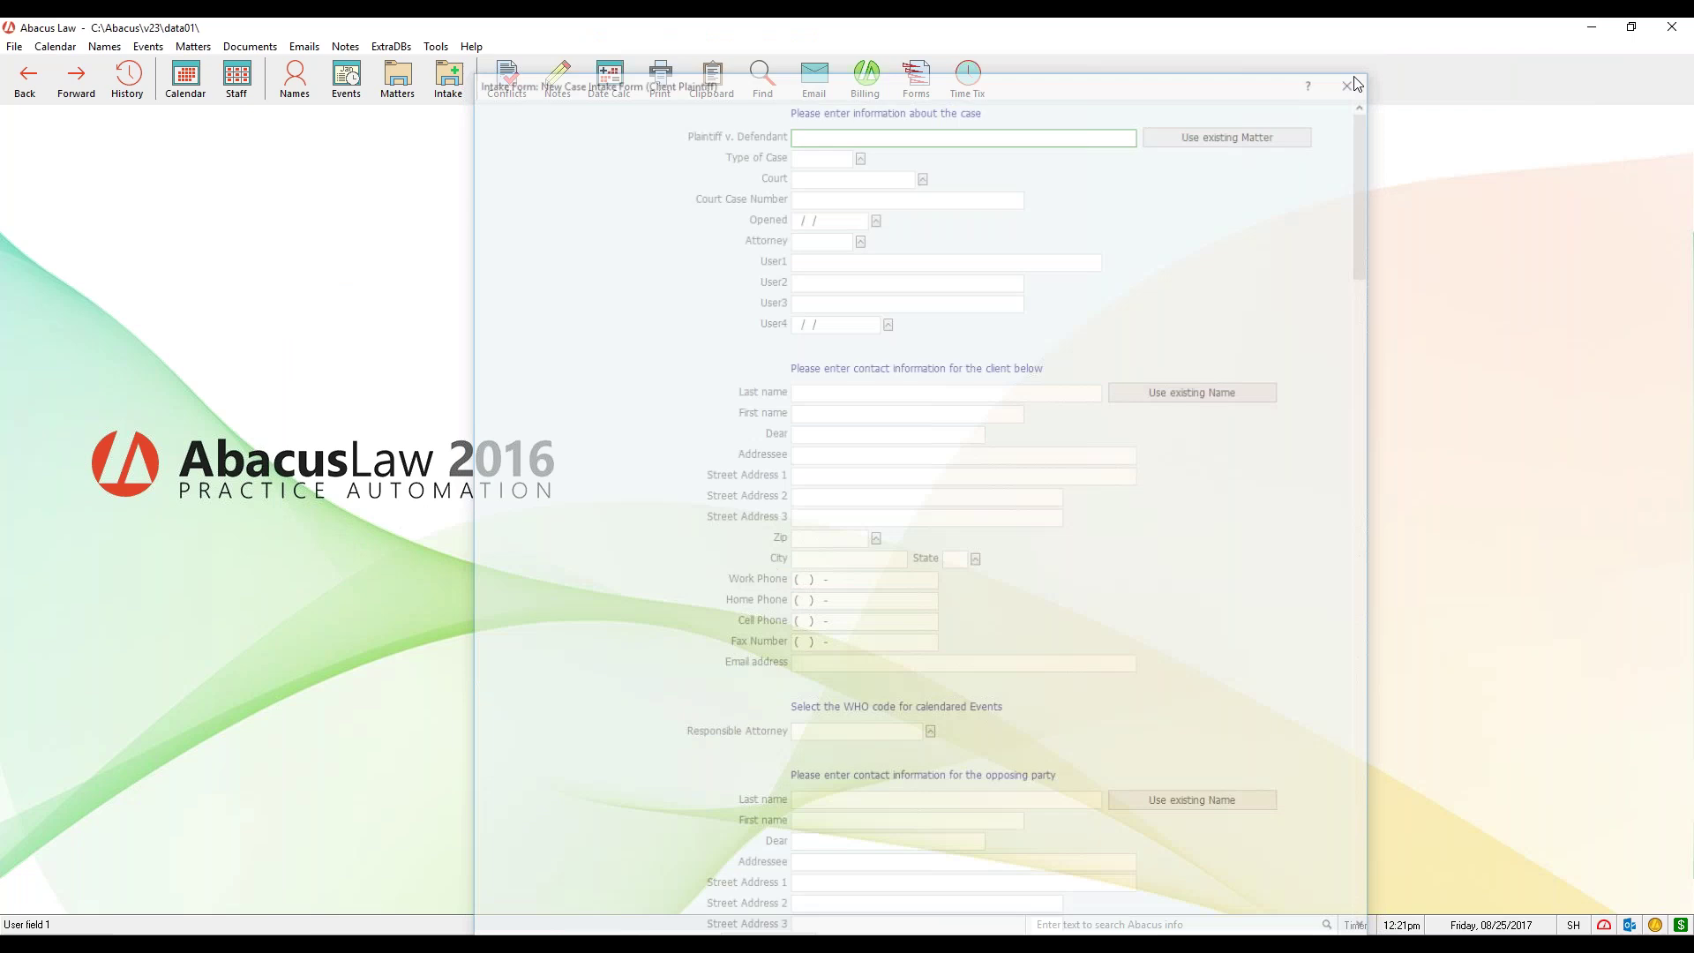